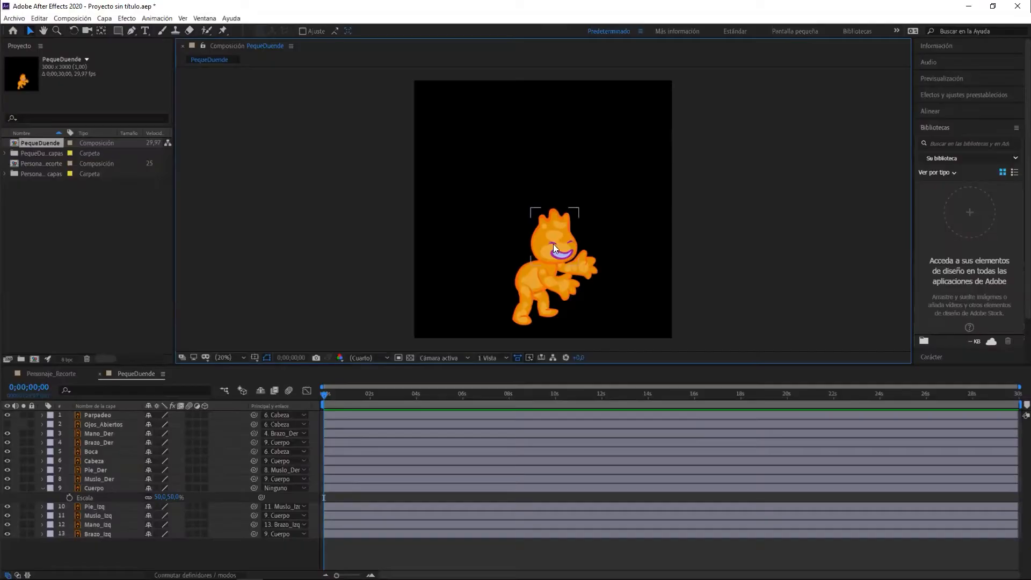
Collapse the Cuerpo layer's properties and examine the Transform properties of the Parpadeo layer.
click(42, 487)
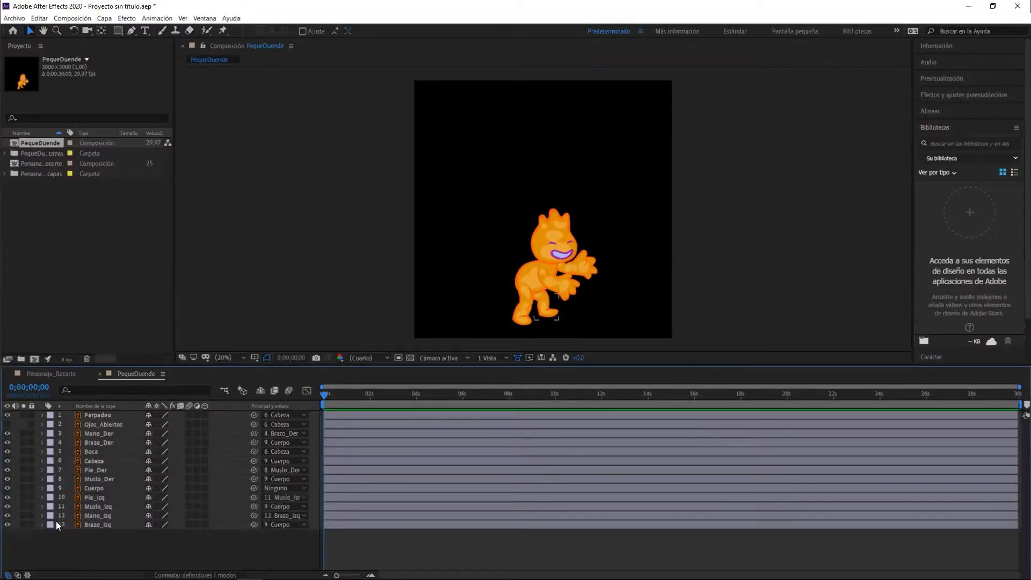
click(42, 415)
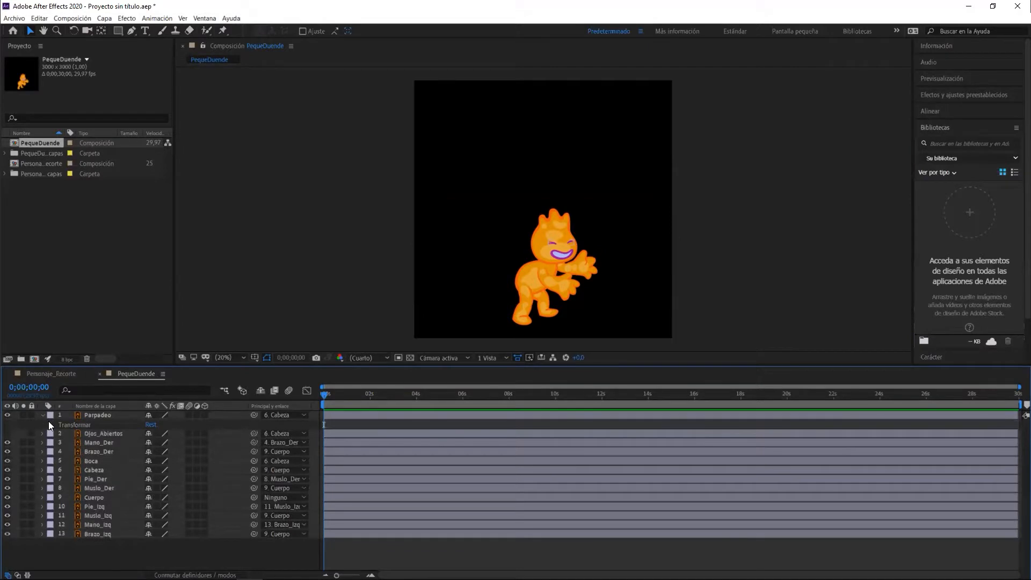
click(50, 424)
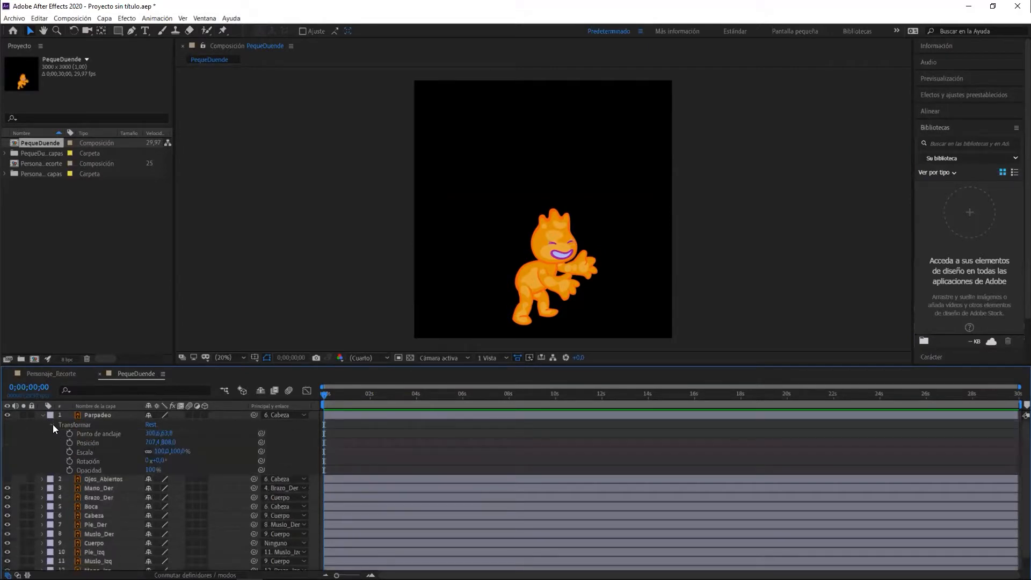
click(42, 415)
click(42, 415)
click(49, 425)
click(49, 424)
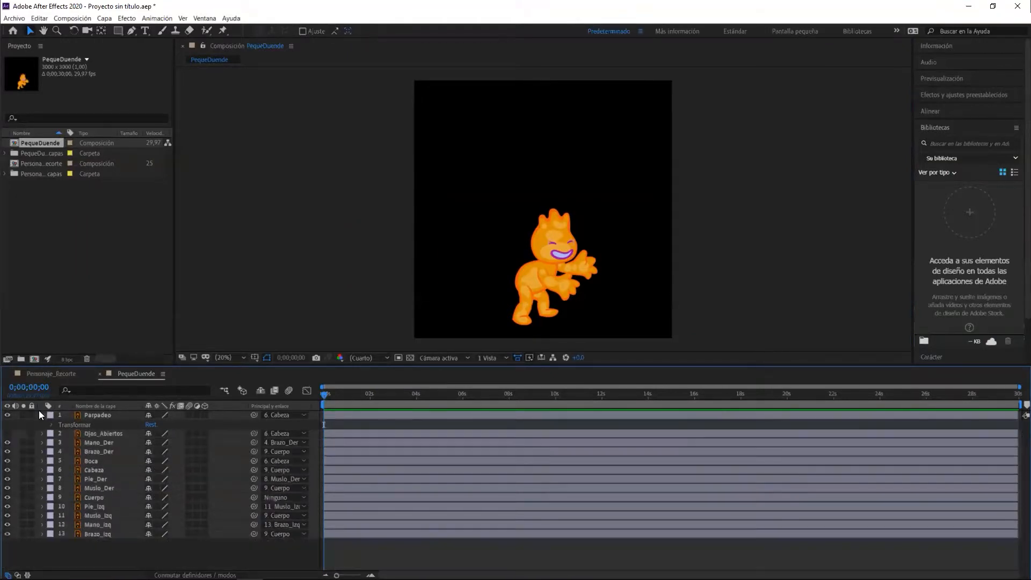
click(42, 414)
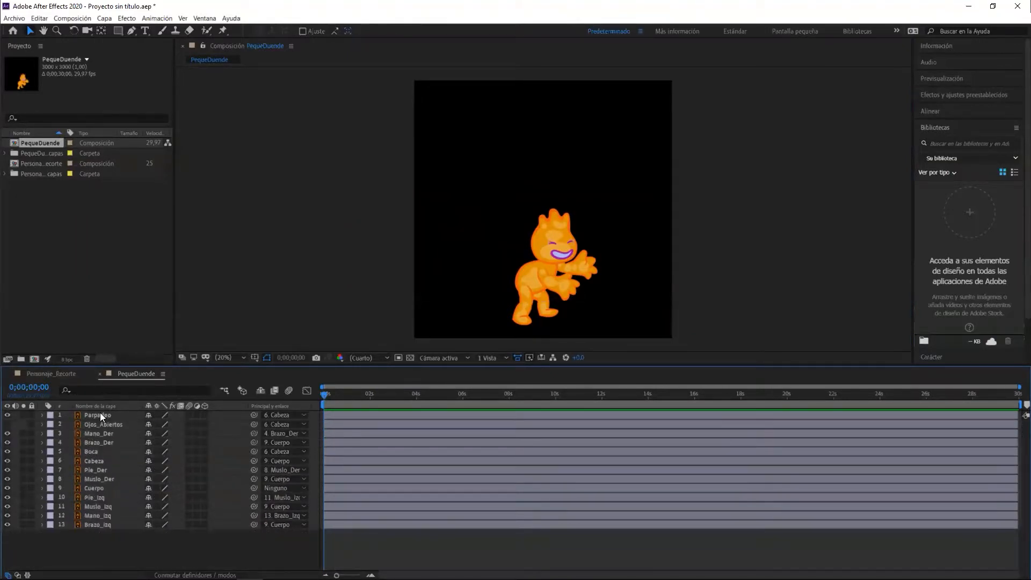
Display only the Rotation property for all 13 layers, from Parpadeo to Brazo_Izq, and enlarge the timeline to fit them.
click(100, 413)
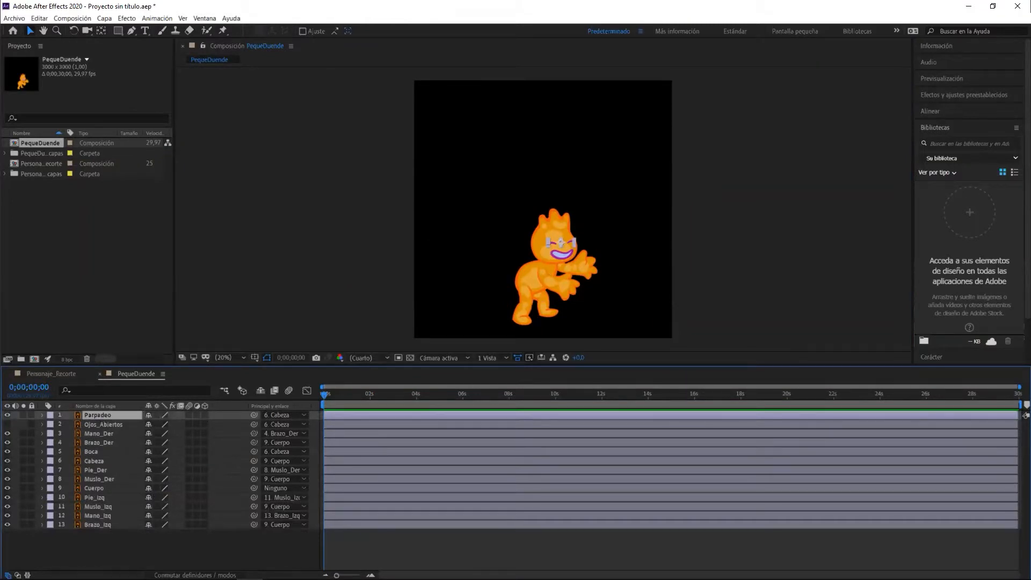
key(r)
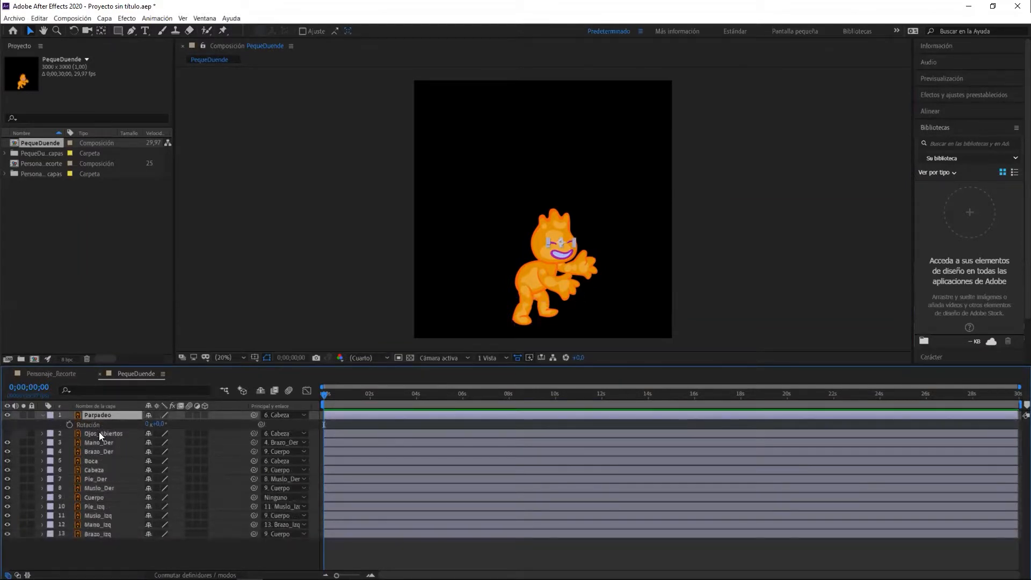
click(99, 433)
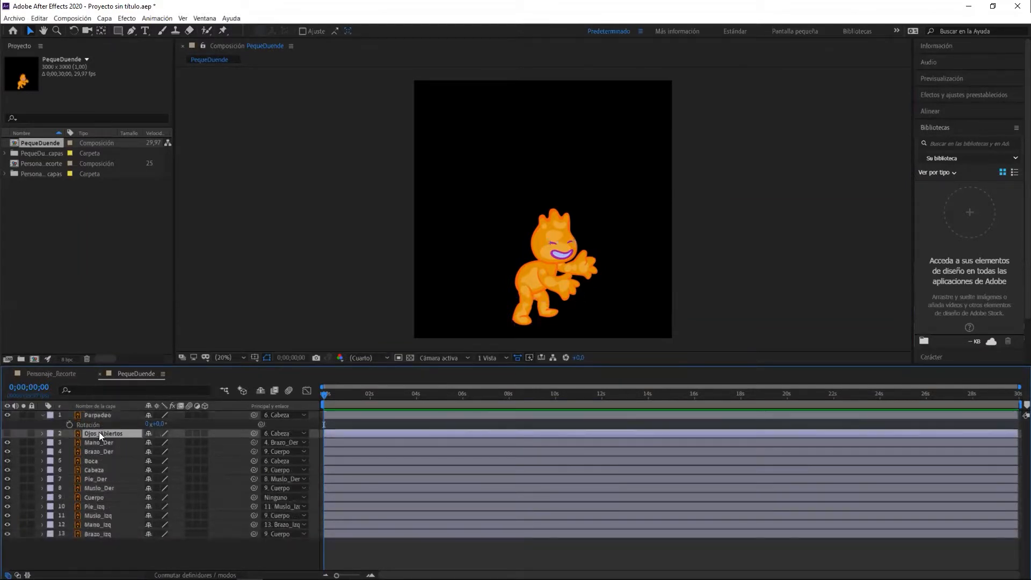
shift+click(99, 533)
key(r)
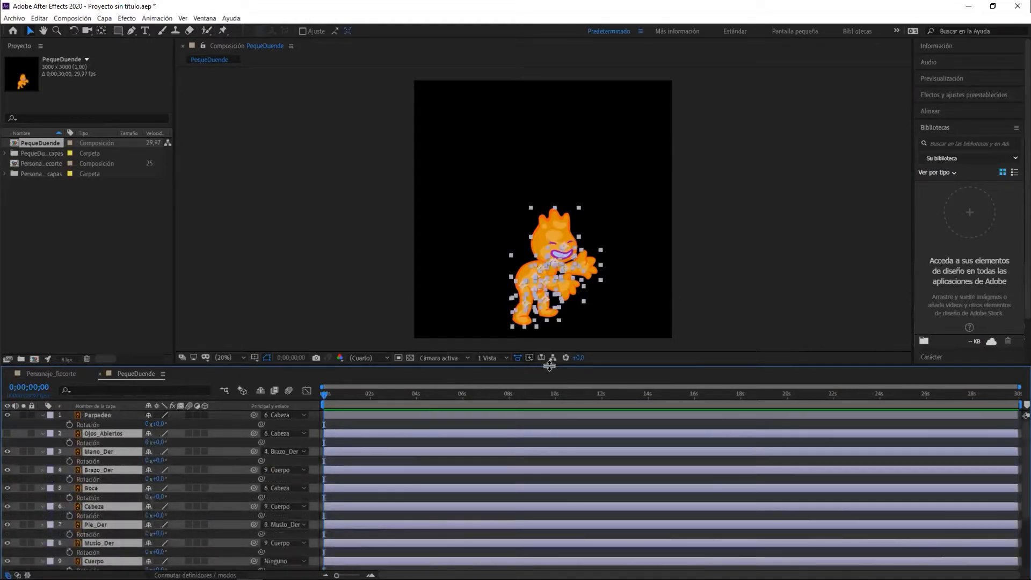
drag(555, 367, 546, 268)
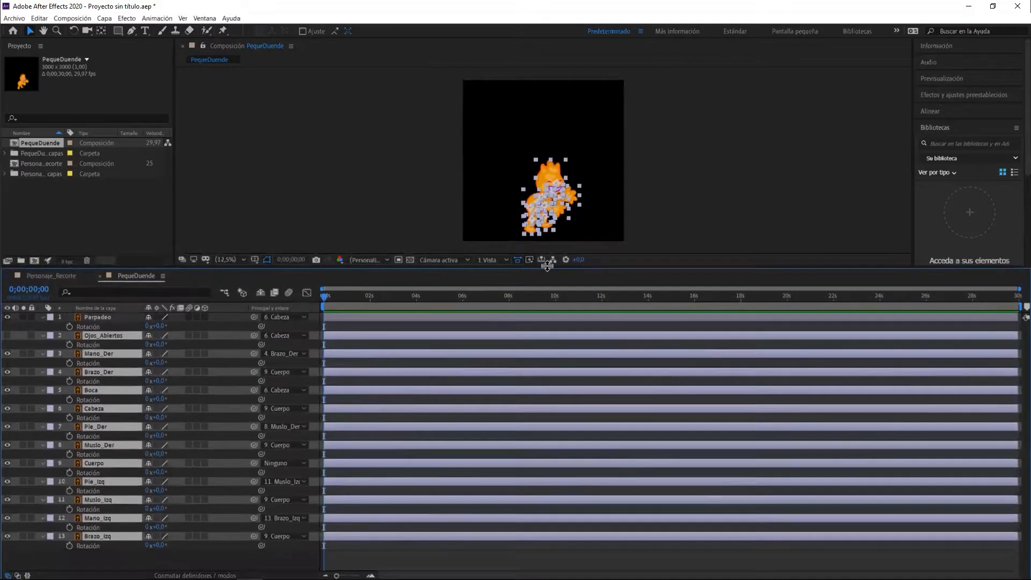
click(98, 556)
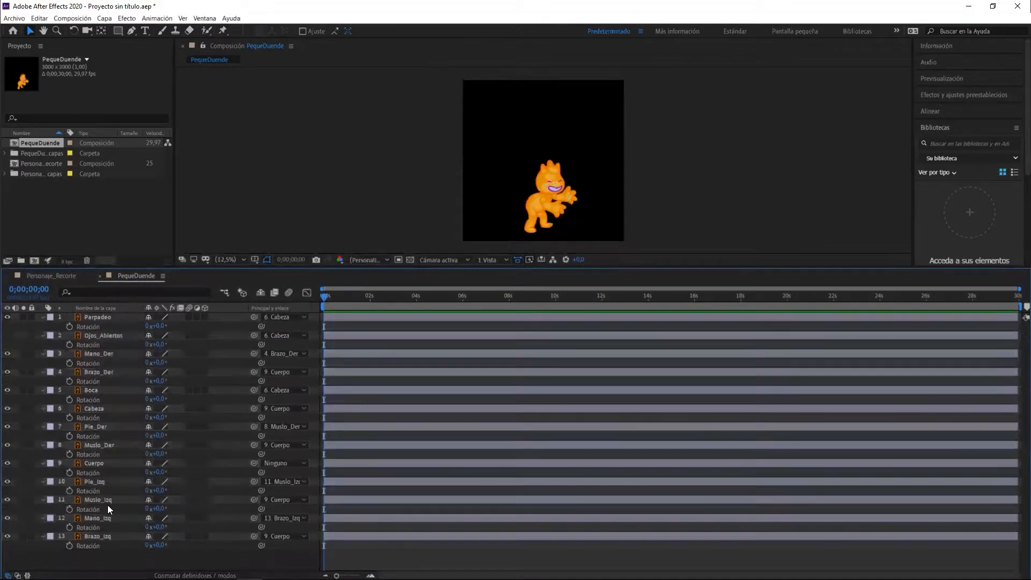
Create Rotation keyframes at 0;00;00;00 for all 13 character layers at once.
click(98, 314)
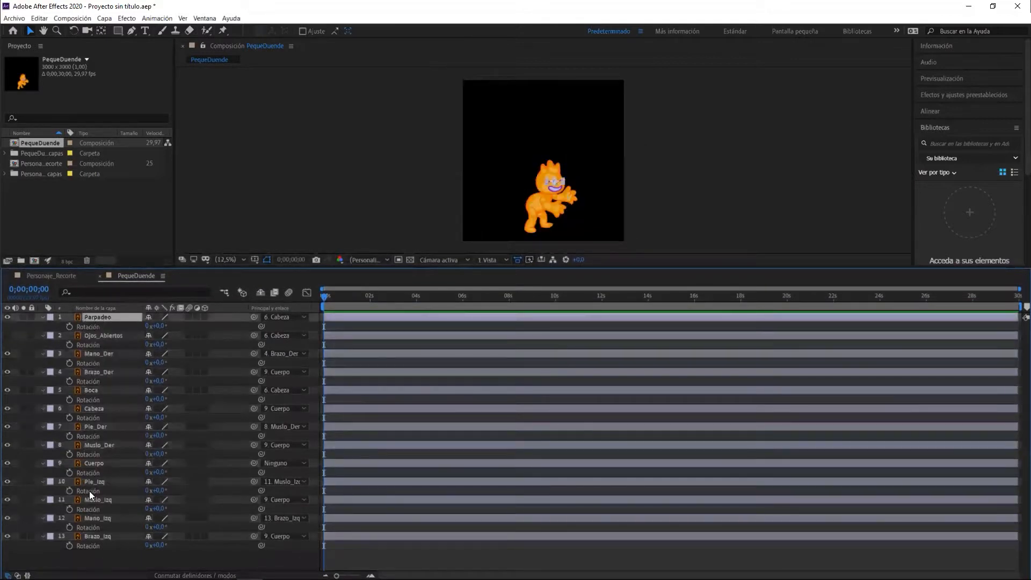
shift+click(99, 535)
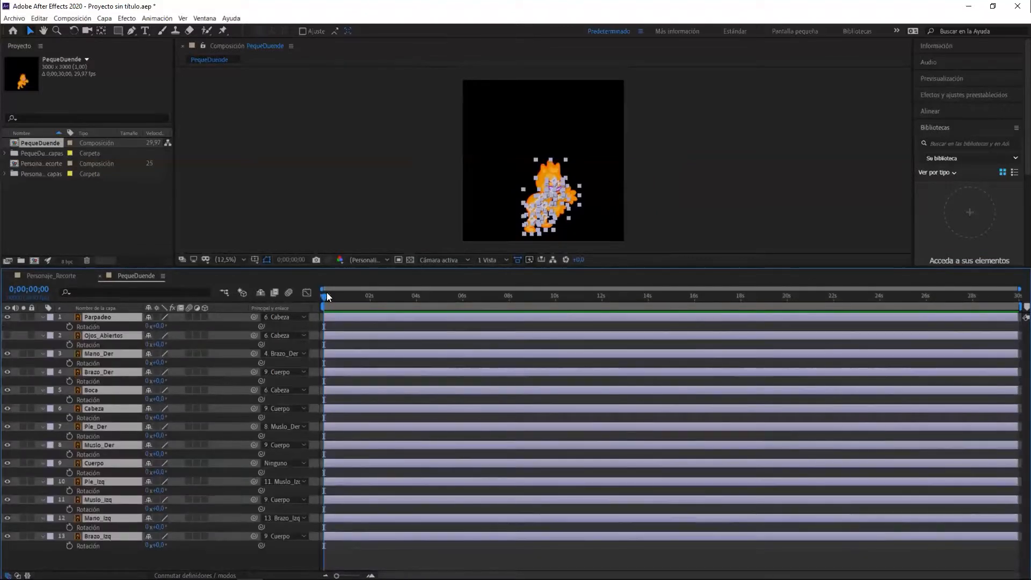
drag(325, 295, 299, 299)
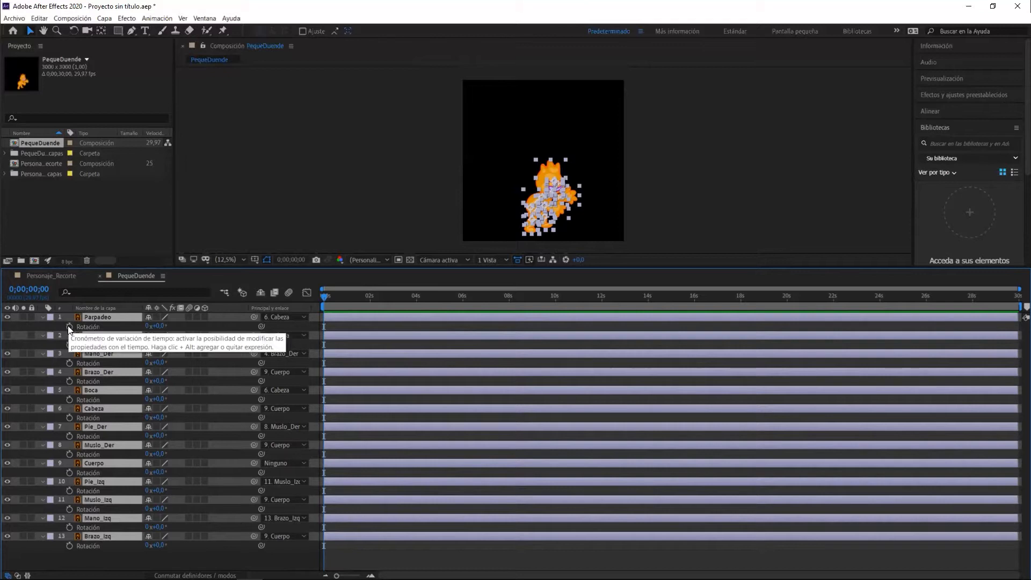
key(ctrl+a)
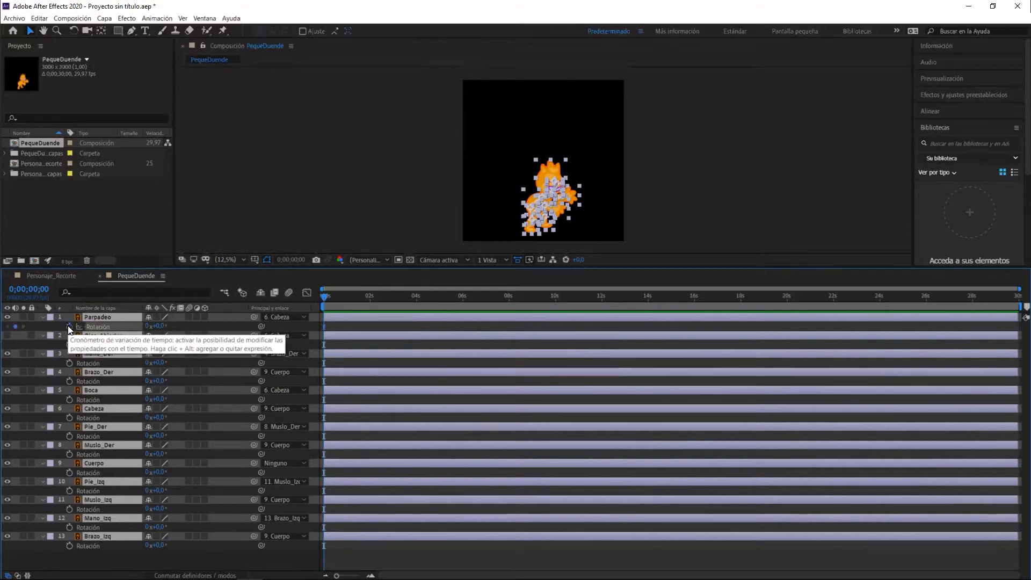
click(69, 326)
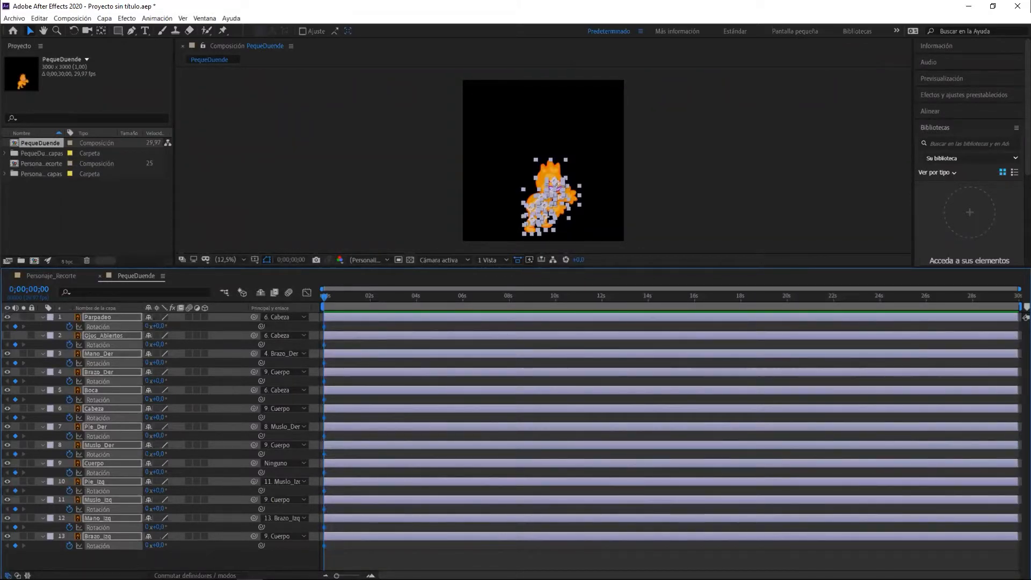
click(134, 558)
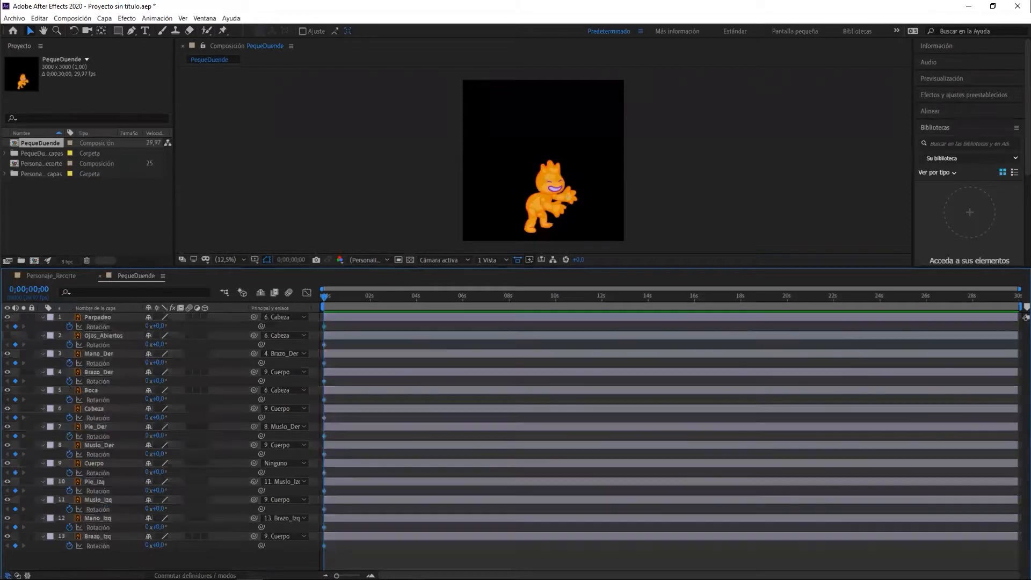
Disable Rotation keyframing on the Parpadeo layer, re-enable it at the first frame, and deselect everything.
click(69, 327)
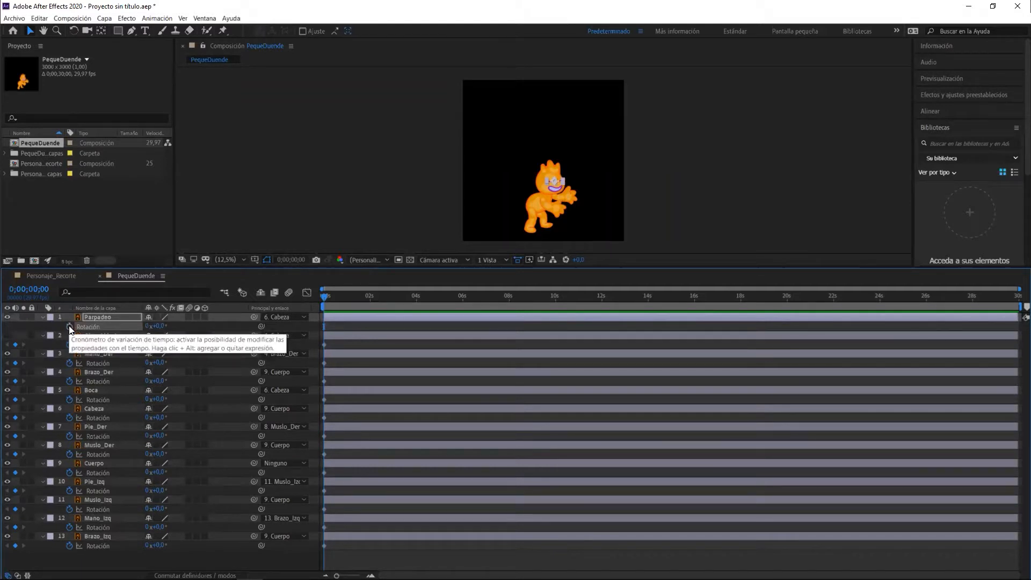
click(70, 326)
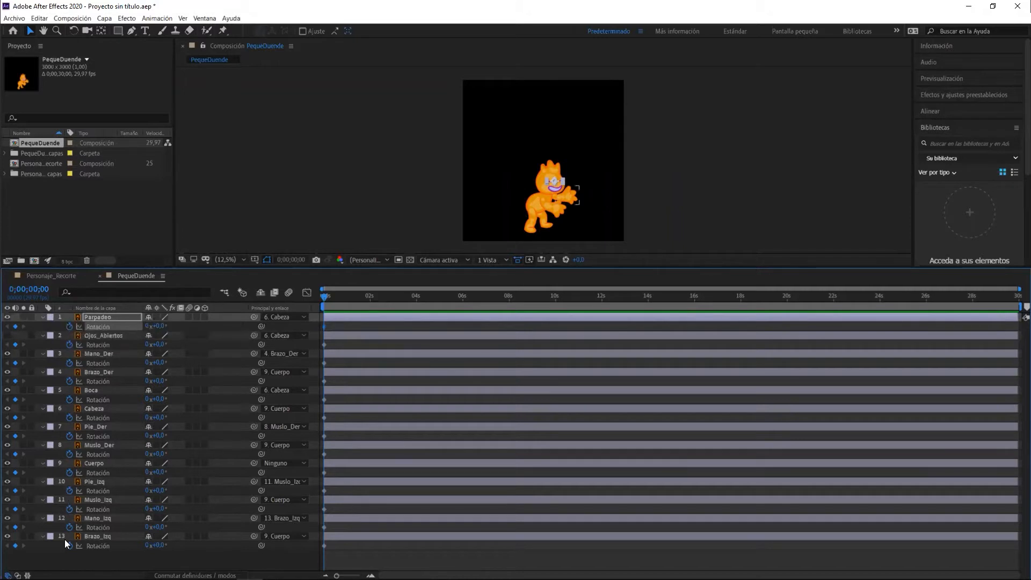
key(F2)
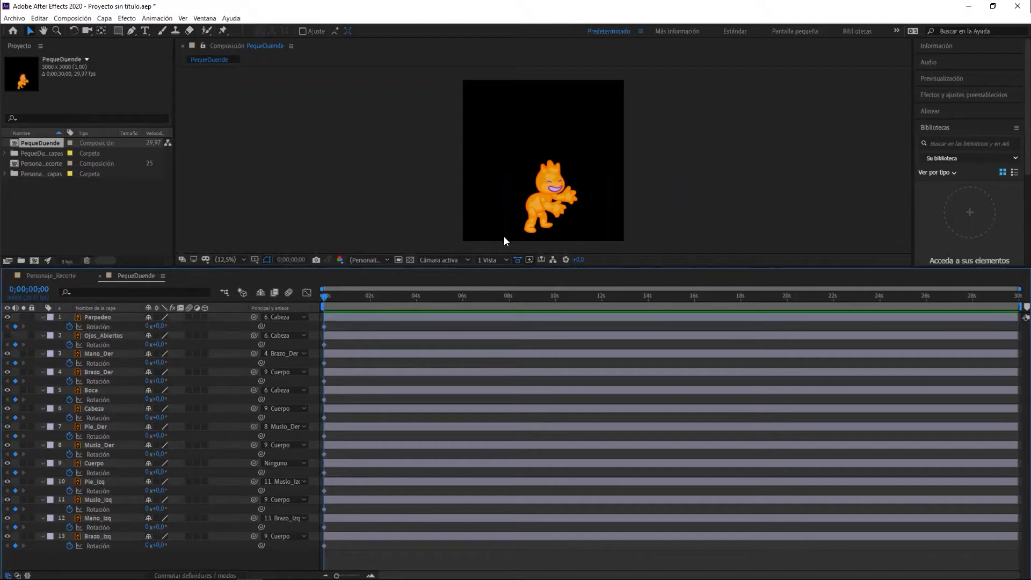
Set the composition view to 25% magnification around the character and rebalance the space between viewer and timeline.
drag(541, 268, 566, 465)
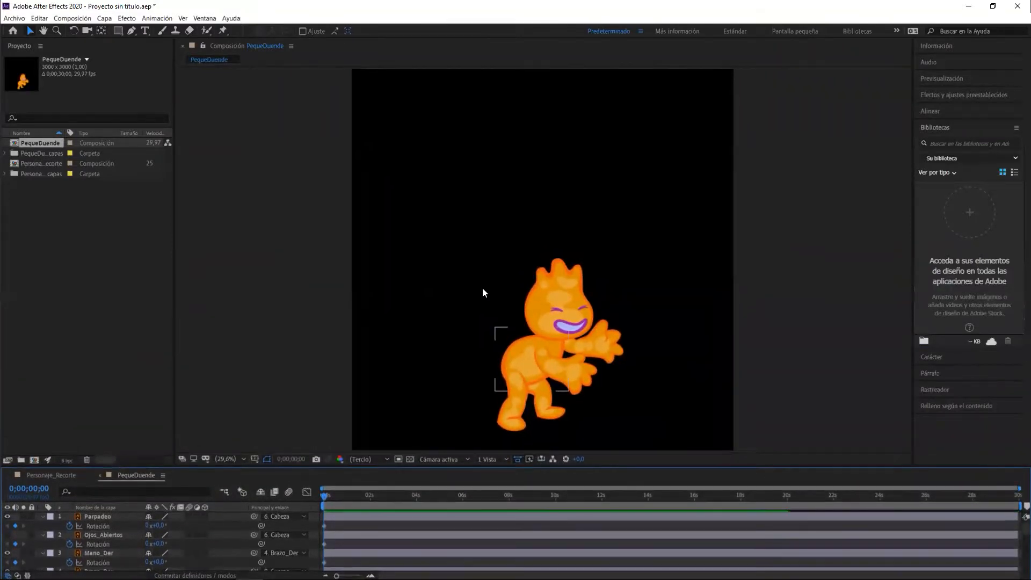
key(z)
drag(486, 299, 624, 410)
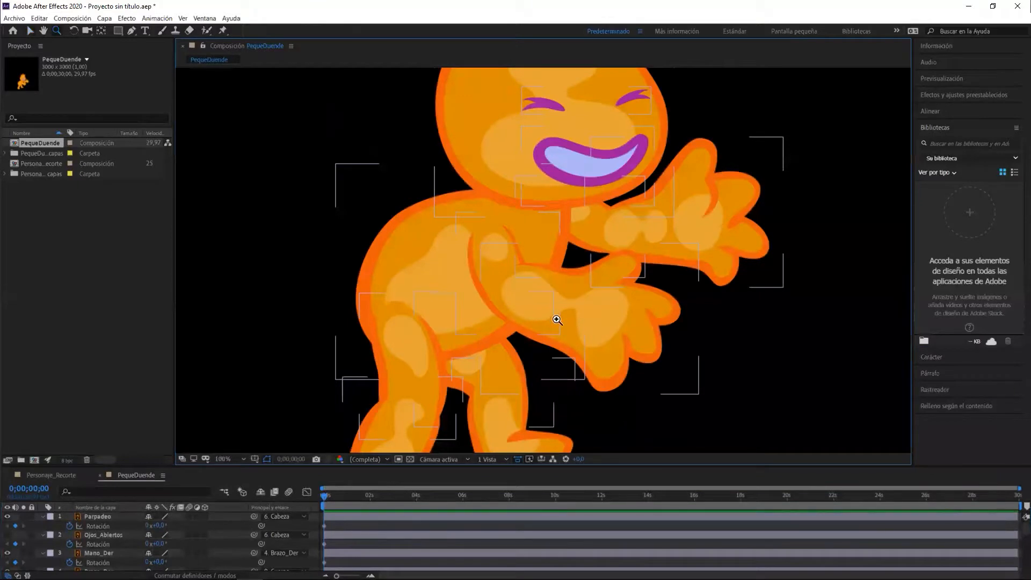
alt+click(521, 280)
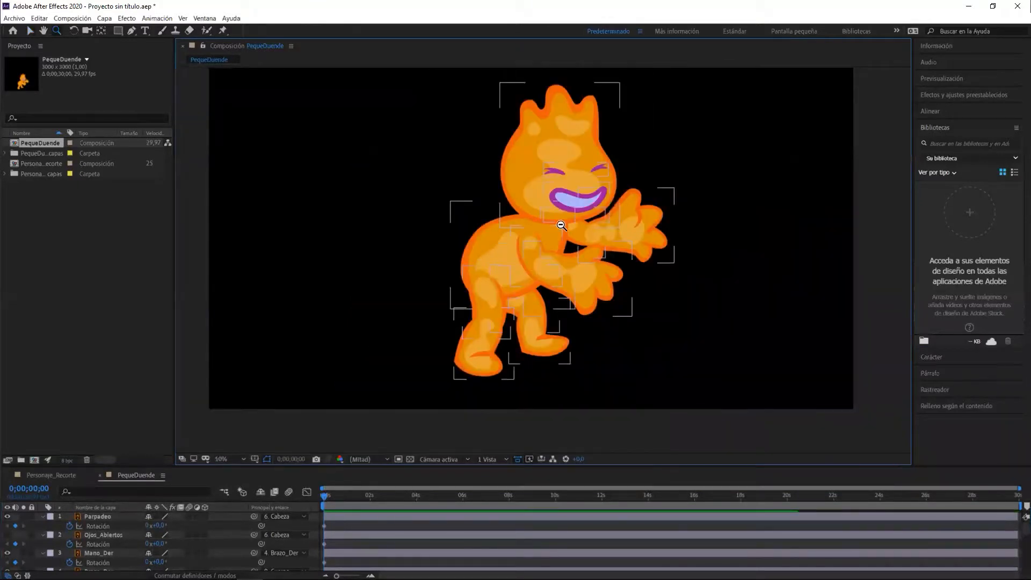
alt+click(547, 243)
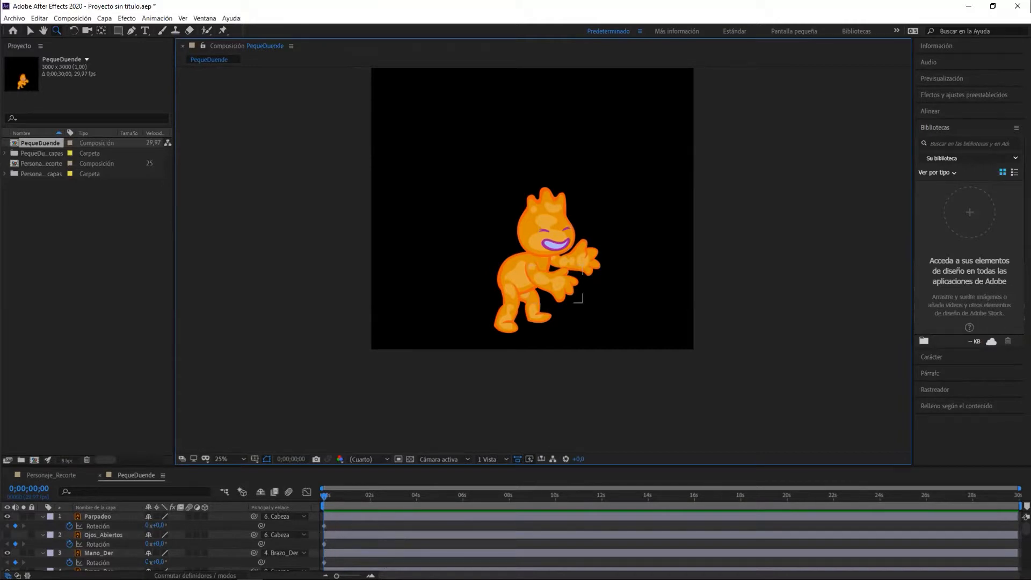
drag(399, 466, 416, 264)
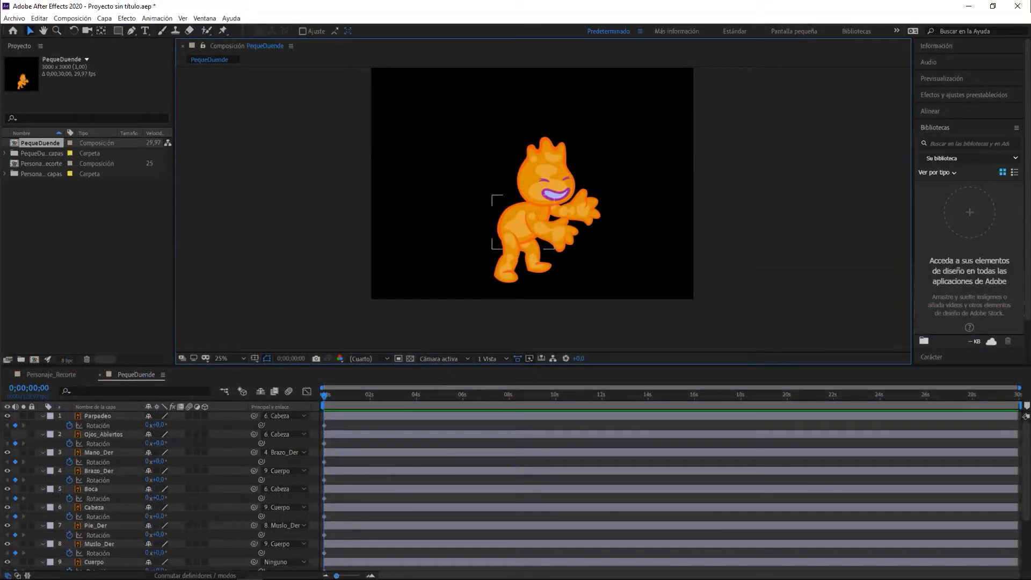
Zoom the timeline in to single frames and place the current time at 0;00;00;05.
drag(1019, 388, 346, 388)
key(;)
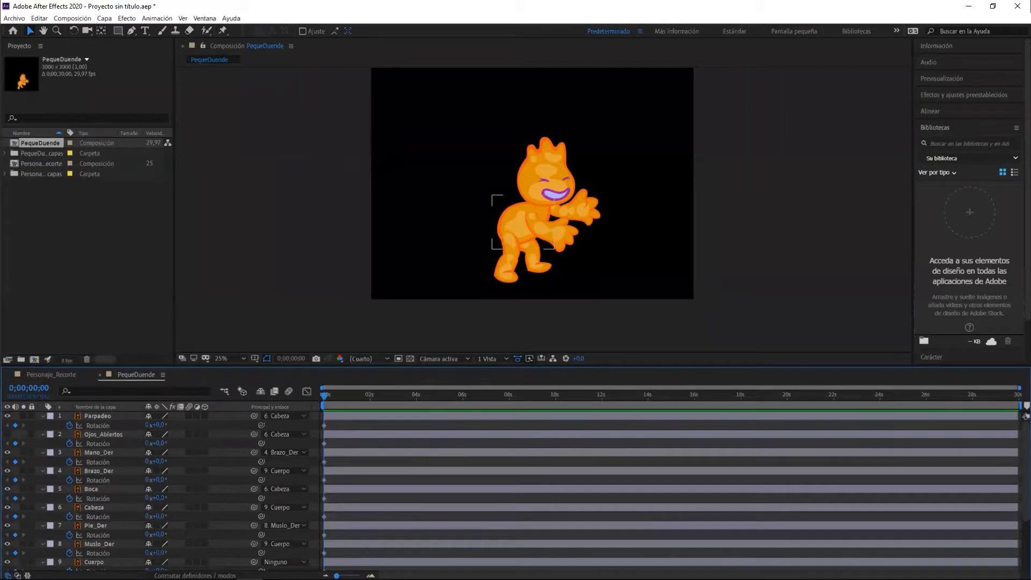
key(;)
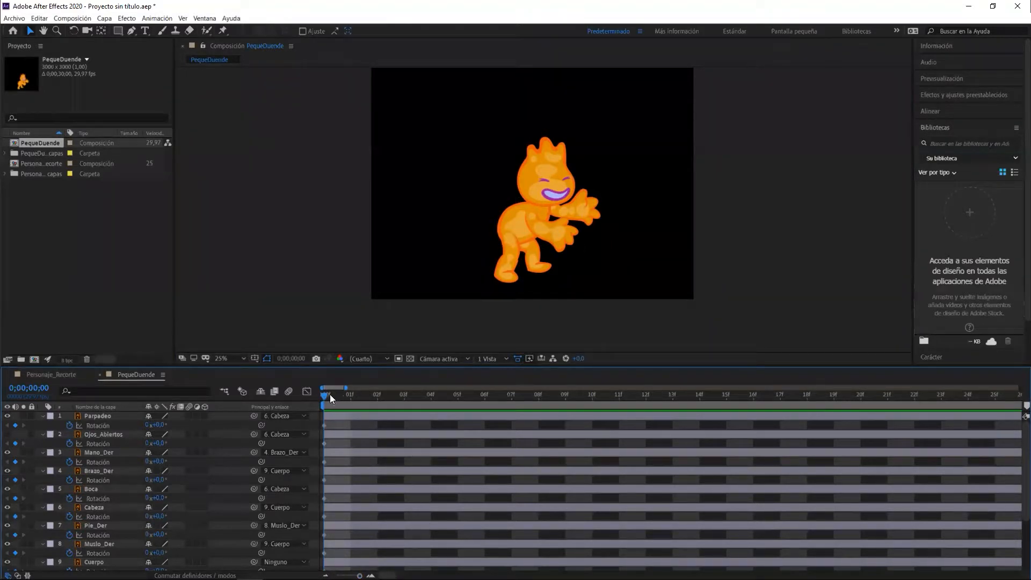
mouse_move(322, 395)
mouse_down()
mouse_move(352, 399)
mouse_move(312, 399)
mouse_up()
key(Page_Down)
key(Page_Down)
key(Page_Down)
key(Page_Down)
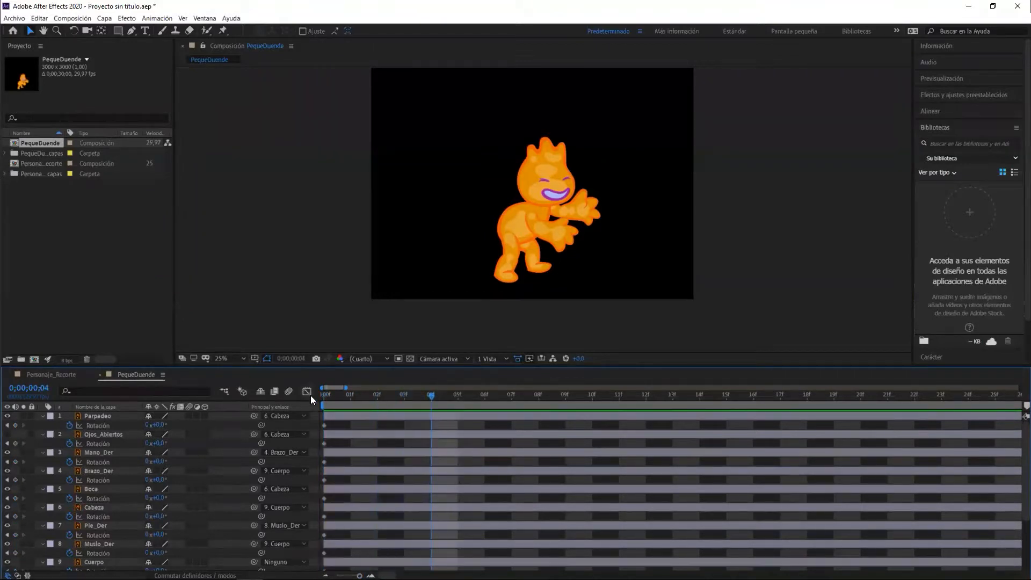
key(Page_Down)
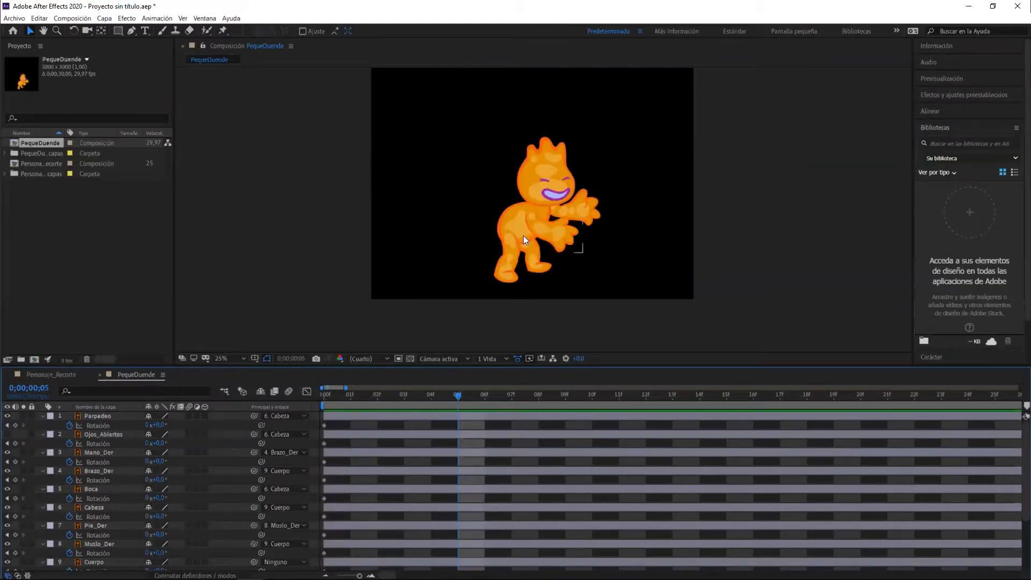
At frame 5, rotate Muslo_Der to about -79°, Pie_Der to about +87° and Mano_Der to about -51.7°.
key(w)
drag(516, 239, 497, 268)
click(591, 260)
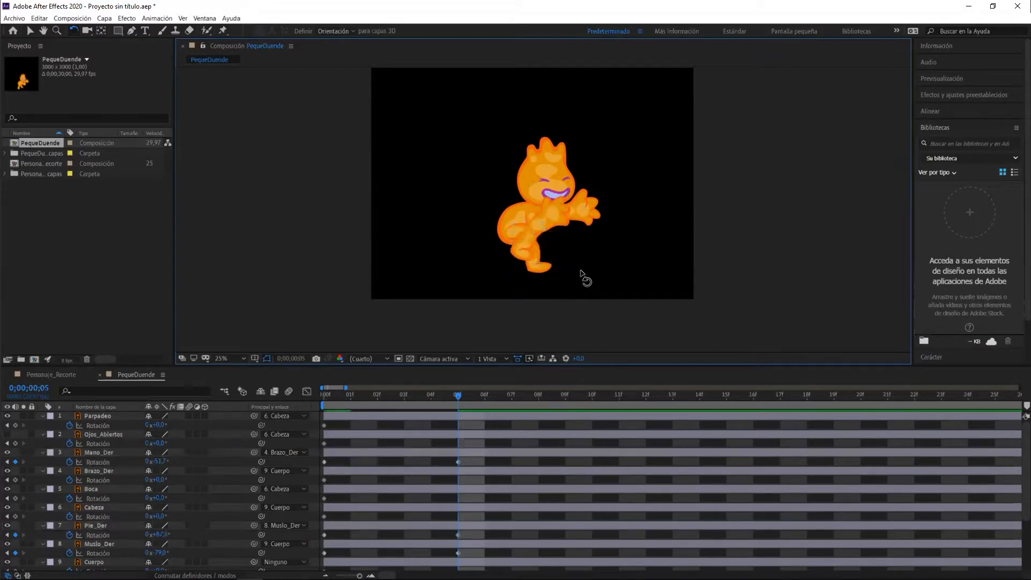
Bend the left leg at frame 5 by rotating Muslo_Izq to about -58.4° and Pie_Izq to about +64.3°.
scroll(492, 506, down, 3)
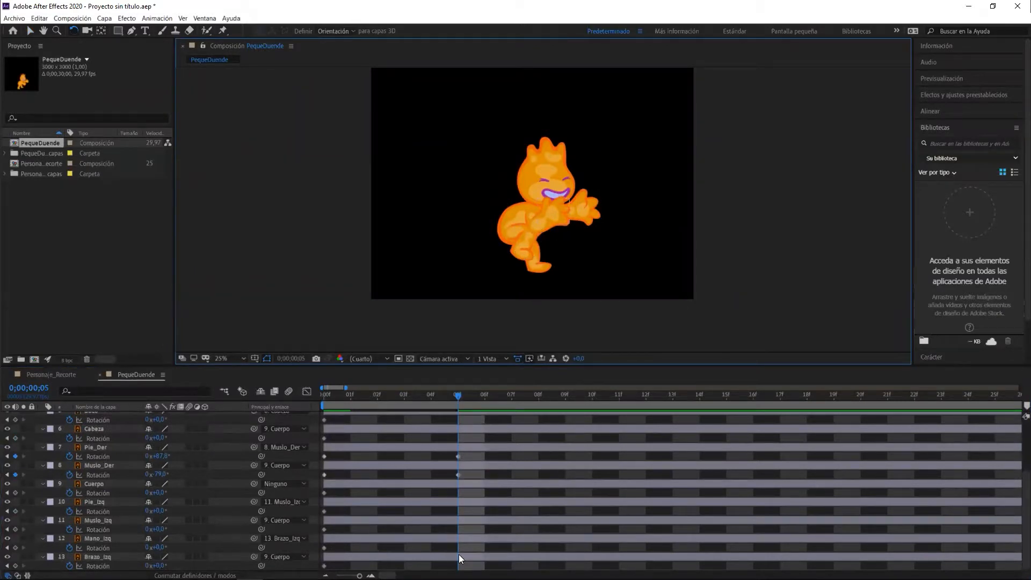
click(456, 500)
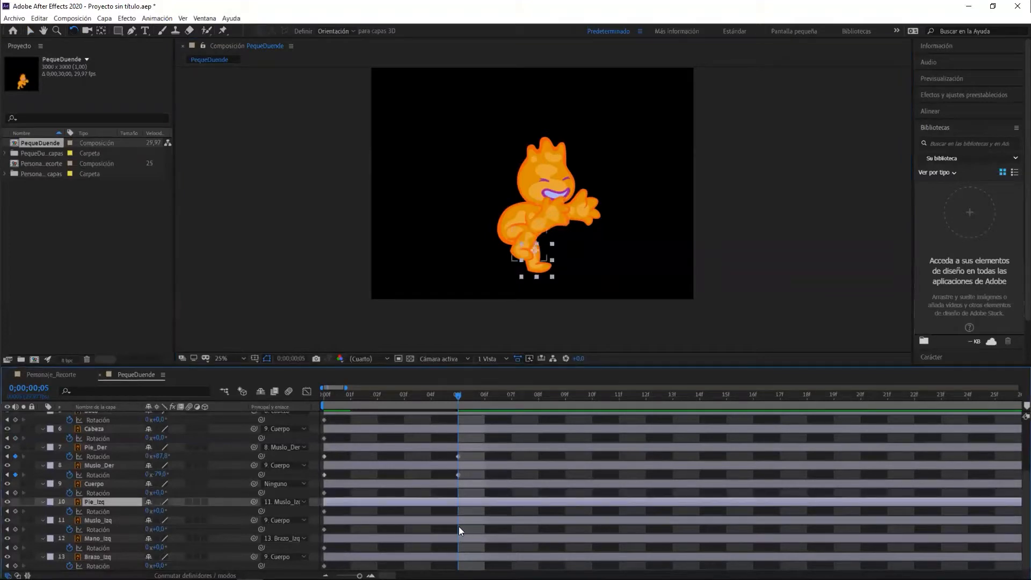
click(459, 520)
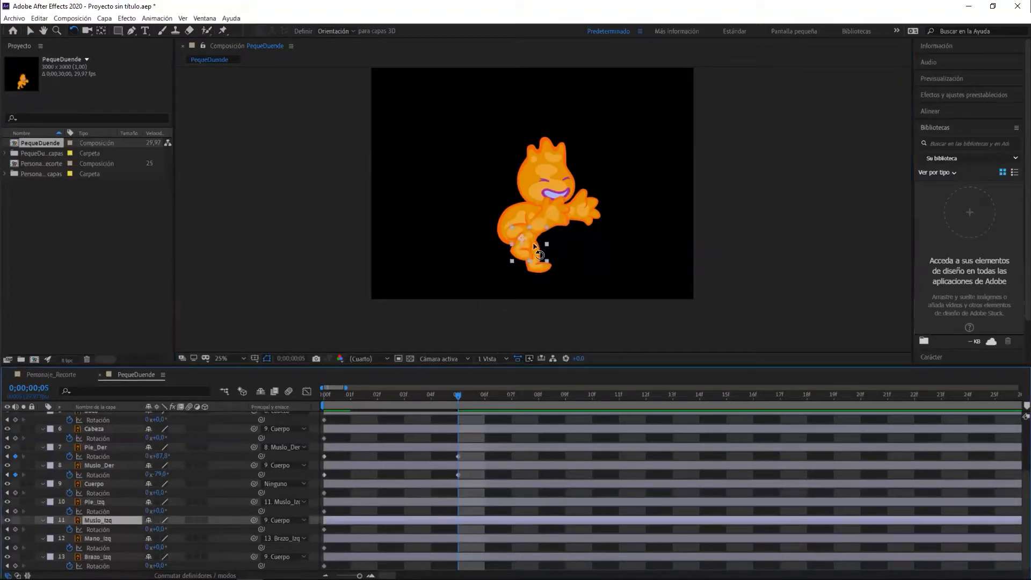
mouse_move(544, 261)
mouse_down()
mouse_move(555, 232)
mouse_move(513, 272)
mouse_move(525, 277)
mouse_move(525, 267)
mouse_up()
click(540, 269)
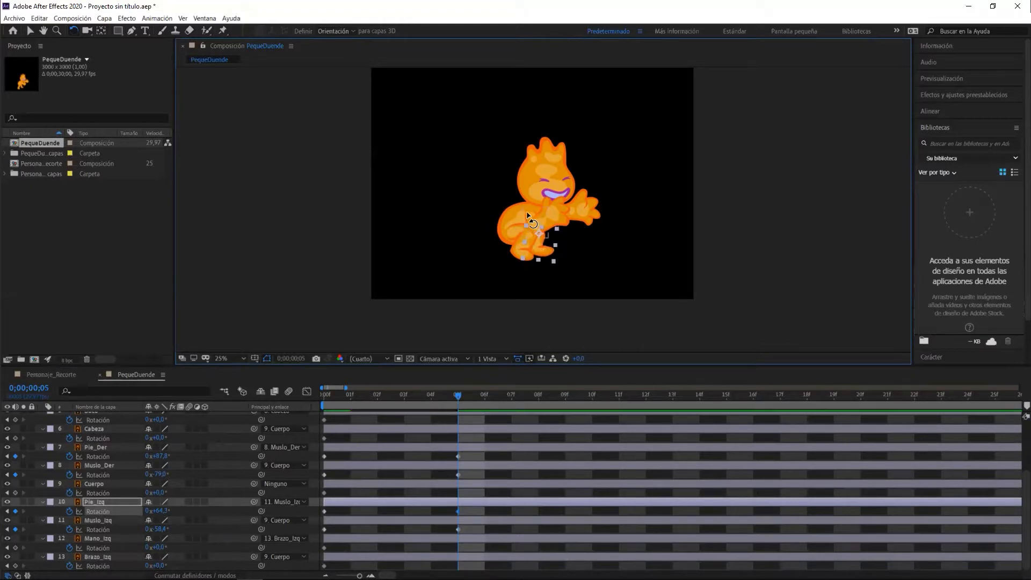
Adjust the right arm's pose at frame 5 and rotate Mano_Izq to about -49.2°.
click(526, 220)
mouse_move(522, 220)
mouse_down()
mouse_move(508, 215)
mouse_move(522, 216)
mouse_up()
click(591, 221)
mouse_move(560, 212)
mouse_down()
mouse_move(574, 211)
mouse_move(547, 201)
mouse_up()
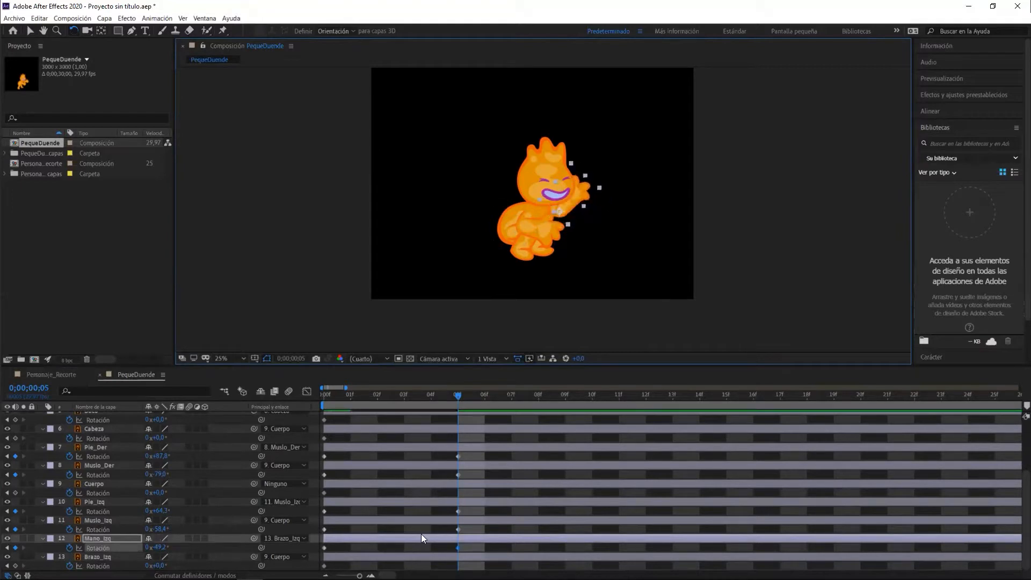
At frame 5, rotate Brazo_Izq to about +64° and Cabeza to about +26.6°, and scrub the motion back to frame 0.
click(468, 555)
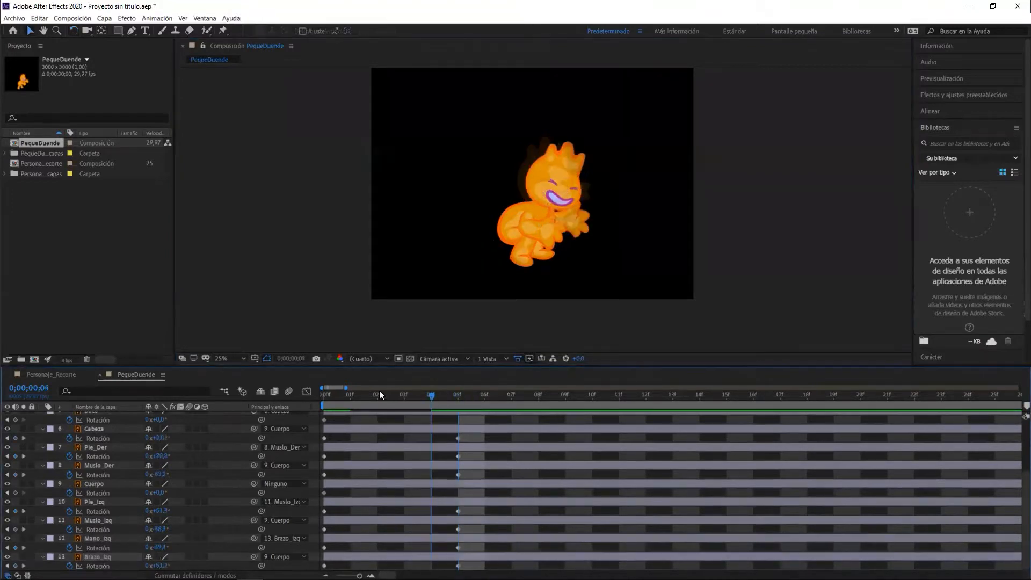
drag(379, 390, 255, 408)
drag(429, 395, 307, 433)
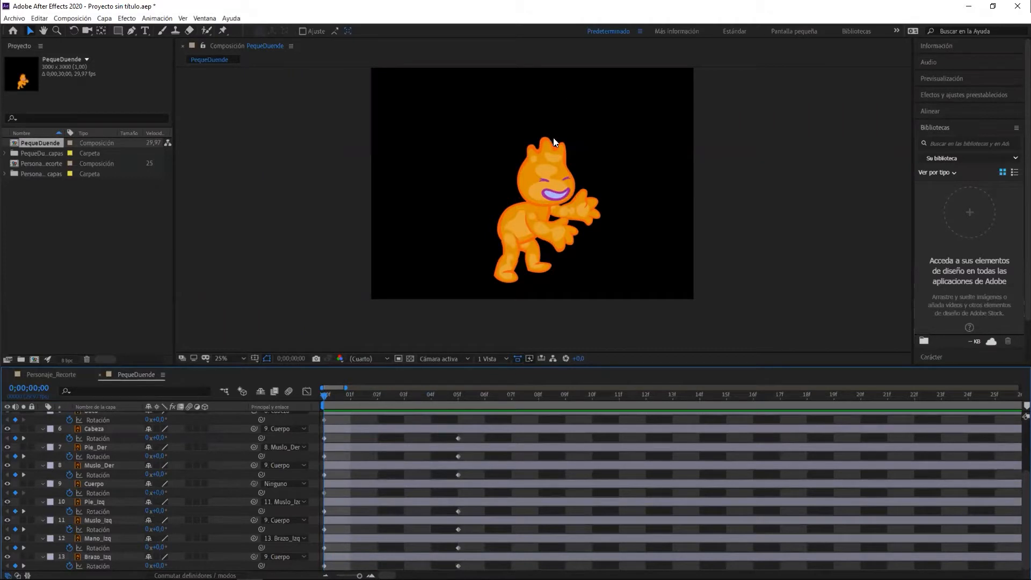
Review the two poses by moving between Cabeza's rotation keyframes at frames 0 and 5, and return to frame 0.
click(23, 438)
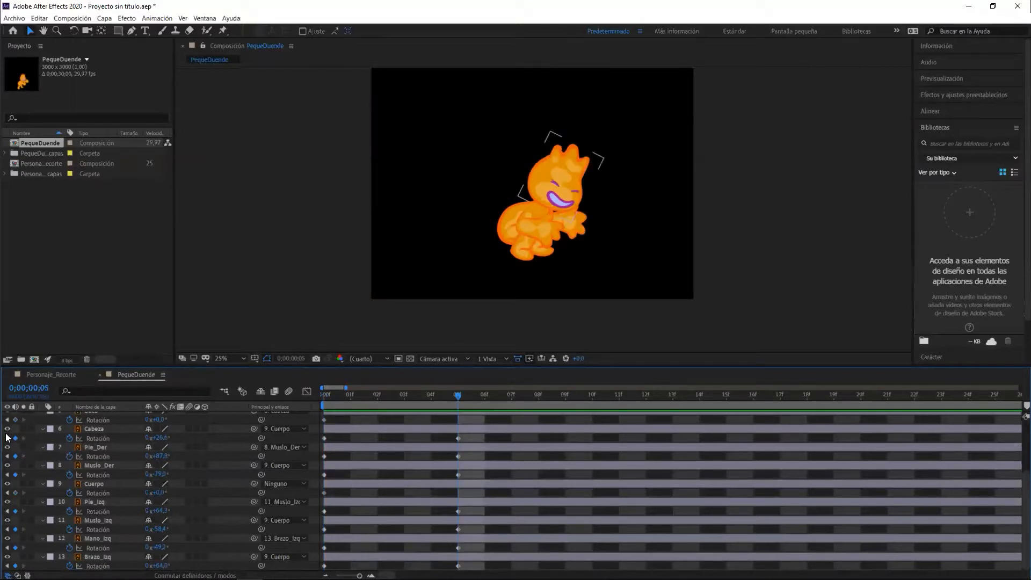
click(7, 439)
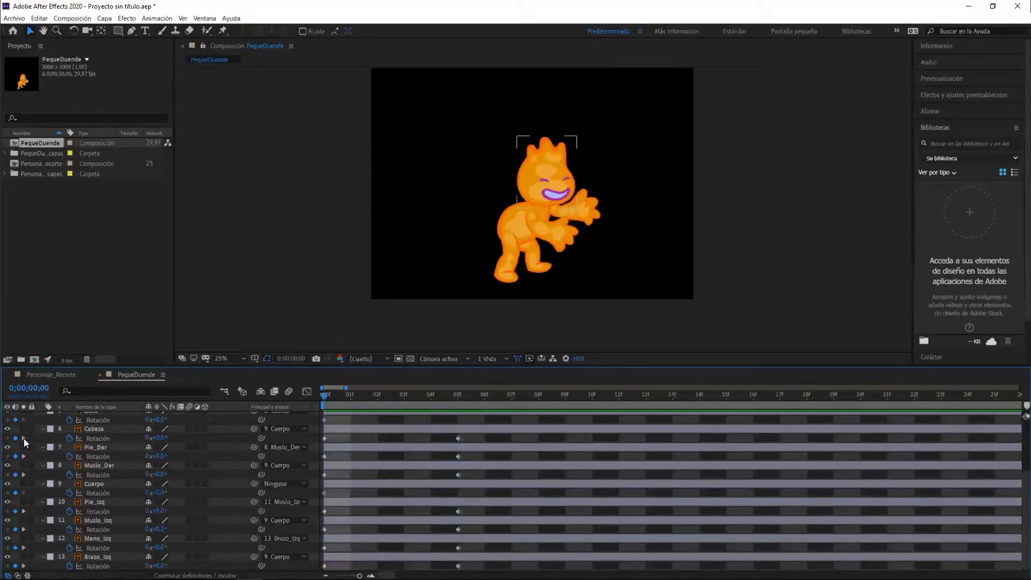
click(24, 438)
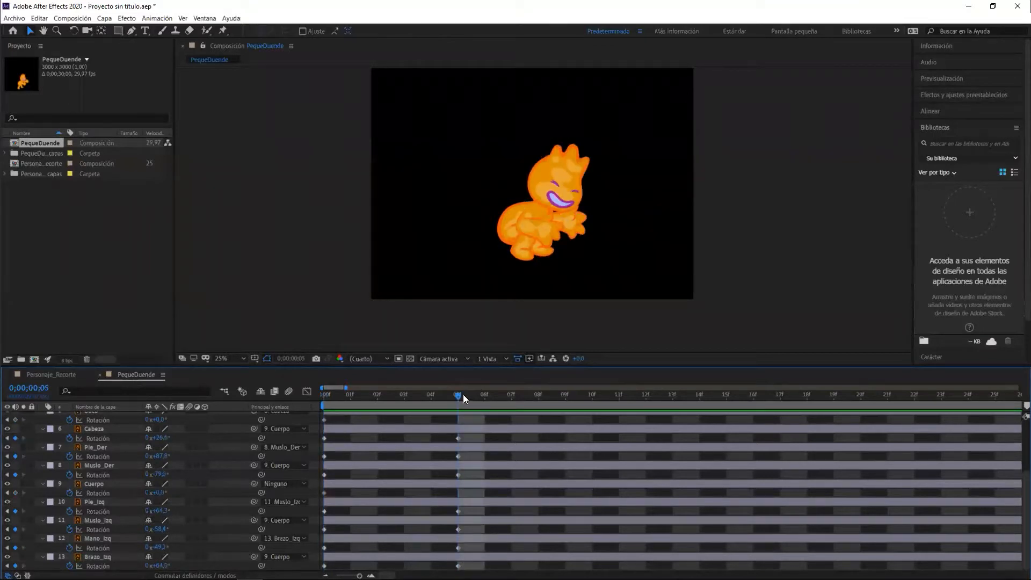
drag(455, 395, 289, 411)
Reveal the Position property of the Cuerpo layer and start keyframing it at frame 0.
click(512, 216)
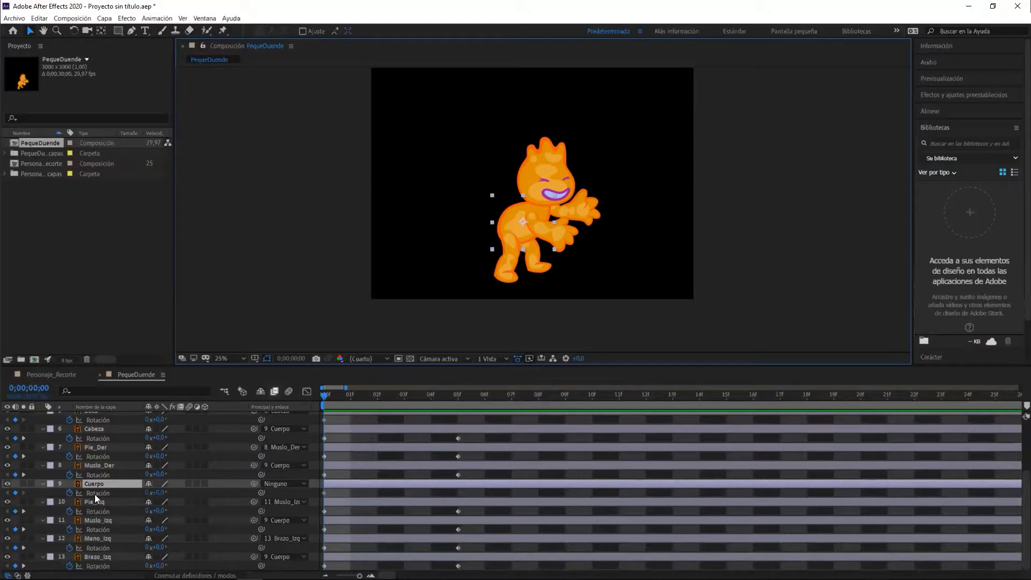
key(shift+p)
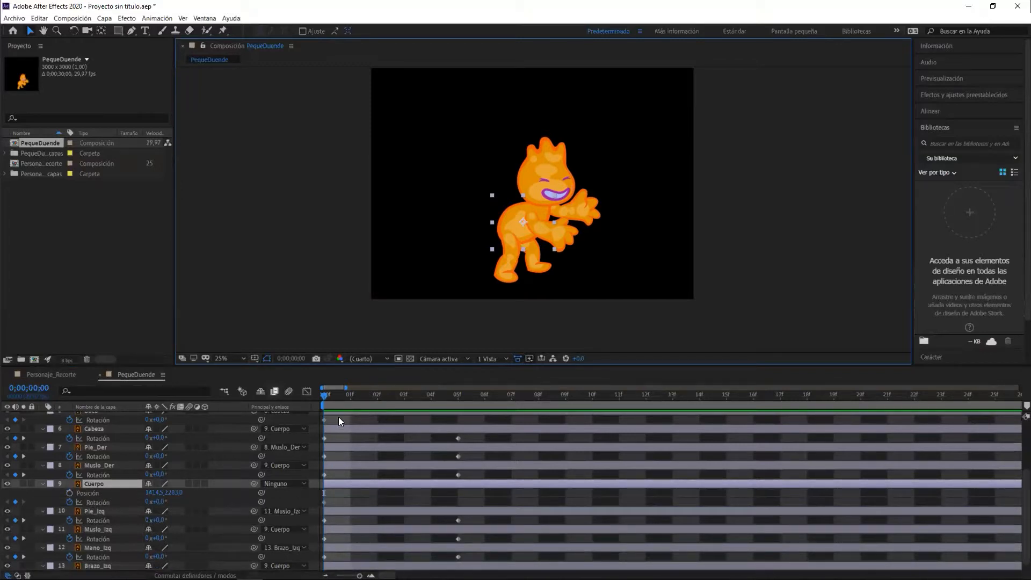
click(69, 493)
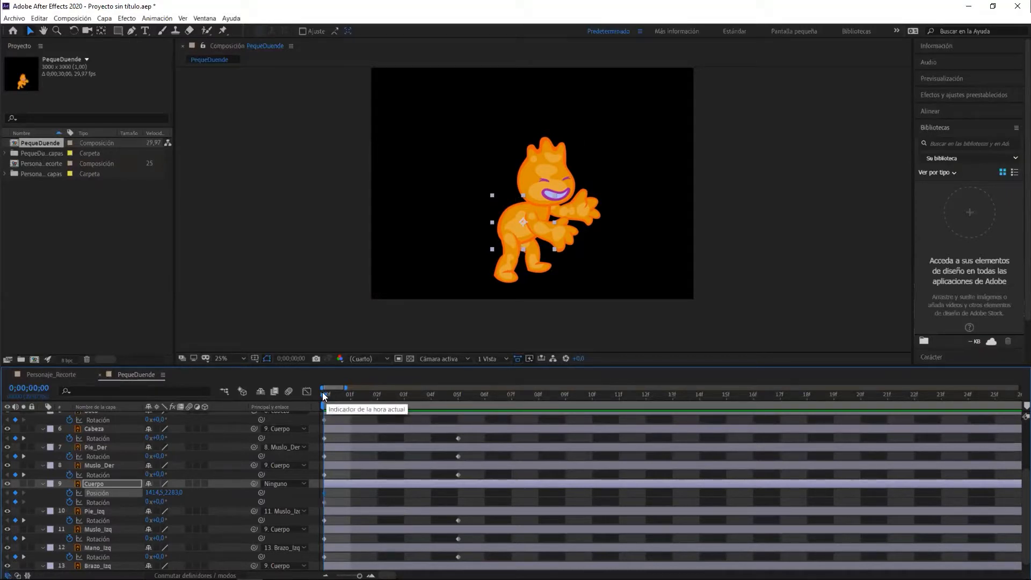
With guides marking the rear foot, move Cuerpo at frame 5 to a Position of about 1258.5, 2520.7.
click(309, 141)
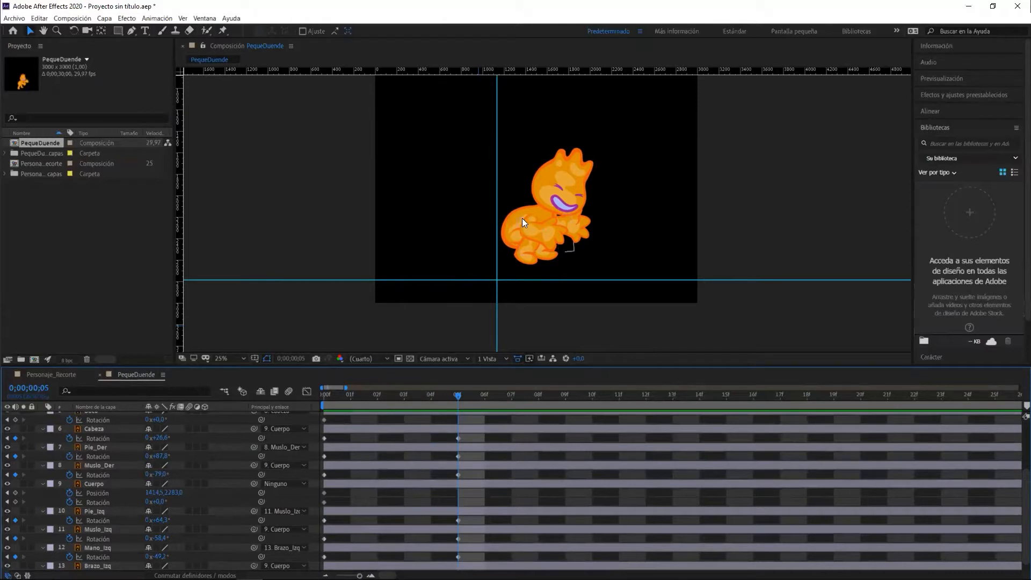
drag(516, 216, 501, 236)
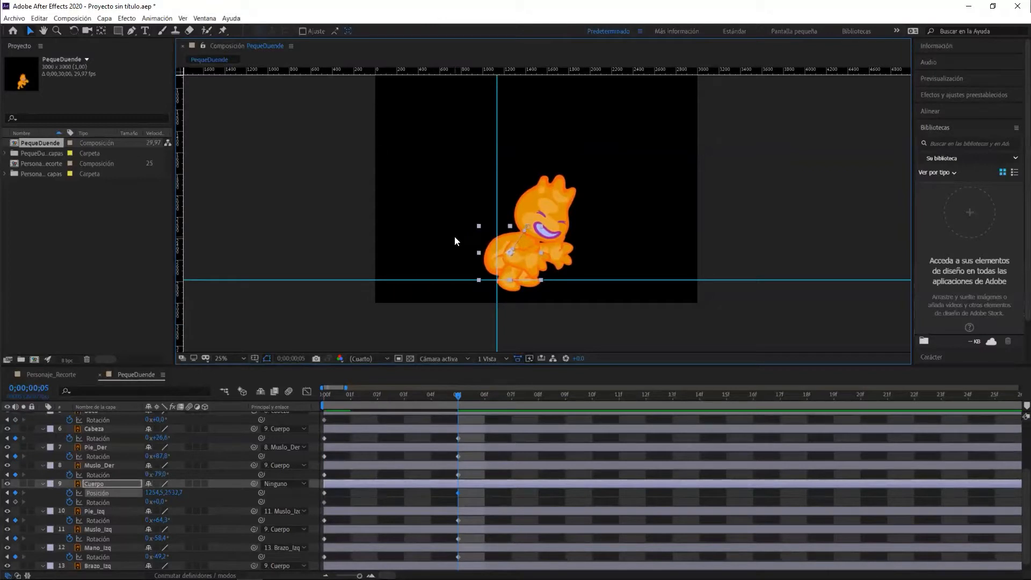
key(Up)
key(Up)
key(Up)
key(Right)
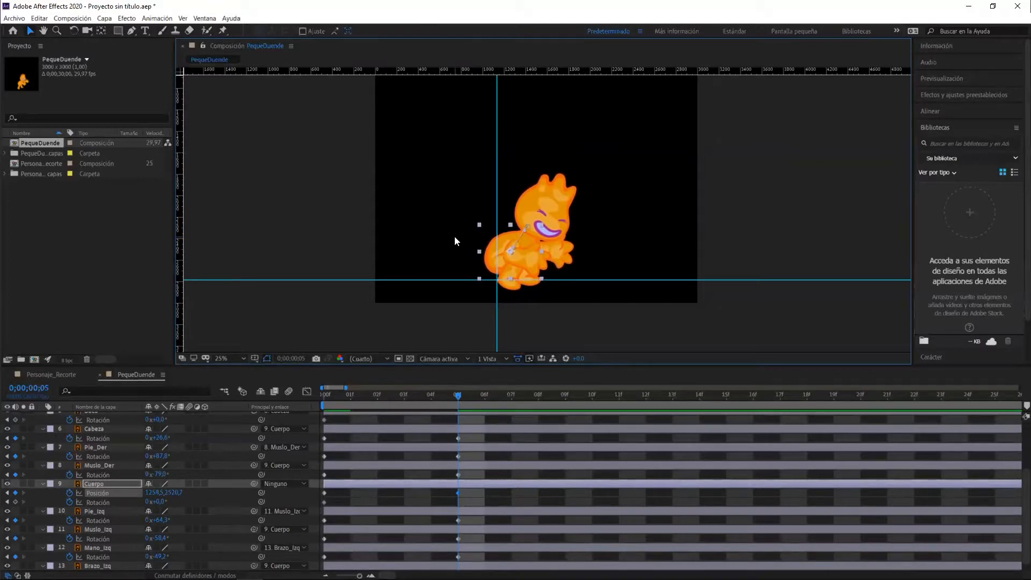
click(438, 327)
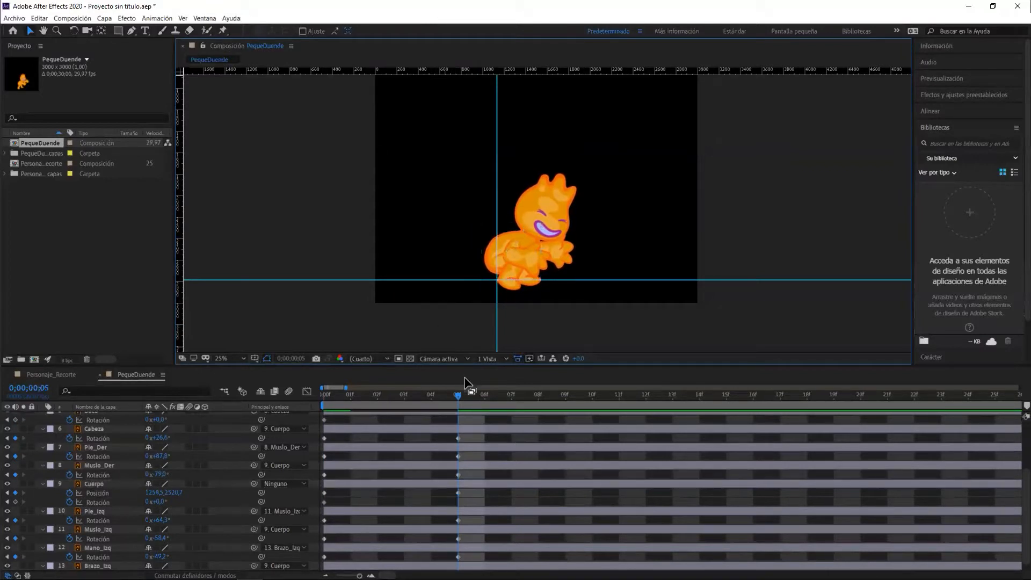
Preview the crouching motion from frame 0 and bring the current time back to frame 5.
drag(457, 395, 288, 398)
key(space)
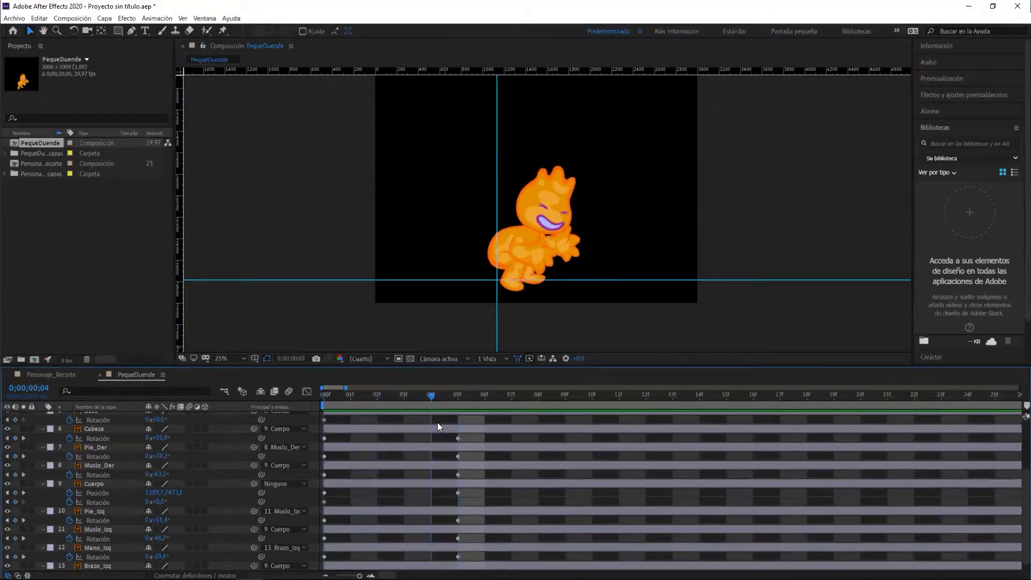
drag(467, 426, 455, 404)
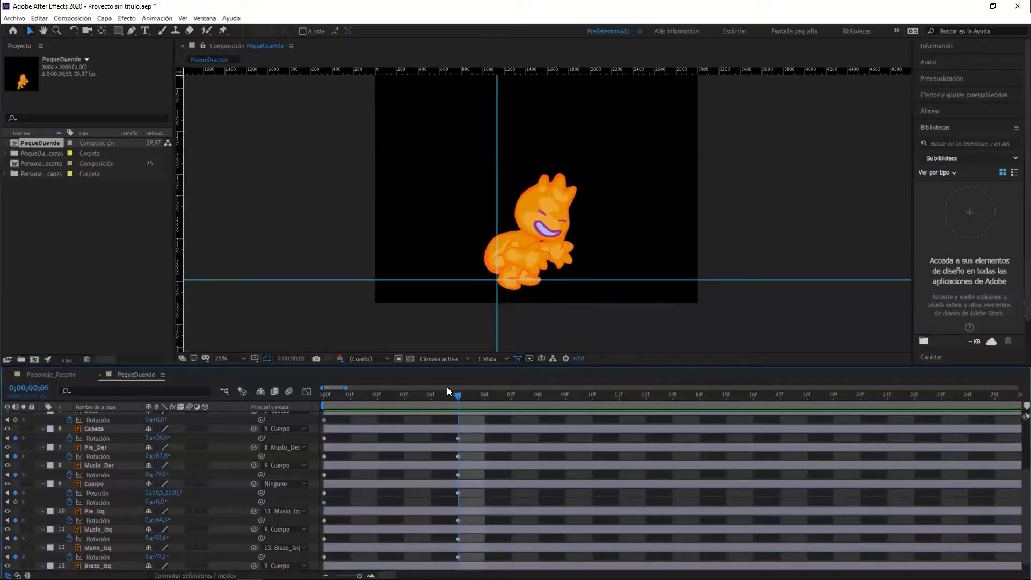
Advance the current time frame by frame from frame 5 to frame 10.
key(Page_Down)
key(Page_Down)
key(Page_Down)
key(Page_Down)
key(Page_Down)
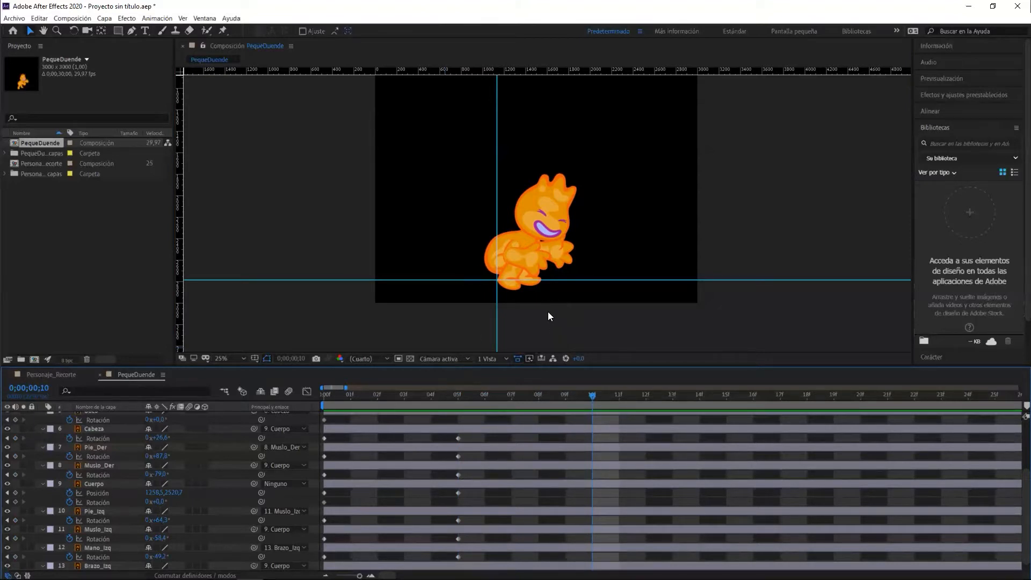
drag(492, 243, 579, 159)
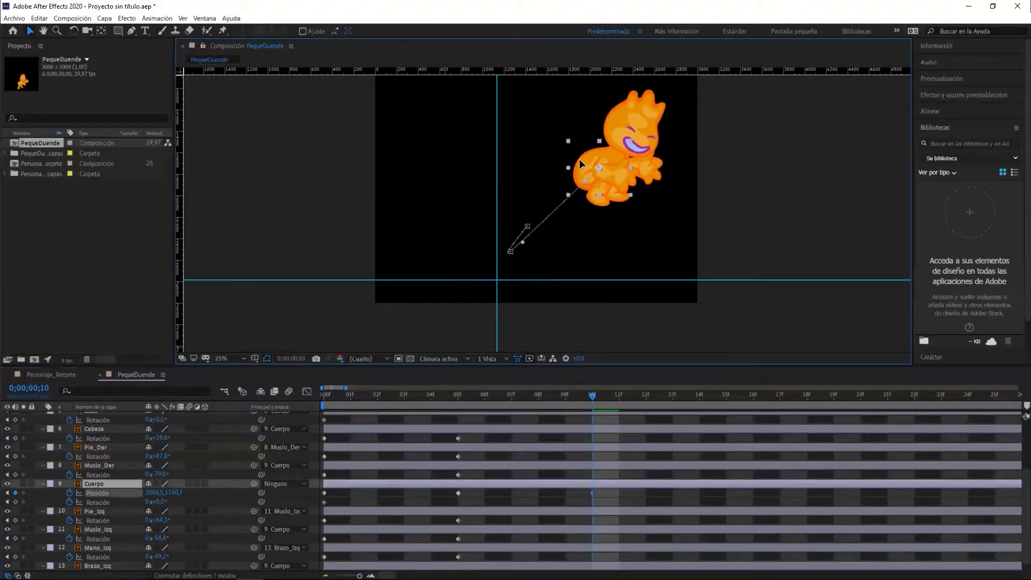
drag(583, 156, 494, 120)
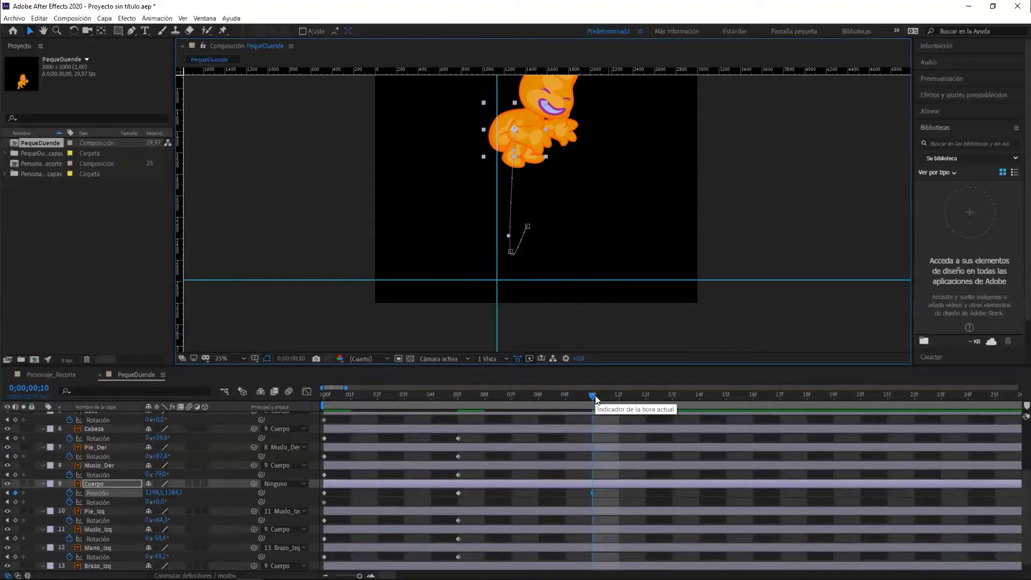
key(ctrl+z)
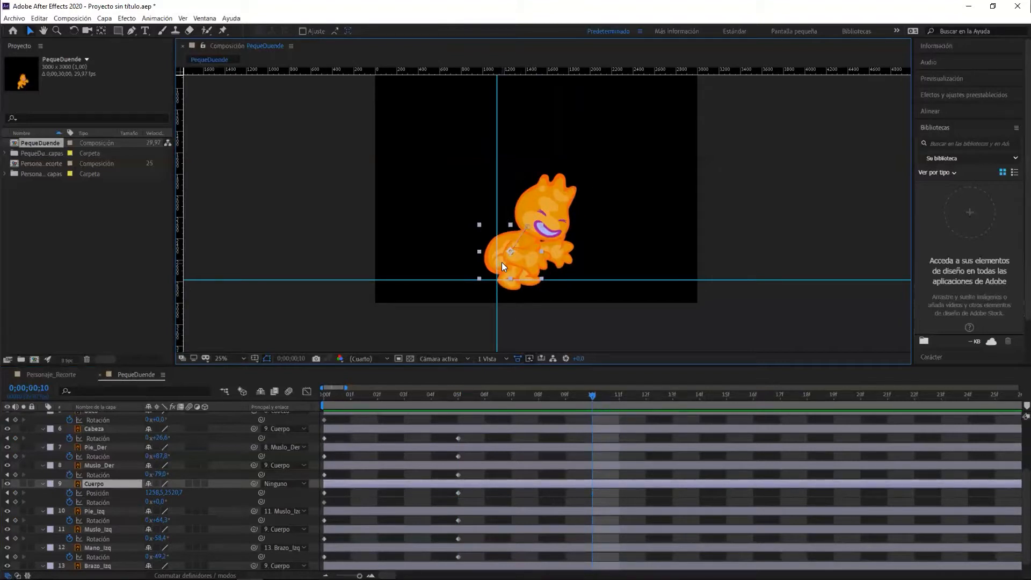
At frame 10, swing the right arm up in front of the face and rotate Cabeza to about +6.4°.
key(y)
key(w)
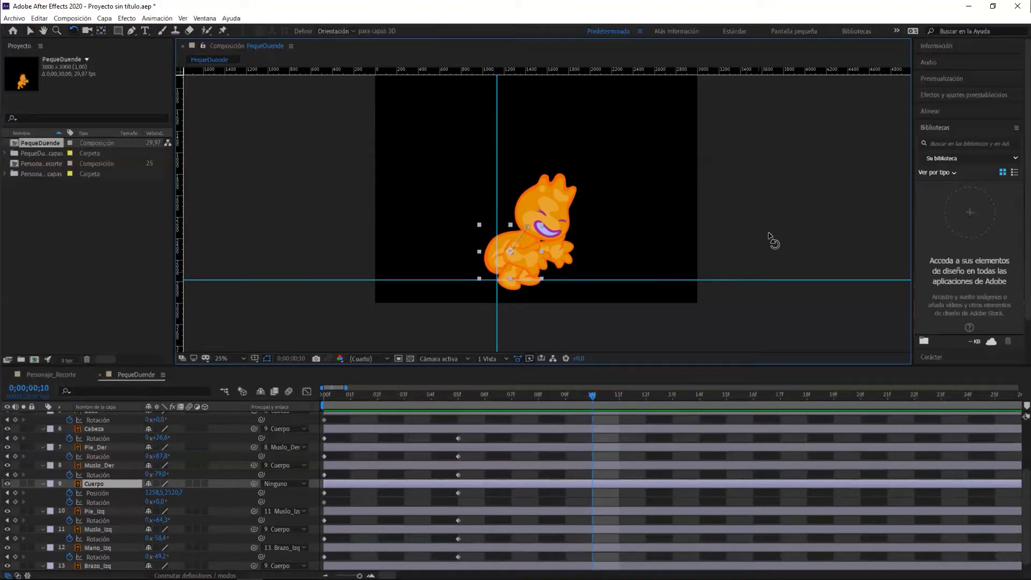
click(477, 298)
drag(502, 268, 457, 280)
click(803, 198)
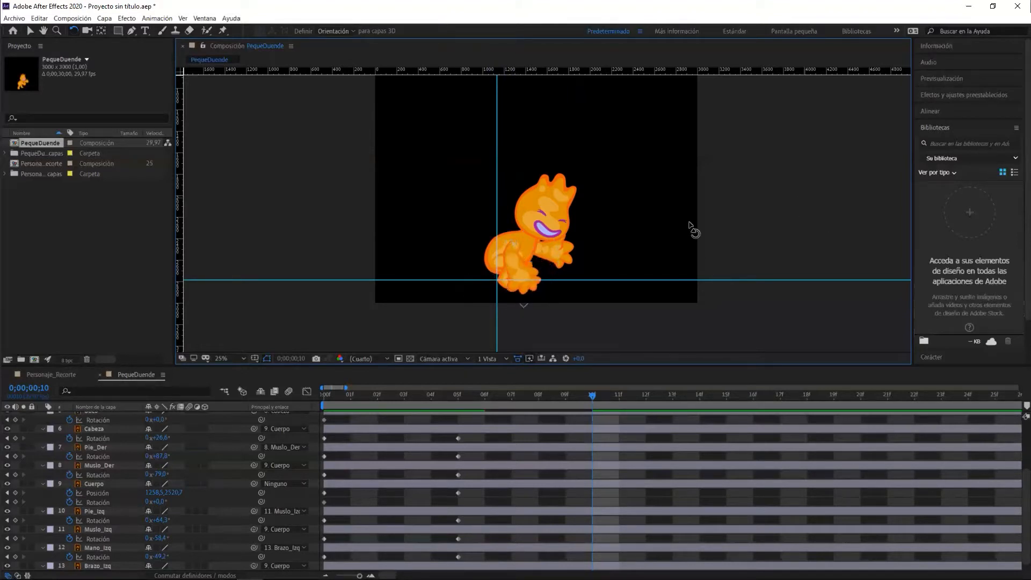
drag(534, 246, 542, 216)
mouse_move(542, 171)
mouse_down()
mouse_move(522, 169)
mouse_move(538, 169)
mouse_up()
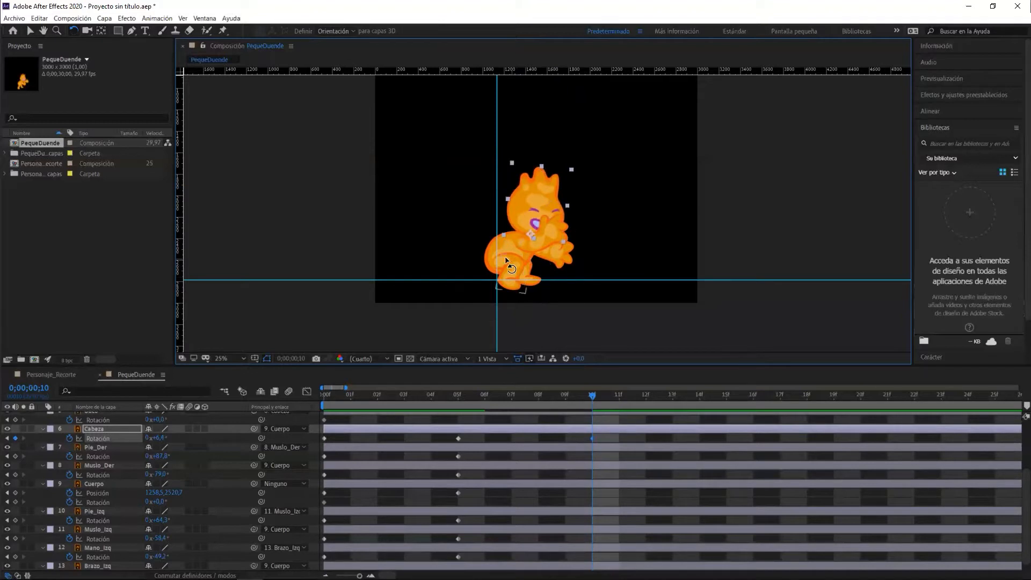
Stretch both legs back at frame 10: Muslo_Der about +29.6°, Pie_Der +2.3°, Muslo_Izq +51.8° and Pie_Izq -23.8°.
drag(511, 260, 468, 306)
click(455, 280)
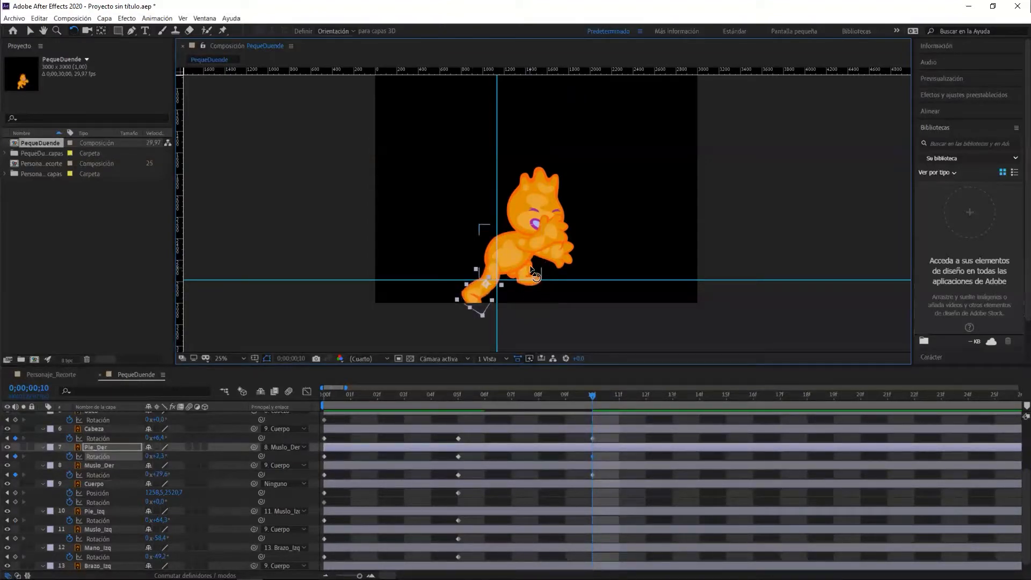
drag(536, 284, 567, 253)
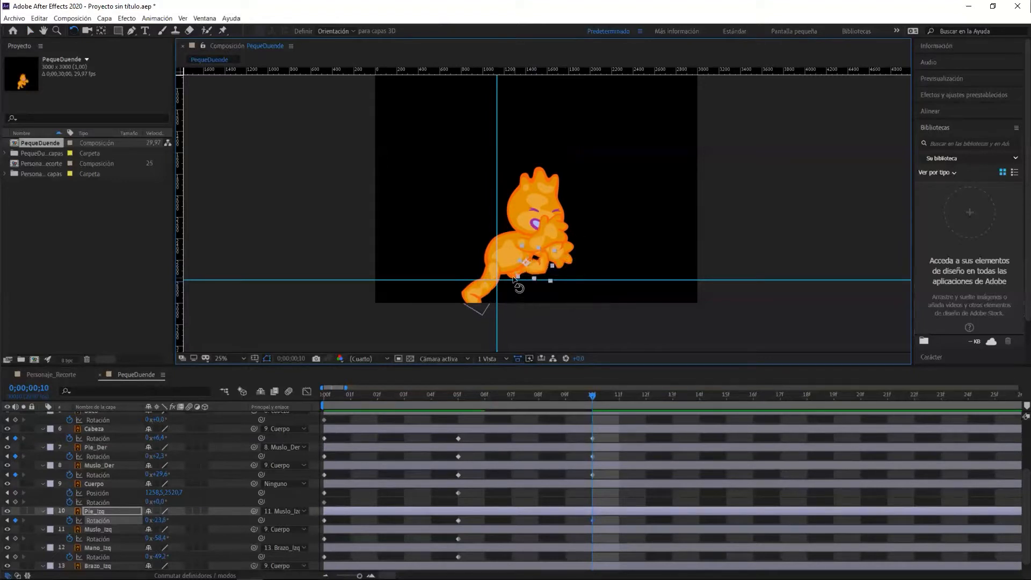
drag(508, 294, 448, 274)
At frame 10, readjust the head's tilt and raise the left arm forward by rotating Brazo_Izq and Mano_Izq, the hand to about -43.2°.
mouse_move(547, 181)
mouse_down()
mouse_move(529, 173)
mouse_move(547, 183)
mouse_up()
click(564, 262)
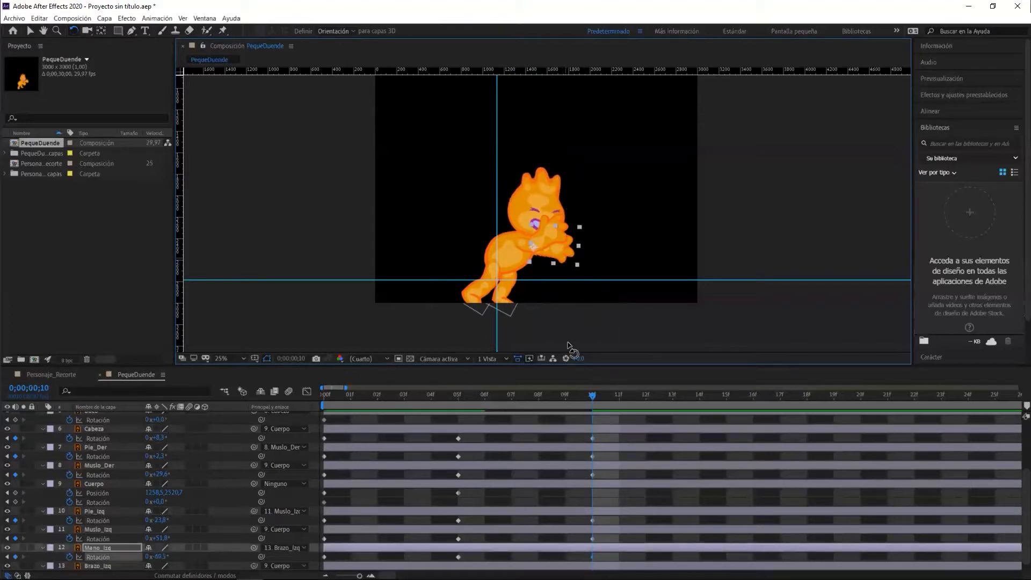
scroll(603, 505, down, 1)
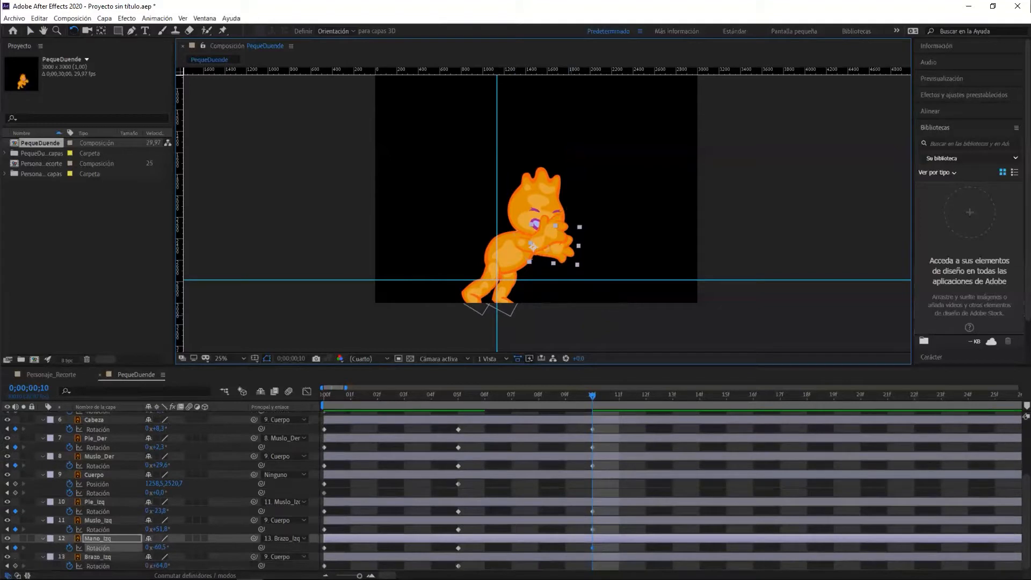
click(601, 555)
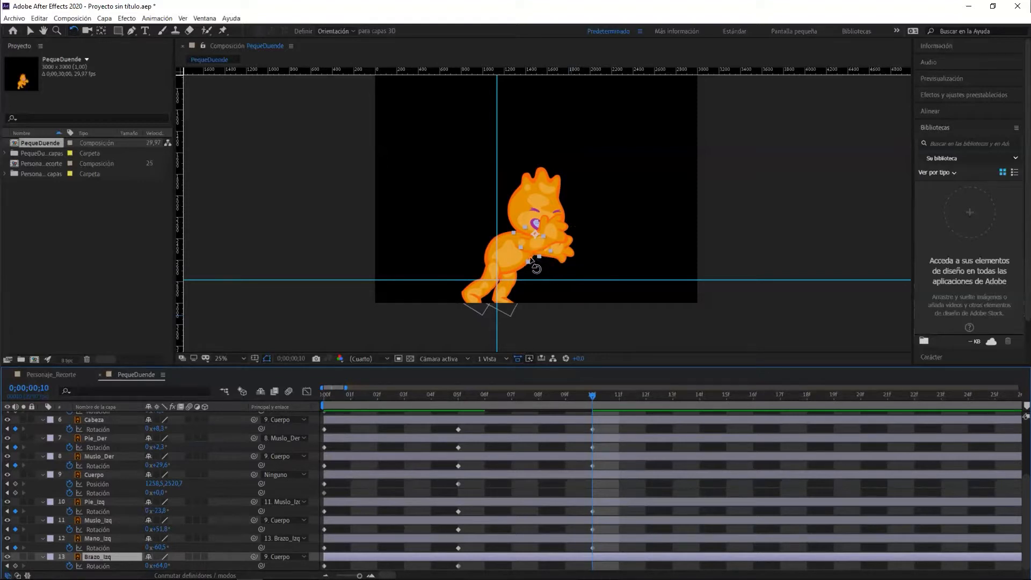
drag(534, 263, 584, 228)
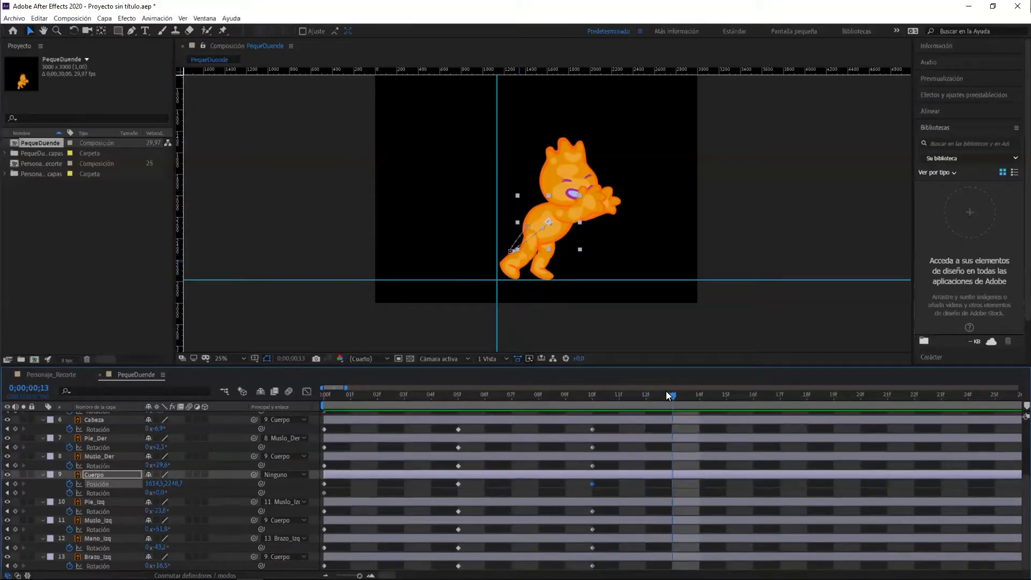
Position Cuerpo at about 1614.5, 2240.7 on frame 10 and at about 2258.5, 1668.7 on frame 13.
drag(551, 238, 620, 178)
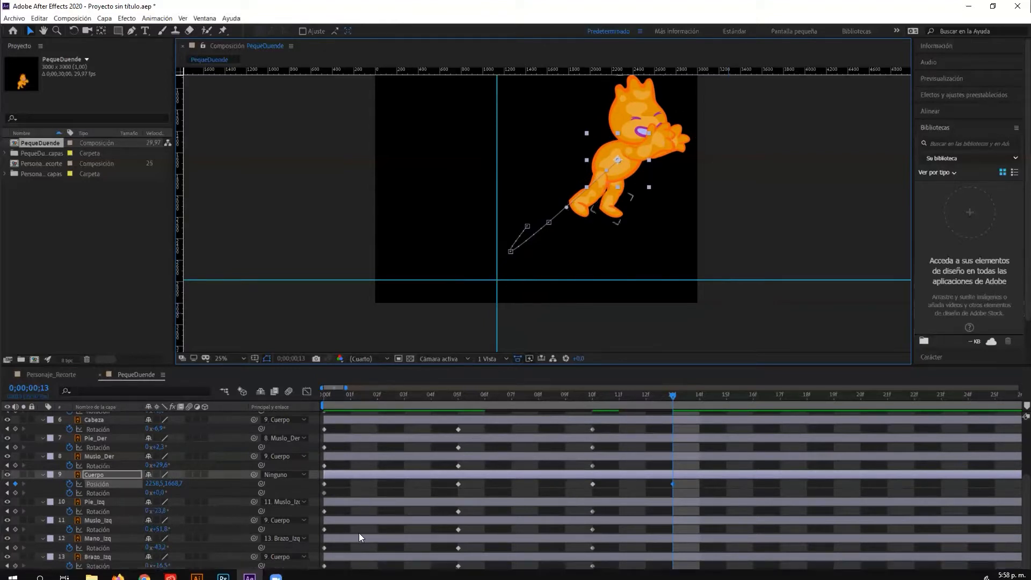
Shorten the composition's work area so that it ends at frame 14.
drag(346, 387, 1020, 387)
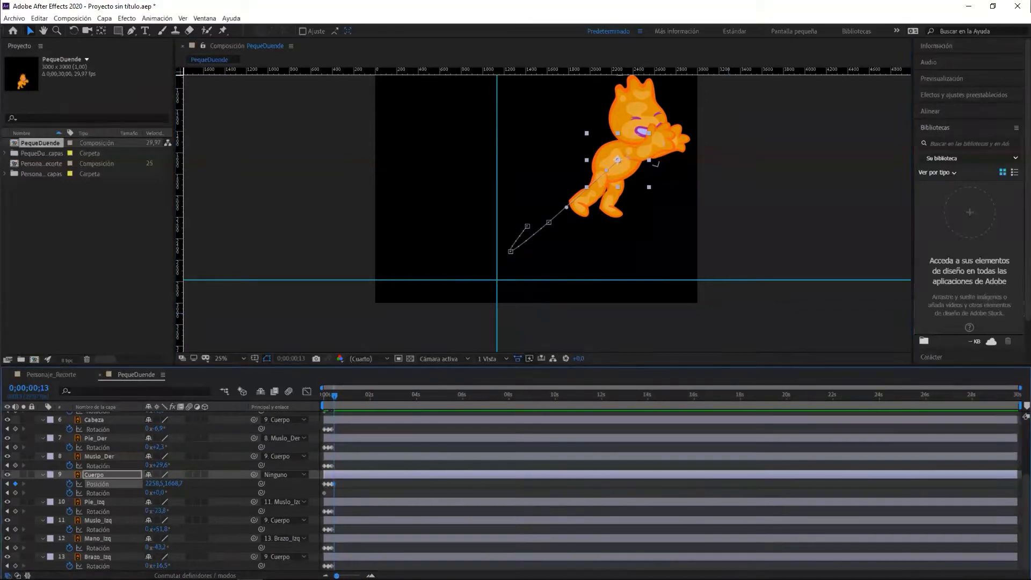
drag(1017, 406, 342, 403)
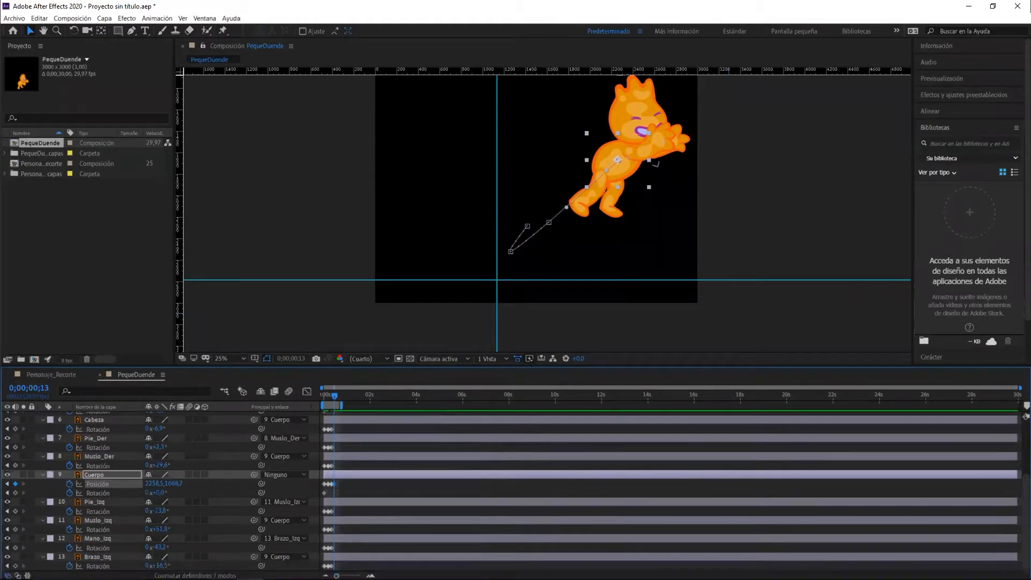
key(semicolon)
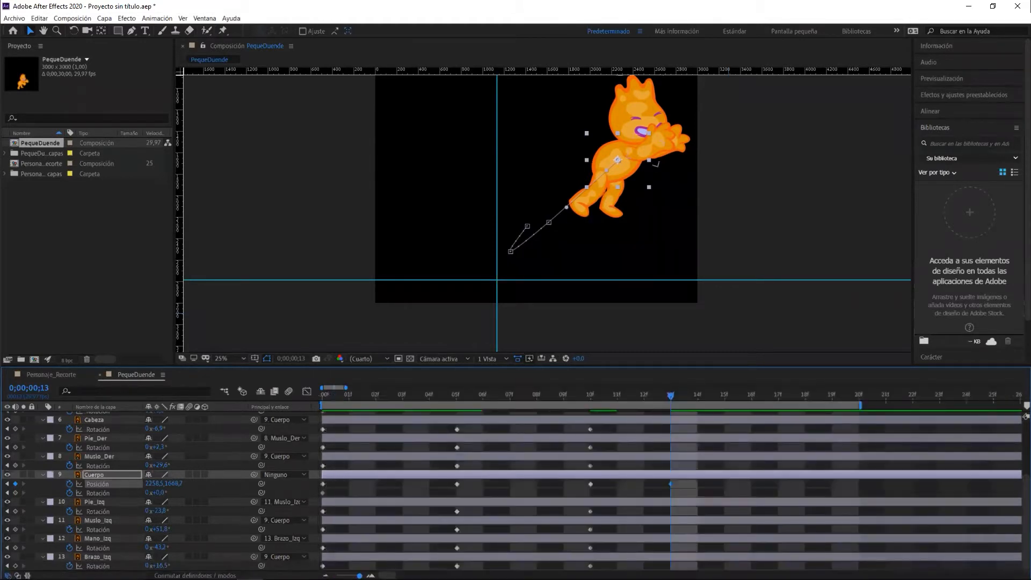
drag(860, 405, 697, 405)
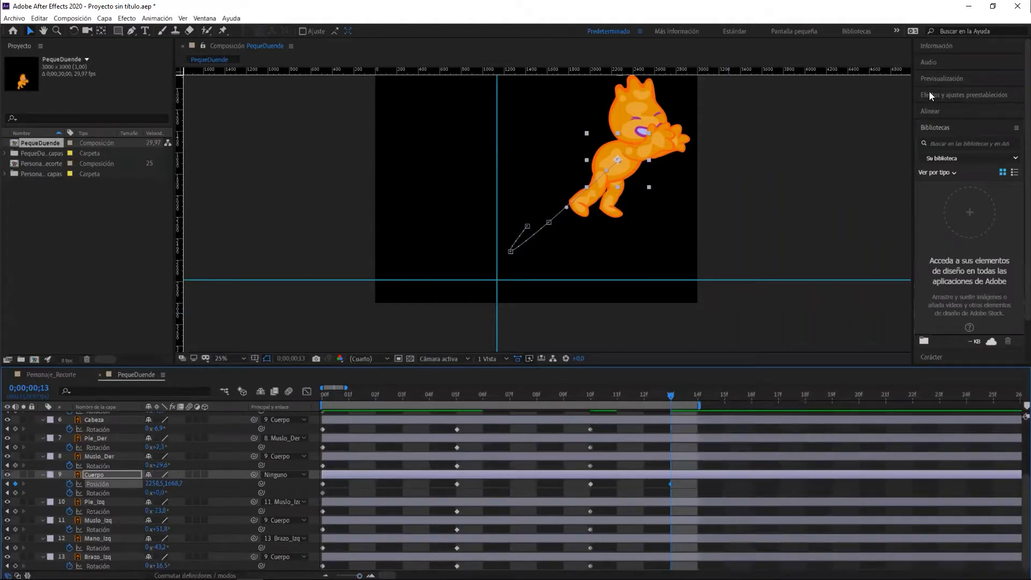
Fit the whole composition in the viewer and play a preview of the jump within the work area.
click(218, 361)
click(229, 370)
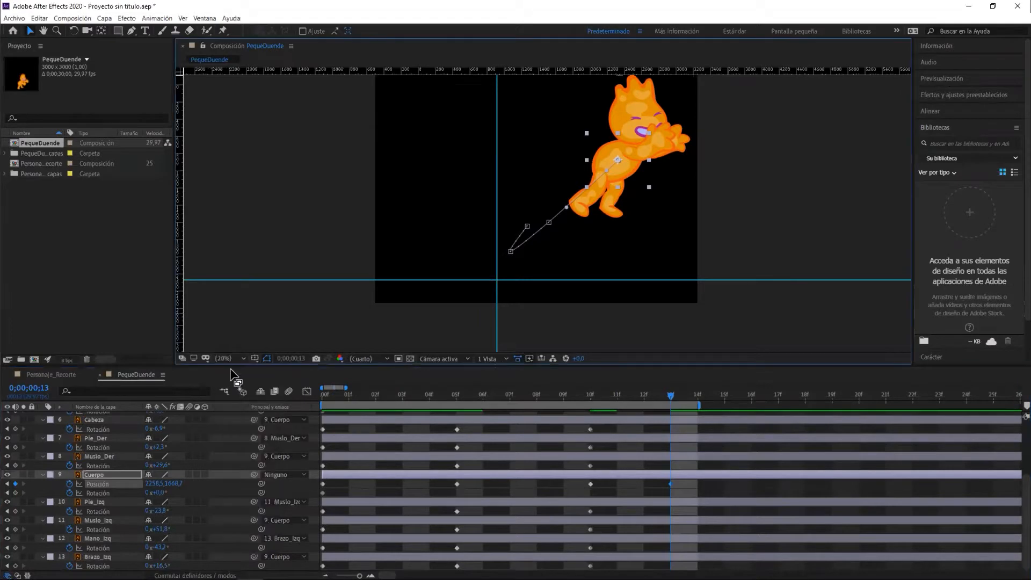
click(938, 80)
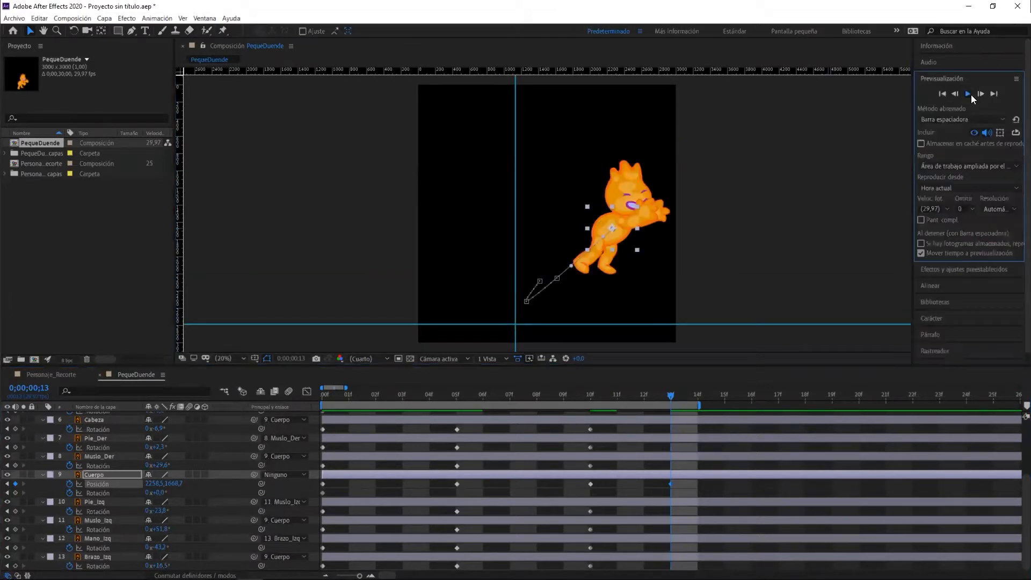
click(969, 93)
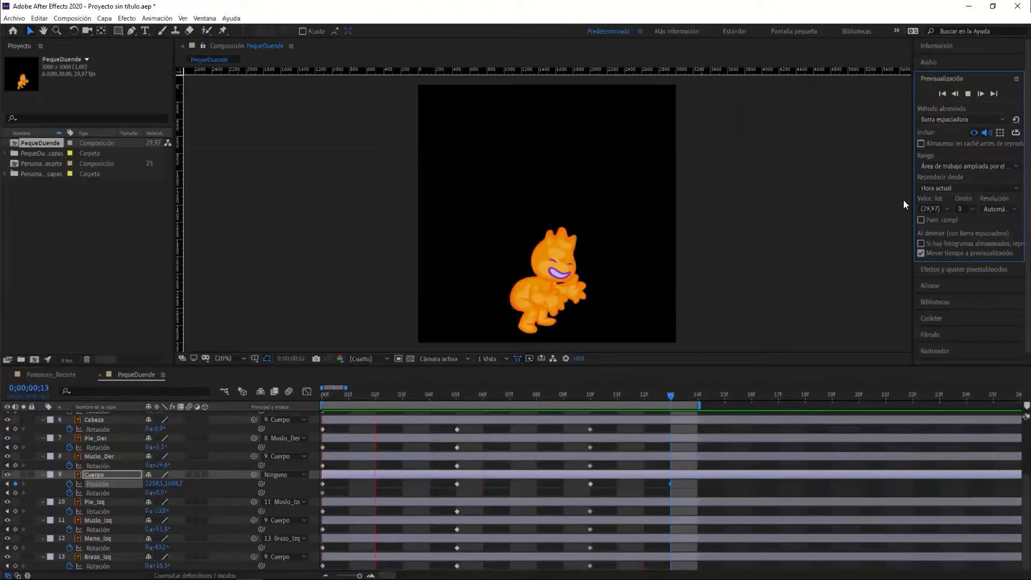
Shift all layers' crouch and take-off keyframes later together, so the crouch falls on frame 9 and the take-off on frame 14.
click(967, 93)
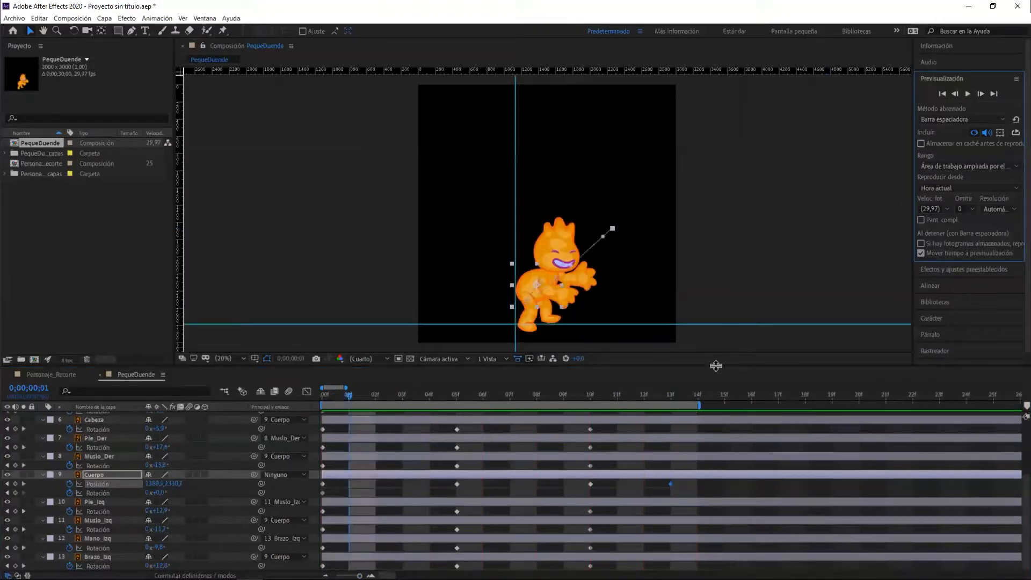
drag(707, 283, 725, 183)
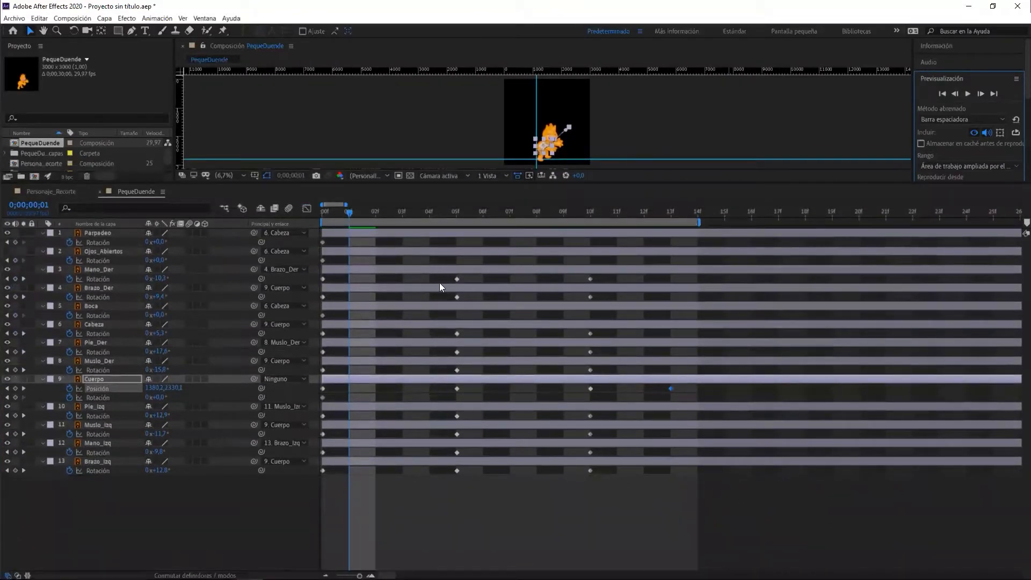
drag(769, 523, 426, 252)
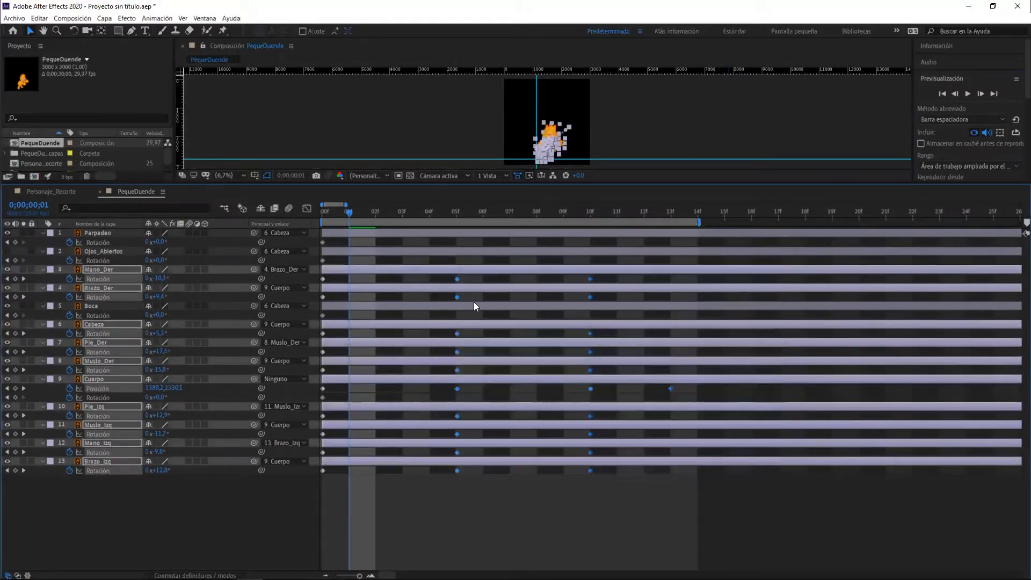
drag(456, 279, 563, 279)
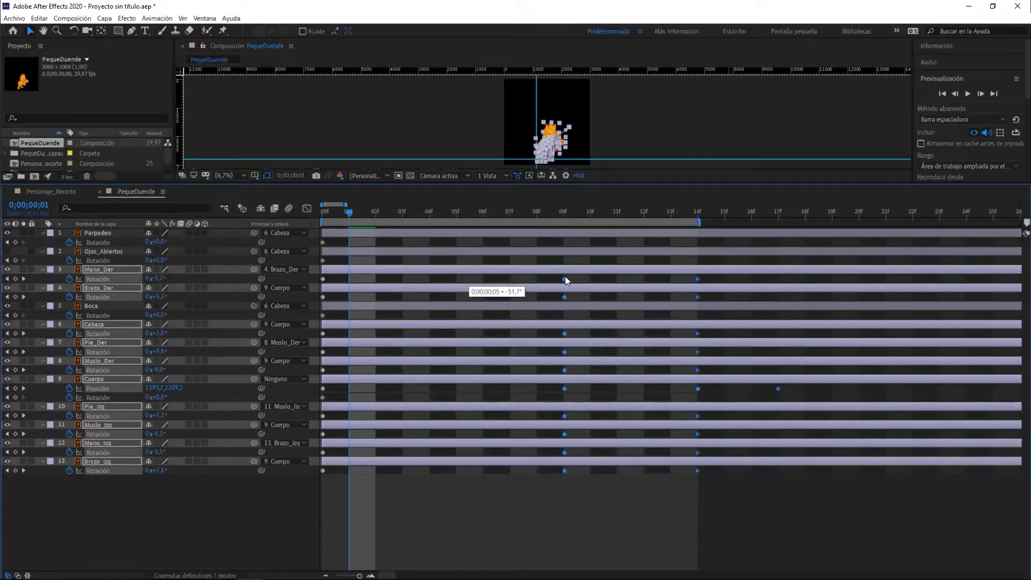
drag(565, 279, 567, 279)
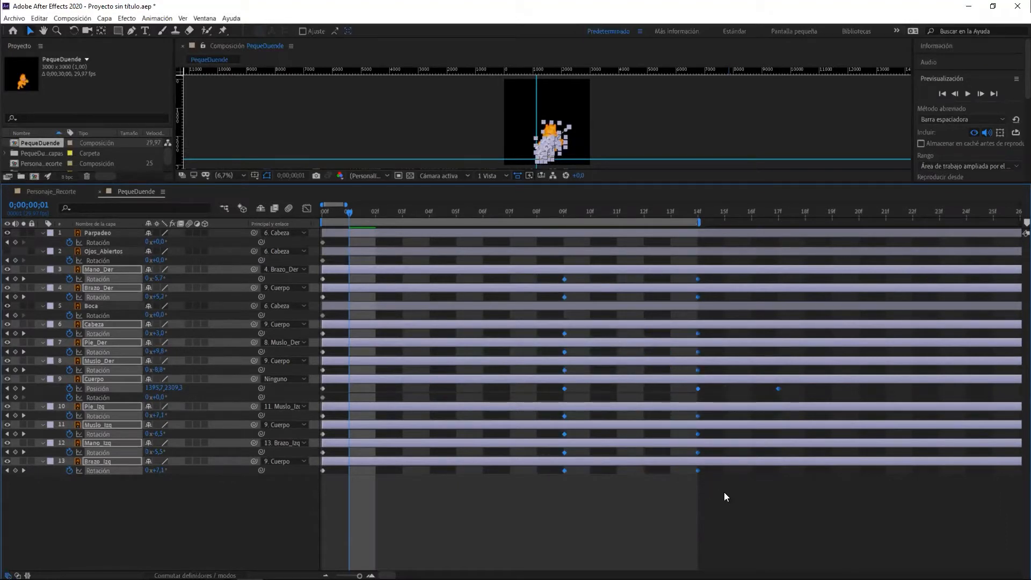
Move the take-off keyframes back to frame 12, together with Cuerpo's last Position keyframe to frame 15.
click(637, 501)
drag(649, 530, 822, 271)
drag(696, 281, 645, 293)
click(555, 503)
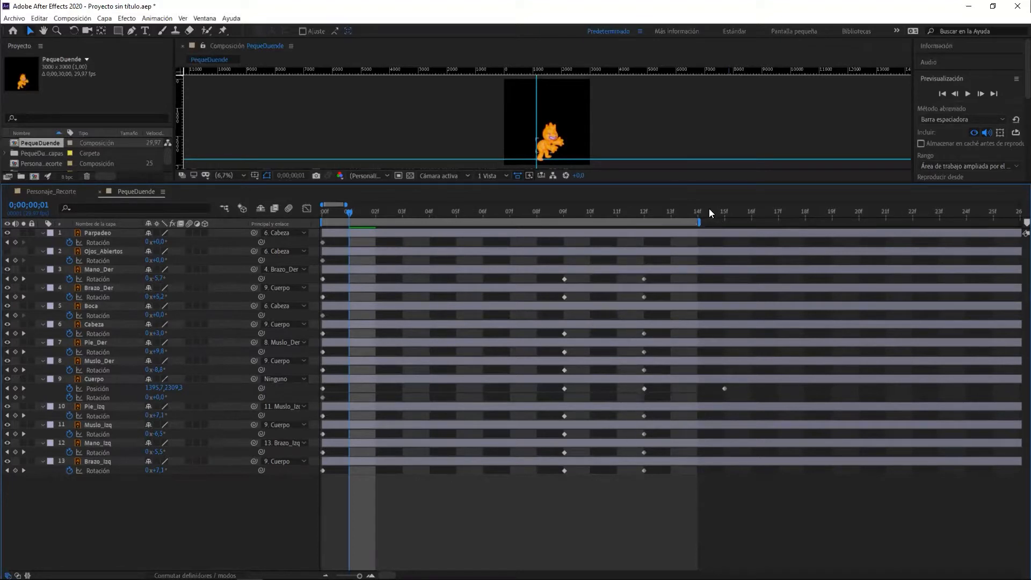
Extend the work area to end at frame 15 and play a preview of the retimed jump.
drag(699, 221, 726, 220)
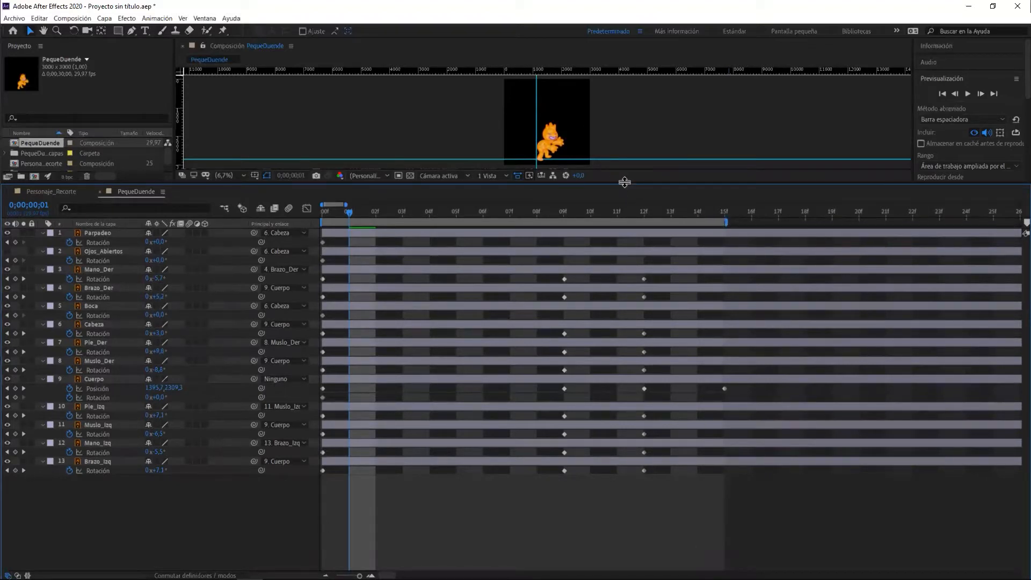
drag(624, 182, 638, 334)
click(967, 93)
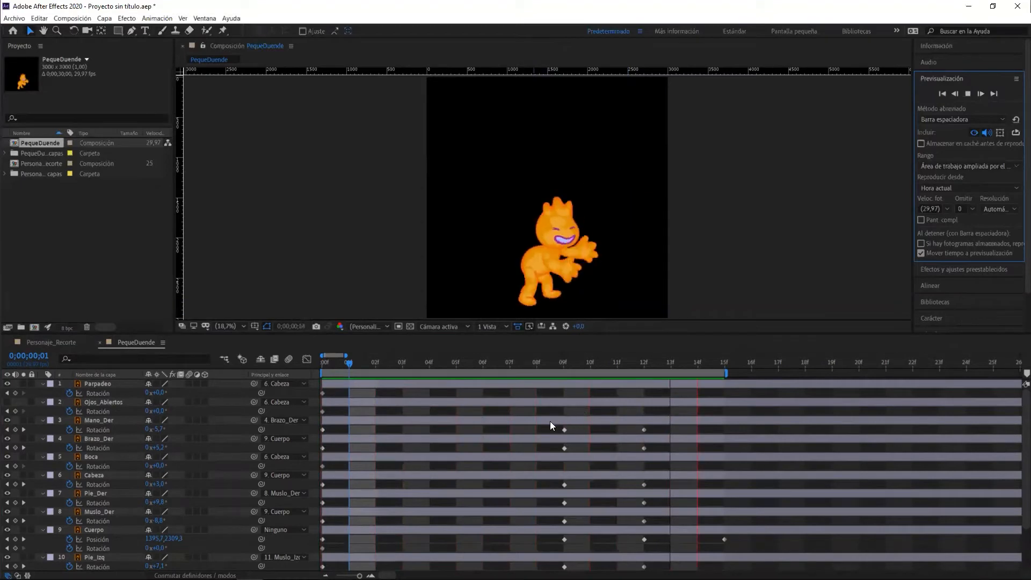
drag(669, 334, 667, 219)
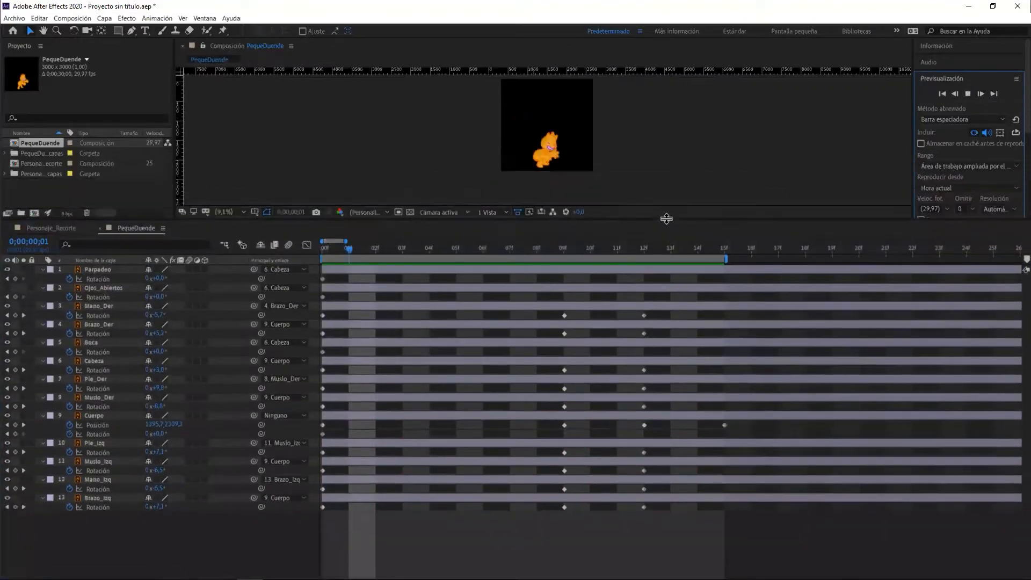
click(968, 95)
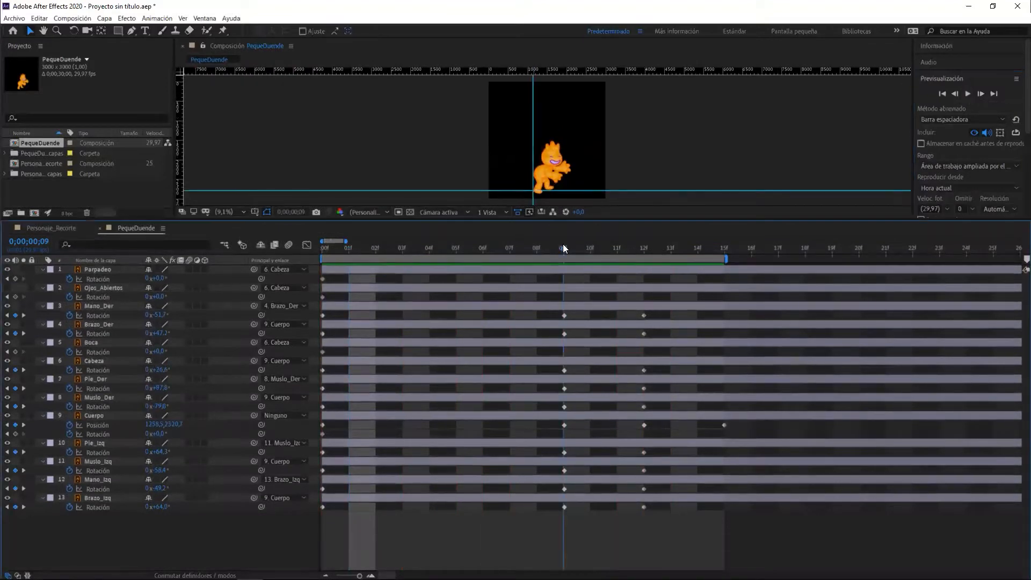
click(563, 244)
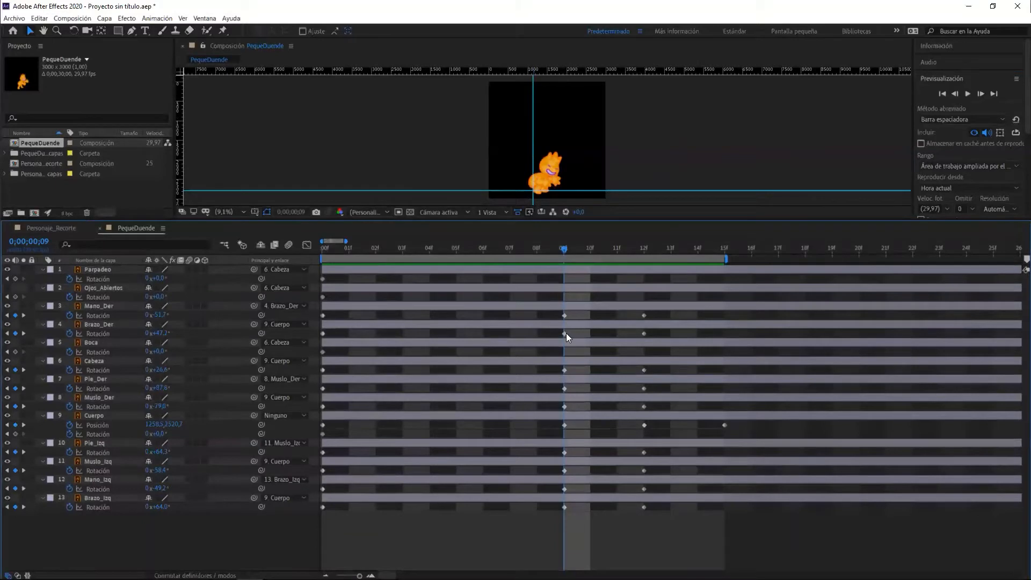
mouse_move(564, 333)
click(631, 306)
key(alt+Page_Down)
key(alt+Page_Down)
key(alt+Page_Down)
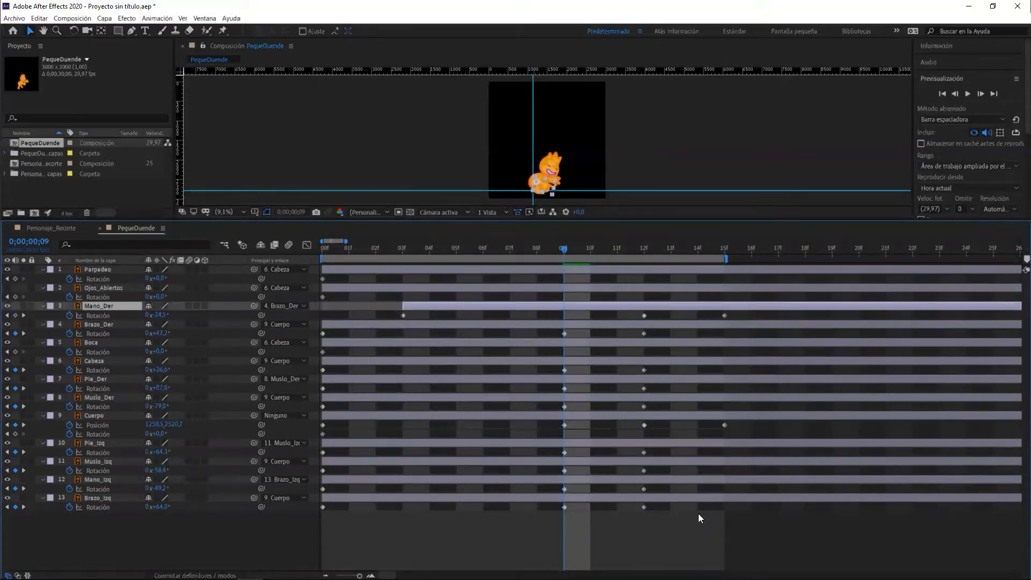
key(ctrl+z)
key(ctrl+z)
key(ctrl+z)
click(656, 536)
Extend the work area to frame 24 and move the take-off keyframes to frame 16, with Cuerpo's last Position keyframe at frame 19.
drag(726, 259, 966, 259)
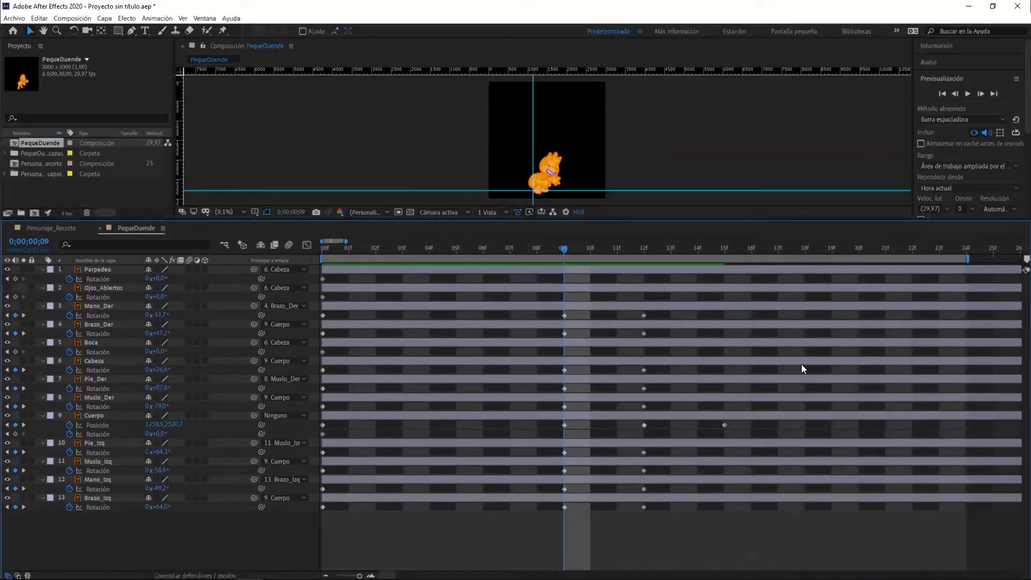
drag(622, 548, 737, 312)
drag(642, 315, 747, 314)
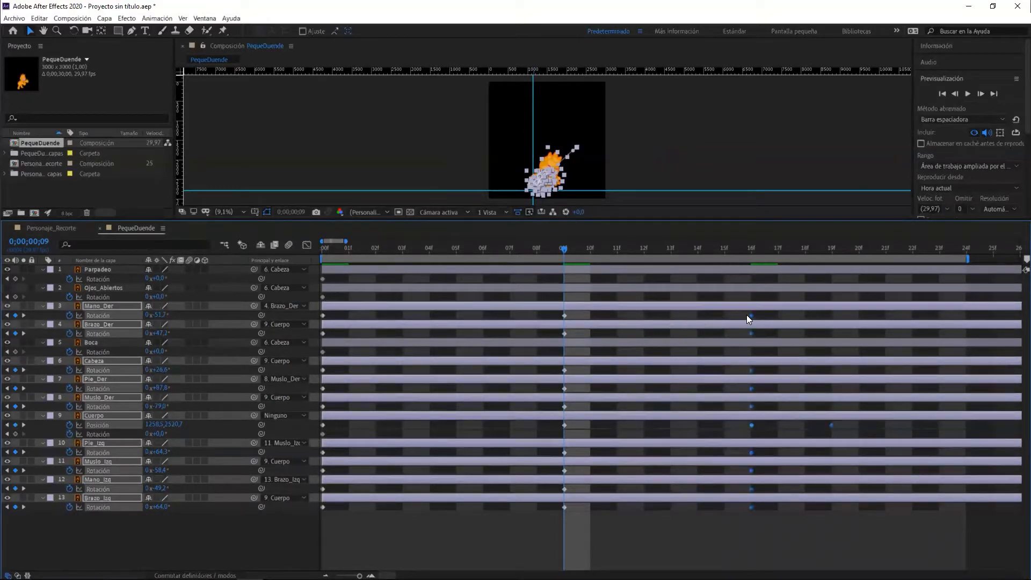
click(628, 543)
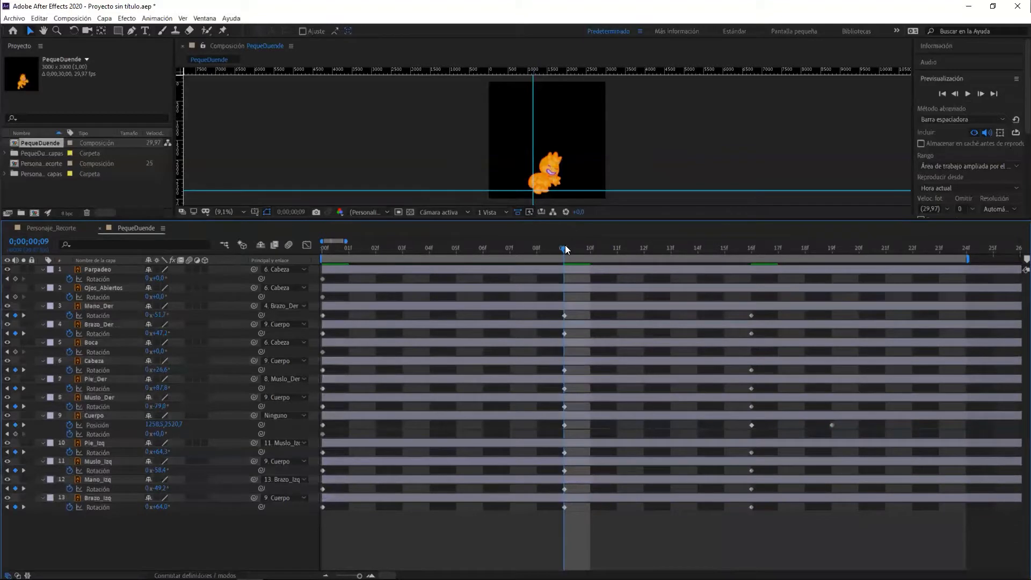
At frame 12, hold the right arm's crouch pose by duplicating the frame 9 Rotation keyframes of Mano_Der and Brazo_Der.
drag(564, 246, 623, 253)
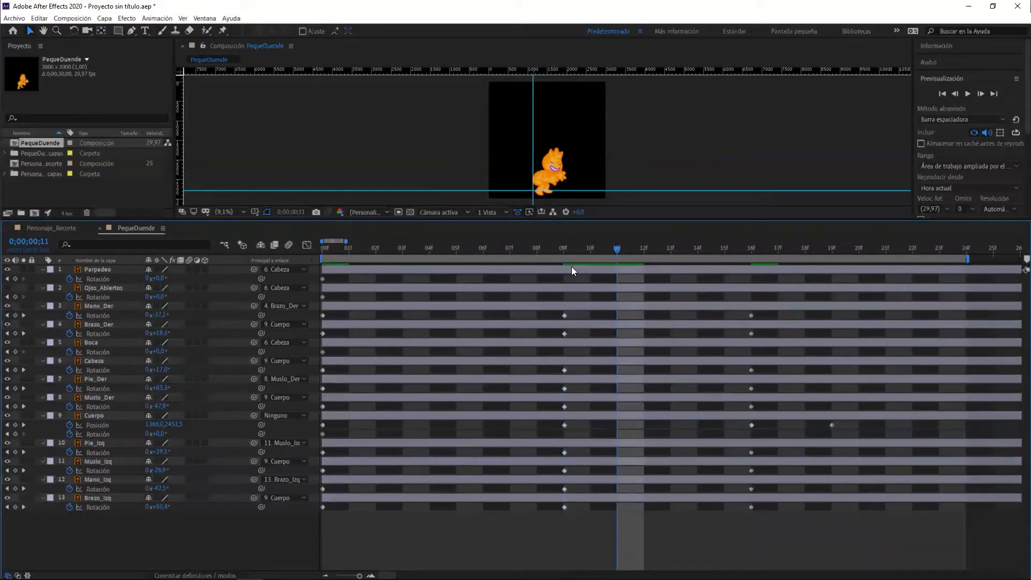
key(Page_Down)
click(564, 315)
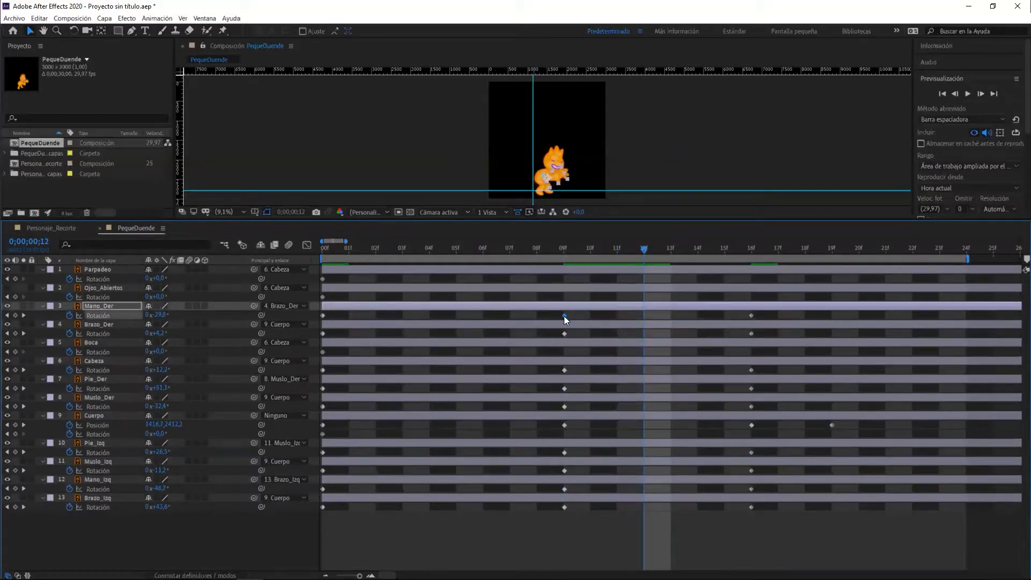
key(ctrl+c)
key(ctrl+v)
click(563, 332)
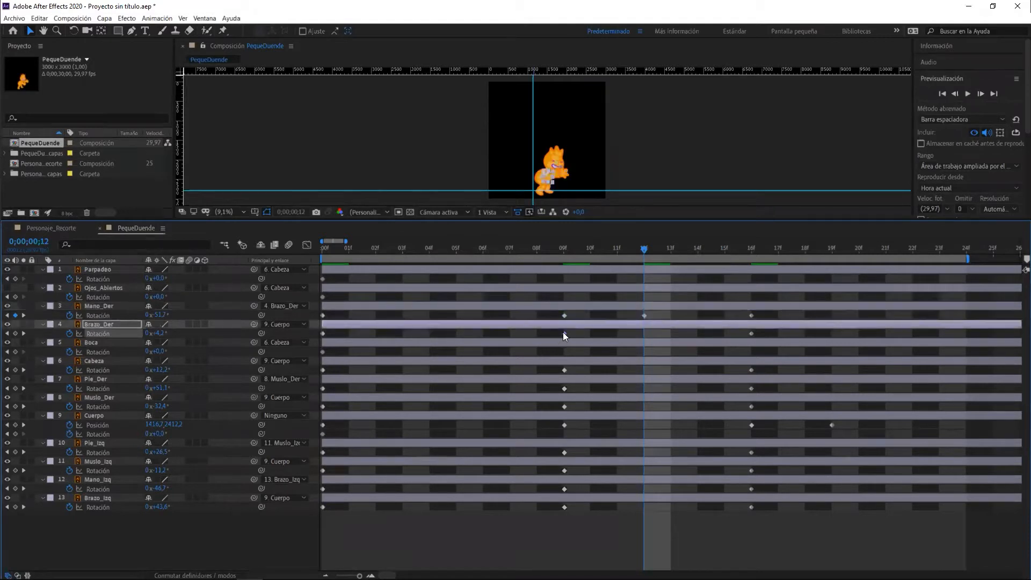
key(ctrl+c)
key(ctrl+v)
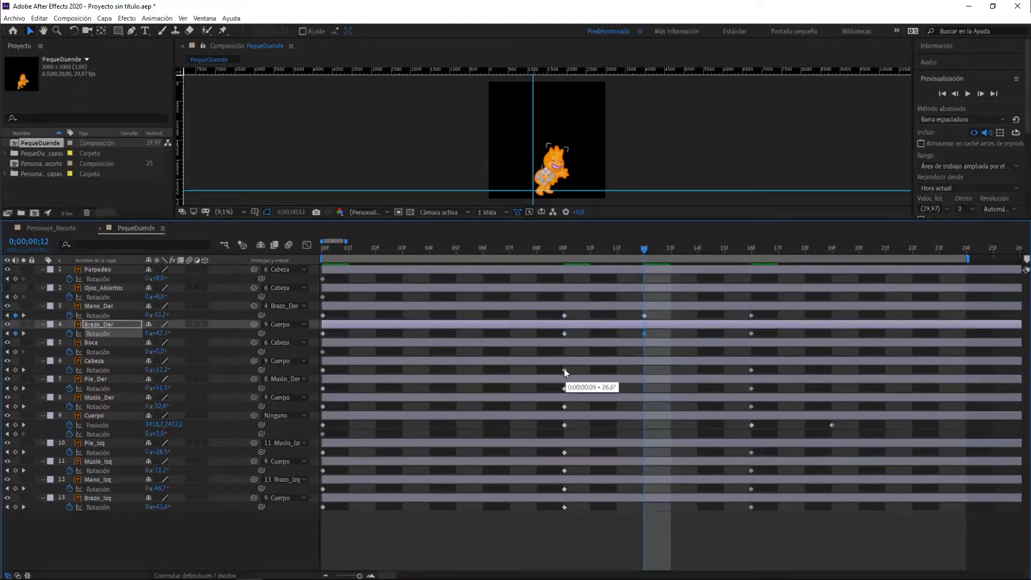
Duplicate the frame 9 Rotation keyframes of Cabeza, Pie_Der and Muslo_Der onto frame 12.
click(564, 369)
key(ctrl+c)
key(ctrl+v)
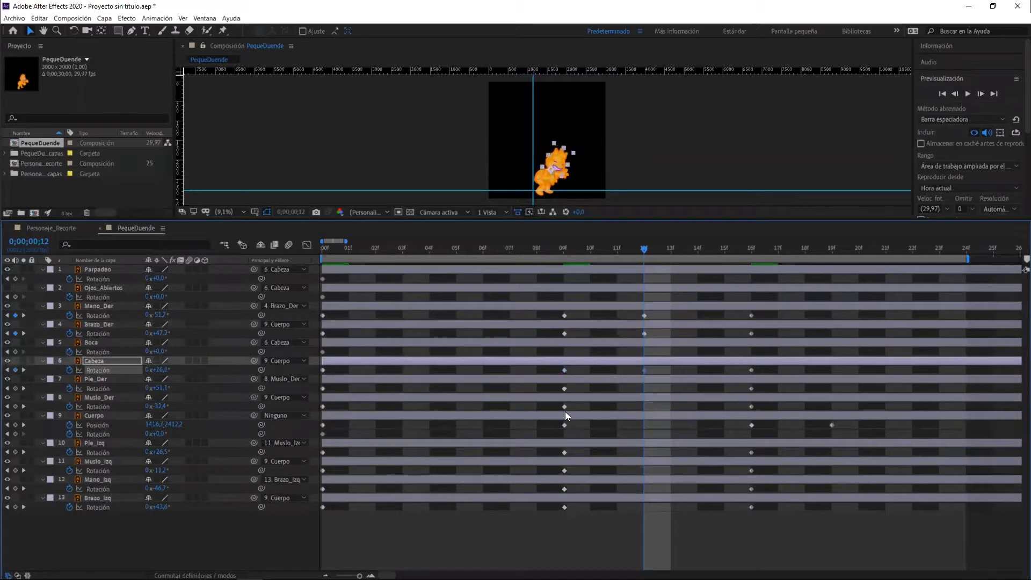
click(564, 388)
key(ctrl+c)
key(ctrl+v)
click(564, 407)
key(ctrl+c)
key(ctrl+v)
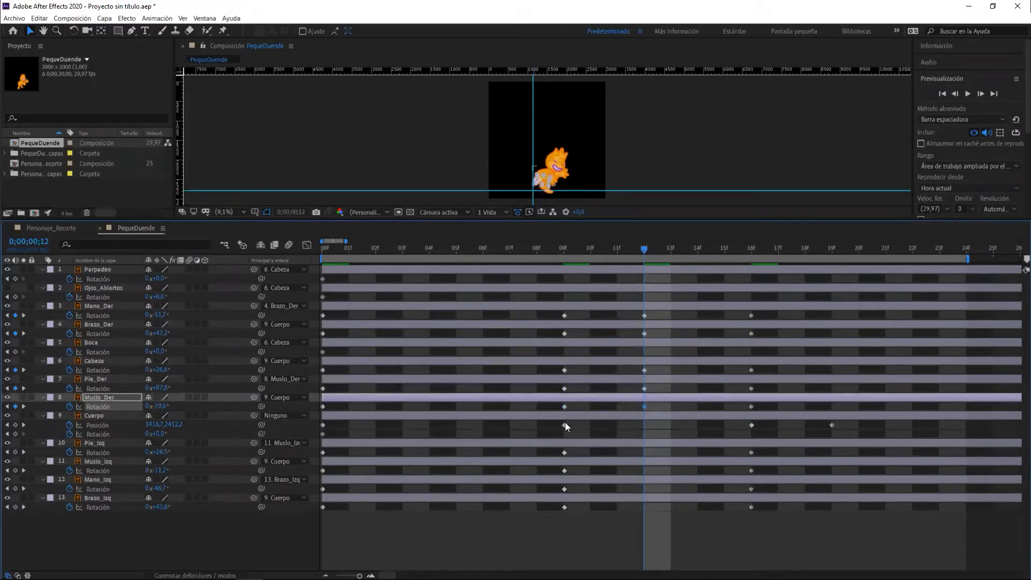
Duplicate Cuerpo's frame 9 Position keyframe and the Rotation keyframes of Pie_Izq and Muslo_Izq onto frame 12.
click(564, 424)
key(ctrl+c)
key(ctrl+v)
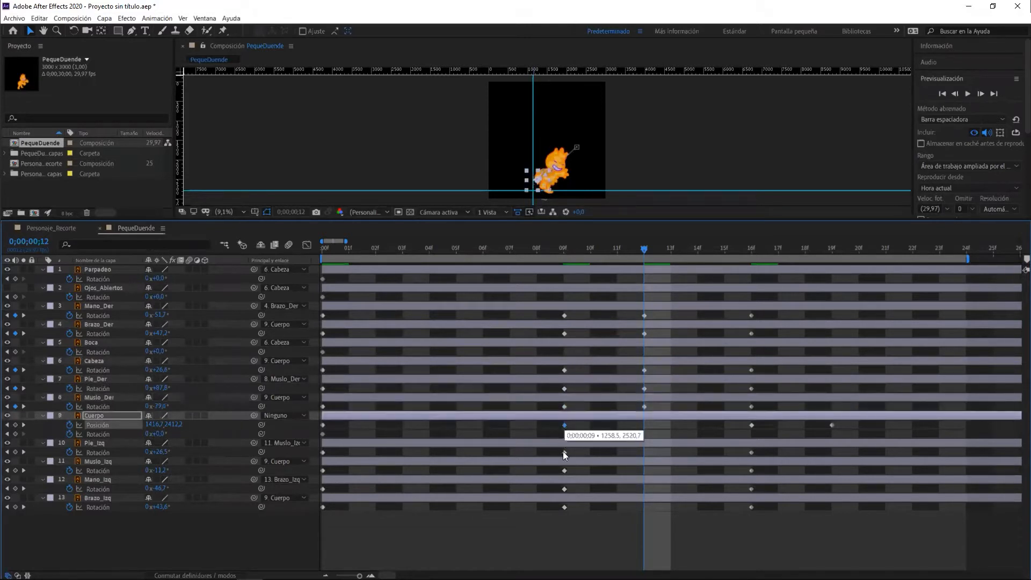
click(563, 452)
key(ctrl+c)
key(ctrl+v)
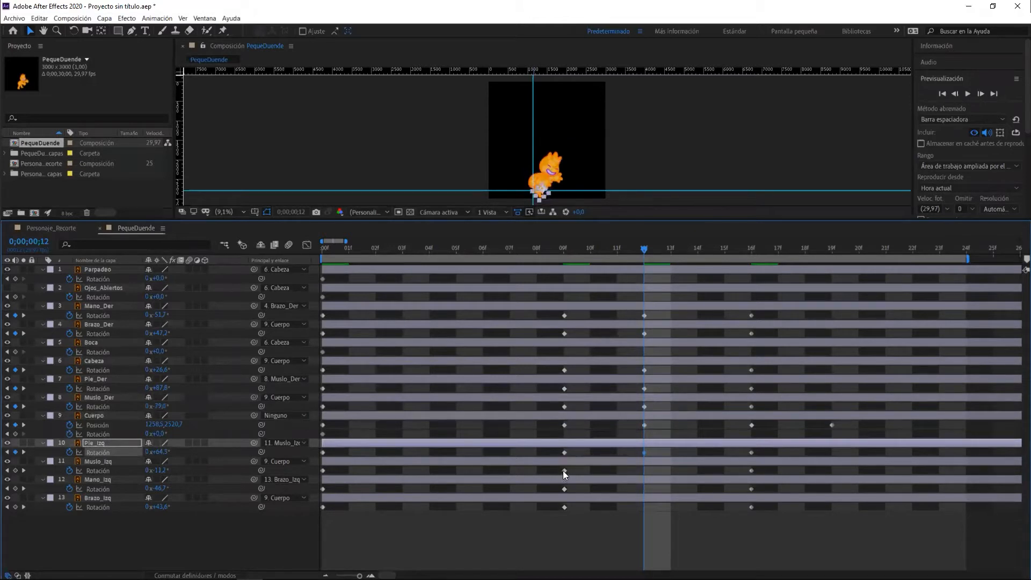
click(564, 471)
key(ctrl+c)
key(ctrl+v)
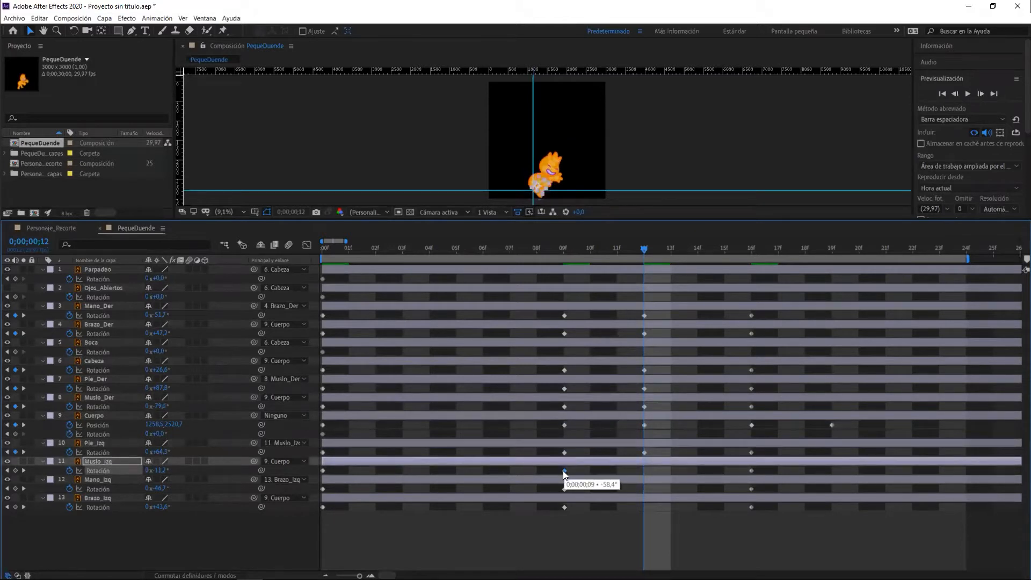
Duplicate the frame 9 Rotation keyframes of Mano_Izq and Brazo_Izq onto frame 12, with Mano_Izq holding its own -49.2° value.
click(564, 489)
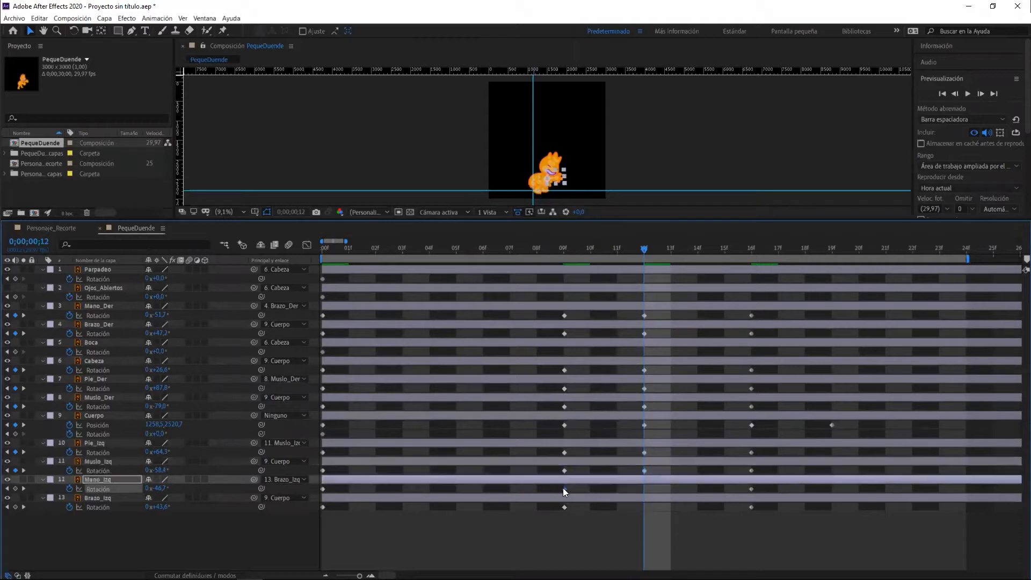
key(ctrl+v)
click(564, 507)
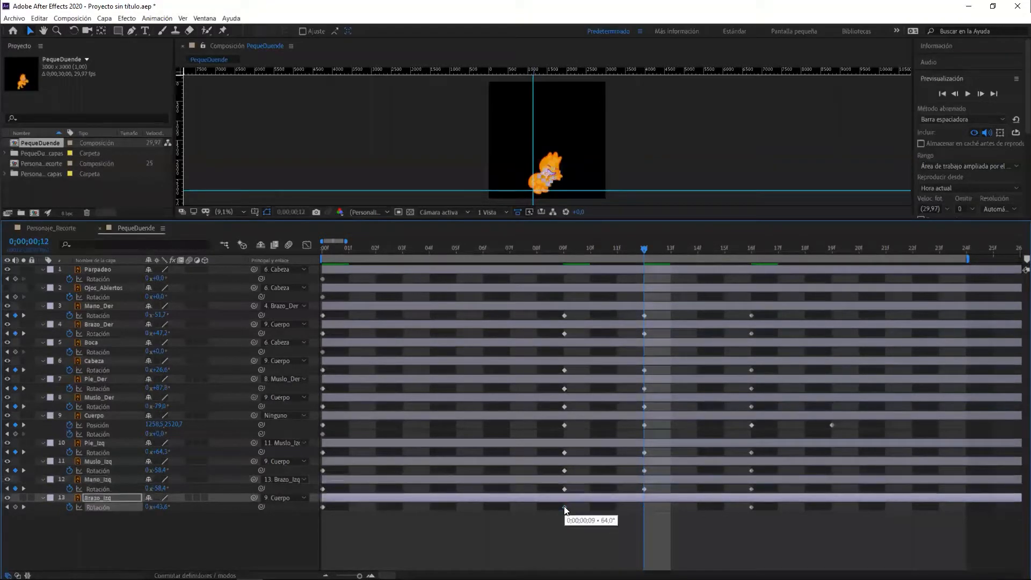
key(ctrl+c)
key(ctrl+v)
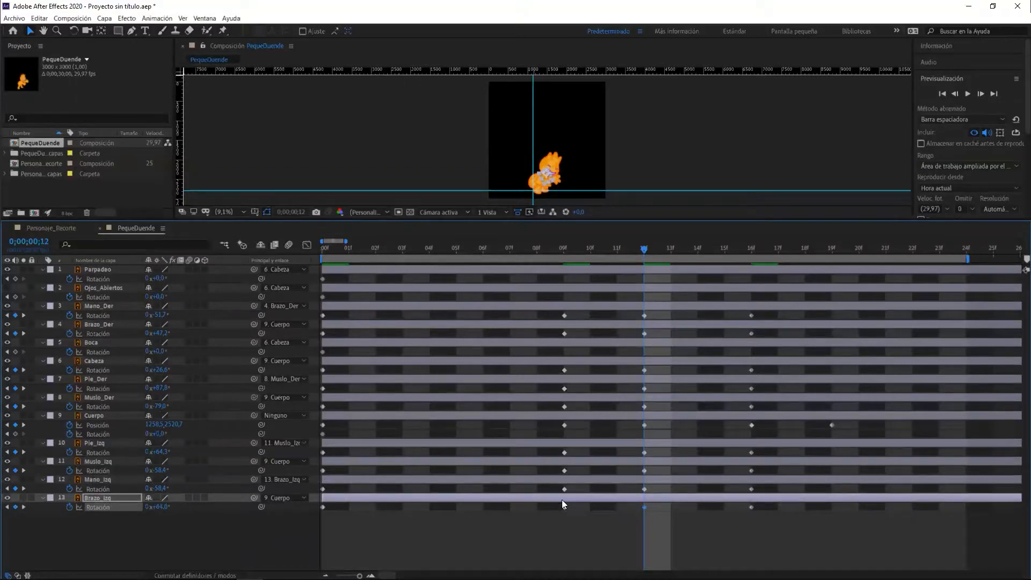
click(564, 488)
key(ctrl+c)
key(ctrl+v)
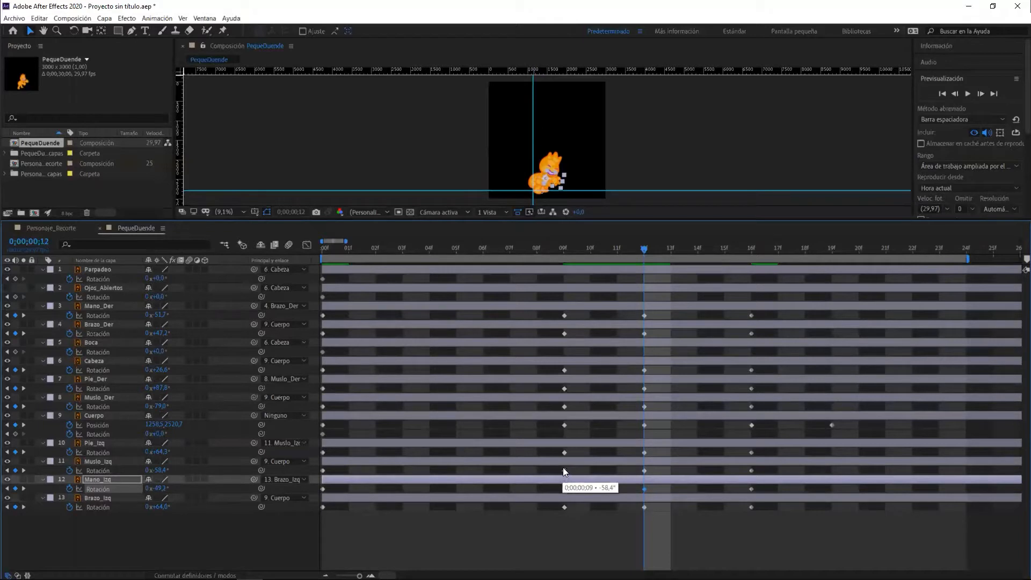
click(563, 471)
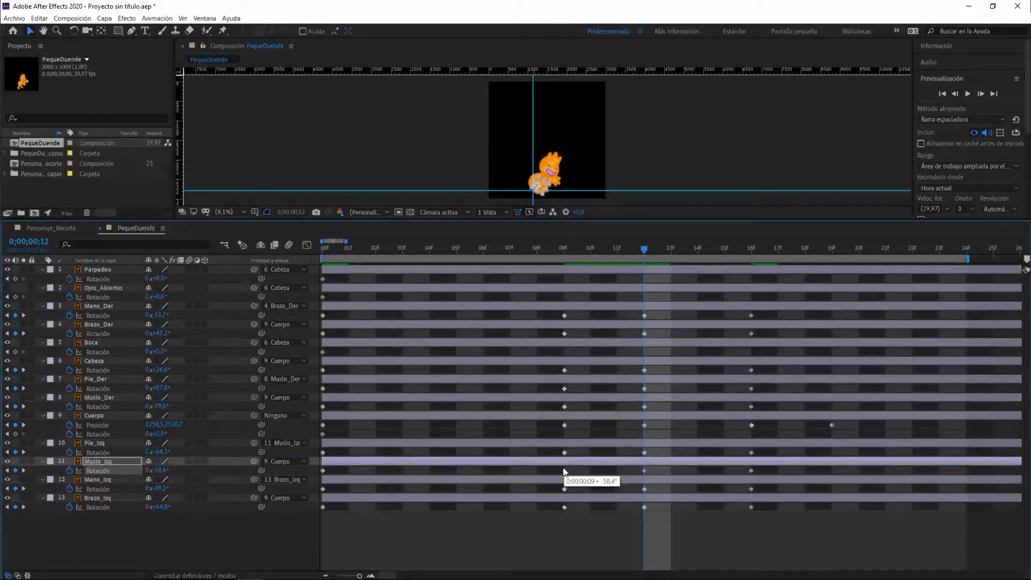
click(578, 538)
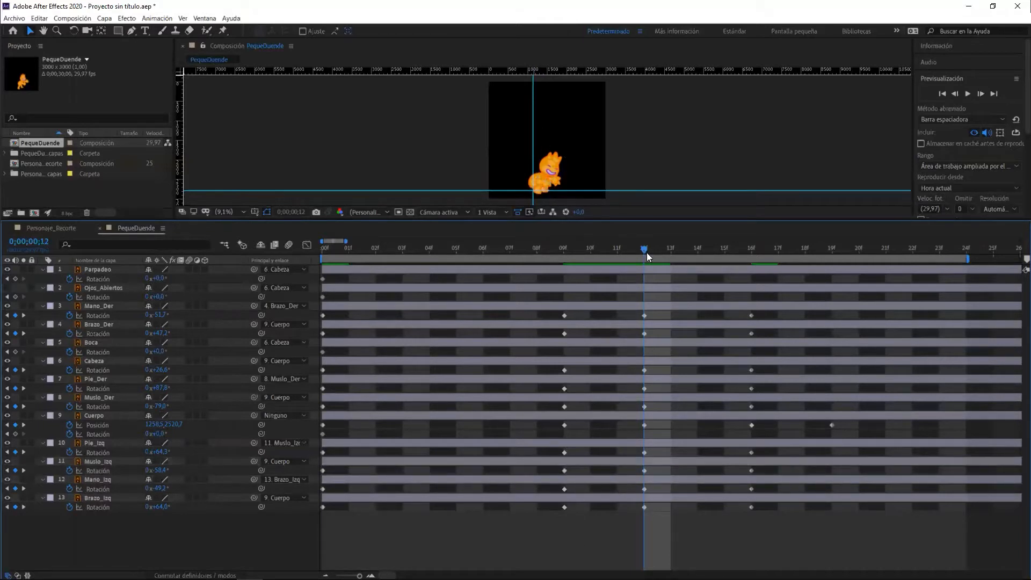
Enlarge the composition view and play a preview of the jump from the first frame.
drag(640, 221, 646, 466)
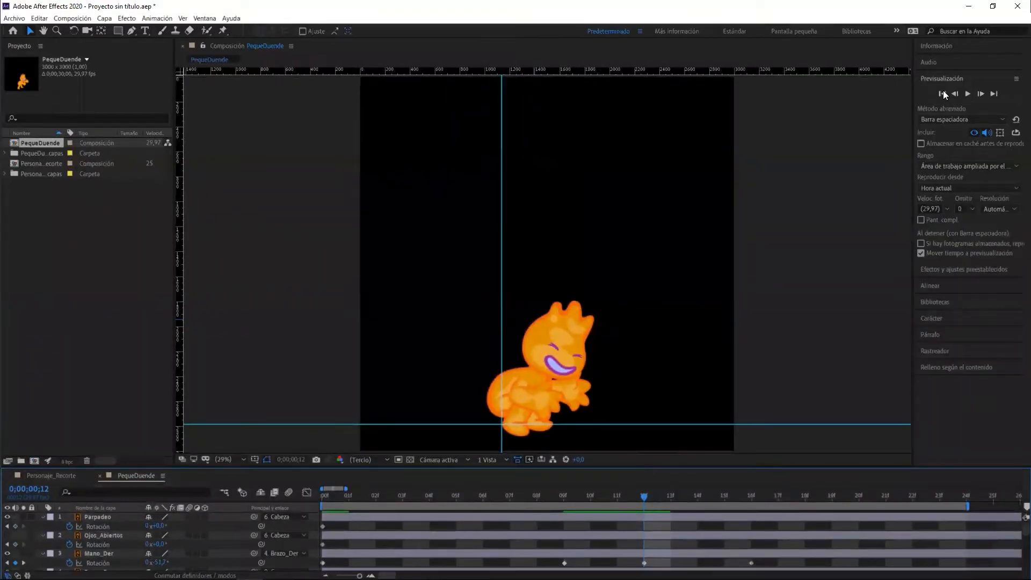
click(942, 94)
click(967, 94)
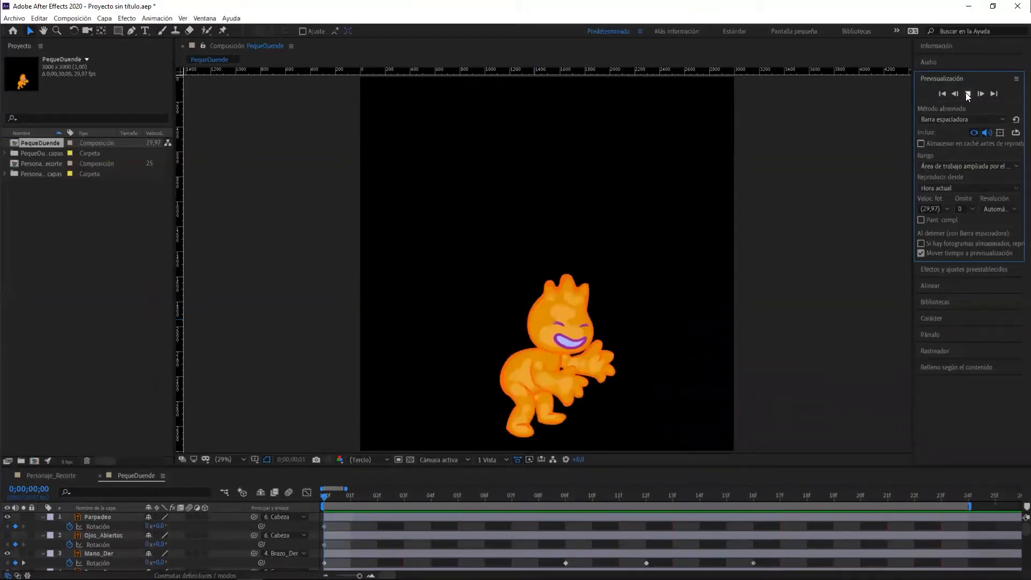
click(968, 94)
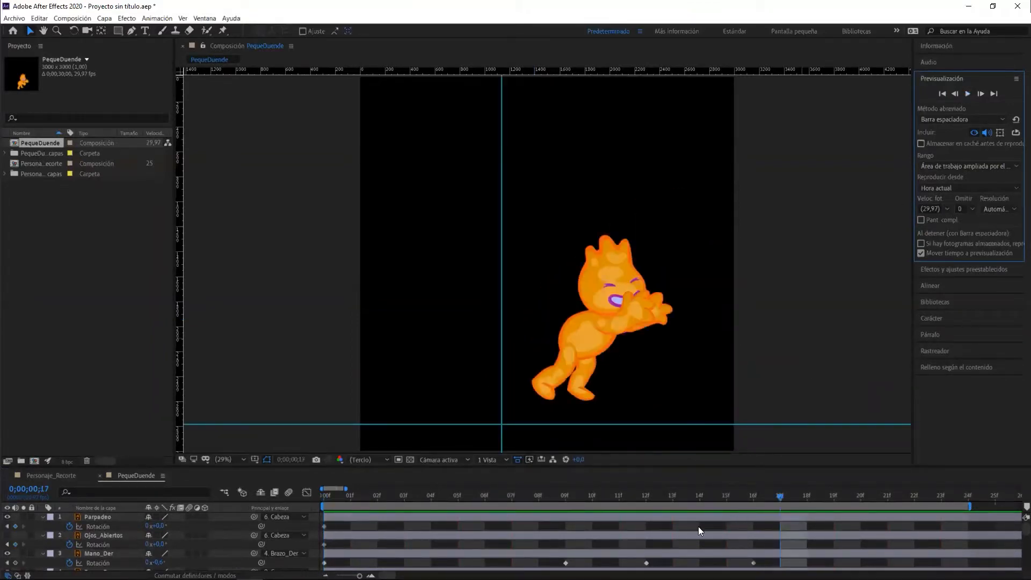
Enlarge the timeline and move Cuerpo on frame 19 to a Position of about 1619.5, 1065.7, straight above the take-off pose.
drag(735, 467, 713, 241)
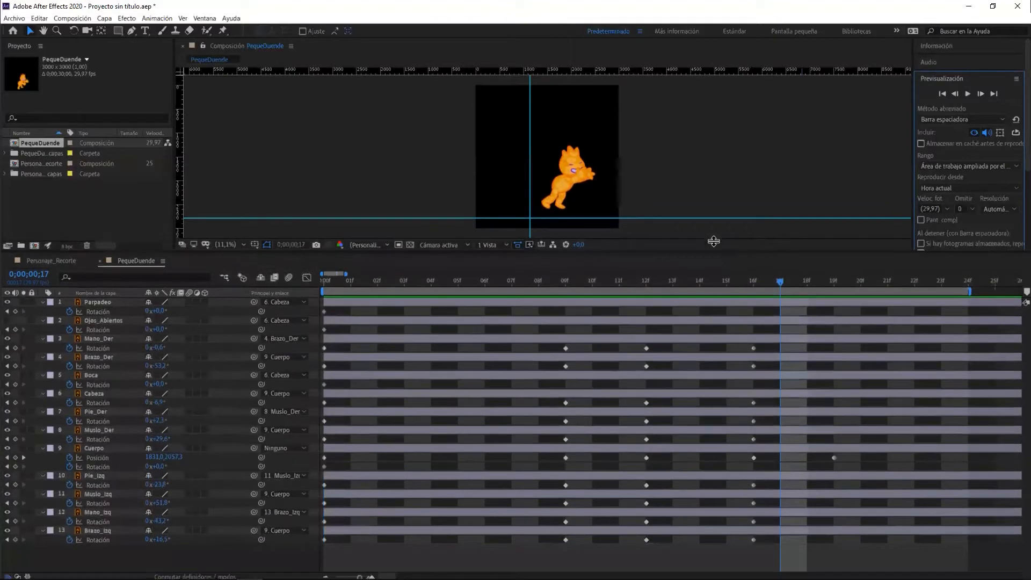
mouse_move(777, 277)
mouse_down()
mouse_move(299, 278)
mouse_move(552, 298)
mouse_move(725, 276)
mouse_move(914, 274)
mouse_move(684, 264)
mouse_move(800, 267)
mouse_move(639, 277)
mouse_move(840, 273)
mouse_move(779, 273)
mouse_move(630, 304)
mouse_move(759, 282)
mouse_up()
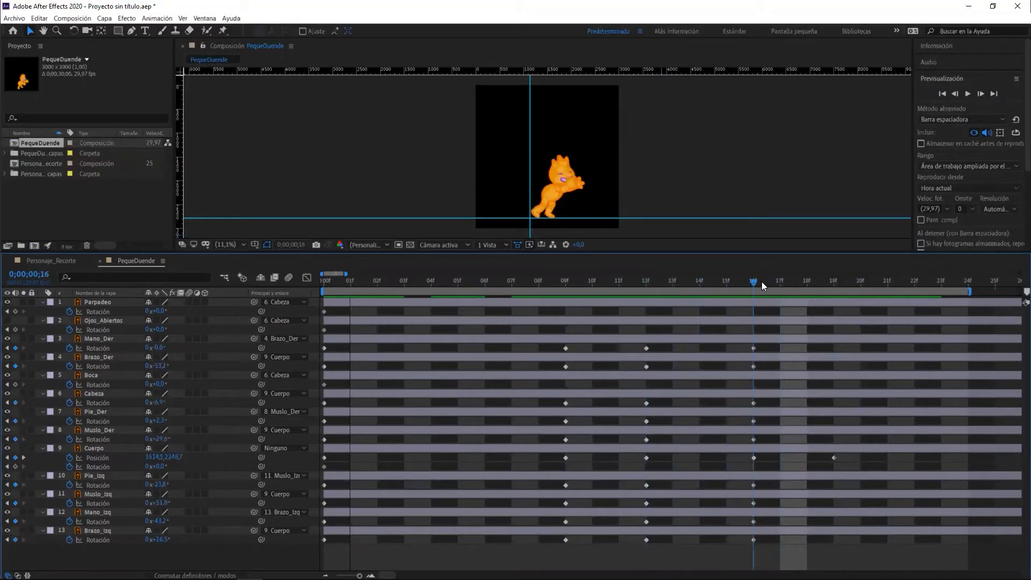
mouse_move(761, 282)
mouse_down()
mouse_move(858, 290)
mouse_move(753, 285)
mouse_up()
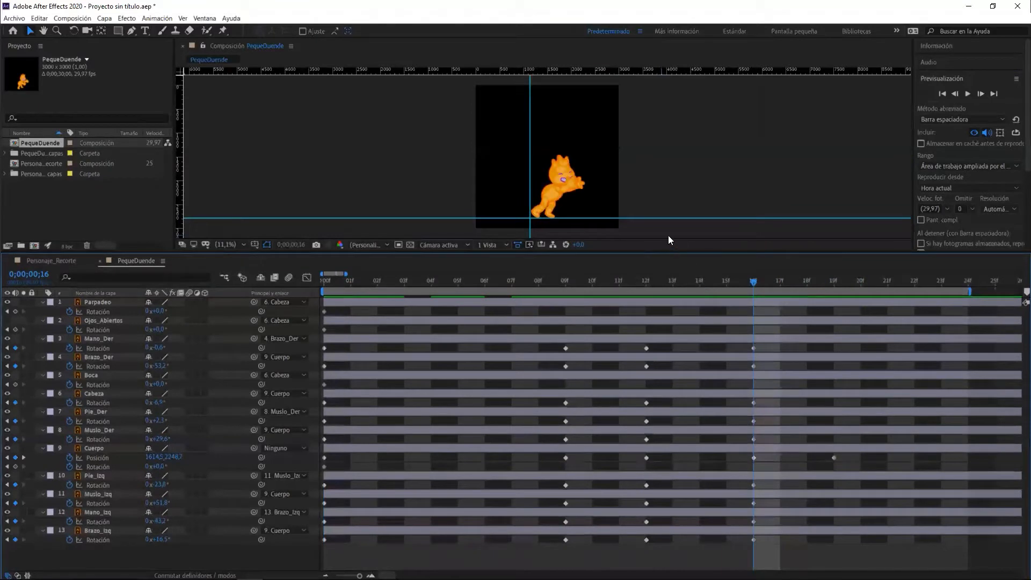
click(760, 448)
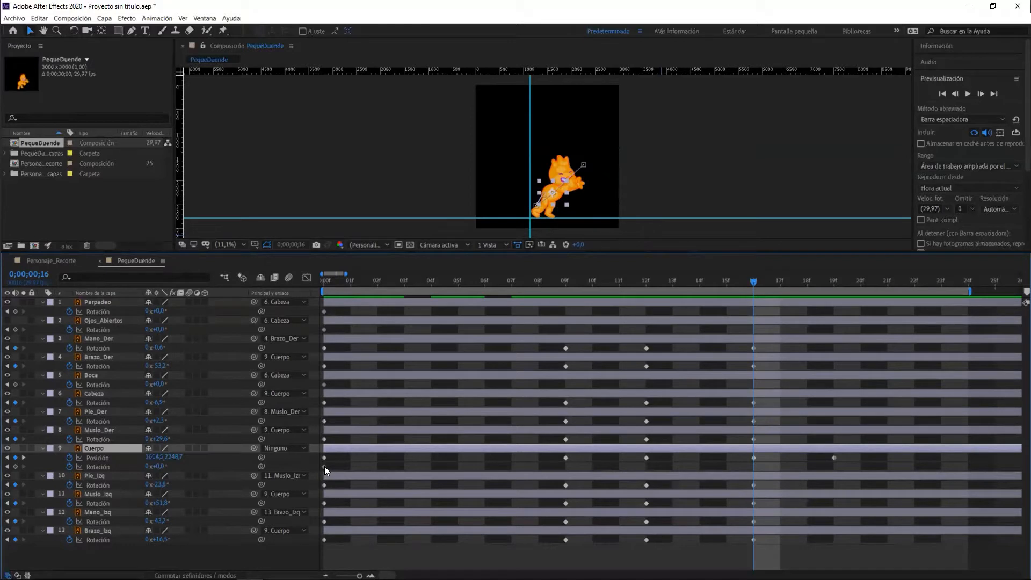
mouse_move(324, 466)
drag(752, 281, 832, 282)
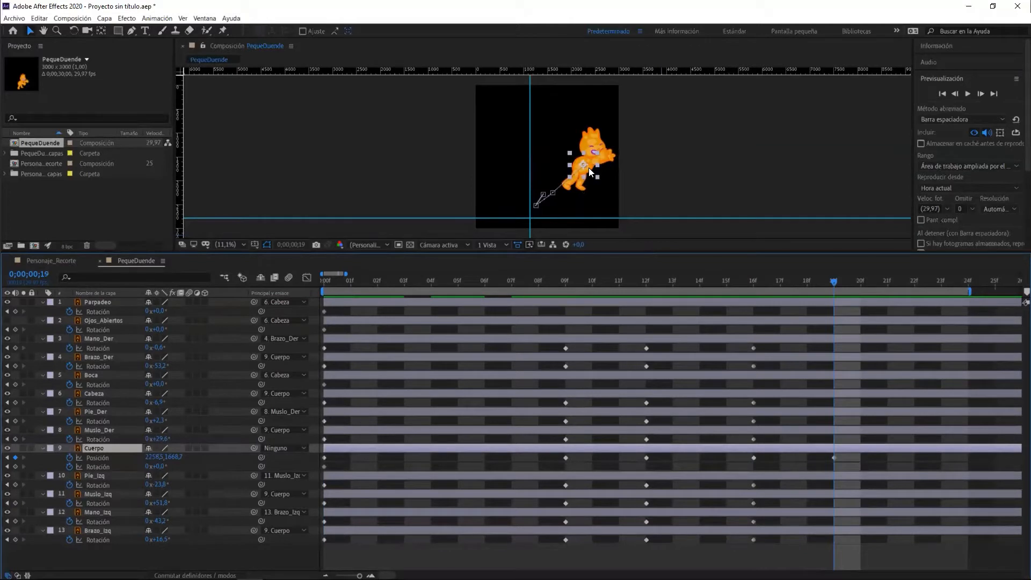
drag(589, 168, 558, 141)
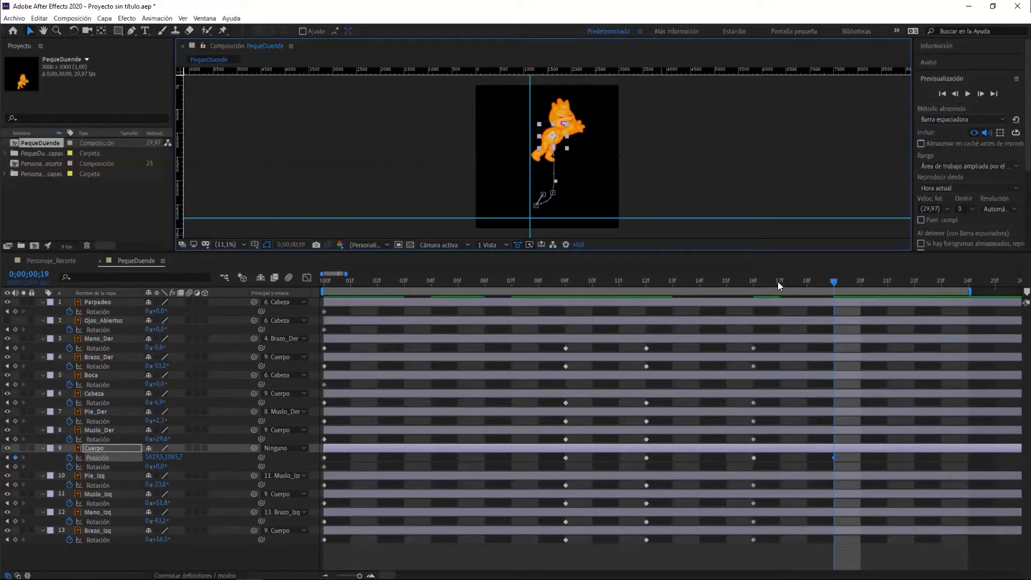
Rotate Cuerpo backwards to about -43° on frame 19.
mouse_move(833, 280)
mouse_down()
mouse_move(615, 302)
mouse_move(720, 293)
mouse_move(832, 239)
mouse_move(708, 279)
mouse_move(610, 275)
mouse_move(813, 286)
mouse_move(844, 275)
mouse_up()
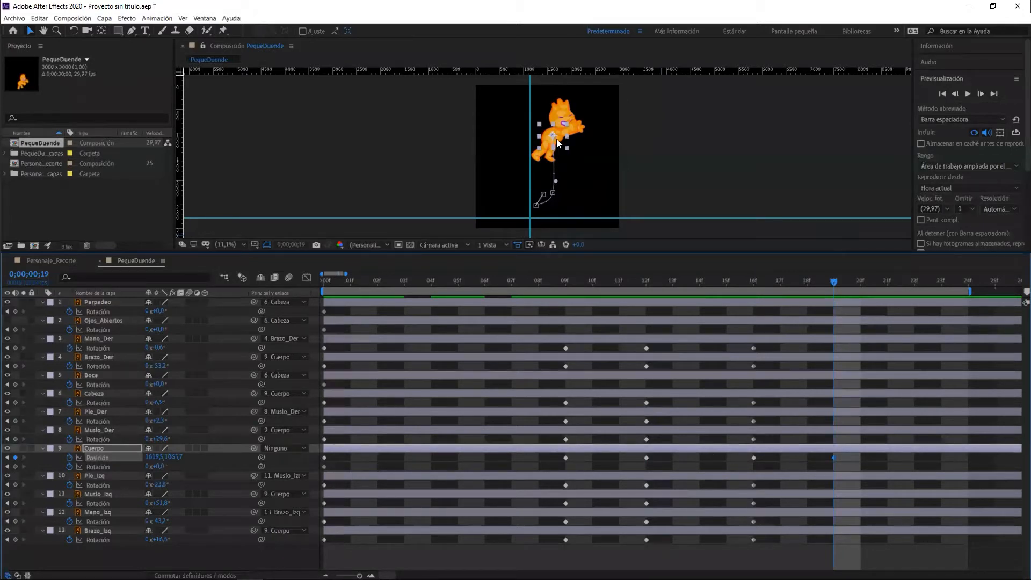
key(w)
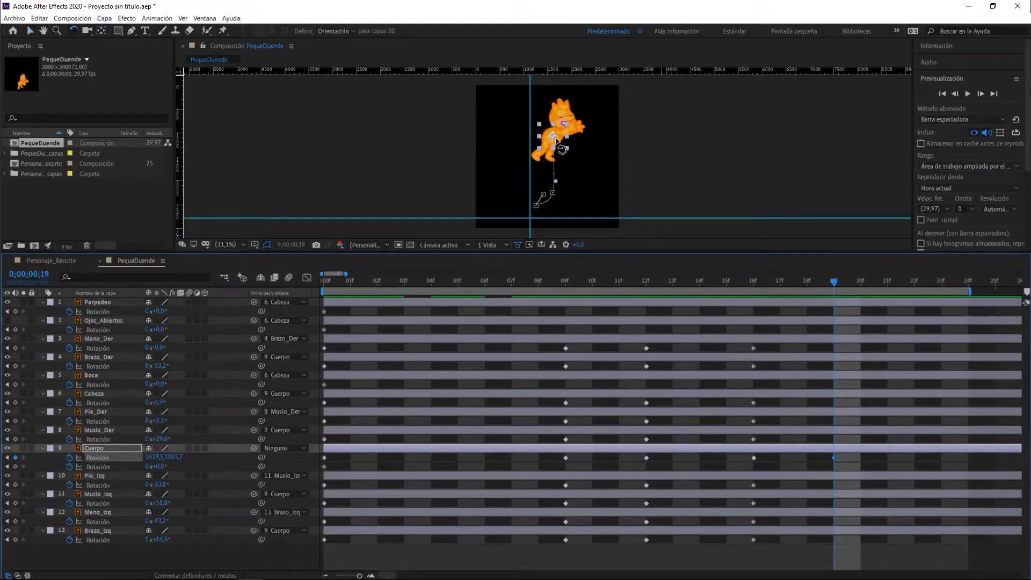
drag(567, 150, 570, 136)
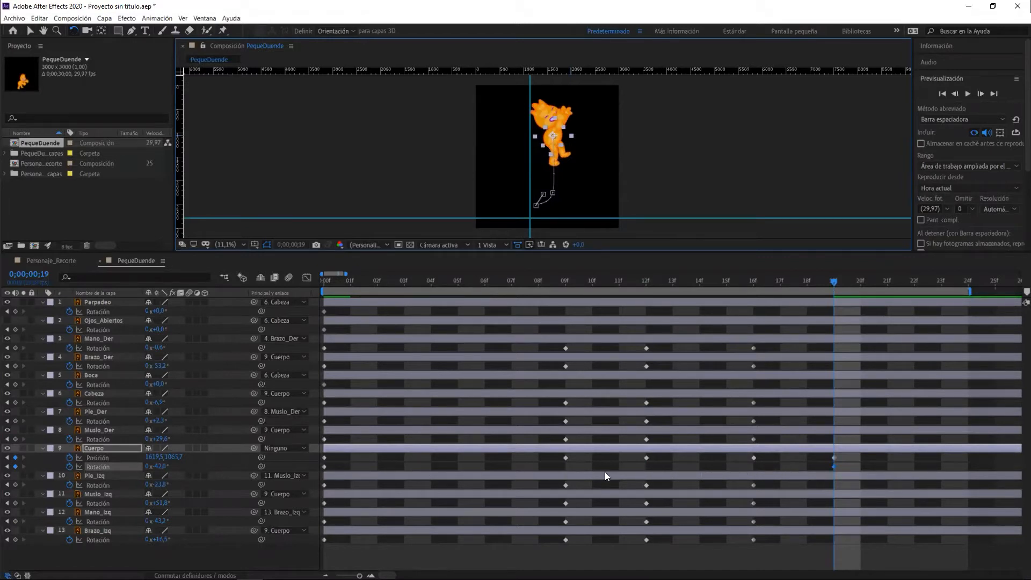
Copy Cuerpo's first-frame 0° Rotation keyframe onto frame 12 so the crouch stays upright.
drag(833, 281, 237, 323)
drag(327, 329, 900, 285)
drag(793, 296, 253, 316)
drag(479, 331, 910, 288)
drag(697, 299, 644, 318)
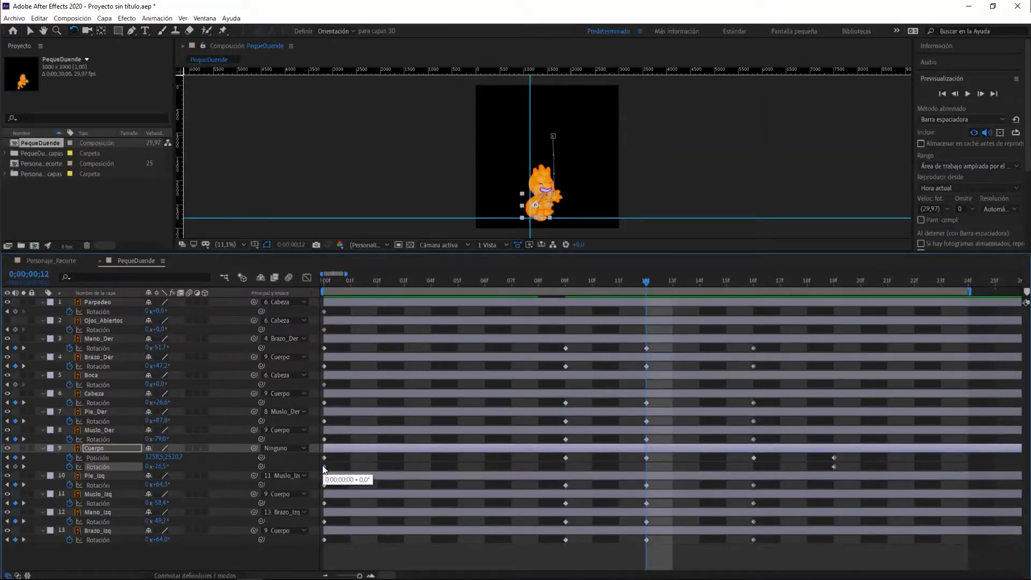
key(ctrl+v)
drag(647, 279, 646, 311)
On frame 16, raise Cuerpo to a Y position of about 2149.7 and nudge it back horizontally toward the vertical guide.
drag(525, 318, 748, 282)
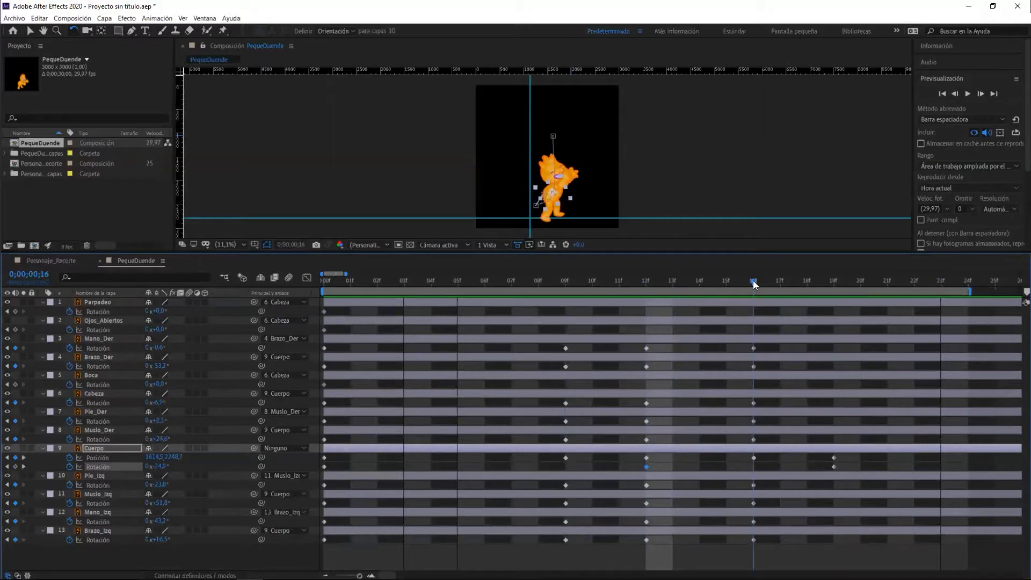
click(753, 458)
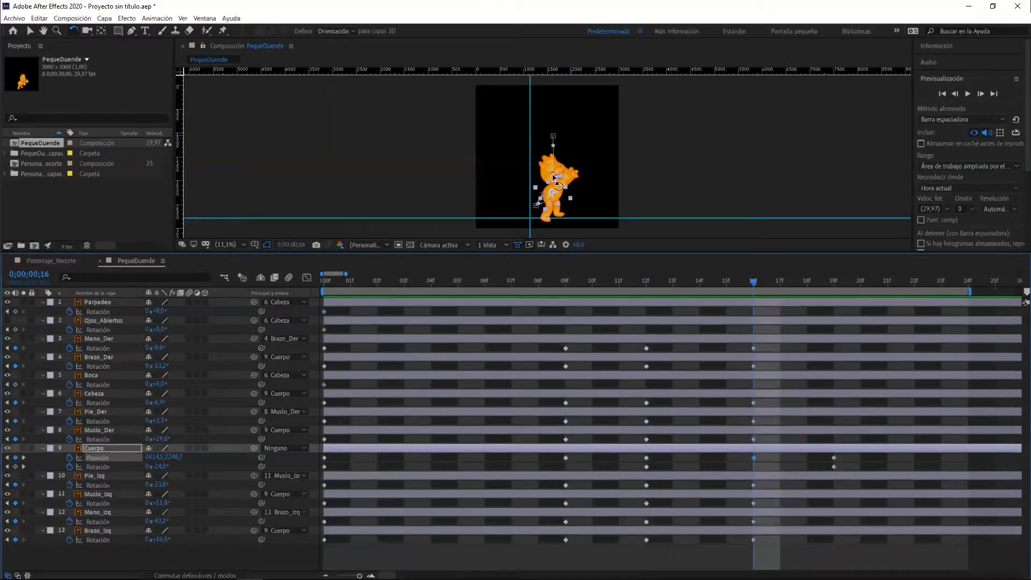
key(v)
drag(560, 195, 560, 191)
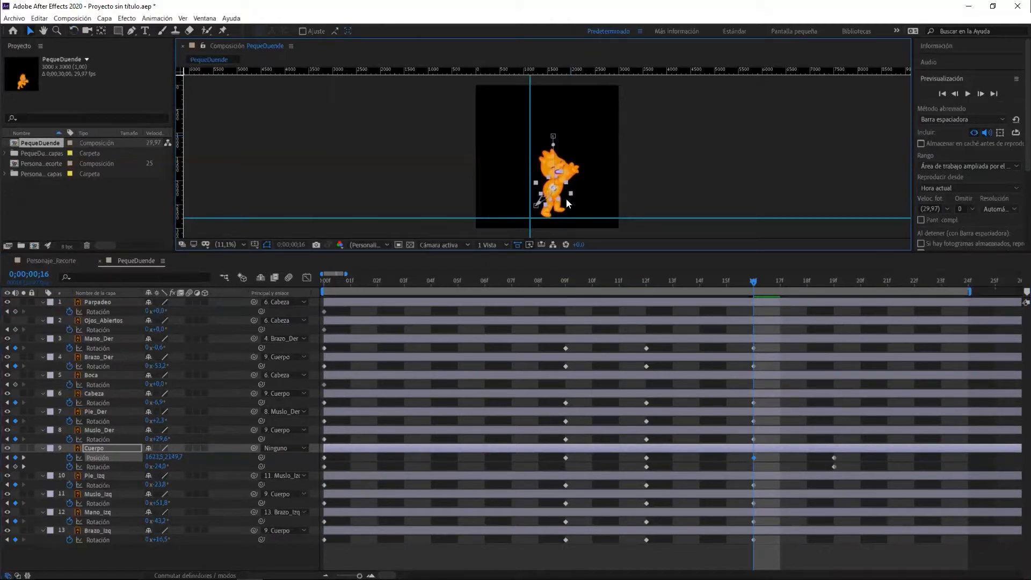
key(Left)
key(Left)
key(Left)
key(Left)
key(Left)
key(Left)
key(Left)
key(Left)
key(Left)
key(Left)
key(Left)
key(Left)
key(Left)
key(Left)
key(Left)
key(Left)
key(Left)
key(Left)
key(Left)
key(Left)
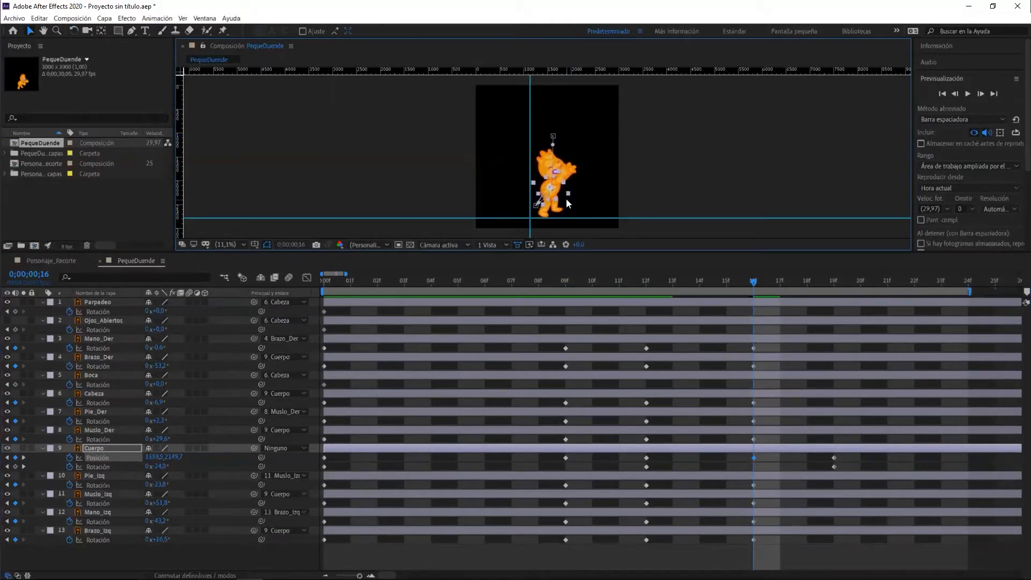
key(Left)
key(Left)
key(Left)
key(Left)
key(Left)
key(Left)
key(Left)
key(Left)
key(Left)
key(Left)
key(Left)
key(Left)
key(Left)
key(Left)
key(Left)
key(Left)
key(Left)
key(Left)
key(Left)
key(Left)
key(Left)
key(Left)
key(Left)
key(Left)
key(Left)
key(Left)
key(Left)
key(Left)
key(Left)
key(Left)
key(Left)
key(Left)
key(Left)
key(Left)
key(Left)
key(Left)
key(Left)
key(Left)
key(Left)
key(Left)
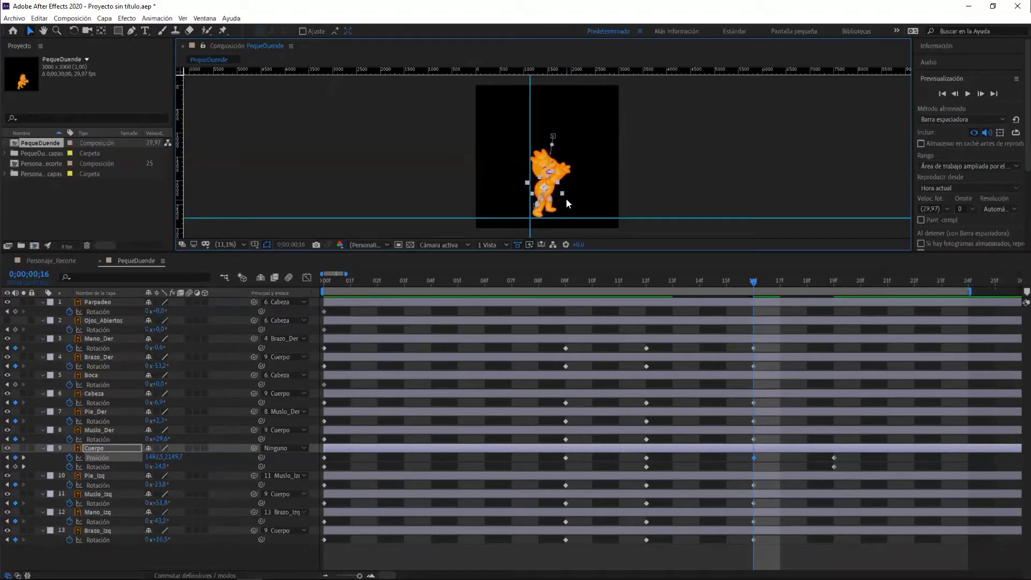
key(Left)
key(Left)
key(Left)
key(Left)
key(Left)
key(Left)
key(Left)
key(Left)
key(Left)
key(Left)
key(Left)
key(Left)
key(Left)
key(Left)
key(Left)
key(Left)
key(Left)
key(Left)
key(Left)
key(Left)
Review the jump frame by frame and play a preview of it from the first frame.
drag(754, 280, 512, 295)
drag(622, 303, 288, 270)
drag(364, 279, 839, 254)
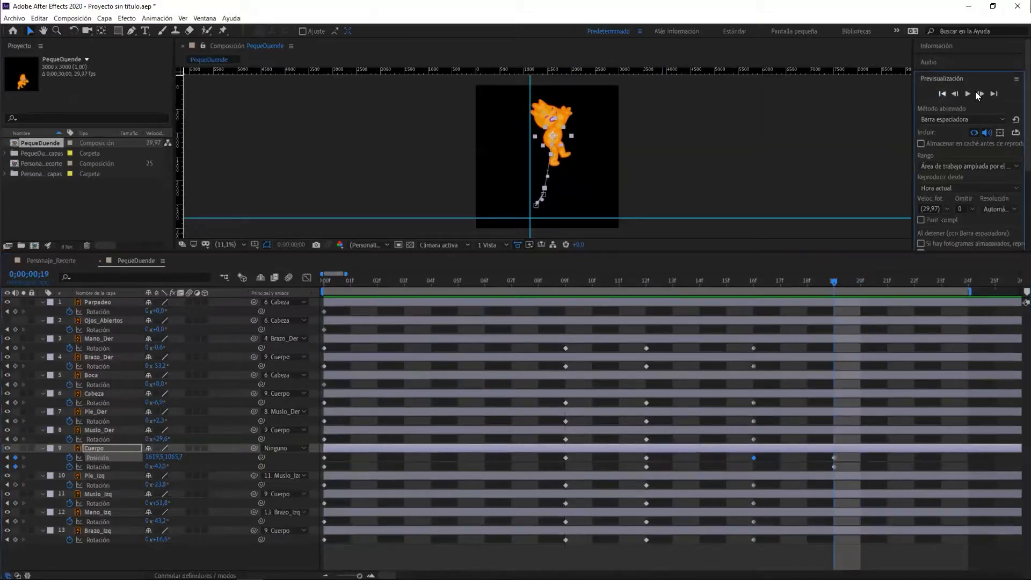
click(942, 93)
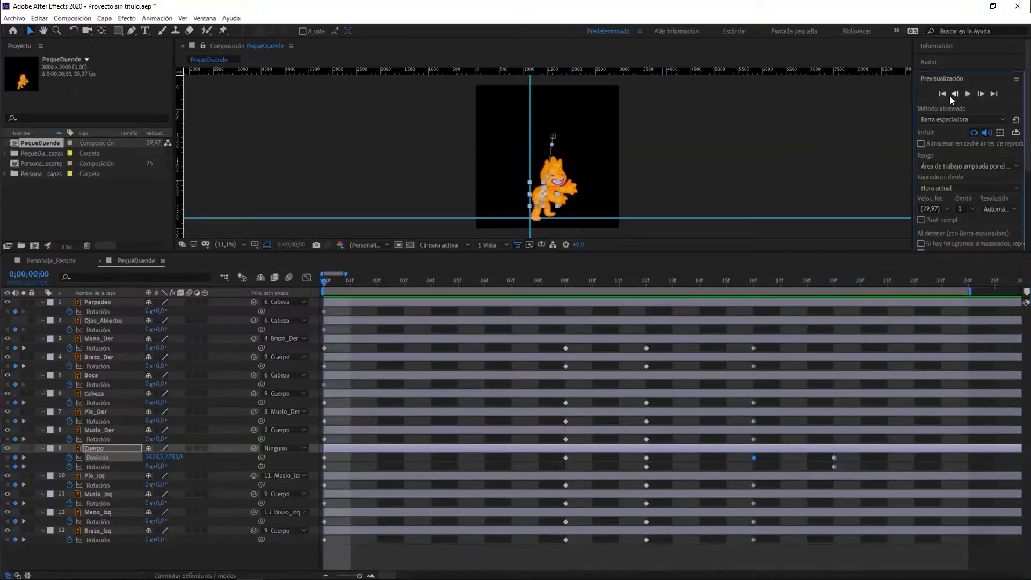
click(966, 95)
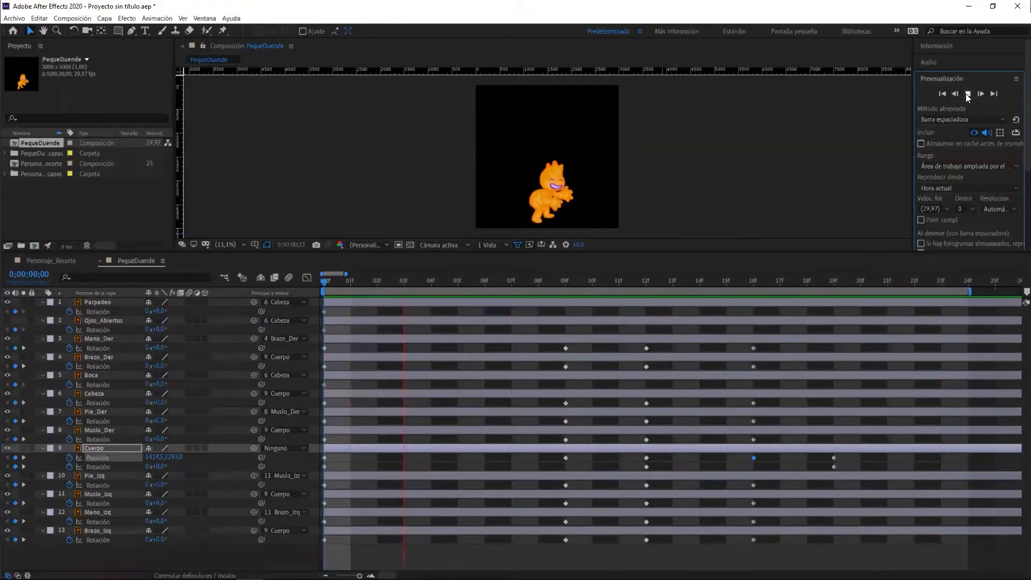
click(966, 94)
click(712, 183)
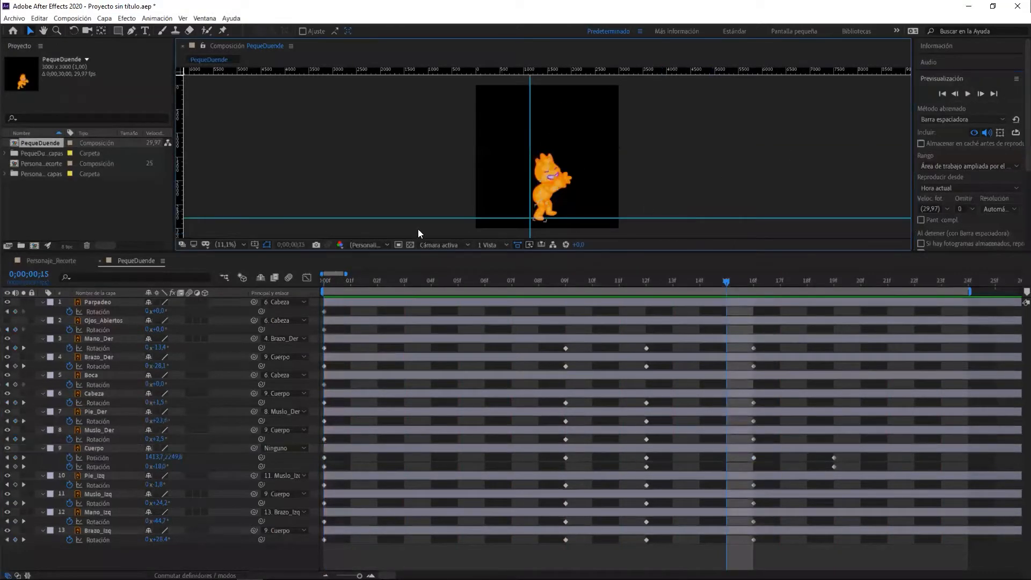
drag(725, 280, 281, 290)
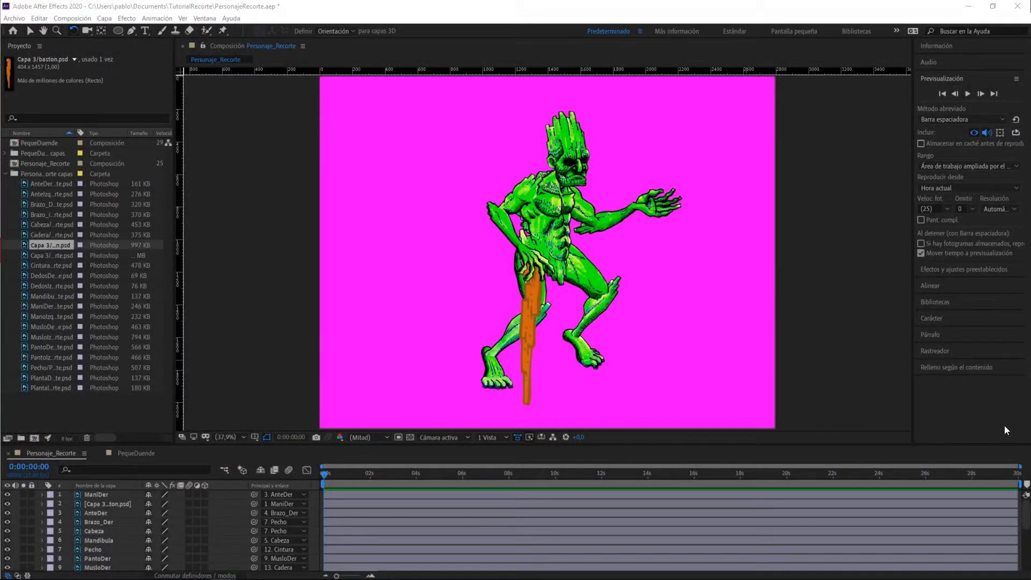
In the Personaje_Recorte composition, try rotating the staff and the ManiDer hand, undoing each test.
drag(528, 318, 470, 301)
key(ctrl+z)
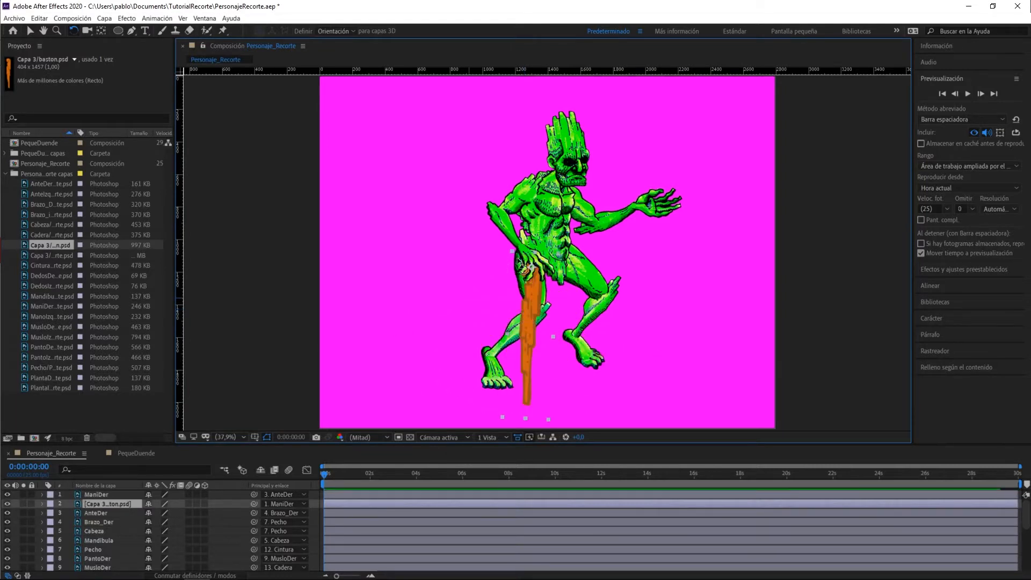
drag(531, 270, 556, 256)
key(ctrl+z)
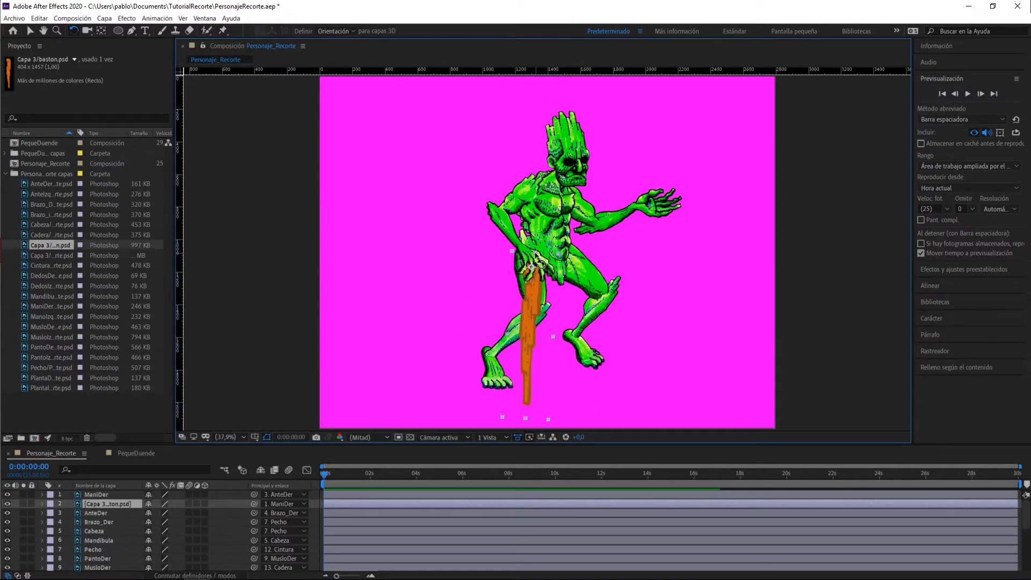
click(539, 267)
drag(538, 267, 527, 299)
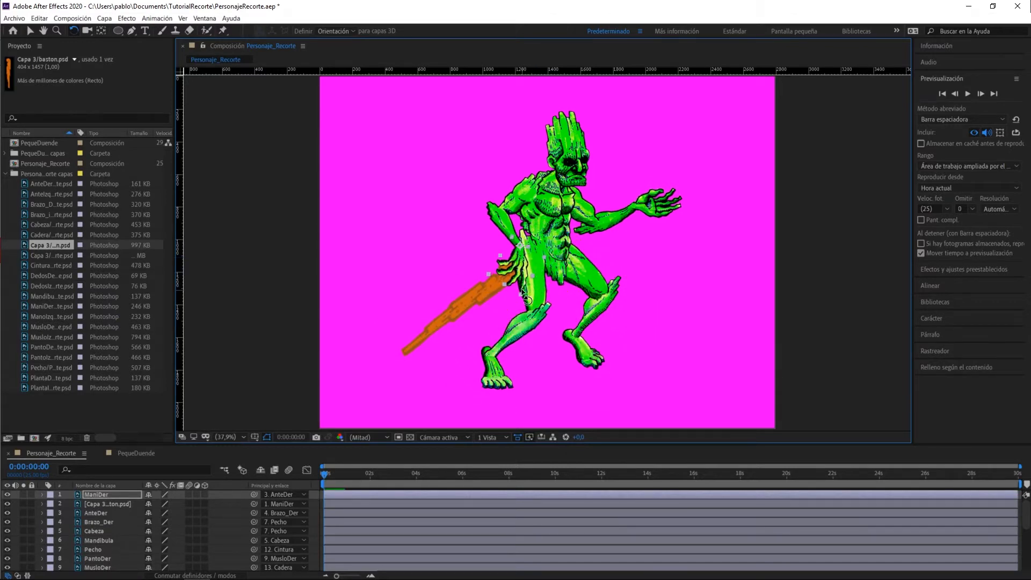
key(ctrl+z)
Try rotating the Brazo_Der arm with its attached forearm, hand and staff, and undo the rotation.
click(508, 227)
drag(508, 231, 477, 208)
key(ctrl+z)
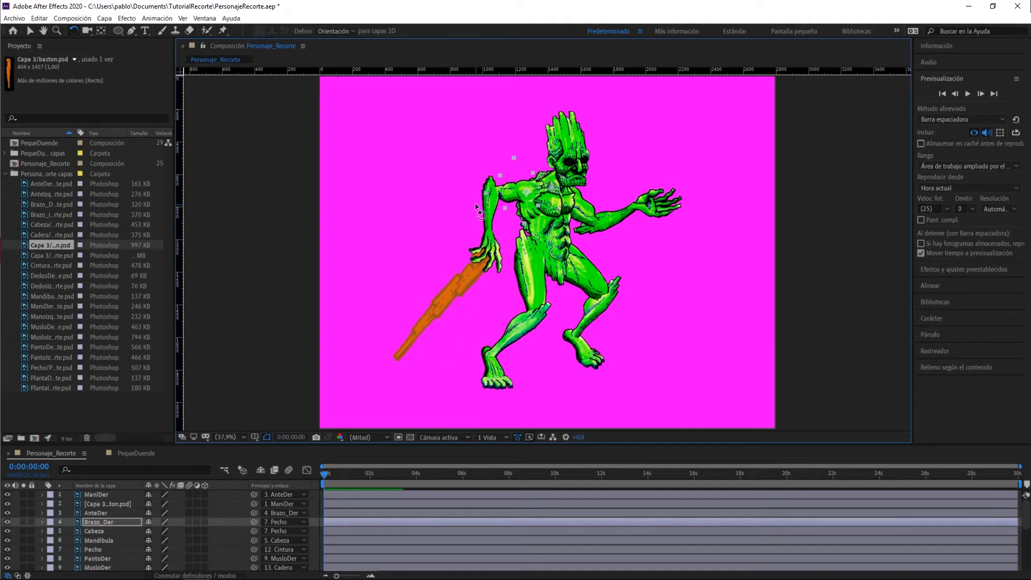
key(ctrl+z)
Try rotating the MusloIzq thigh and the PantoIzq lower leg, undoing each test.
drag(568, 196, 601, 287)
key(ctrl+z)
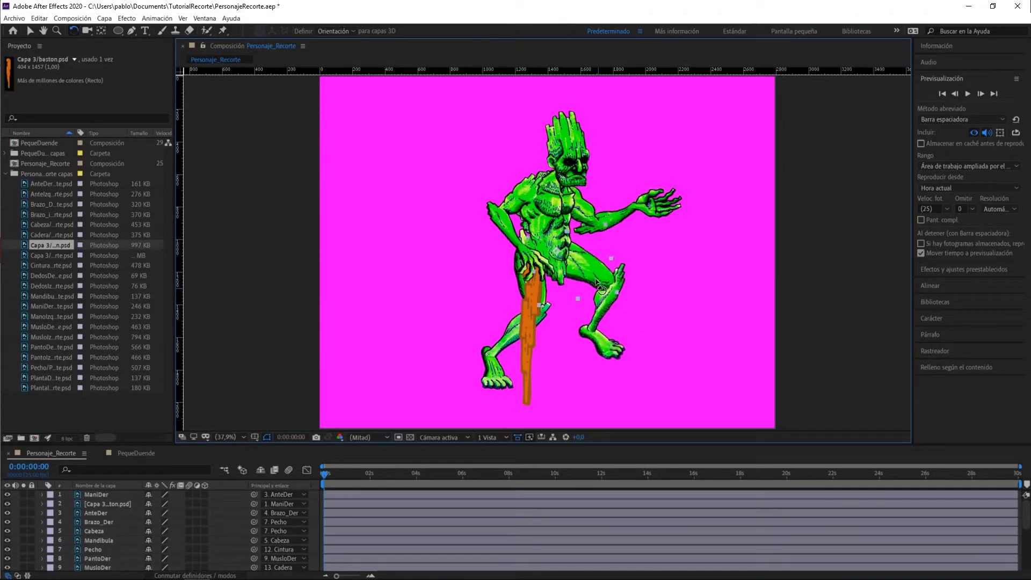
key(space)
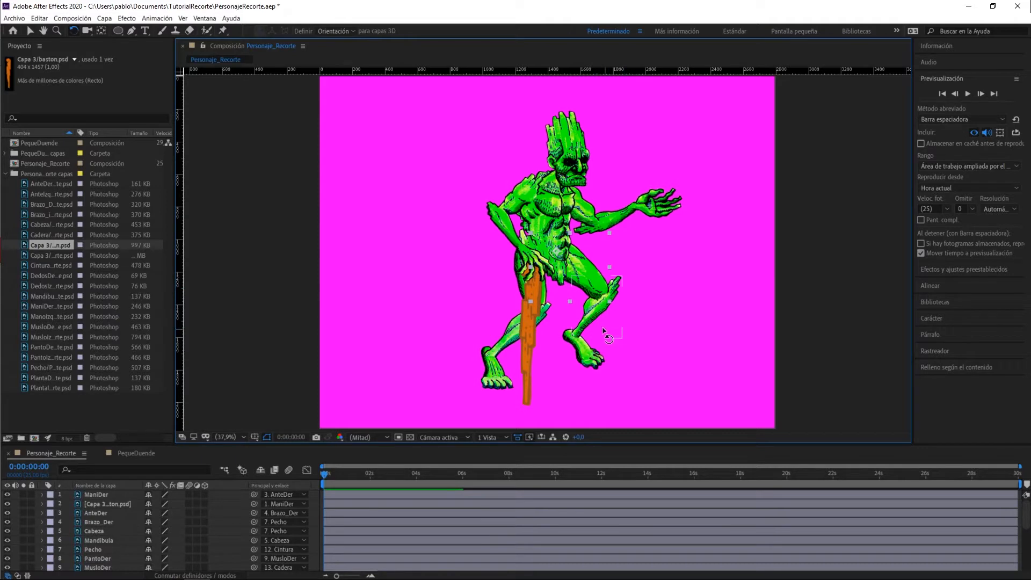
drag(603, 332, 571, 305)
drag(567, 295, 606, 328)
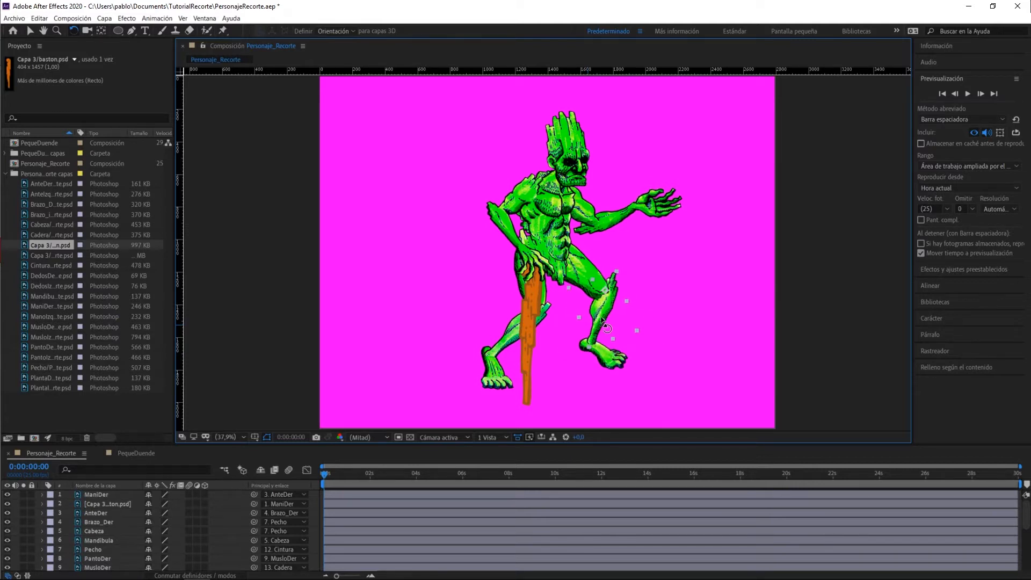
key(ctrl+z)
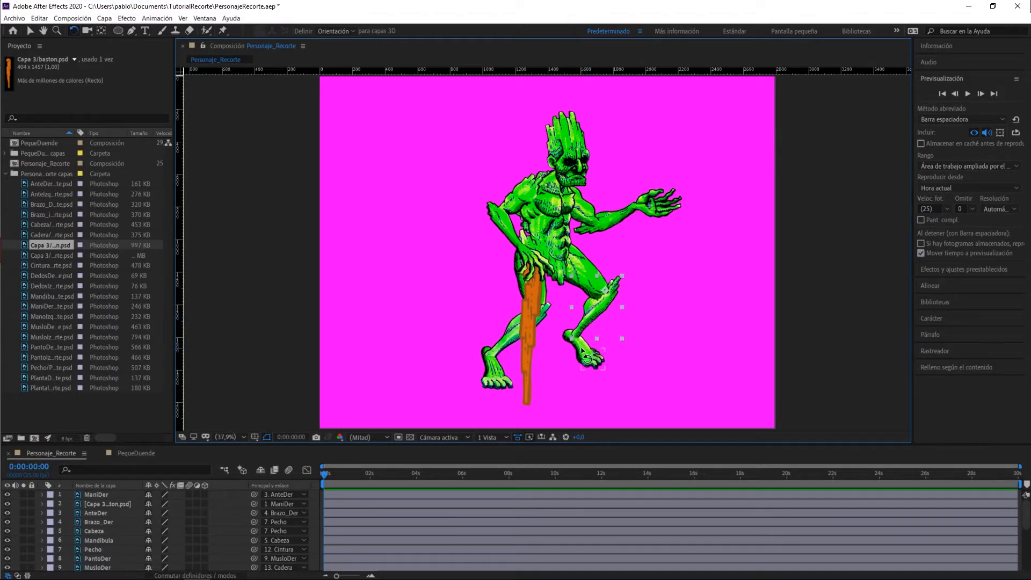
mouse_move(584, 357)
mouse_down()
mouse_move(563, 359)
mouse_move(594, 348)
mouse_move(571, 356)
mouse_move(603, 373)
mouse_move(585, 379)
mouse_move(601, 360)
mouse_move(586, 369)
mouse_up()
drag(562, 302, 569, 299)
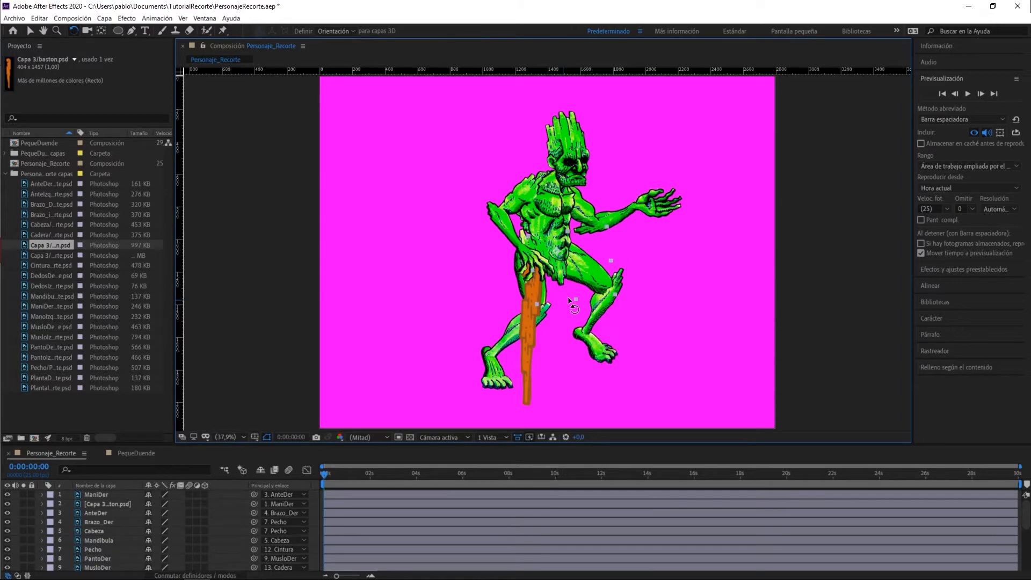
key(ctrl+z)
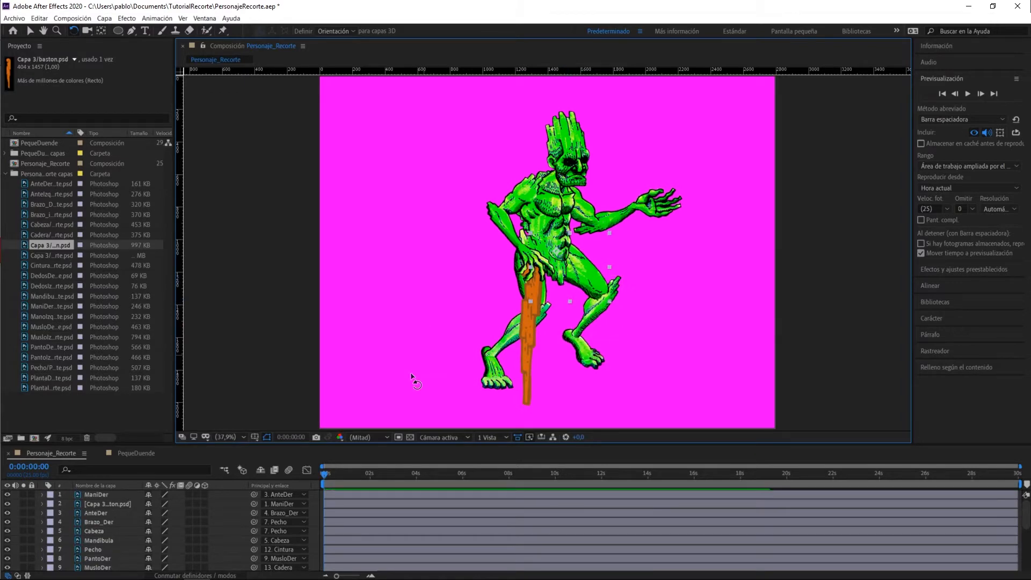
Enlarge the timeline and add first-frame Rotation keyframes to all layers from ManiDer to AnteIzq.
drag(404, 443, 388, 250)
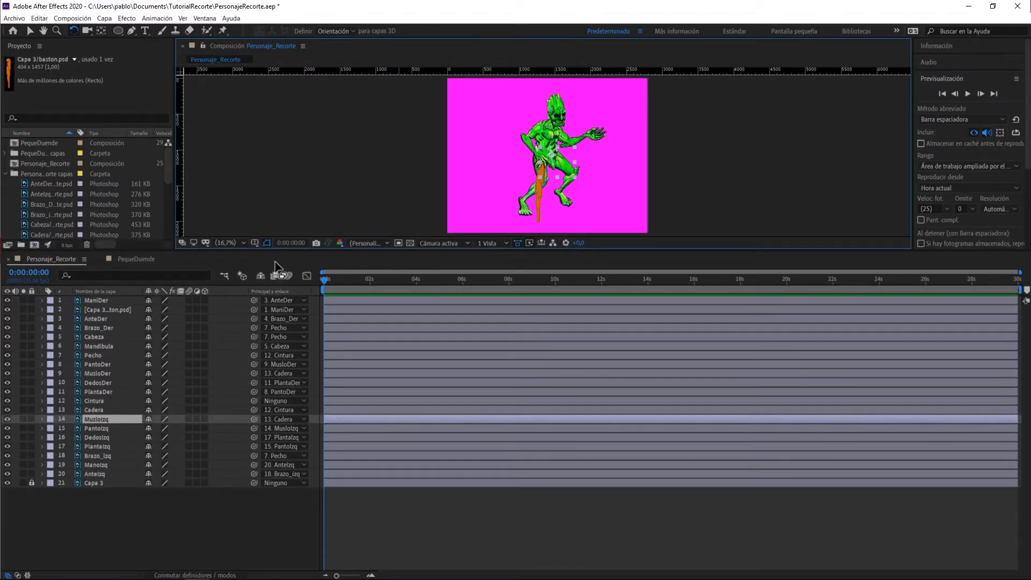
drag(322, 280, 291, 282)
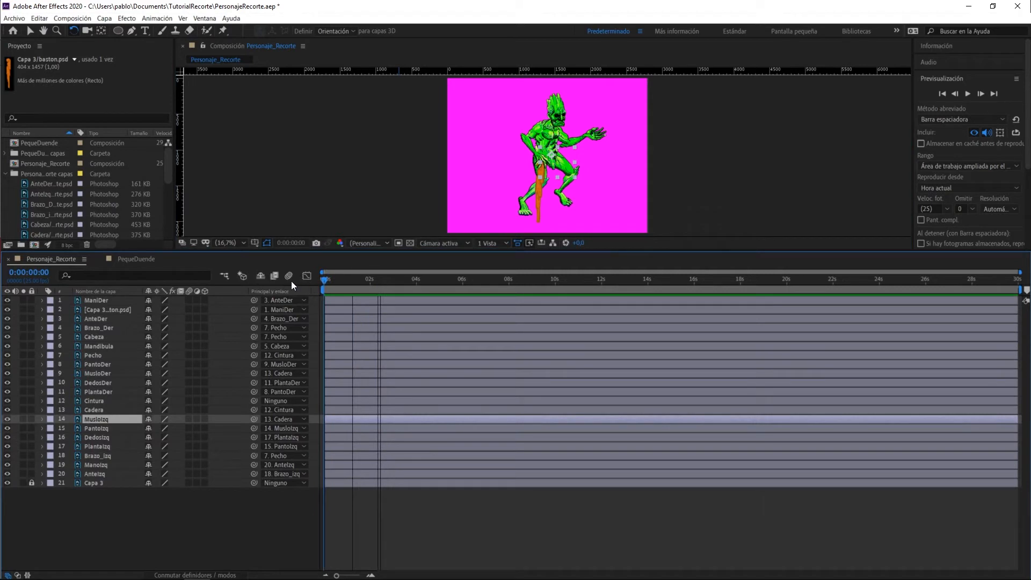
click(95, 300)
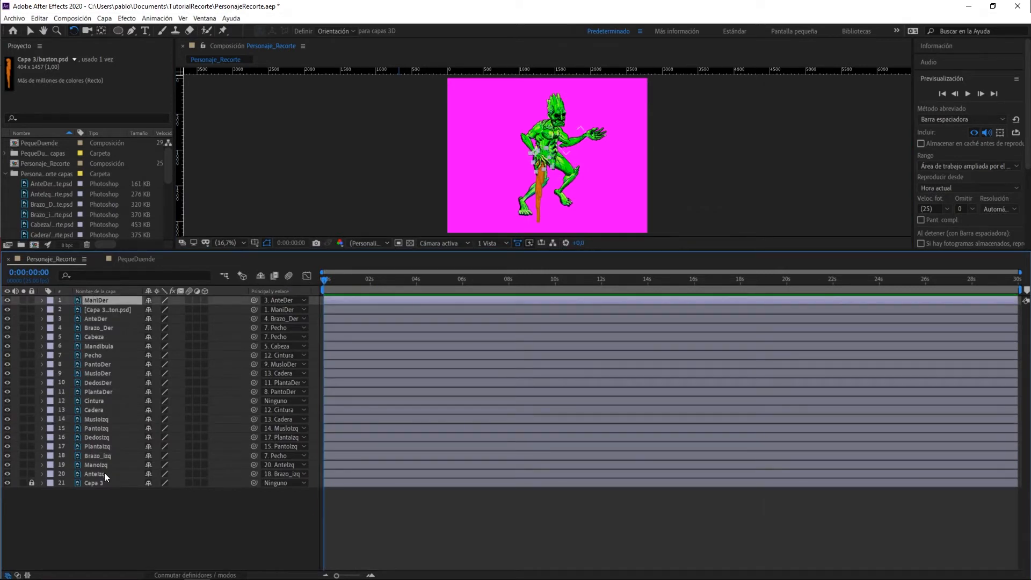
shift+click(104, 472)
key(r)
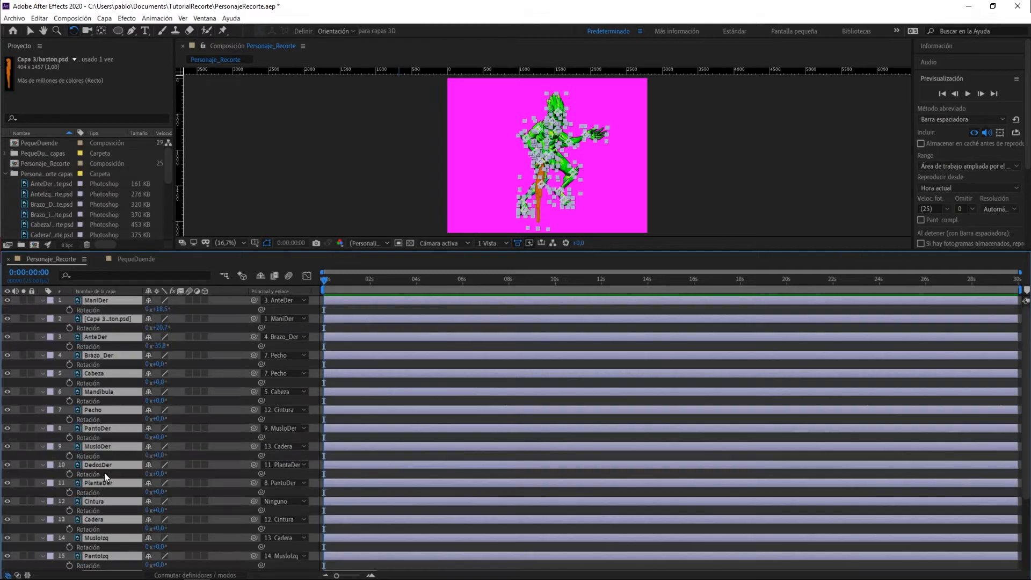
click(70, 310)
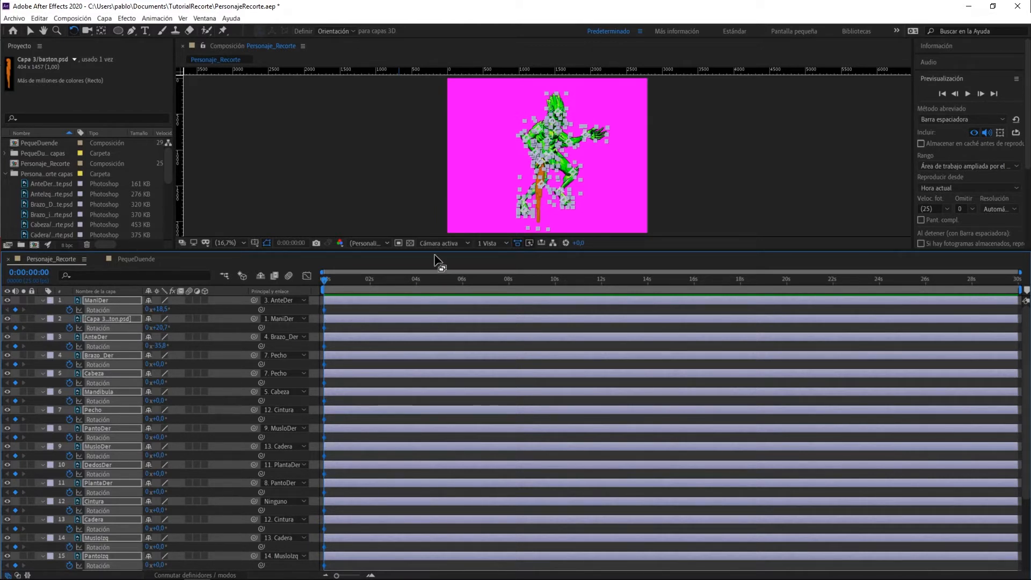
Enlarge the composition view, deselect all layers and activate the Rotation tool.
drag(435, 250, 442, 462)
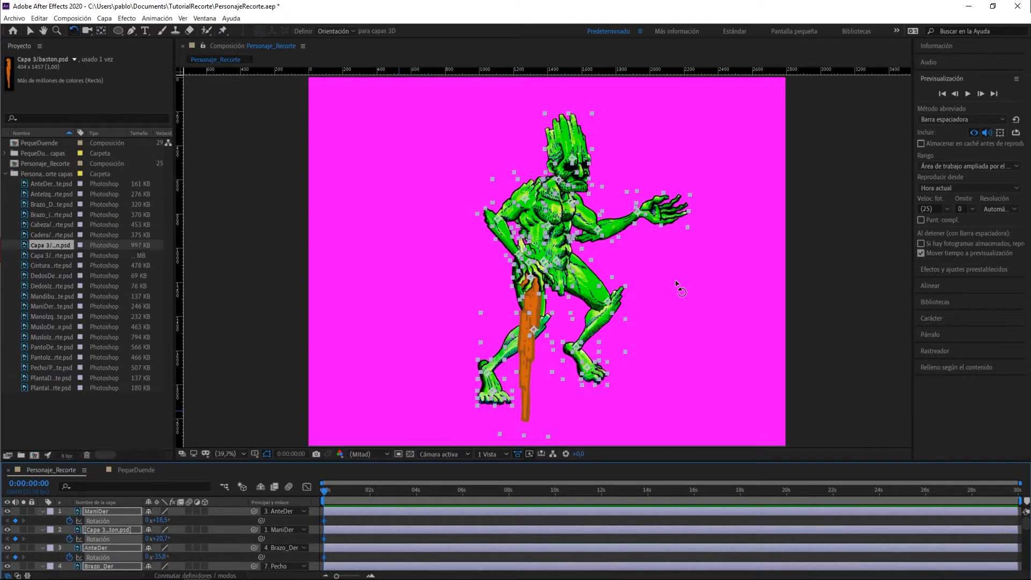
key(v)
click(659, 275)
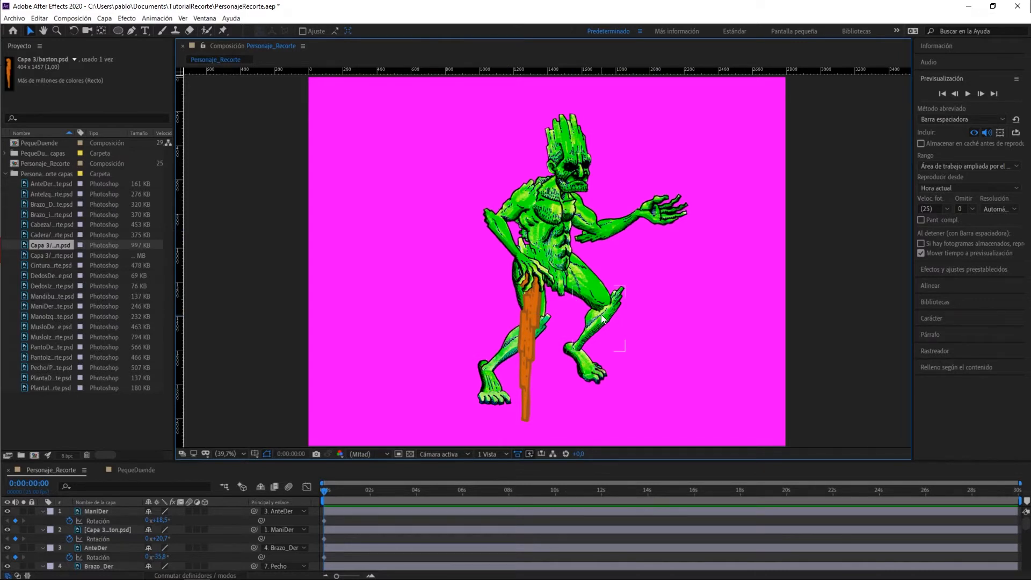
drag(599, 293, 603, 282)
key(ctrl+z)
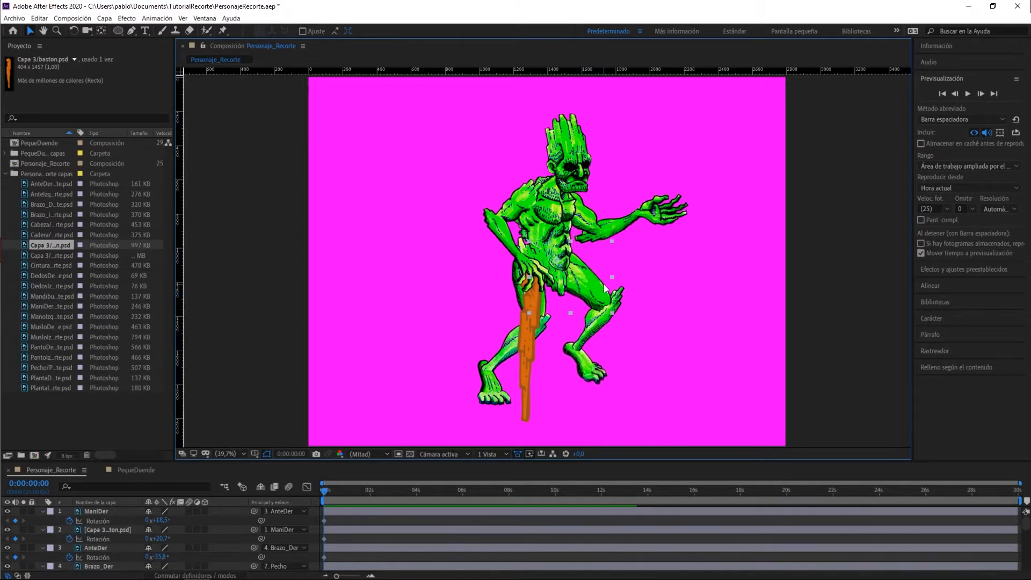
key(w)
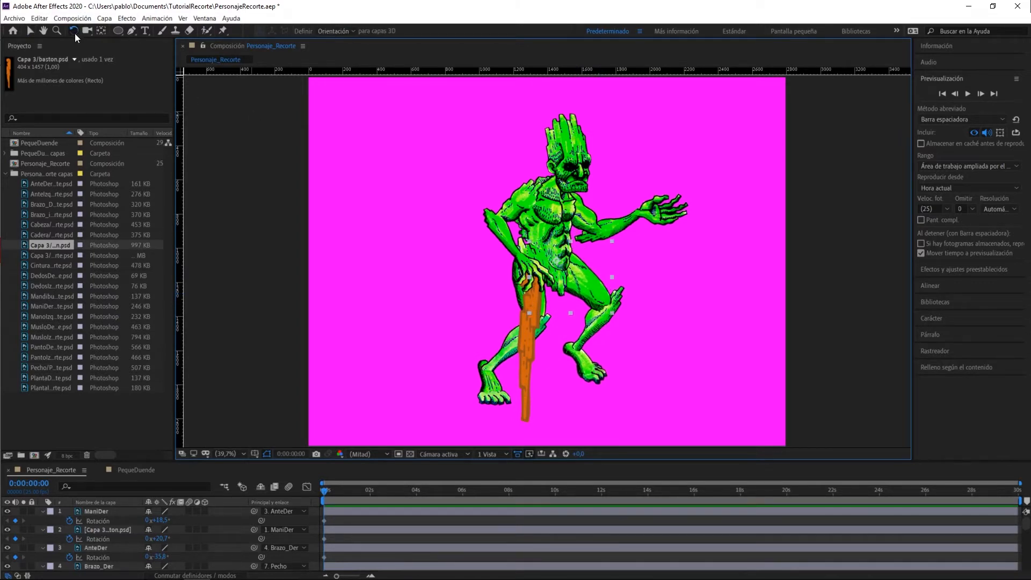
At the first frame, rotate the front leg's thigh, lower leg and foot so the leg steps forward.
drag(600, 300, 602, 294)
drag(595, 333, 604, 344)
drag(593, 287, 595, 297)
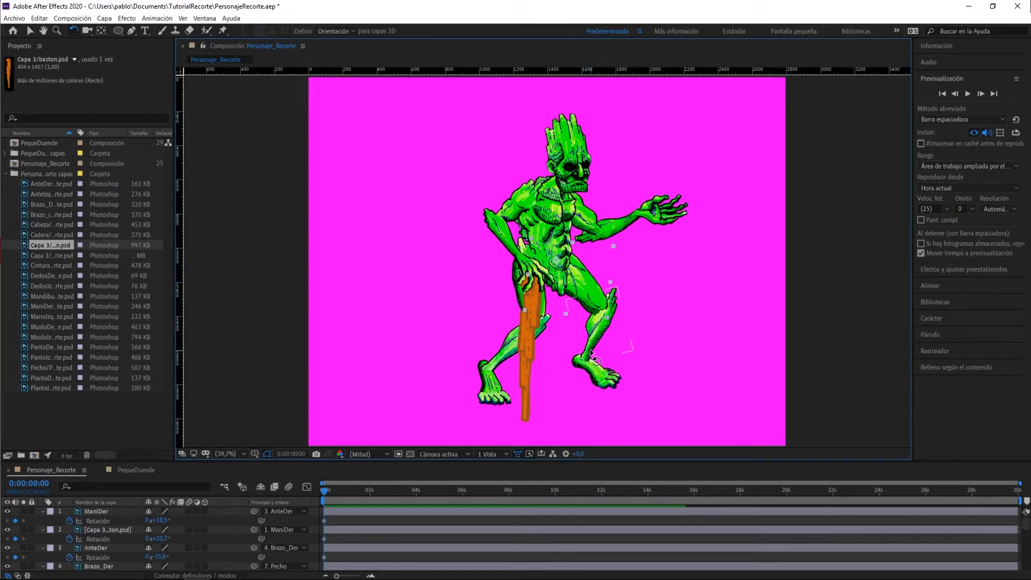
drag(596, 356, 597, 351)
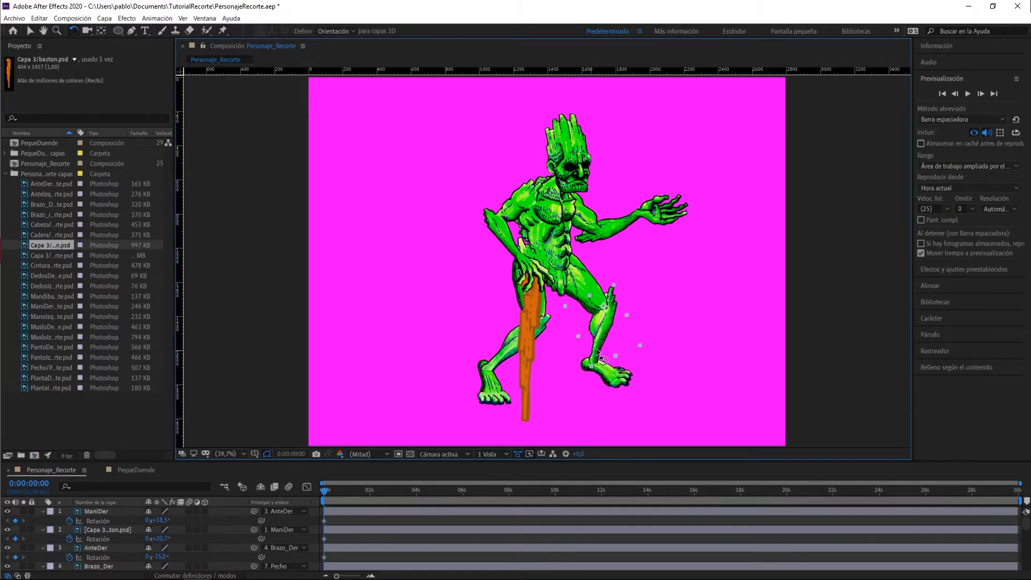
click(610, 384)
drag(610, 386, 598, 379)
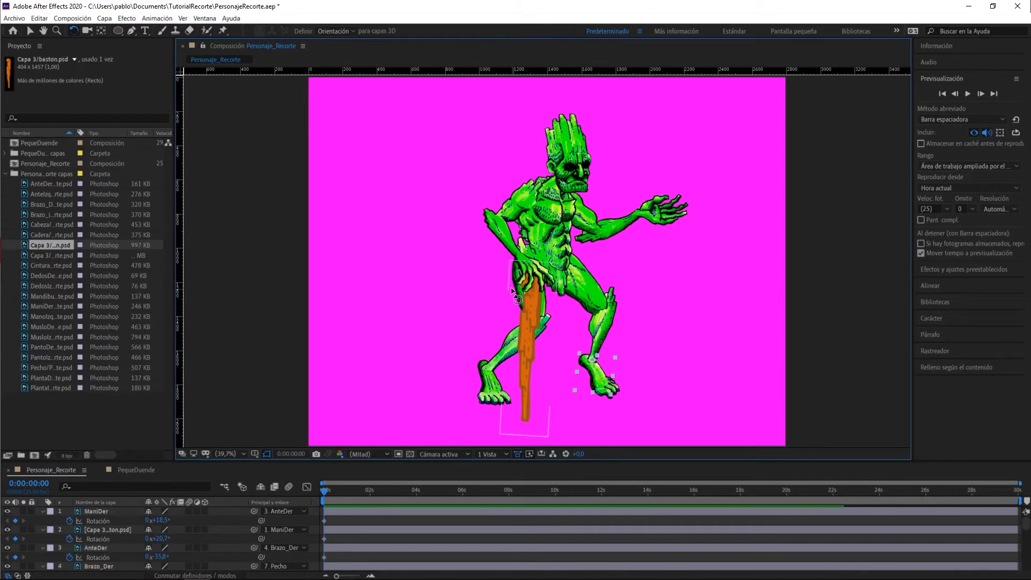
At the first frame, rotate the rear leg's thigh, lower leg and toes to widen the stride.
drag(516, 296, 521, 307)
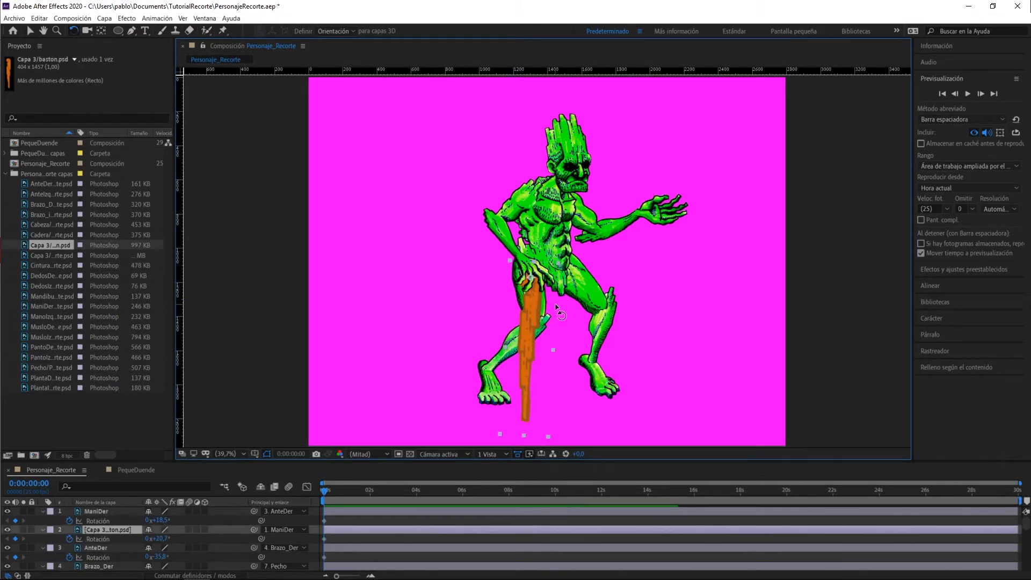
click(530, 247)
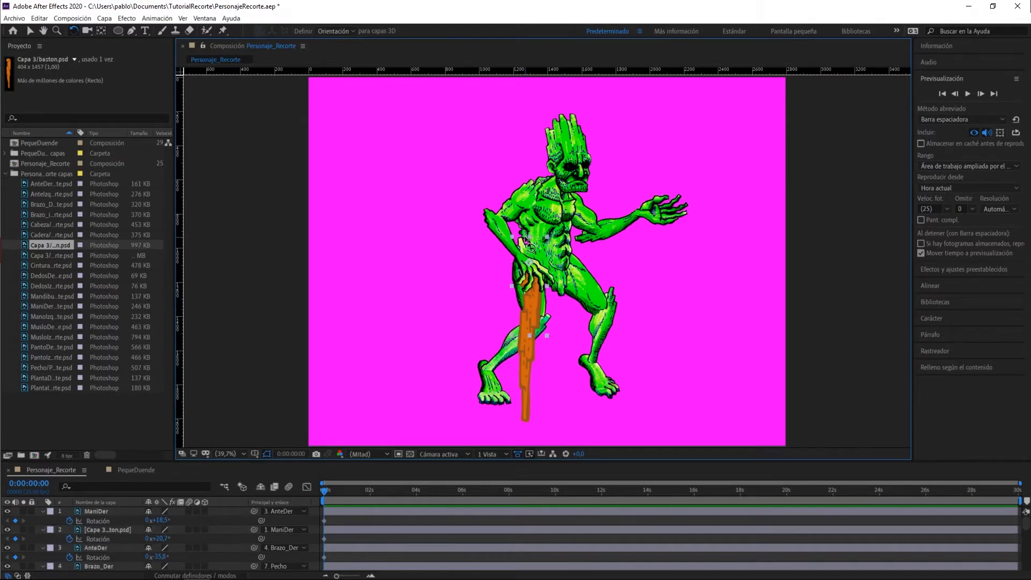
drag(531, 251, 527, 243)
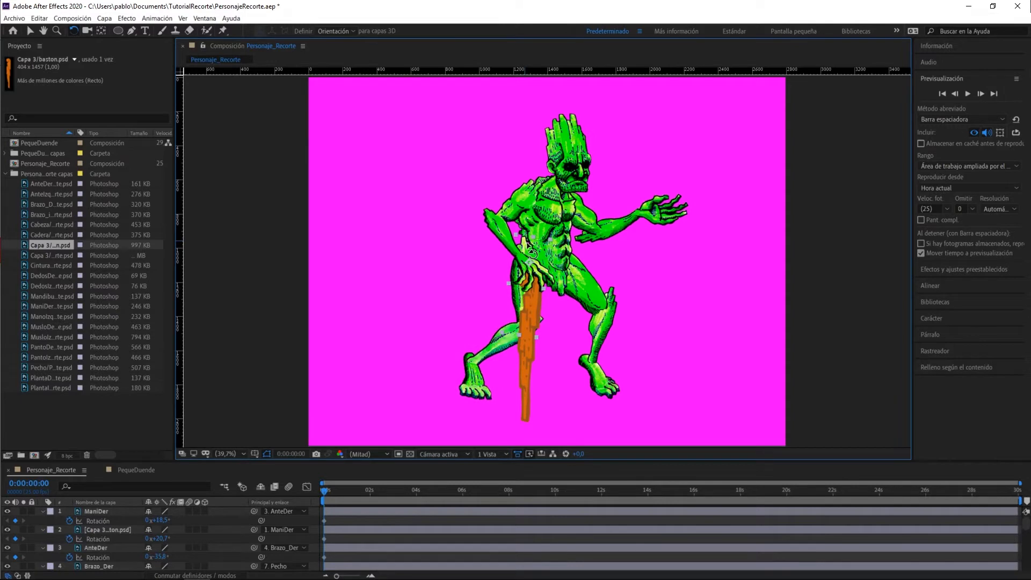
drag(496, 353, 499, 355)
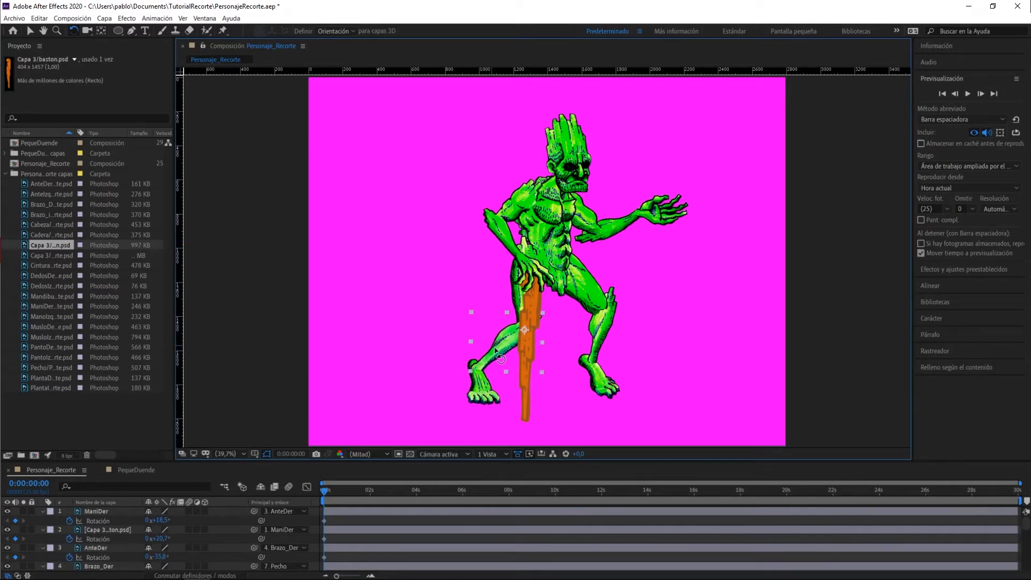
click(482, 404)
drag(486, 414, 481, 421)
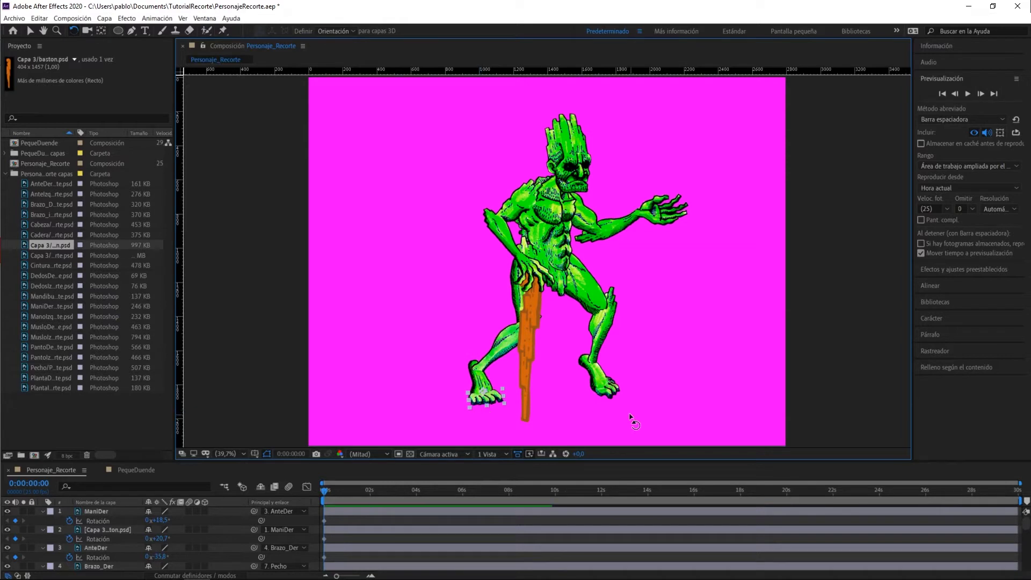
Tilt the head slightly forward at the first frame and deselect everything.
click(618, 396)
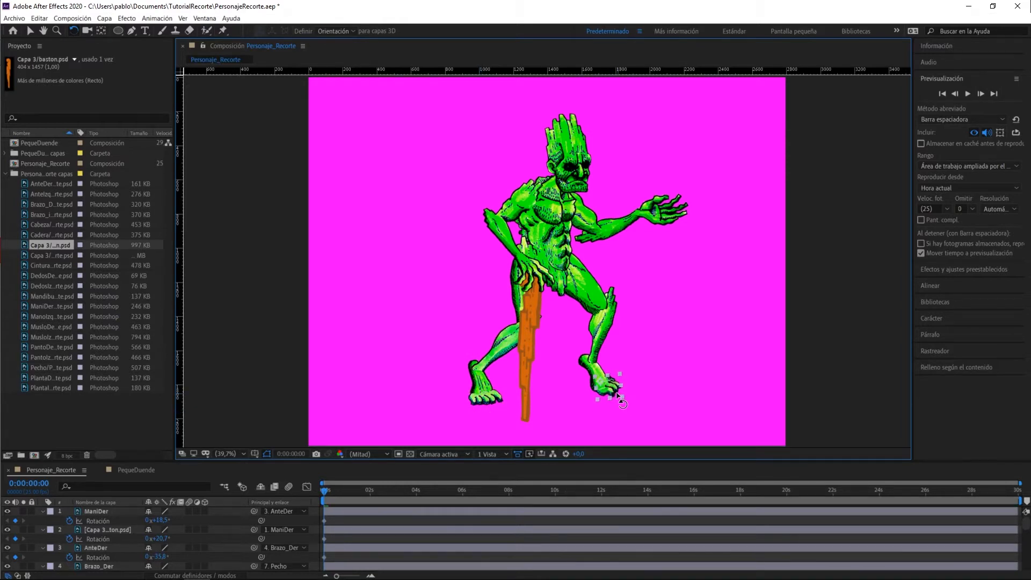
click(683, 334)
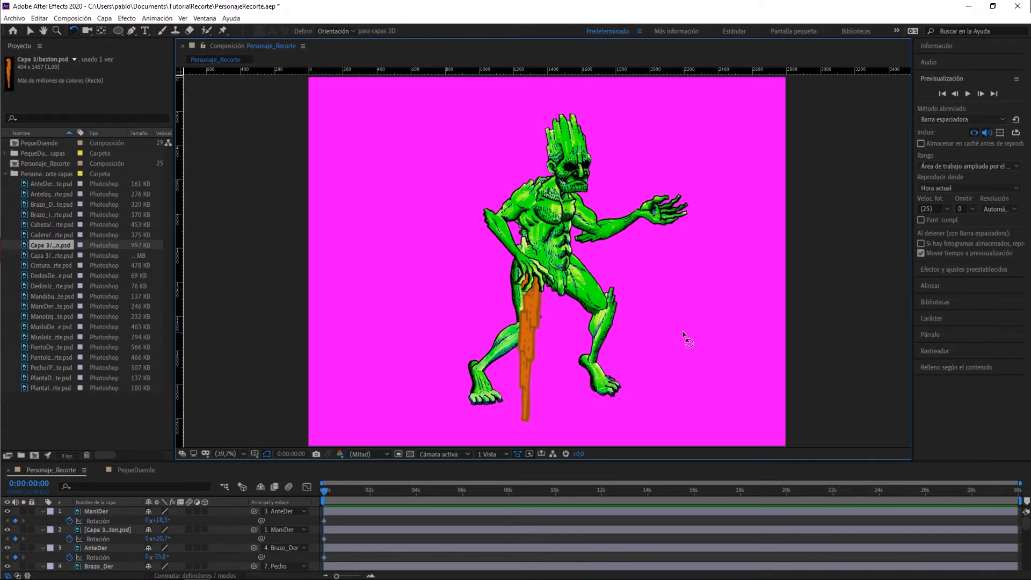
drag(585, 139, 587, 137)
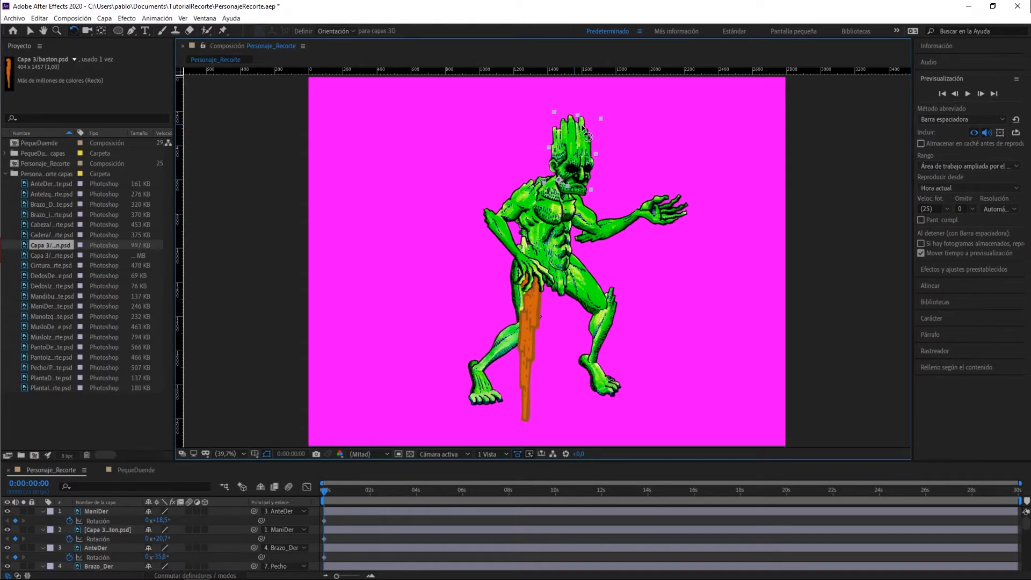
click(701, 303)
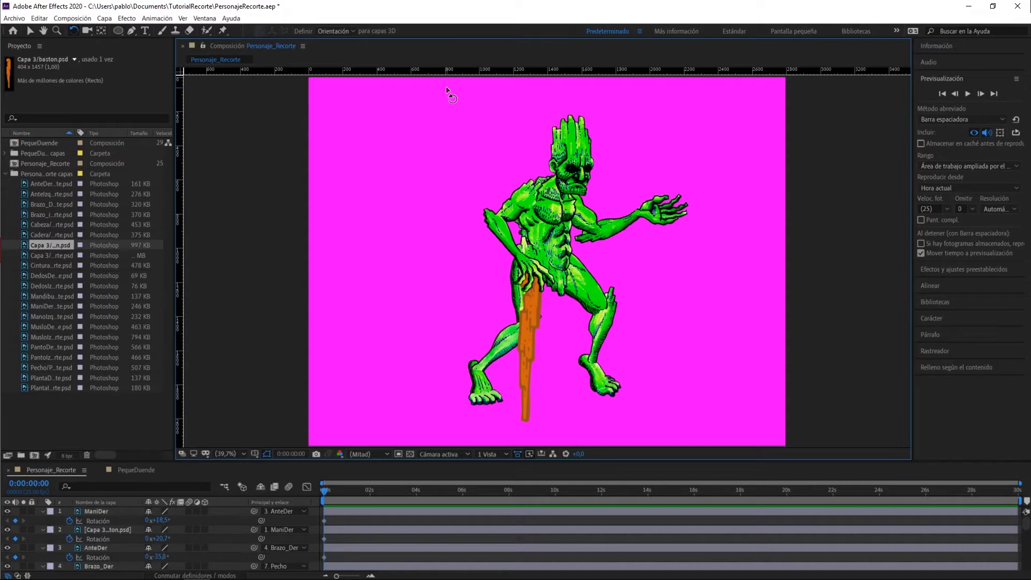
Place three horizontal guides marking the ground level of the front foot, the rear foot and the staff tip.
drag(445, 71, 727, 395)
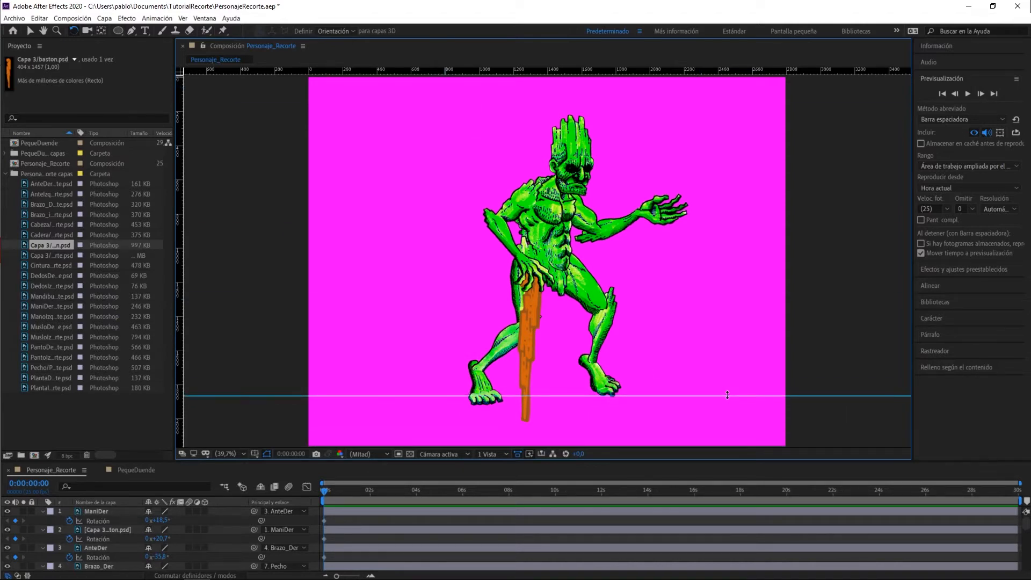
drag(727, 395, 728, 393)
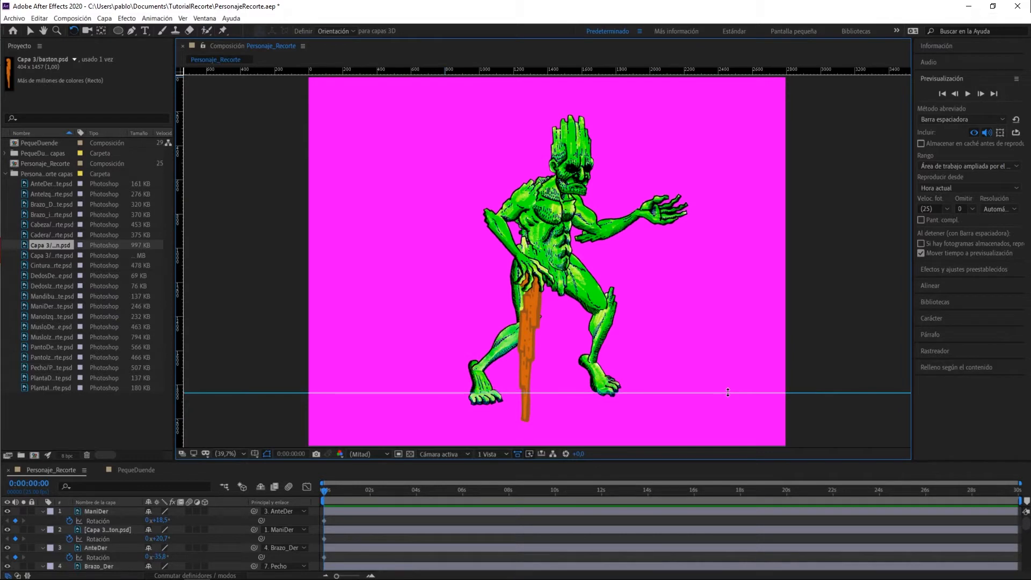
drag(545, 68, 580, 402)
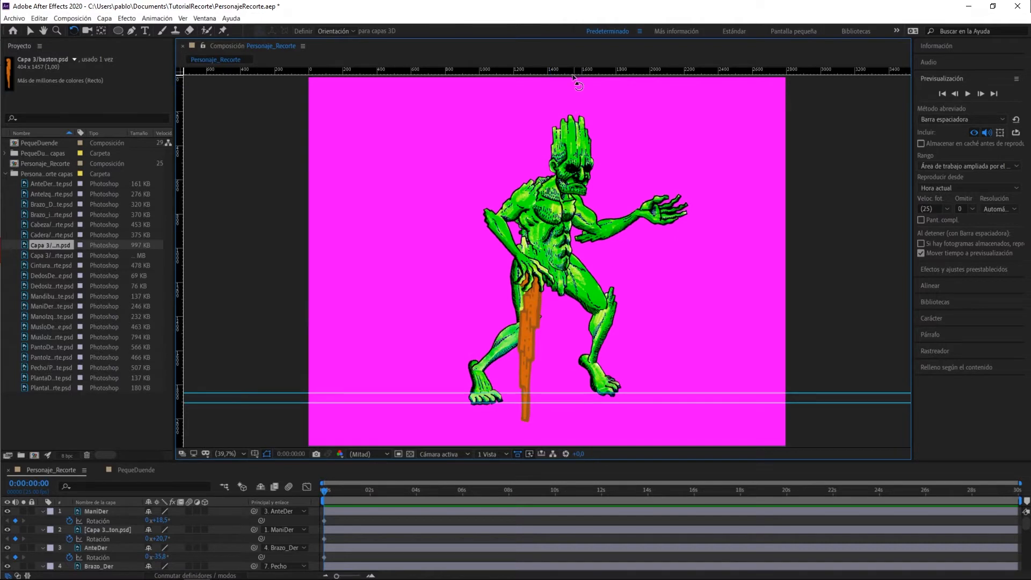
drag(573, 74, 610, 420)
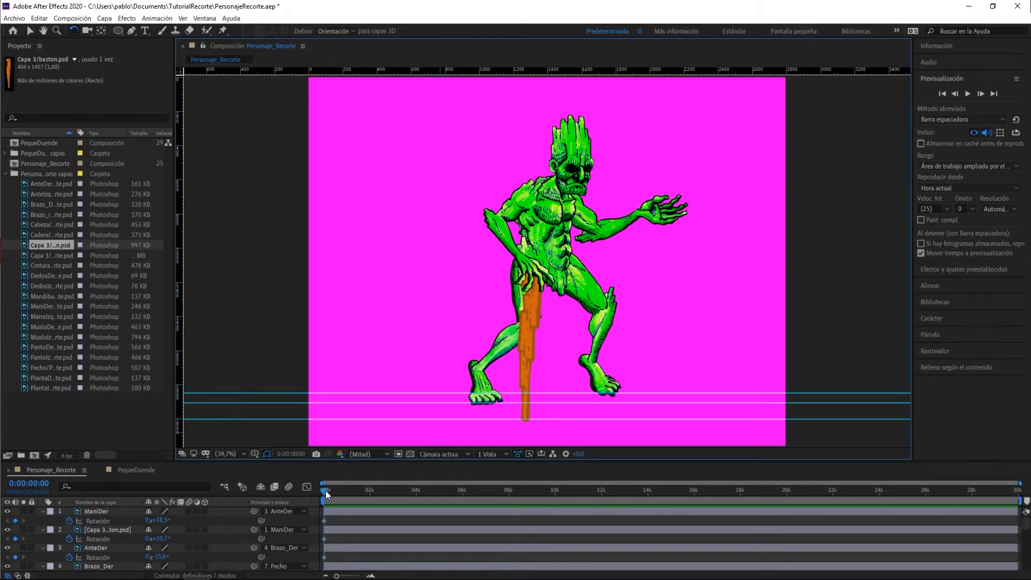
Zoom the timeline to single frames and, at frame 5, rotate the staff, thighs, lower legs and feet to bring both legs together.
drag(336, 576, 360, 577)
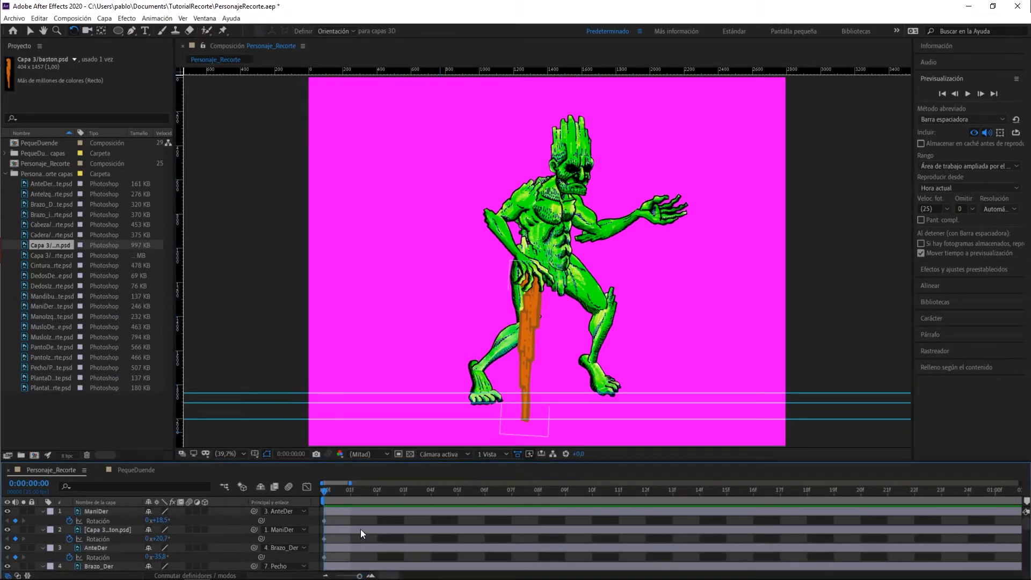
key(space)
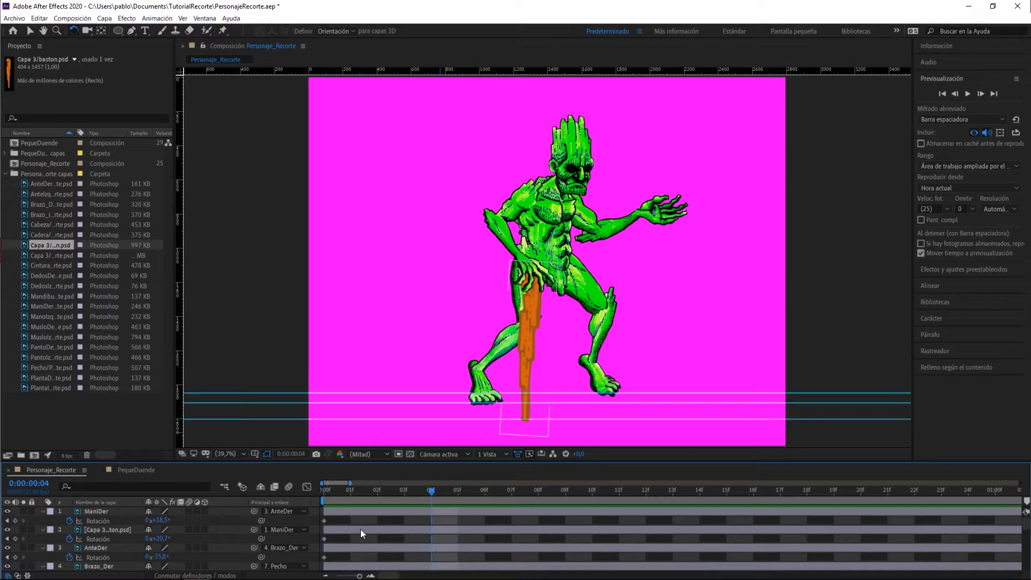
drag(597, 300, 574, 317)
drag(526, 365, 486, 365)
mouse_move(580, 306)
mouse_down()
mouse_move(574, 312)
mouse_move(590, 298)
mouse_up()
drag(497, 349, 451, 319)
drag(548, 349, 569, 344)
mouse_move(561, 338)
mouse_down()
mouse_move(545, 325)
mouse_move(562, 349)
mouse_up()
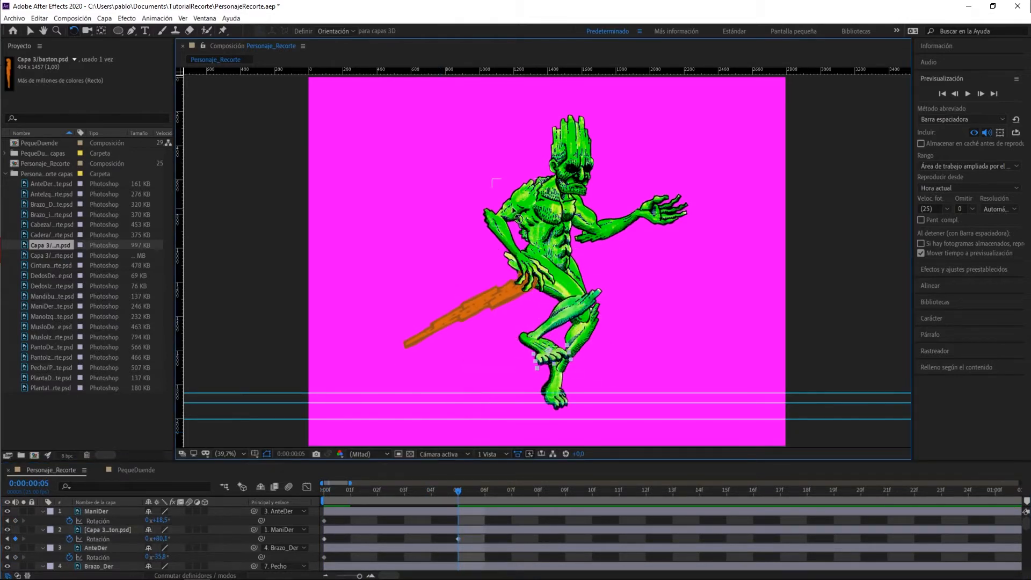
Swing the staff arm forward by rotating its upper arm, forearm, hand and staff.
drag(507, 209, 559, 231)
drag(577, 214, 580, 242)
drag(593, 253, 604, 242)
drag(601, 317, 664, 296)
drag(553, 222, 582, 239)
key(space)
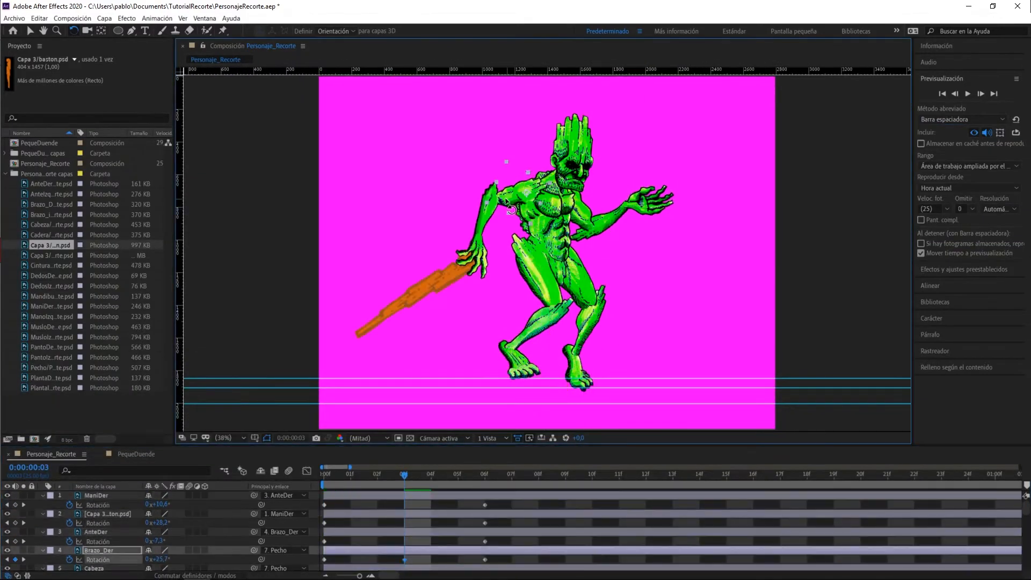
Place a vertical guide through the waist and rotate Cadera to about -27,8° at frame 6.
click(349, 476)
drag(349, 476, 444, 481)
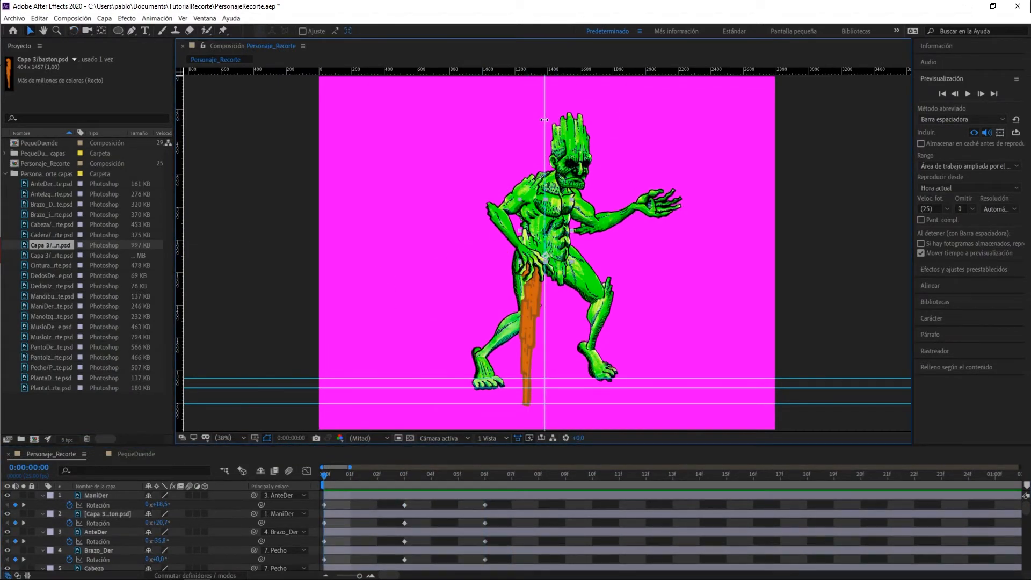
click(404, 474)
click(485, 474)
drag(607, 236, 585, 212)
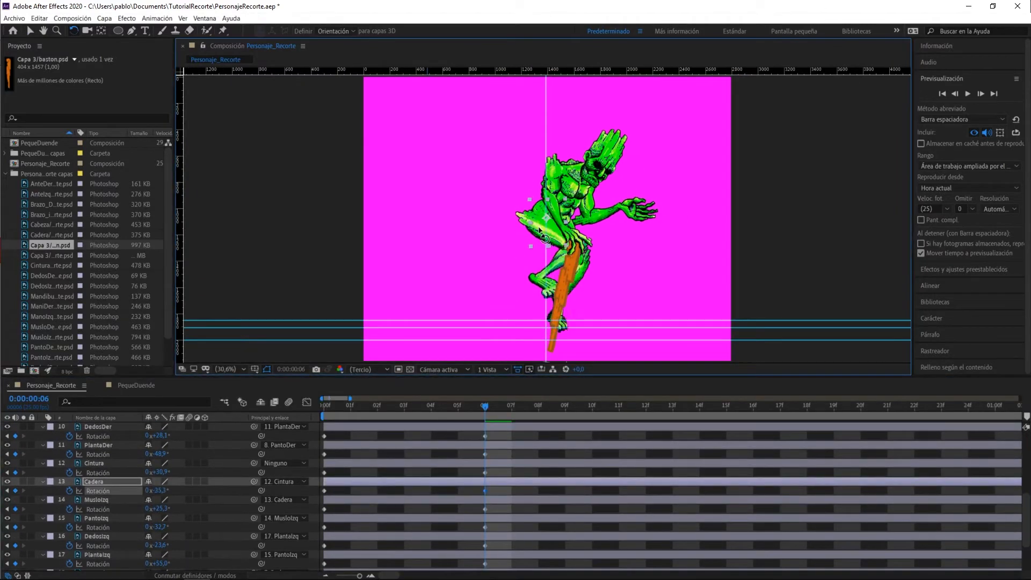
drag(570, 228, 565, 220)
Add Position keyframes to Cintura at frames 0 and 6, raising the body to a vertical position of 1027,5 at frame 6.
click(559, 461)
key(shift+p)
drag(351, 407, 483, 407)
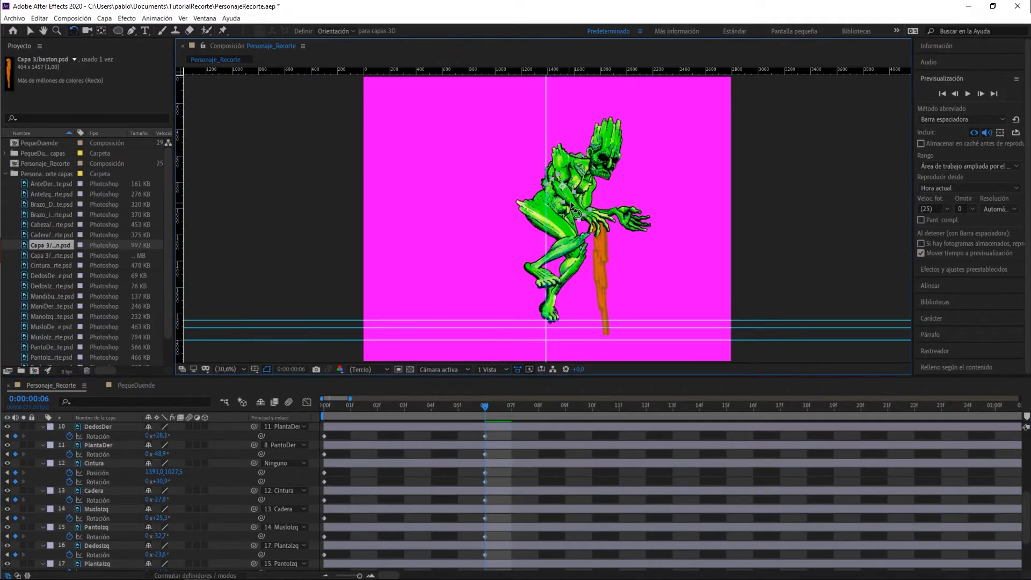
Adjust the staff arm and the raised hand at frame 6, and preview the animation with the work area ending at frame 7.
drag(595, 231, 603, 252)
drag(485, 407, 379, 411)
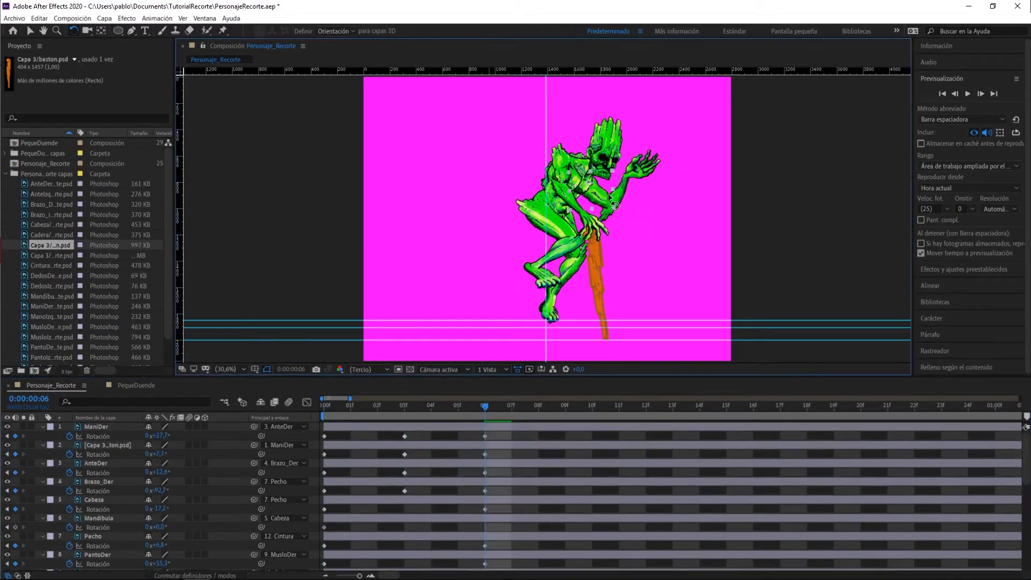
drag(665, 189, 668, 202)
drag(510, 409, 365, 422)
drag(1022, 416, 513, 416)
click(967, 94)
Retime the animation by moving the middle-pose keyframes to frame 5 and the last-pose keyframes to frame 10.
drag(587, 378, 587, 114)
drag(404, 141, 458, 141)
drag(580, 559, 358, 133)
drag(404, 226, 458, 226)
drag(458, 140, 591, 140)
drag(564, 559, 520, 161)
drag(539, 226, 591, 226)
Extend the work area to frame 12 and preview the retimed step.
drag(513, 151, 647, 152)
drag(621, 113, 621, 449)
drag(591, 477, 458, 477)
click(968, 94)
click(969, 94)
At frame 5, fine-tune the rotation of the feet and of the trailing leg's thigh and lower leg.
click(570, 361)
drag(570, 360, 573, 360)
mouse_move(458, 477)
mouse_down()
mouse_move(591, 477)
mouse_move(396, 453)
mouse_move(458, 467)
mouse_up()
click(549, 362)
drag(541, 272, 532, 275)
drag(519, 327, 523, 337)
mouse_move(458, 477)
mouse_down()
mouse_move(426, 469)
mouse_move(491, 474)
mouse_move(395, 477)
mouse_move(458, 476)
mouse_up()
At frame 5, lower the free arm by rotating its forearm and upper arm.
click(564, 204)
click(593, 185)
drag(623, 242, 604, 268)
drag(593, 188, 599, 225)
End the work area at frame 20 and rotate the leg parts there for the second step.
drag(459, 477, 860, 478)
key(n)
drag(553, 301, 580, 391)
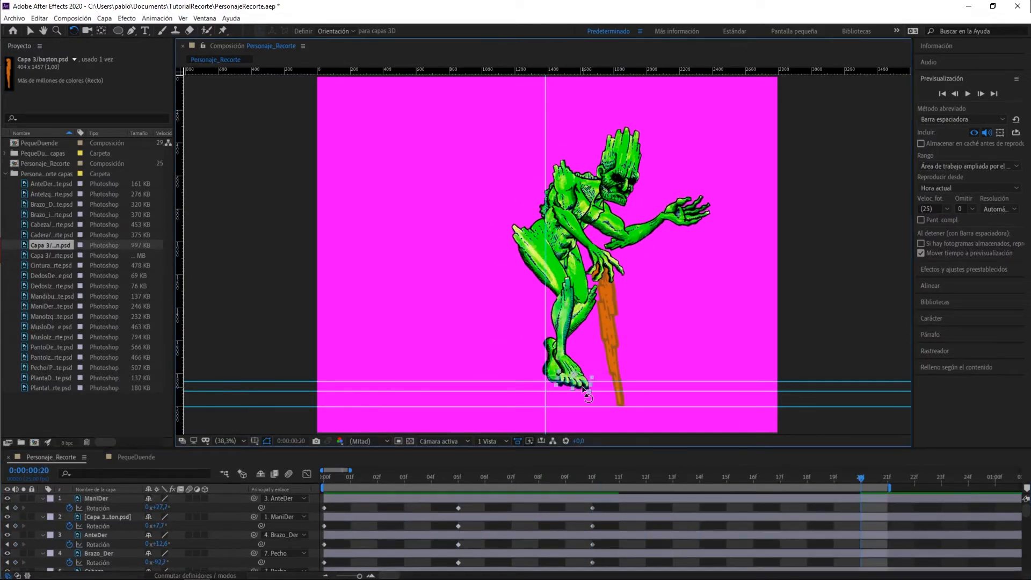
Enlarge the timeline and copy Cintura's first-frame Position and Rotation keyframes to frame 20.
drag(792, 448, 792, 238)
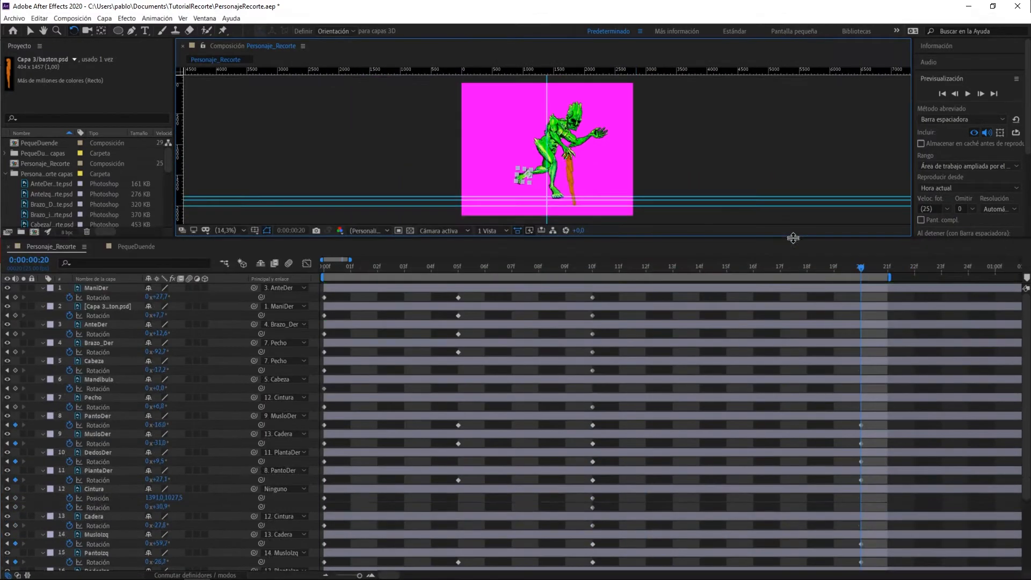
scroll(537, 376, down, 2)
drag(332, 440, 317, 456)
key(ctrl+c)
key(ctrl+v)
Copy the first-frame Rotation keyframes of Pecho and Cadera to frame 20.
click(592, 342)
click(324, 352)
key(ctrl+c)
key(ctrl+v)
click(324, 471)
key(ctrl+c)
key(ctrl+v)
With the composition view enlarged, rotate the head to about +9,2° and adjust both legs' rotations at frame 20.
drag(628, 238, 629, 448)
drag(561, 142, 582, 151)
drag(546, 323, 527, 338)
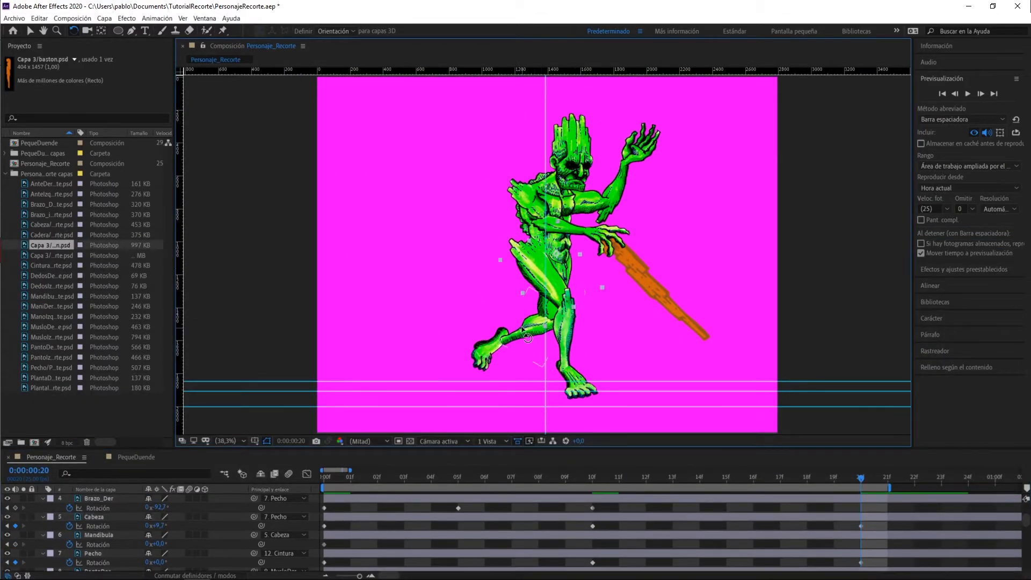
drag(586, 285, 577, 293)
drag(556, 293, 569, 285)
click(576, 370)
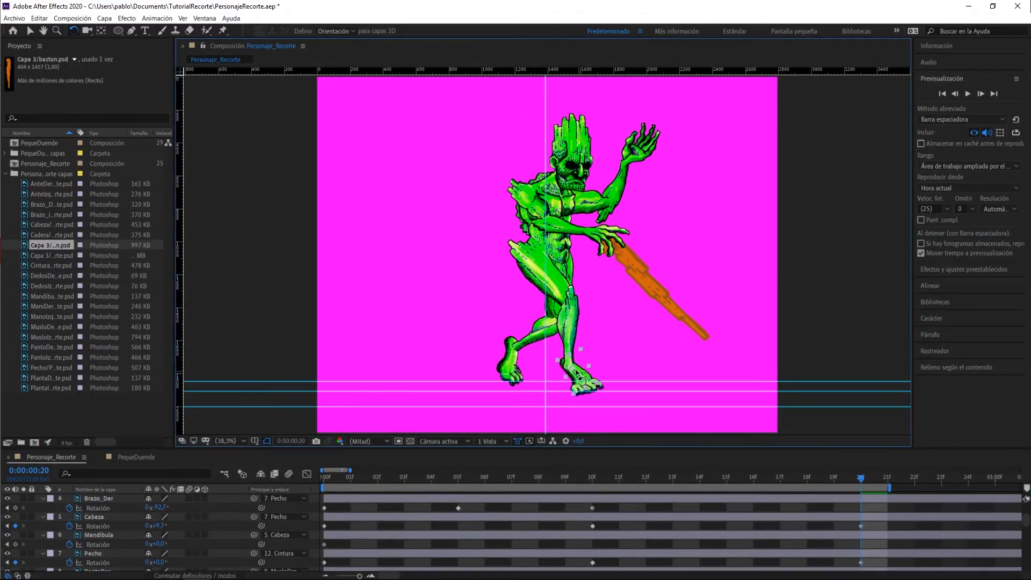
At frame 20, lower the free arm and rotate the staff arm and staff until the tip reaches the lowest guide.
drag(524, 214, 494, 213)
drag(579, 340, 590, 335)
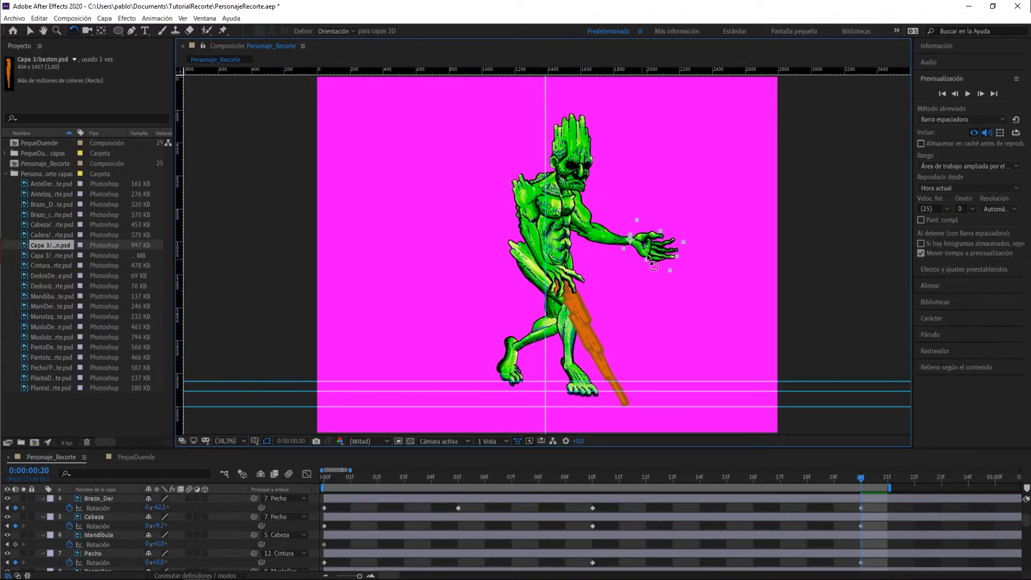
click(573, 161)
Mark the staff tip's frame 10 position with a vertical guide and adjust the staff arm and hand at frame 20 to match it.
drag(861, 477, 593, 523)
drag(180, 354, 624, 355)
drag(592, 478, 861, 484)
drag(523, 214, 522, 218)
drag(561, 281, 566, 280)
Scrub through the poses up to frame 20 and play back the walk.
drag(861, 476, 726, 381)
click(558, 317)
drag(564, 478, 433, 445)
click(861, 526)
click(860, 477)
click(972, 92)
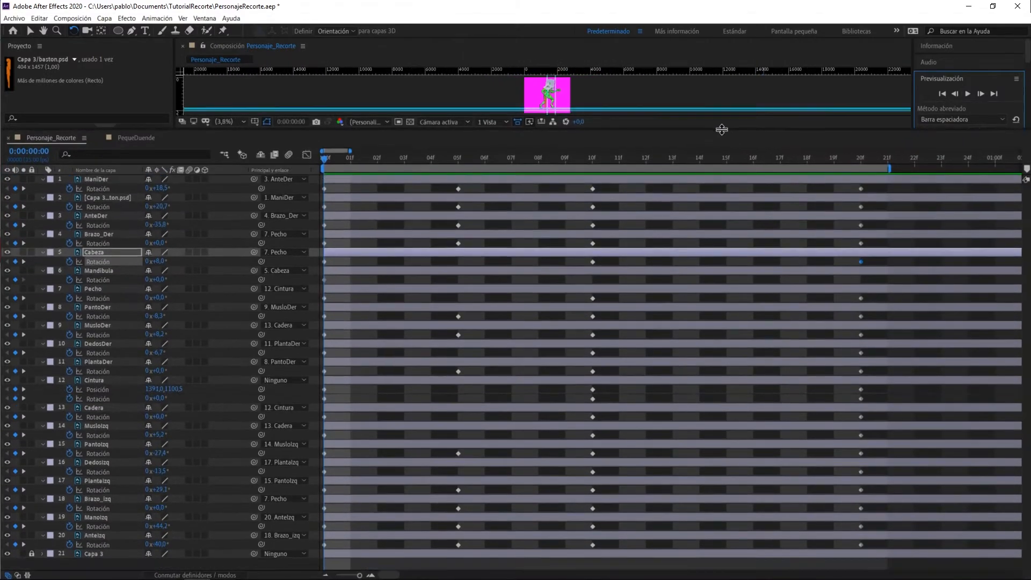
Copy Cintura's frame 10 Position and Rotation keyframes to 0:00:01:05.
drag(562, 158, 674, 160)
drag(452, 405, 432, 389)
key(ctrl+c)
key(ctrl+v)
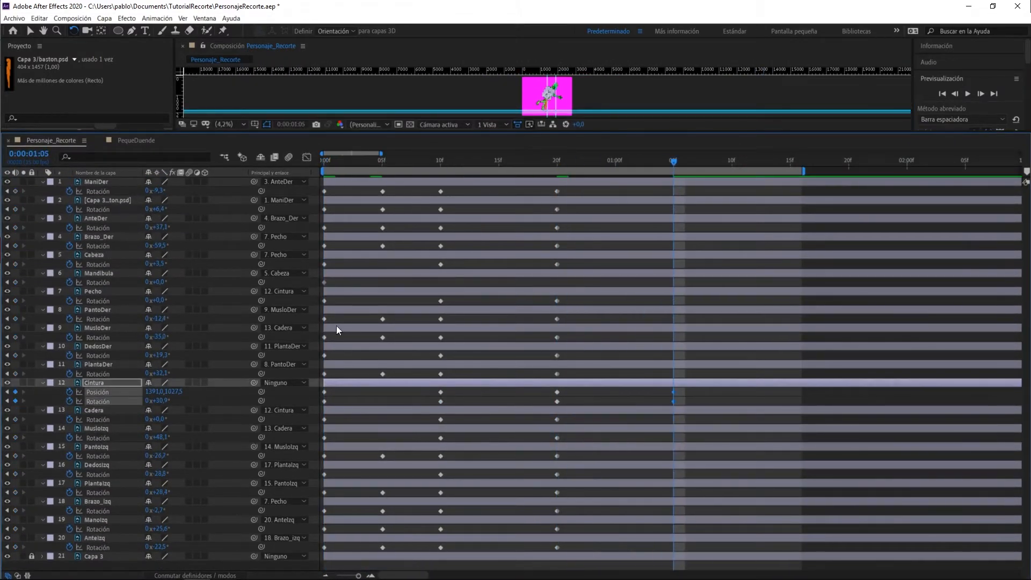
Copy the frame 10 Rotation keyframes of Cadera and Pecho to 0:00:01:05.
click(440, 420)
key(ctrl+c)
key(ctrl+v)
click(447, 300)
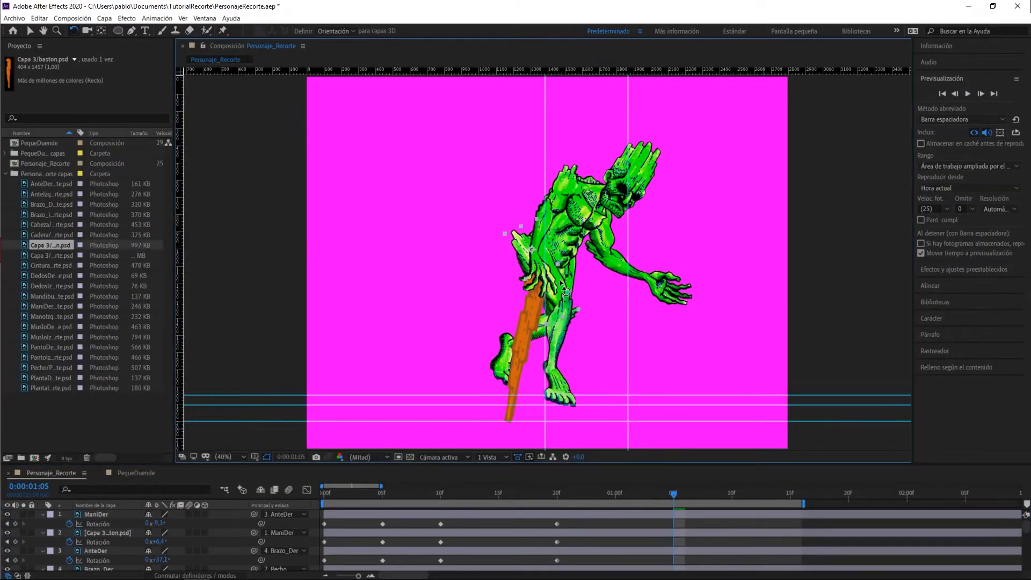
At 0:00:01:05, raise and bend the lifted leg, plant the supporting leg and rotate the head upright.
drag(631, 353, 561, 399)
drag(578, 301, 577, 358)
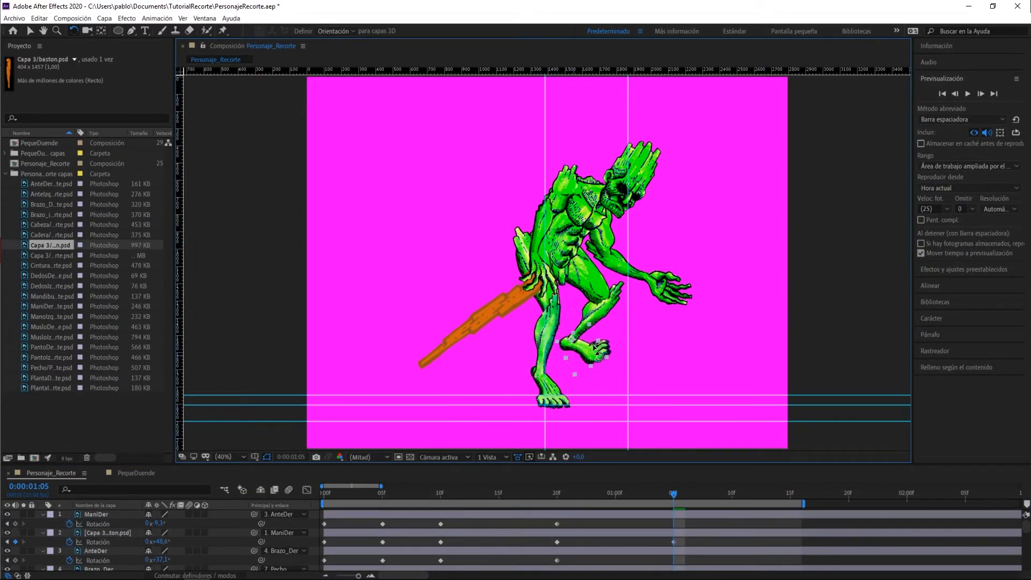
drag(650, 161, 638, 148)
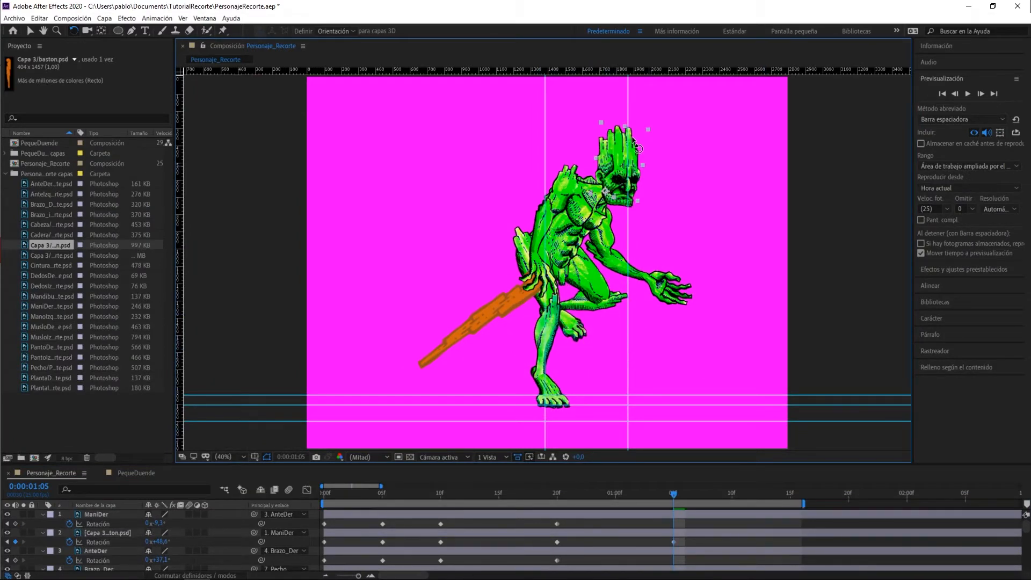
Place a vertical reference guide at frame 0 and rotate the staff arm, hand and staff at 0:00:01:05 toward the lowest guide.
drag(673, 497, 324, 493)
drag(181, 376, 520, 408)
click(673, 492)
drag(539, 253, 559, 252)
drag(566, 292, 552, 293)
drag(496, 328, 533, 351)
At 0:00:01:00, rotate the staff arm, hand and staff so the tip stays on the ground guide.
drag(673, 492, 616, 492)
drag(543, 254, 539, 246)
drag(566, 277, 563, 268)
drag(558, 322, 548, 324)
Fine-tune the staff arm, hand and staff rotations at 0:00:01:05 so the tip rests on the lowest guide.
drag(616, 492, 674, 546)
drag(540, 236, 547, 237)
drag(554, 193, 559, 196)
drag(563, 272, 567, 277)
drag(541, 333, 552, 333)
Mark the free hand's frame 0 position with a vertical and a horizontal guide.
drag(674, 492, 324, 499)
drag(180, 214, 708, 212)
drag(707, 71, 689, 212)
At frame 5, rotate the free arm's segments to align the hand with the horizontal guide.
click(382, 493)
scroll(562, 542, down, 8)
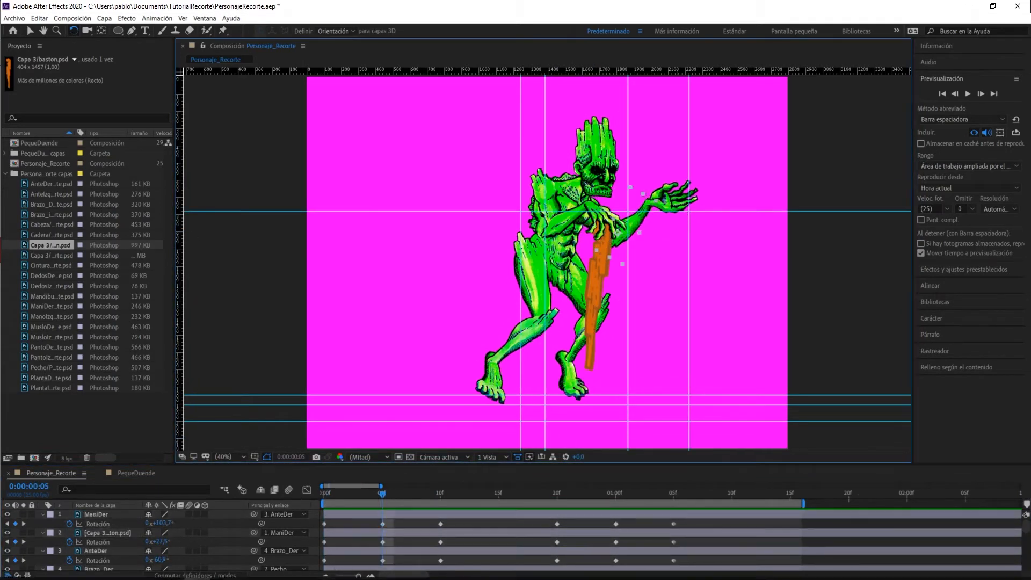
click(562, 548)
click(580, 512)
drag(633, 234, 635, 230)
drag(609, 226, 612, 220)
At frame 10, adjust the free arm and hand to keep them on the horizontal guide.
drag(383, 492, 440, 495)
drag(642, 237, 640, 242)
drag(617, 231, 667, 215)
drag(613, 231, 613, 234)
At frame 20, rotate the free forearm and hand back to the horizontal guide.
drag(441, 494, 557, 498)
drag(642, 237, 640, 231)
drag(669, 214, 667, 212)
Match the free arm and hand to the horizontal guide at 0:00:01:05, checking the frames just before it.
drag(557, 494, 673, 495)
click(627, 494)
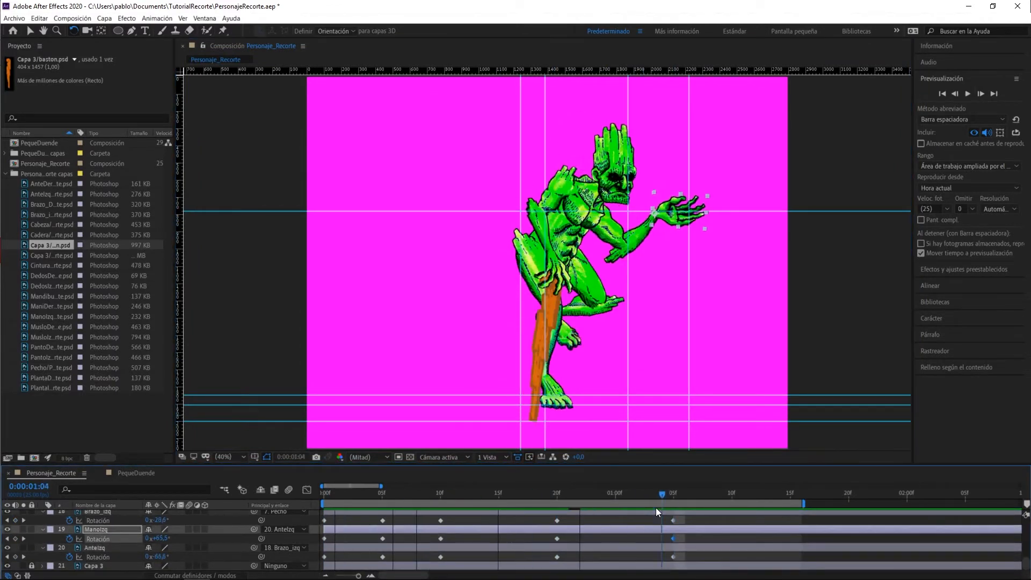
drag(607, 517, 616, 518)
drag(612, 231, 613, 228)
drag(641, 228, 667, 209)
Play back the walk from the first frame in a larger preview.
drag(672, 494, 323, 514)
key(space)
drag(666, 464, 658, 139)
click(616, 169)
Add a Rotation keyframe to Pecho at 0:00:01:00 and adjust the chest's lean.
drag(358, 575, 359, 575)
drag(656, 443, 783, 408)
click(813, 509)
drag(789, 141, 798, 530)
key(alt+shift+r)
click(826, 546)
drag(579, 196, 598, 204)
click(607, 221)
At 0:00:01:00, rotate the thigh, lower leg and toes of the lifted leg into a passing pose and bend the supporting leg.
drag(799, 471, 889, 507)
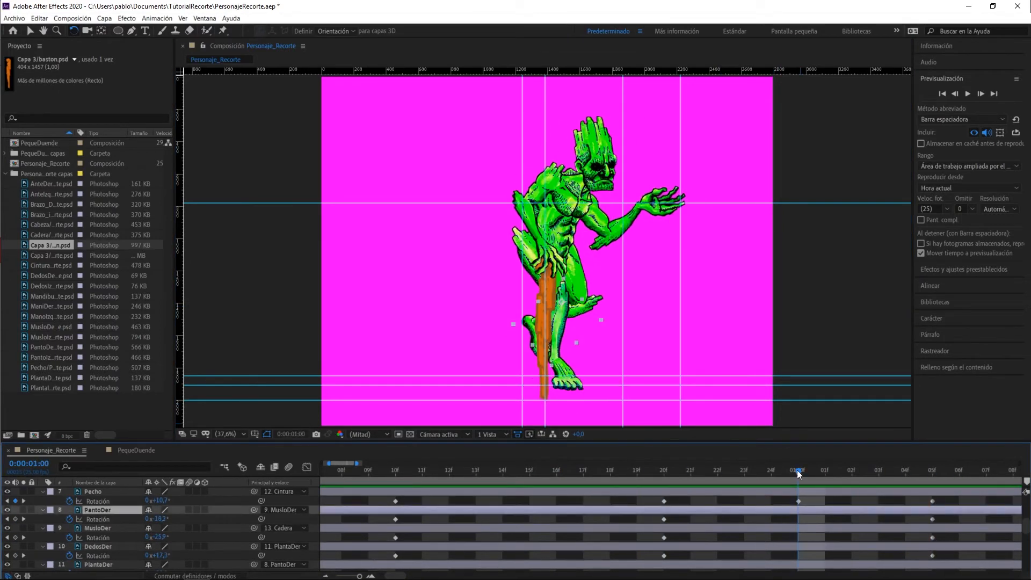
click(568, 295)
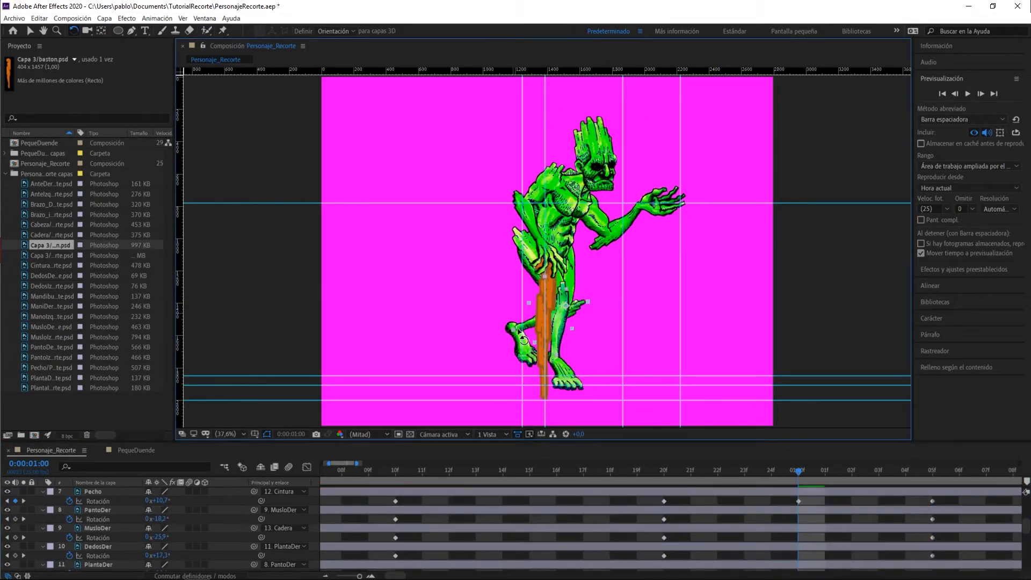
mouse_move(792, 481)
mouse_down()
mouse_move(573, 483)
mouse_move(798, 481)
mouse_up()
click(564, 299)
drag(572, 284, 601, 273)
drag(798, 472, 969, 487)
click(576, 312)
click(550, 371)
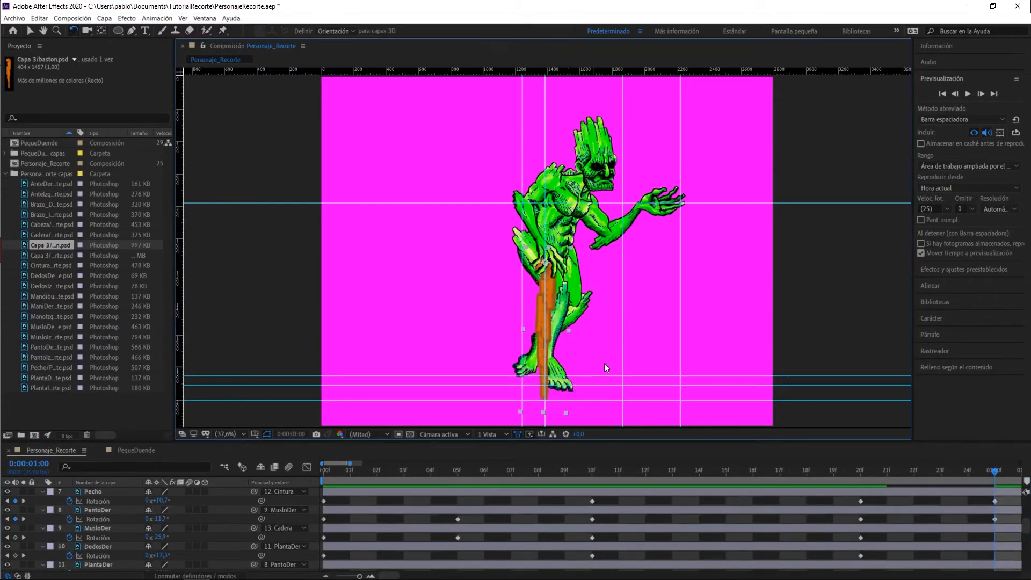
scroll(910, 537, down, 3)
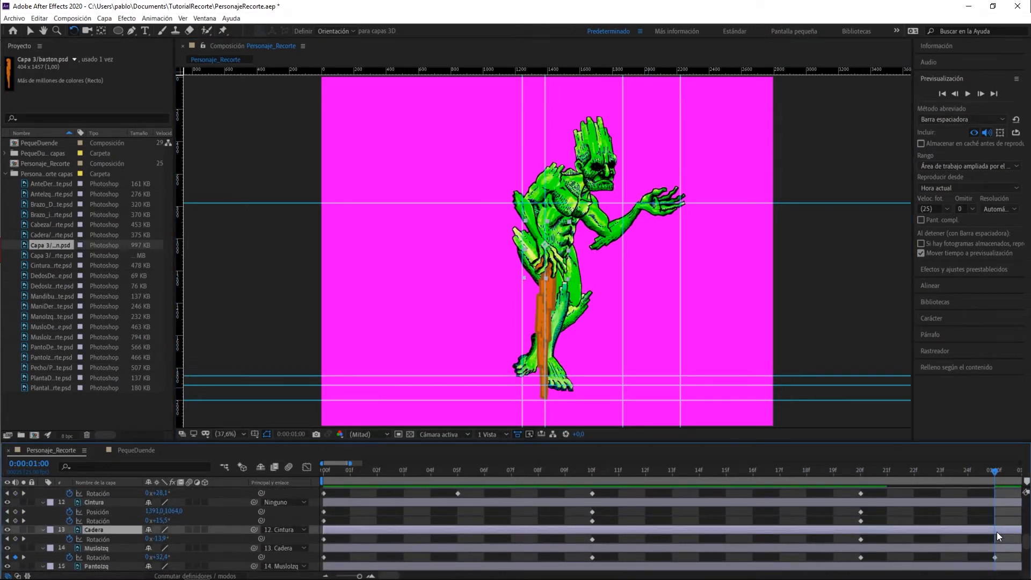
key(minus)
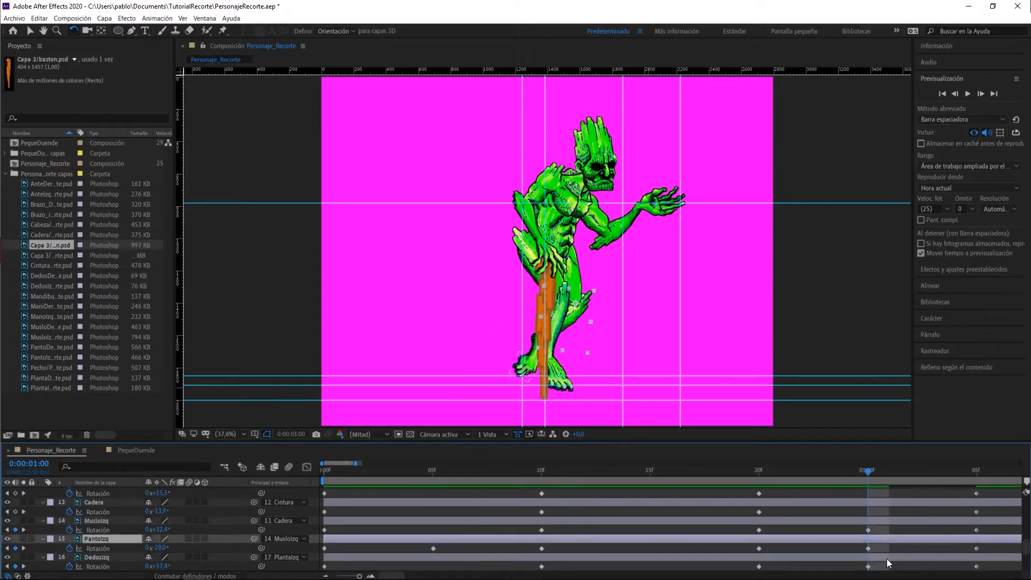
At 0:00:01:00, adjust the Rotation of PlantaDer, DedosDer and MusloDer to set the supporting foot on the ground.
scroll(942, 547, up, 3)
click(942, 539)
drag(558, 376, 572, 380)
click(942, 521)
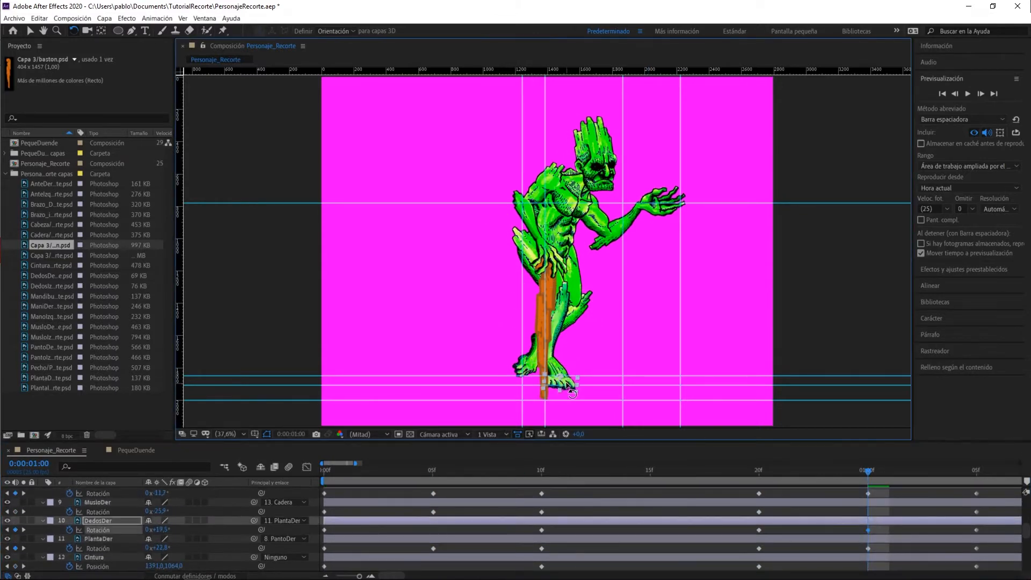
click(942, 503)
drag(555, 328, 563, 325)
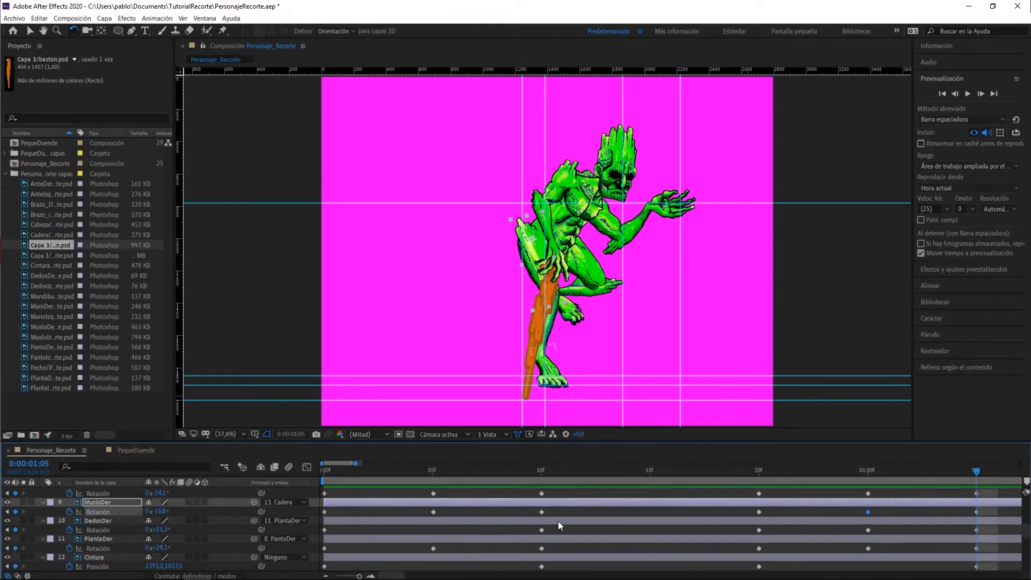
Delete the toe layers' Rotation keyframes at 0:00:01:00.
click(868, 521)
key(Delete)
click(868, 557)
key(Delete)
At 0:00:01:00, adjust the staff arm, hand and staff to place the tip further forward on the lowest guide.
drag(976, 475, 868, 475)
scroll(881, 489, up, 2)
click(881, 490)
click(881, 509)
click(882, 545)
scroll(882, 545, down, 2)
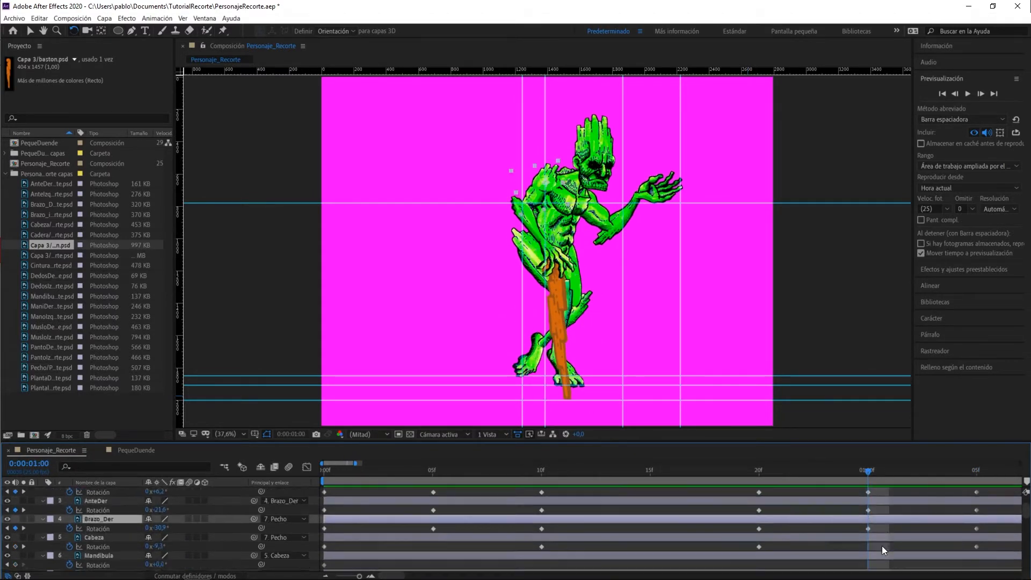
click(882, 510)
click(883, 528)
Go through the remaining layers at 0:00:01:00, lower the free arm and hand, and play back the walk.
scroll(883, 549, down, 1)
click(884, 537)
scroll(884, 550, down, 2)
click(884, 537)
scroll(884, 542, down, 3)
click(881, 518)
scroll(883, 554, down, 2)
click(885, 518)
click(886, 537)
click(888, 555)
scroll(891, 546, down, 2)
key(minus)
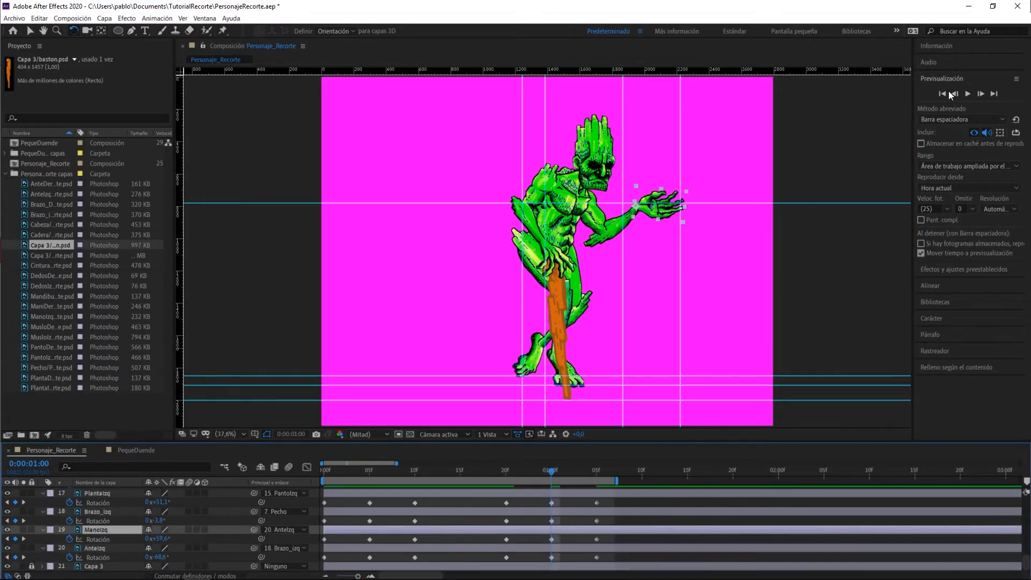
click(969, 94)
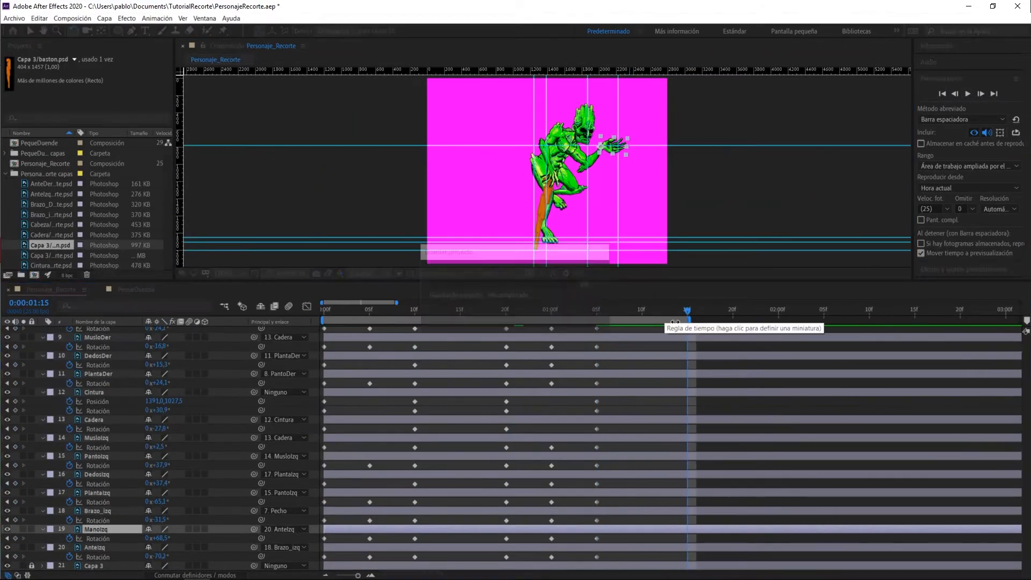
Copy the frame 0 Rotation keyframes of the layers from ManiDer to PantoDer to 0:00:01:15.
key(ctrl+c)
key(ctrl+v)
click(323, 358)
key(ctrl+c)
key(ctrl+v)
click(324, 377)
key(ctrl+c)
key(ctrl+v)
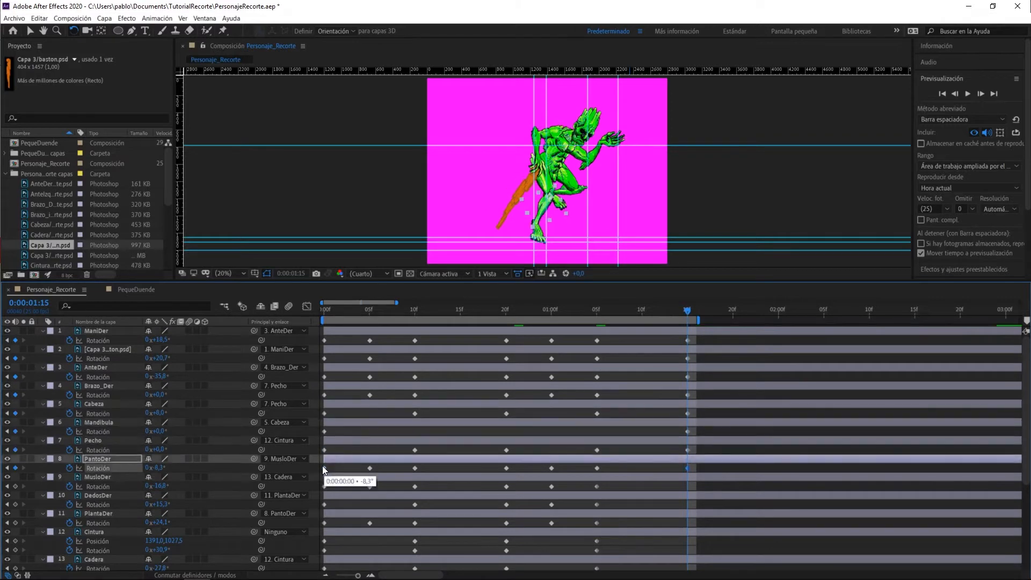
Copy the frame 0 keyframes of PlantaDer, Cintura's Position and Rotation, and the remaining layers to 0:00:01:15, and play the result.
click(324, 523)
key(ctrl+c)
key(ctrl+v)
click(323, 542)
shift+click(323, 551)
key(ctrl+c)
key(ctrl+v)
scroll(325, 543, down, 3)
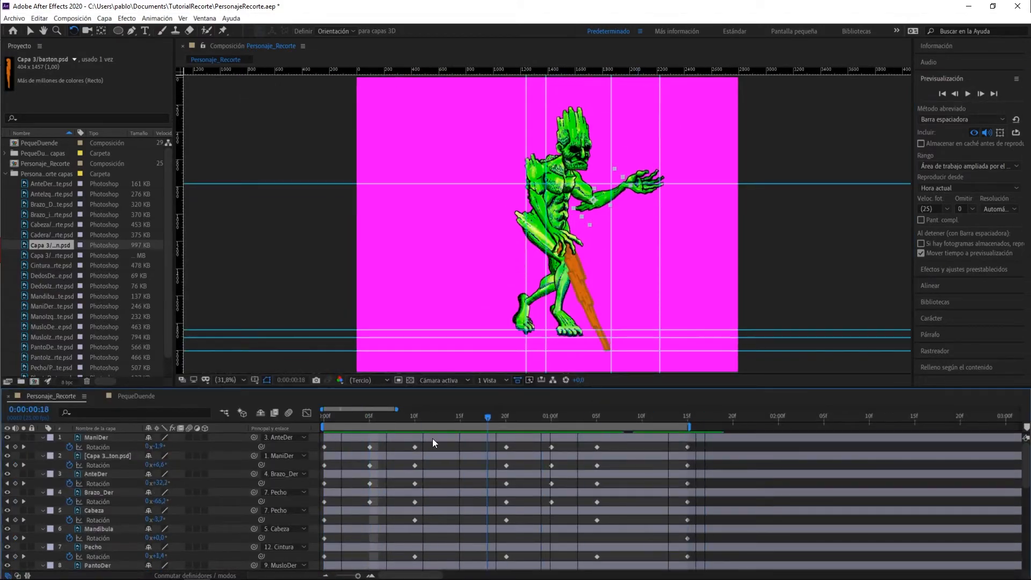
click(967, 94)
click(967, 95)
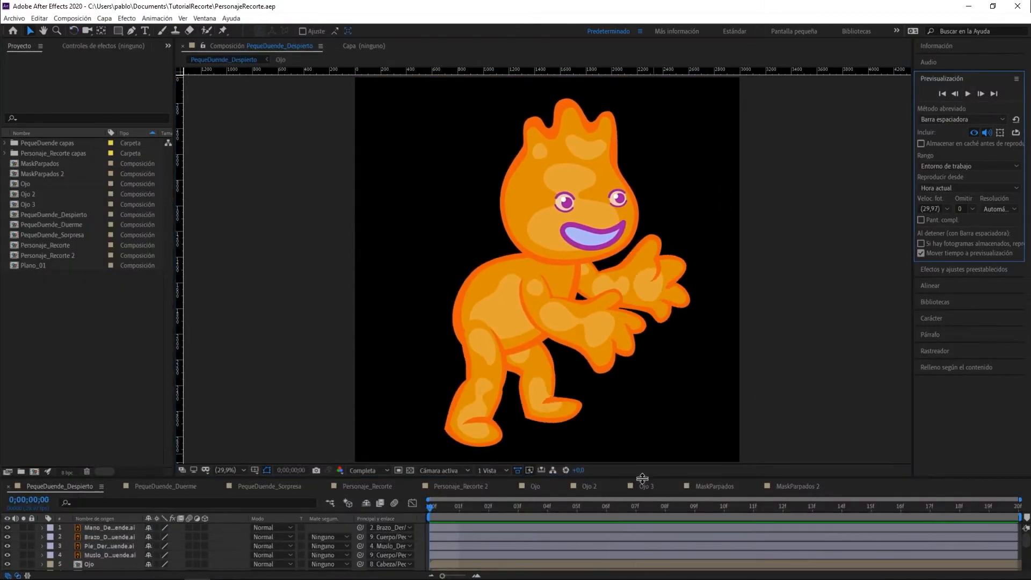
Reveal the Rotation of all PequeDuende_Despierto layers and also the Position of Cuerpo.
drag(643, 478, 642, 217)
key(ctrl+a)
key(r)
click(107, 413)
key(shift+p)
Step through the PequeDuende_Despierto keyframes, play the animation and collapse the layer properties.
drag(685, 217, 686, 350)
scroll(172, 532, down, 1)
click(23, 528)
click(7, 528)
key(space)
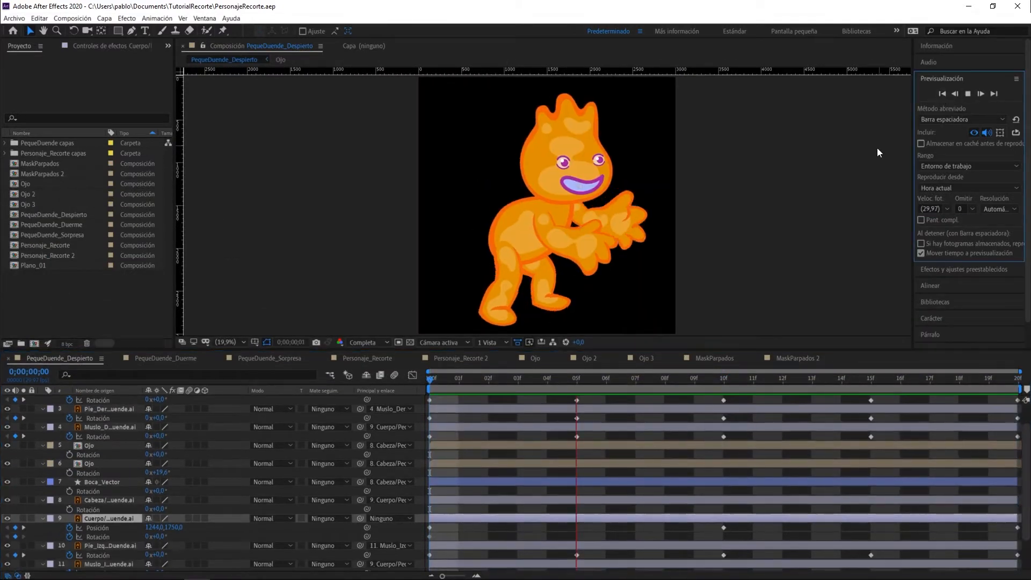
key(space)
key(ctrl+a)
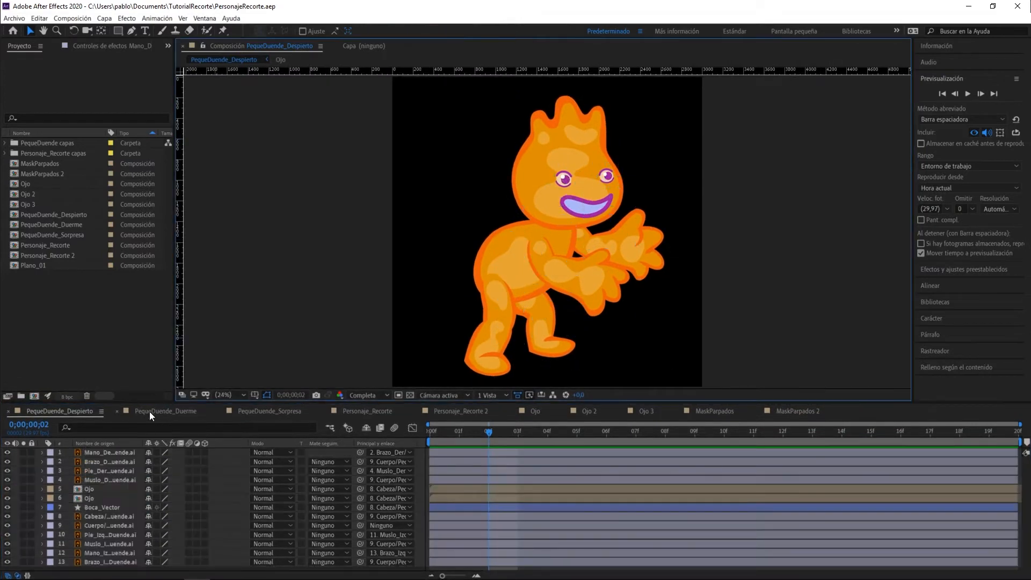
Open the PequeDuende_Duerme composition and play back its animation.
click(151, 411)
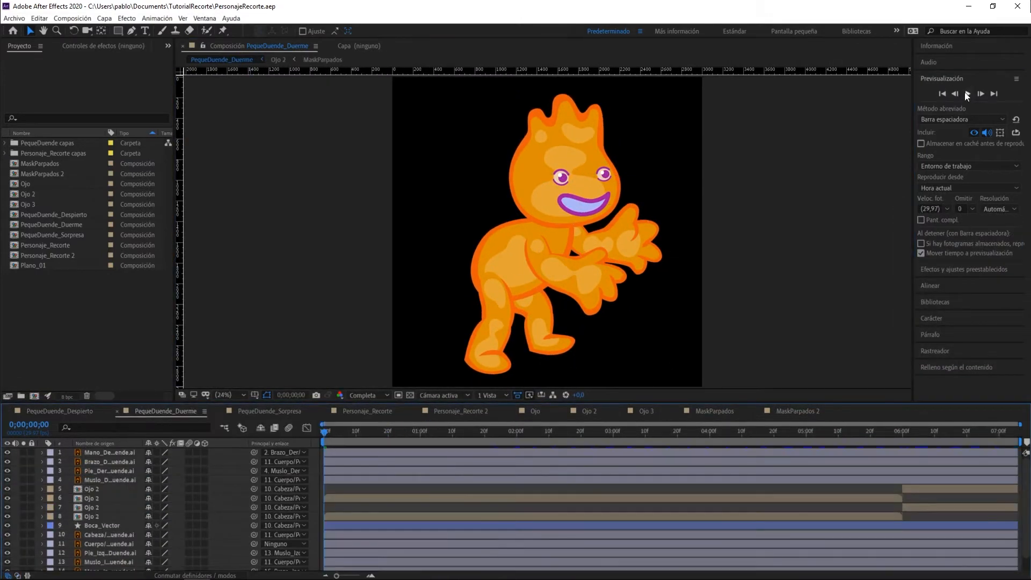
click(967, 93)
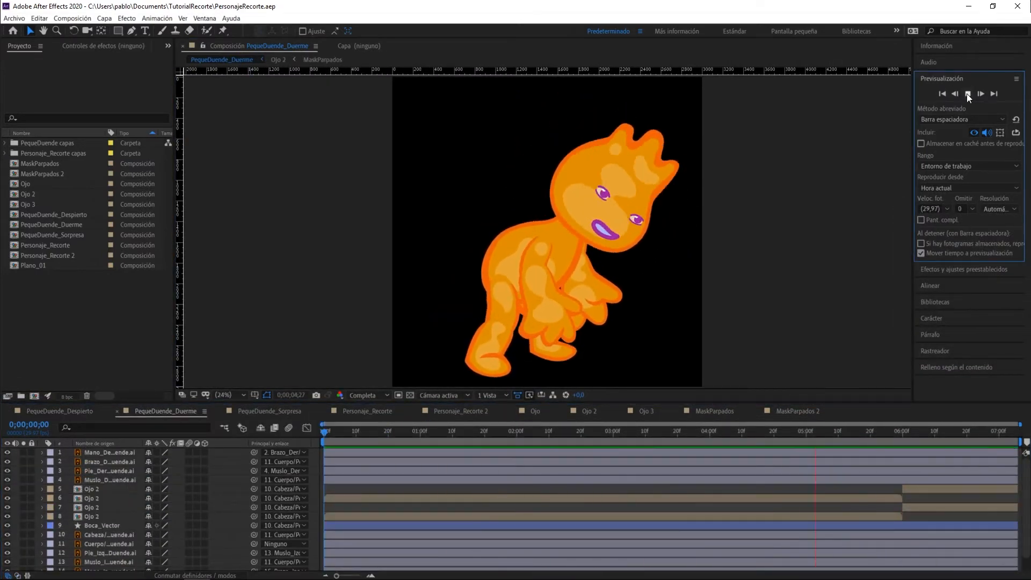
key(space)
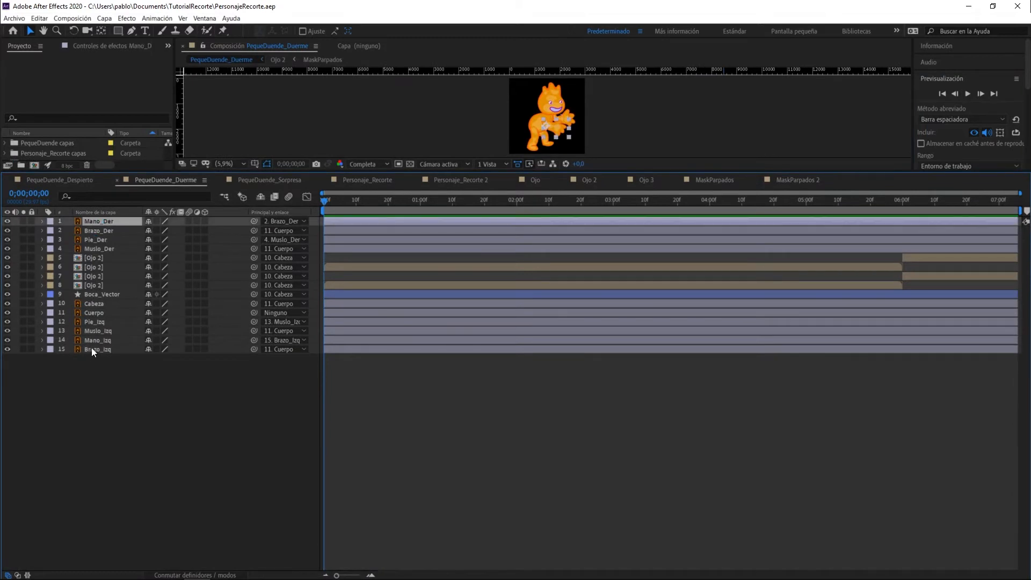
Reveal the Rotation keyframes of all PequeDuende_Duerme layers, step through them to the last pose and collapse them.
key(ctrl+a)
key(r)
click(423, 523)
drag(644, 172, 652, 244)
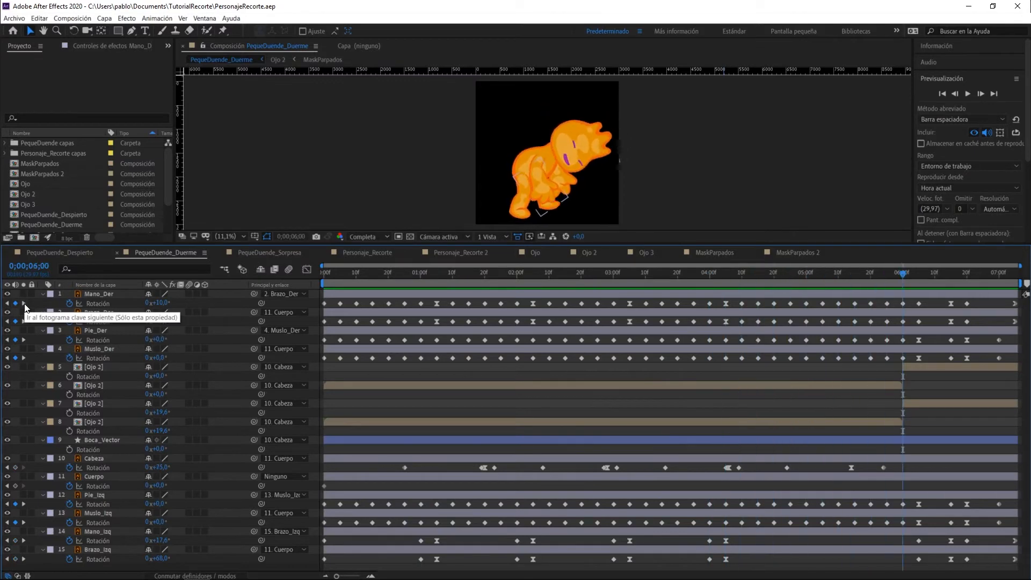
click(99, 294)
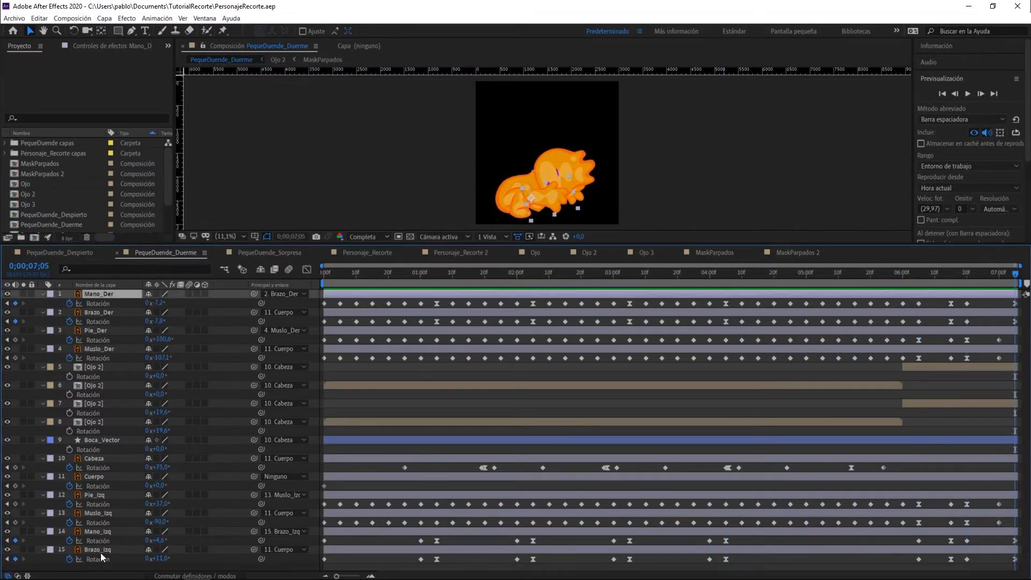
shift+click(91, 549)
key(r)
drag(602, 245, 644, 379)
Open the PequeDuende_Sorpresa composition and play back its animation.
click(747, 188)
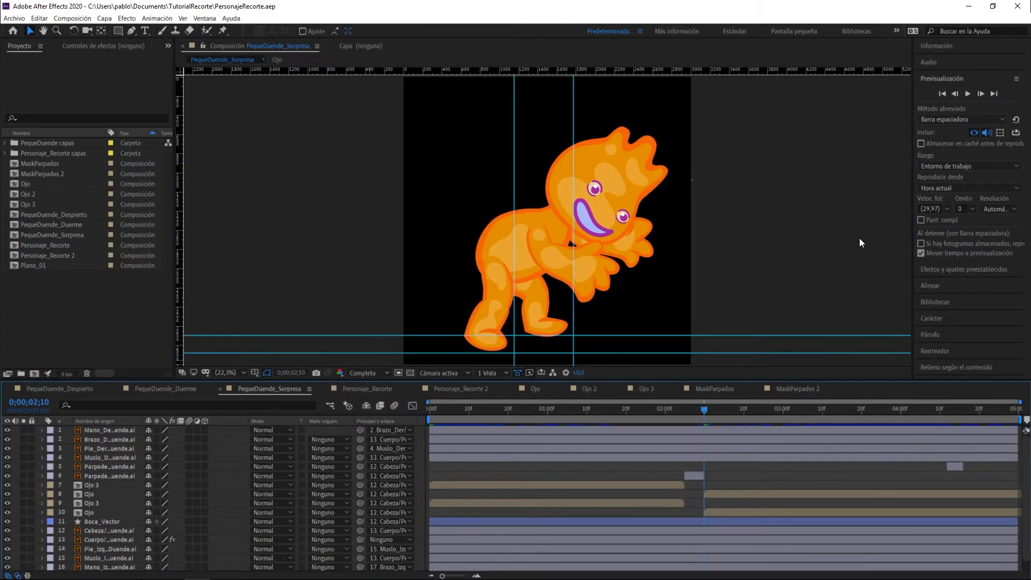
key(space)
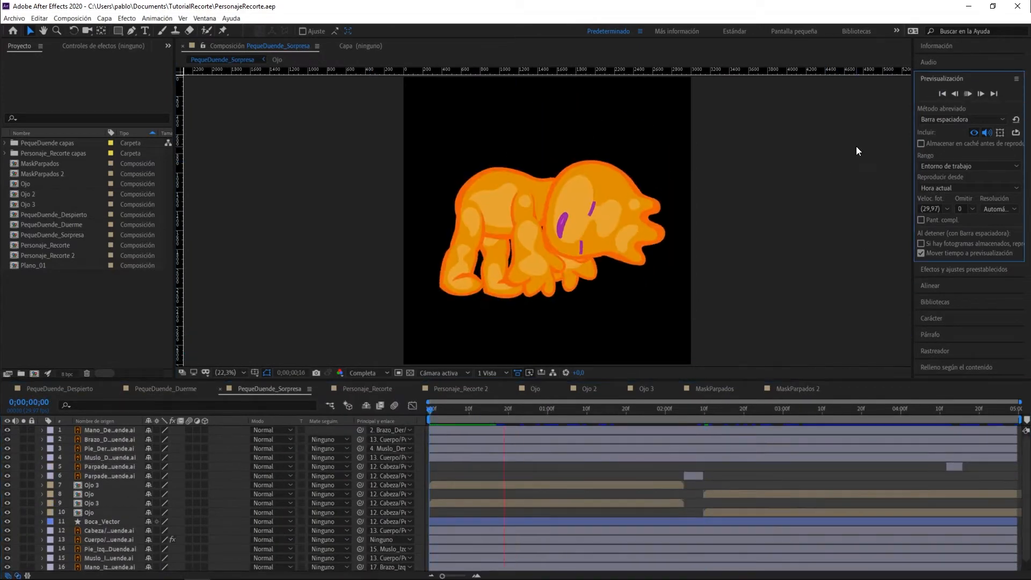
key(space)
Reveal the Rotation keyframes of all PequeDuende_Sorpresa layers and step through the poses to 0;00;04;20.
drag(699, 378, 662, 209)
click(107, 224)
shift+click(105, 370)
key(r)
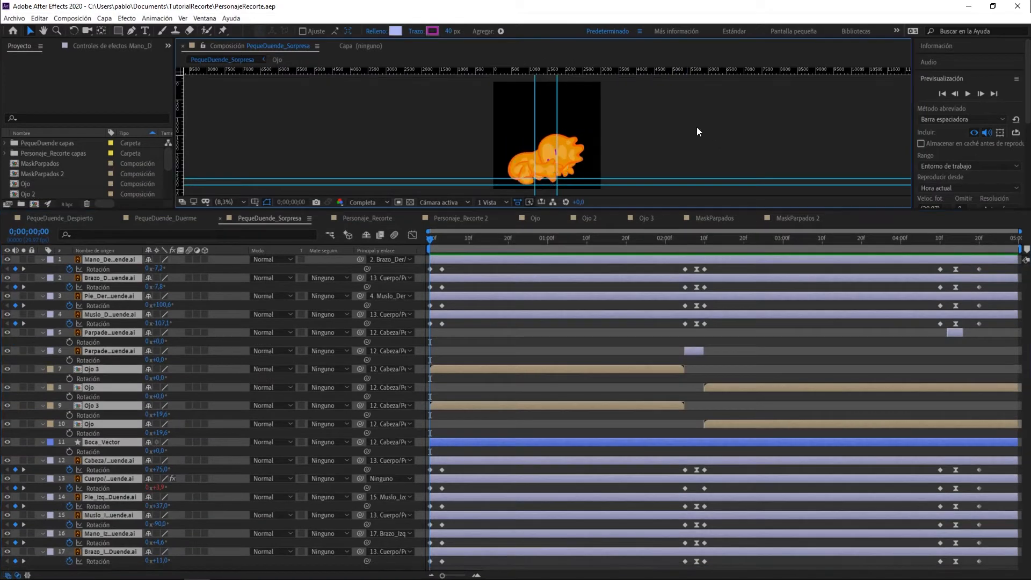
click(23, 305)
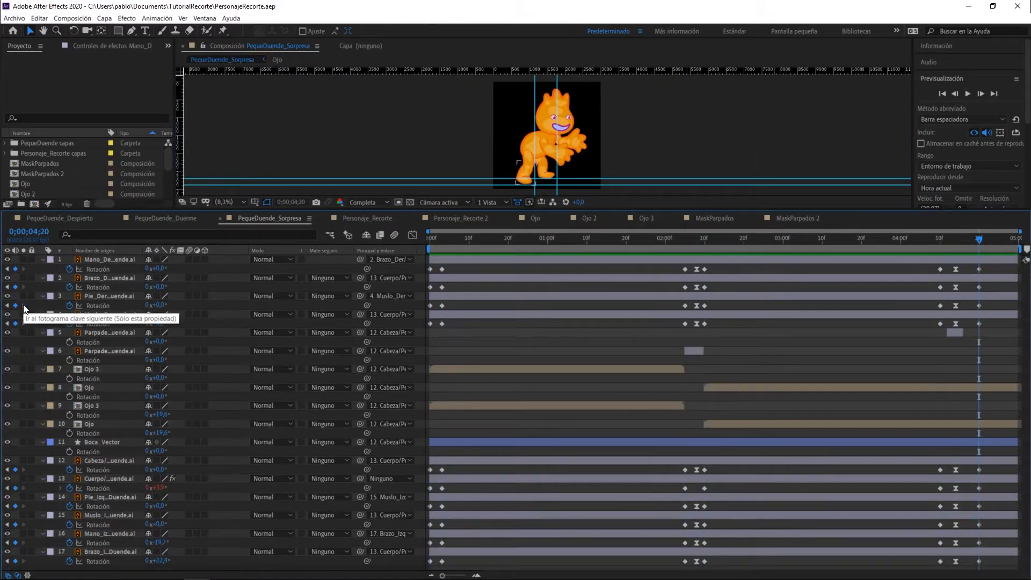
Expand the Cuerpo layer to inspect its slider control keyframes and the expression on Rotation.
click(456, 478)
click(43, 478)
click(43, 478)
click(95, 534)
click(60, 534)
click(52, 488)
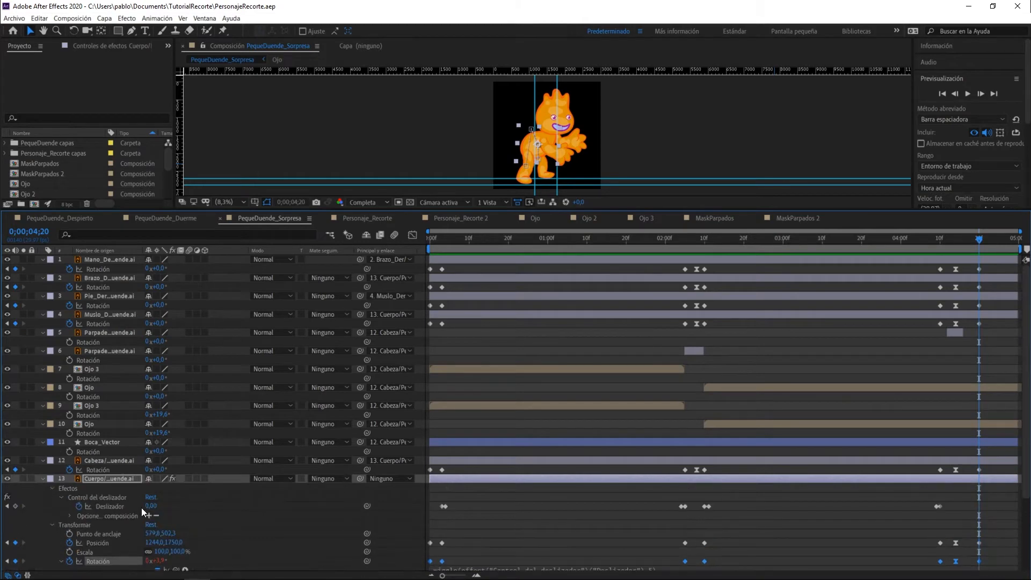
Collapse the properties of all PequeDuende_Sorpresa layers and show layer names instead of source names.
click(94, 260)
scroll(98, 322, down, 3)
shift+click(102, 555)
key(u)
mouse_move(142, 250)
mouse_down()
mouse_move(194, 250)
mouse_move(135, 251)
mouse_up()
click(102, 250)
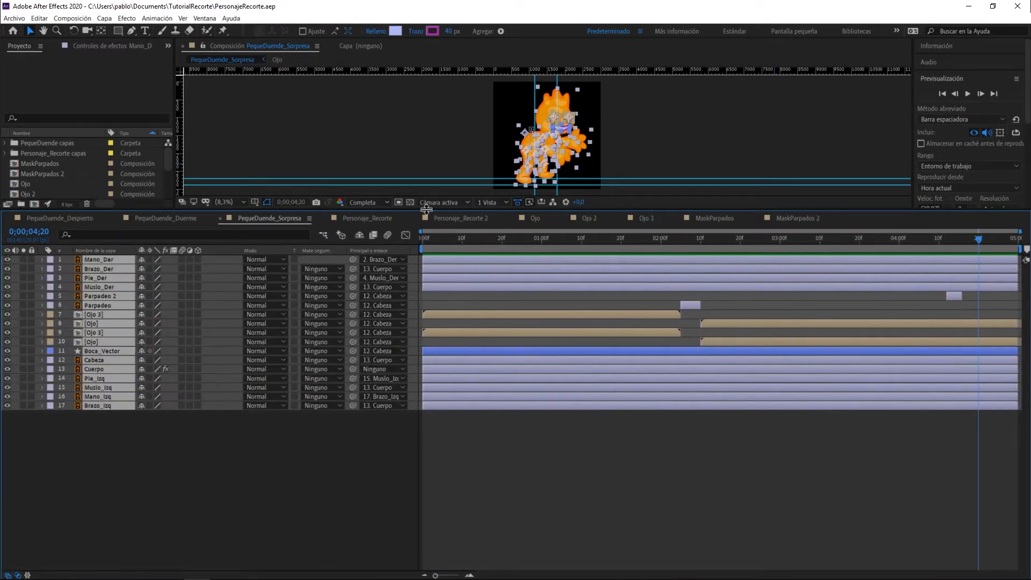
Enlarge the preview and play PequeDuende_Sorpresa from its first frame.
drag(424, 211, 425, 360)
click(942, 94)
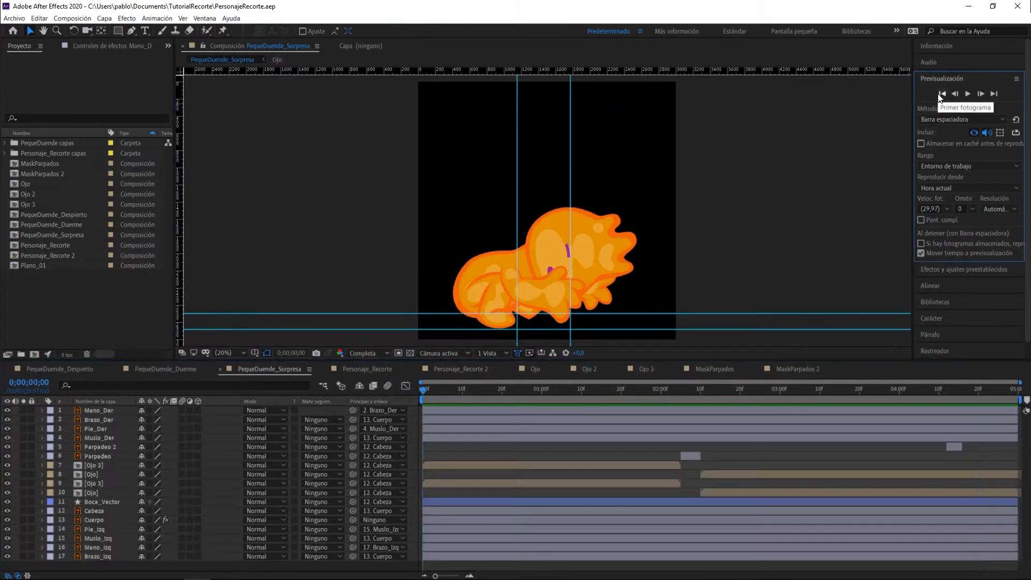
click(967, 94)
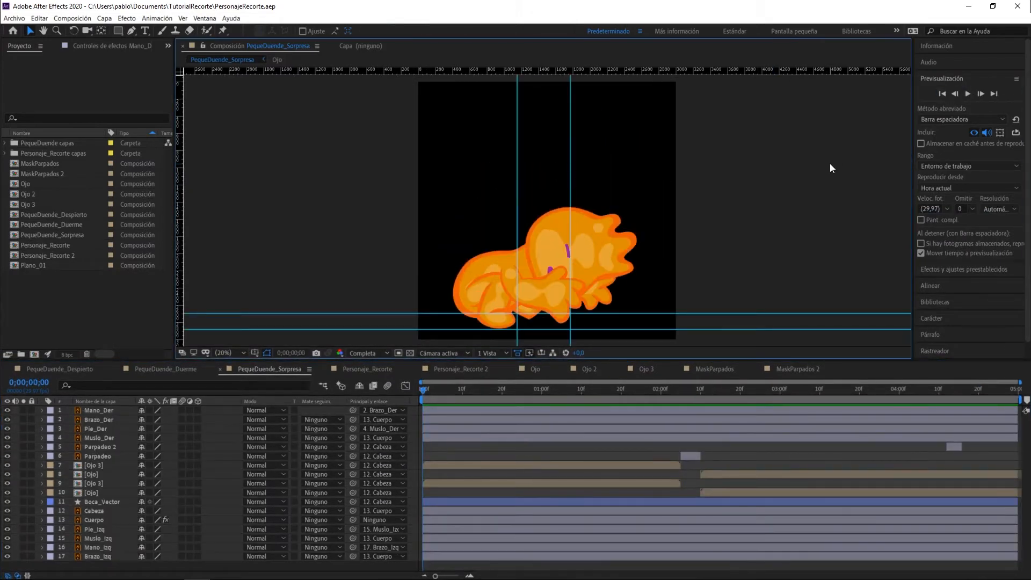
Open Personaje_Recorte, preview it and reveal the Rotation keyframes of all its layers.
click(363, 369)
click(968, 93)
click(968, 93)
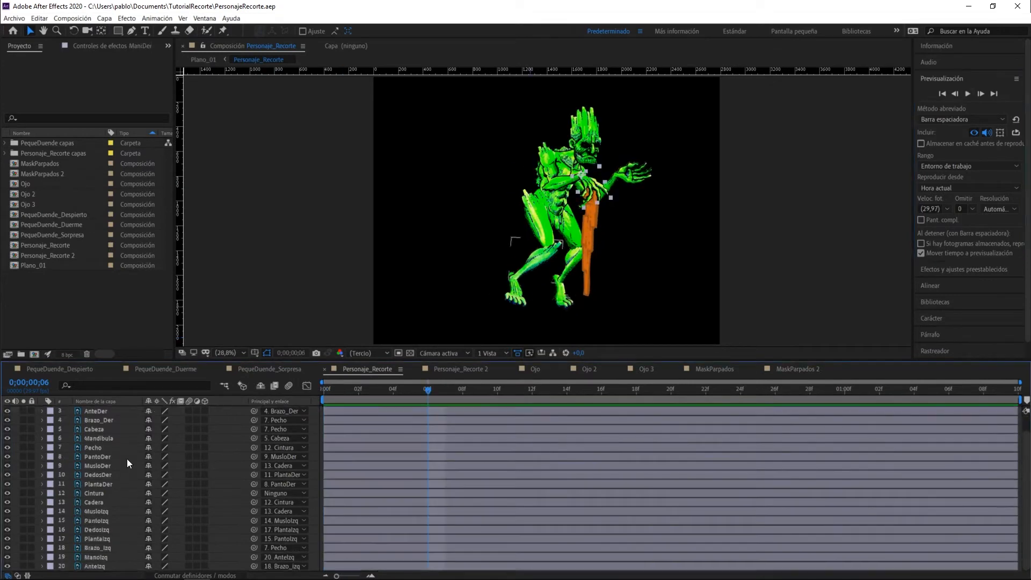
key(ctrl+a)
key(u)
click(336, 482)
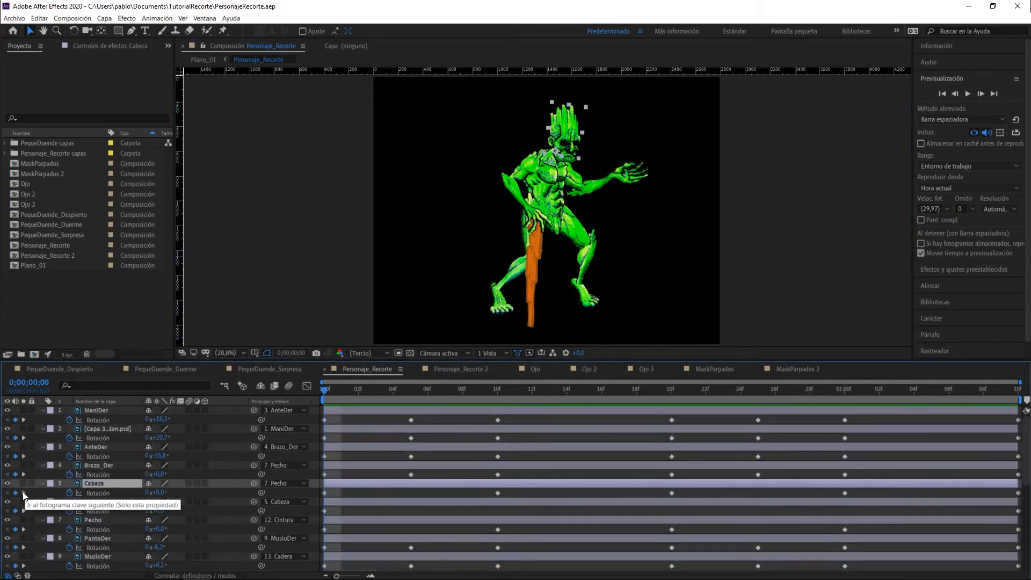
key(space)
key(space)
Step through ManiDer's Rotation keyframes to examine the walk poses, and return to the first frame.
click(23, 420)
click(23, 420)
click(23, 419)
click(23, 420)
click(23, 420)
click(8, 419)
click(942, 93)
scroll(130, 493, down, 5)
scroll(130, 488, up, 5)
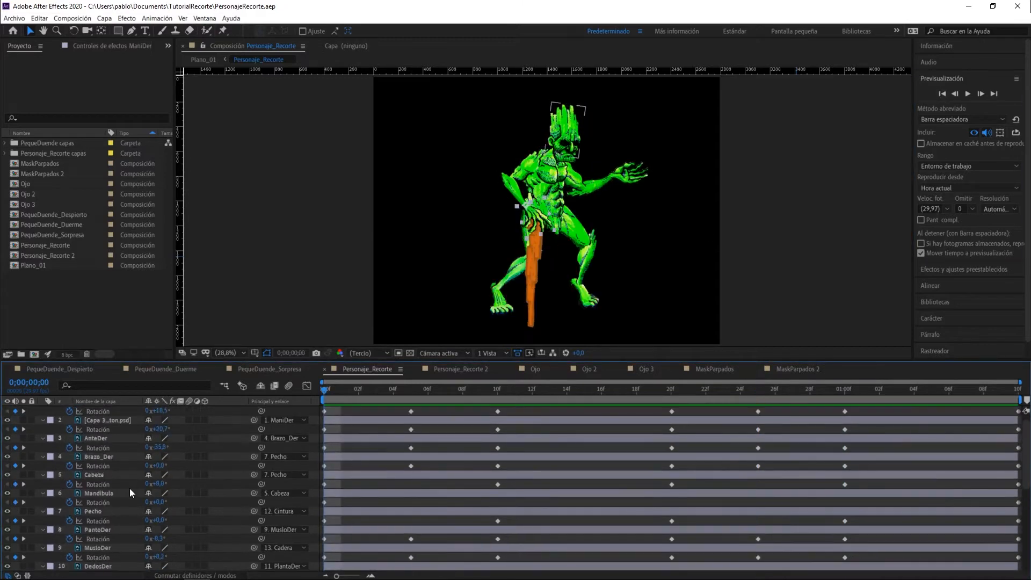
Select all Personaje_Recorte layers and collapse their keyframed properties.
click(91, 501)
key(shift+p)
click(93, 410)
scroll(99, 505, down, 4)
shift+click(93, 555)
scroll(92, 556, up, 5)
key(u)
shift+click(95, 409)
key(u)
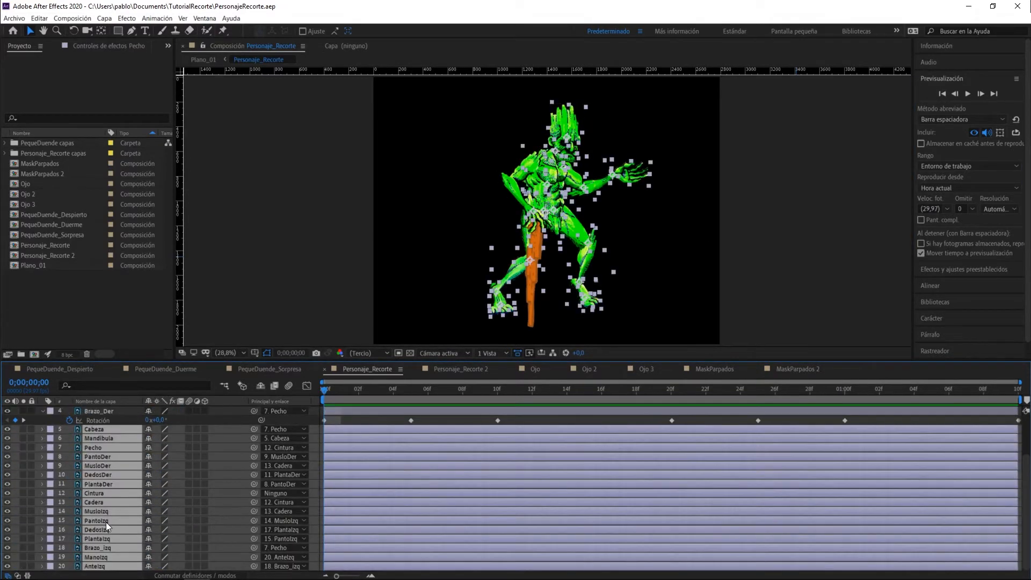
scroll(105, 521, up, 3)
shift+click(97, 410)
key(u)
key(u)
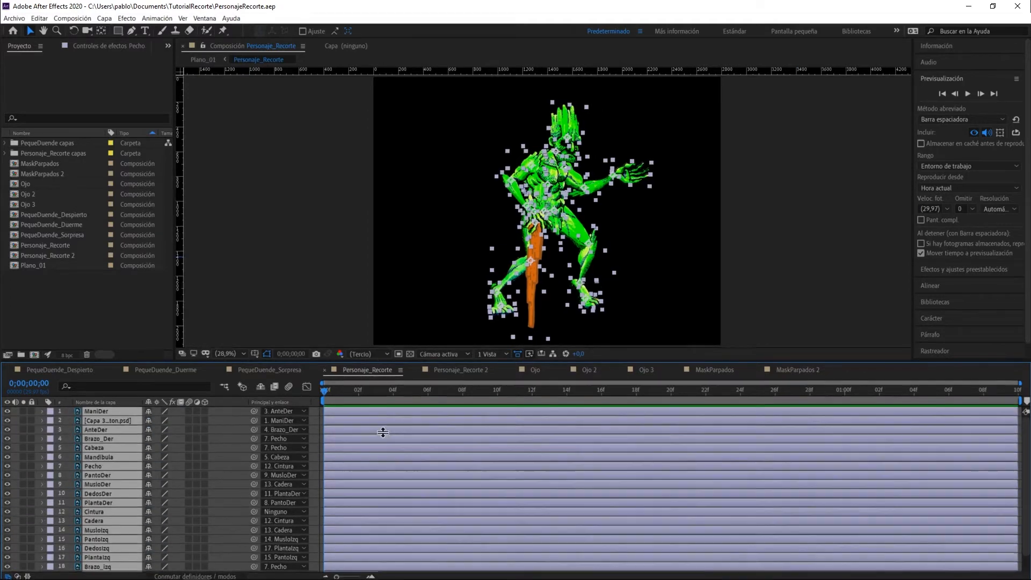
Enlarge the preview area and play Personaje_Recorte.
drag(371, 359, 370, 441)
click(805, 214)
click(967, 93)
key(space)
Switch to Personaje_Recorte 2, play it and enlarge the timeline area.
click(463, 451)
click(965, 94)
click(967, 94)
drag(633, 443, 633, 235)
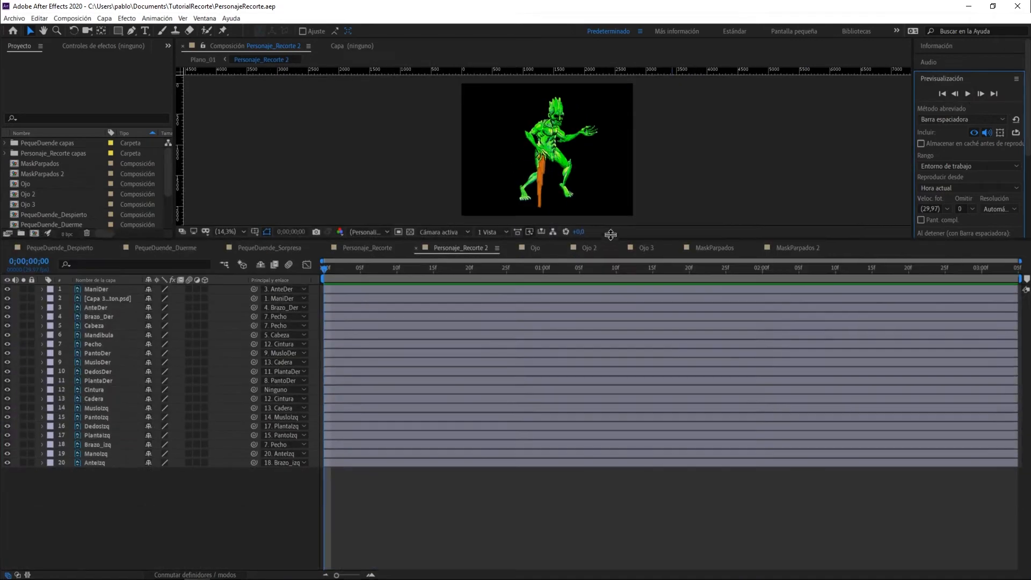
Reveal all Rotation keyframes in Personaje_Recorte 2, scrub to 0;00;02;06, collapse the layers and enlarge the preview again.
key(ctrl+a)
key(u)
drag(324, 263, 805, 338)
scroll(827, 356, down, 3)
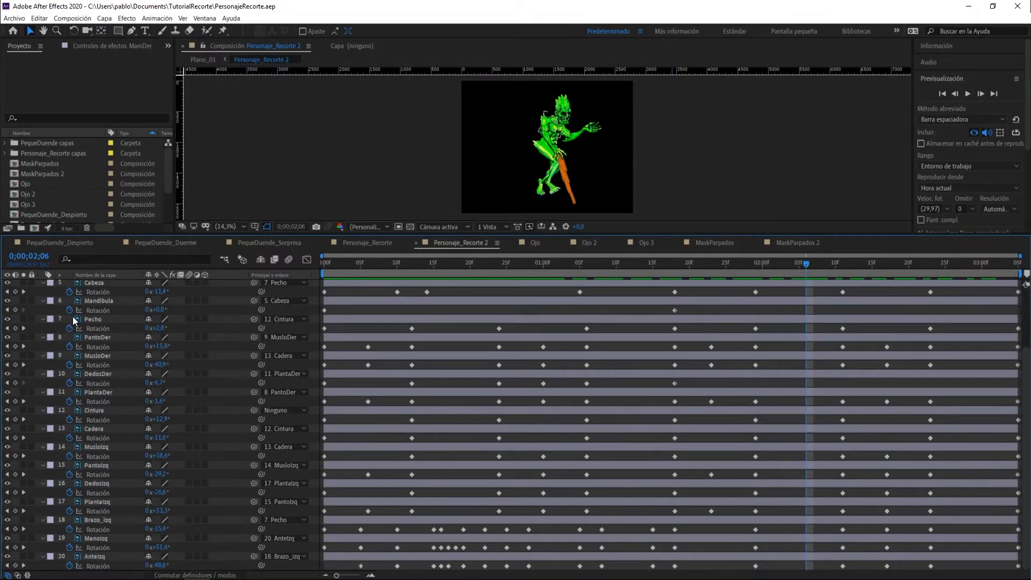
key(u)
drag(636, 234, 636, 453)
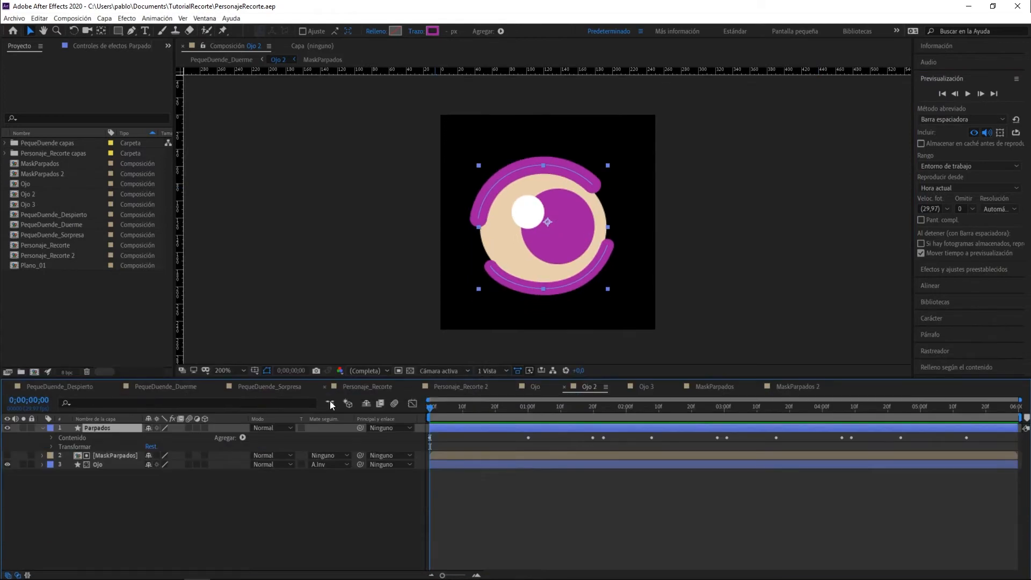
Step through the Trazado keyframes of the Parpados layer's Forma 1 in Ojo 2 up to 0;00;05;14.
click(61, 446)
click(23, 464)
click(23, 465)
click(23, 465)
click(24, 464)
click(23, 465)
click(23, 465)
click(23, 464)
click(23, 465)
click(70, 456)
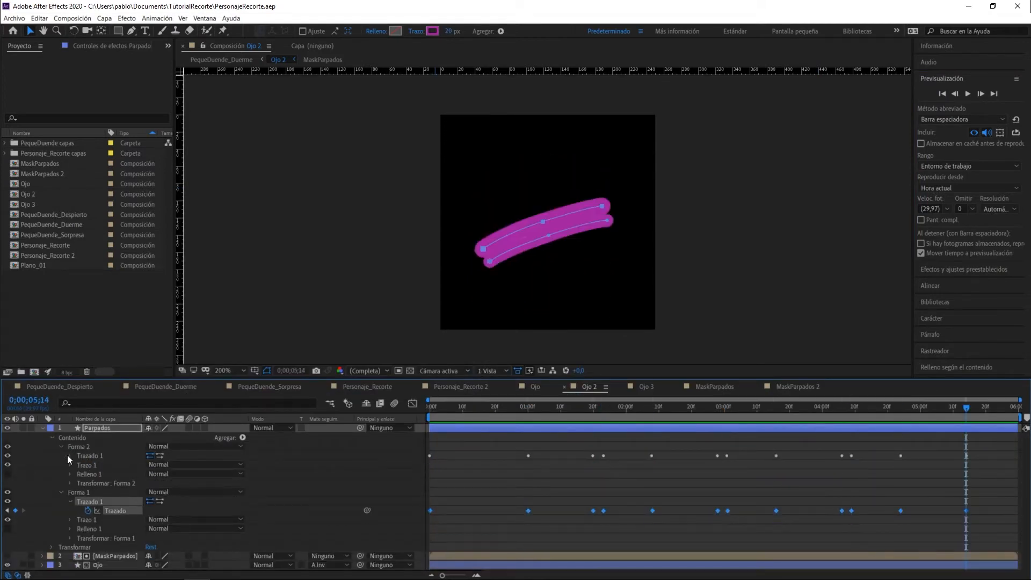
Collapse the Parpados layer, open the MaskParpados composition and select both of its mask layers.
click(61, 446)
click(42, 427)
double_click(115, 437)
click(107, 427)
shift+click(104, 437)
Expand Mask_ParpSup down to its Trazado property and step back through the path keyframes.
click(43, 427)
click(53, 437)
click(61, 447)
click(71, 456)
click(115, 465)
click(8, 465)
click(8, 465)
click(8, 464)
click(8, 465)
click(9, 465)
Play the MaskParpados animation and return to its first frame.
click(776, 143)
key(space)
key(space)
click(939, 94)
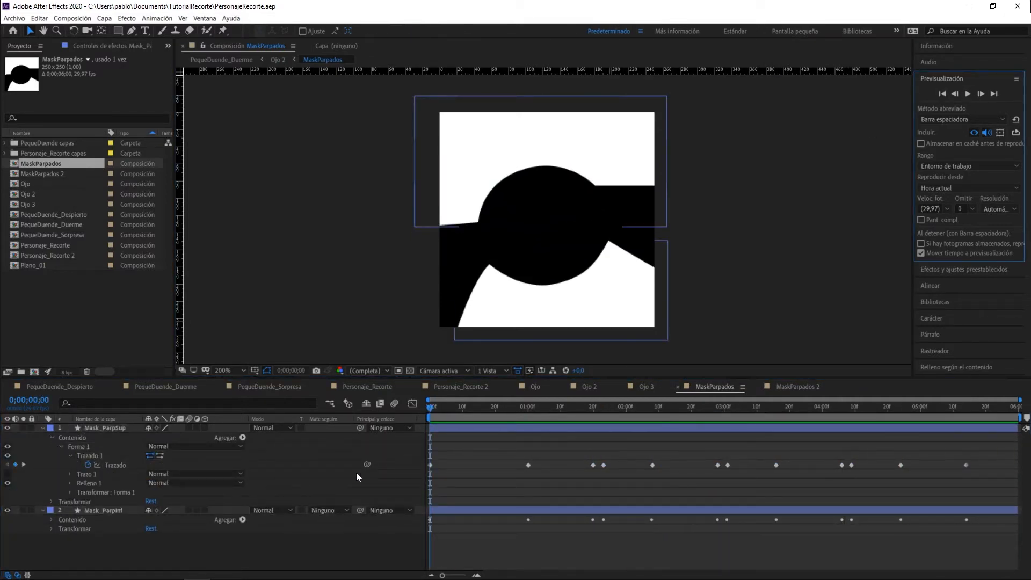
Collapse the properties of Mask_ParpSup and Mask_ParpInf.
click(61, 447)
click(52, 438)
click(43, 428)
click(42, 437)
Enlarge the preview area, open the Plano_01 composition and play it.
drag(727, 377, 726, 445)
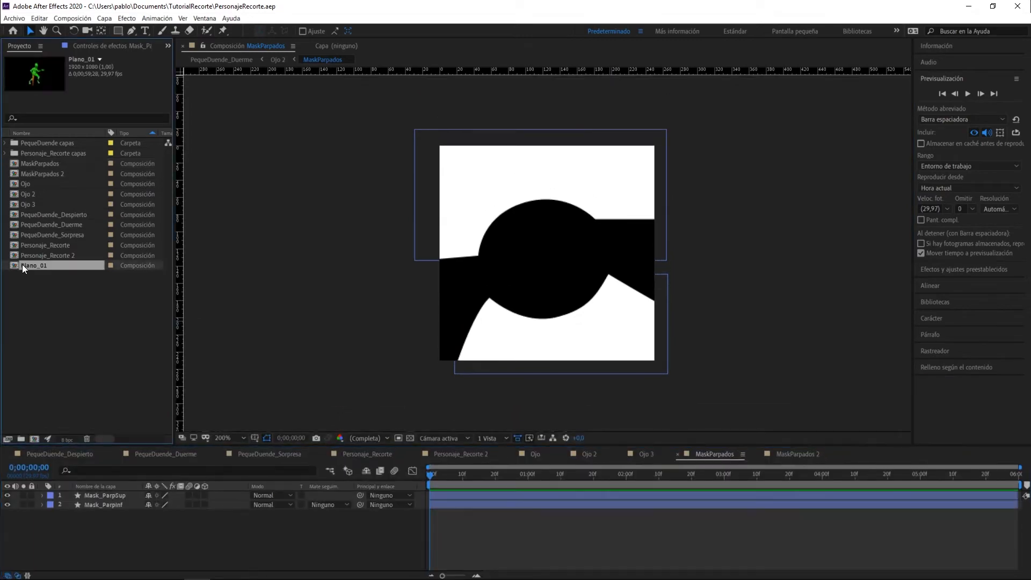
double_click(24, 265)
key(space)
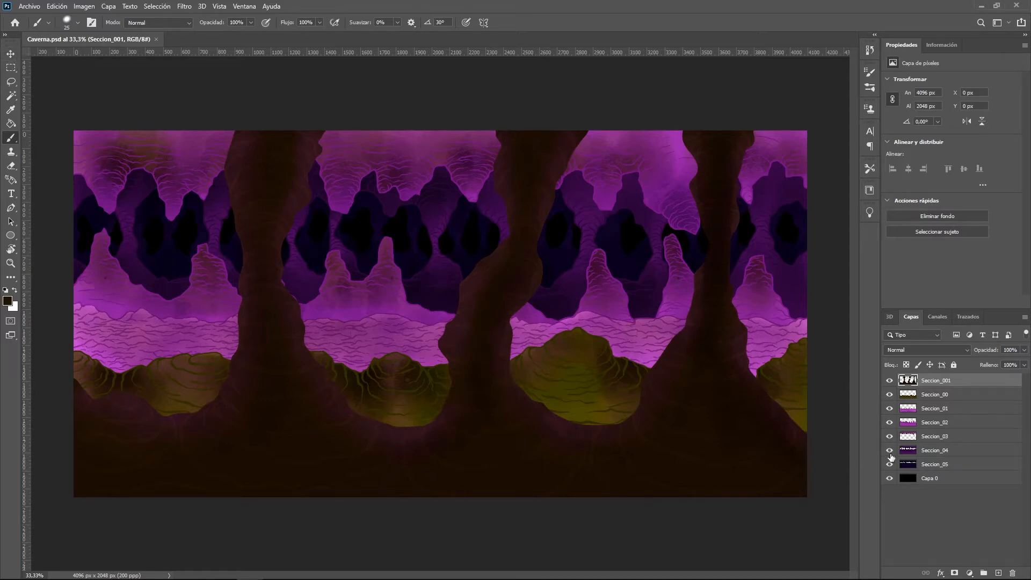
Hide the Caverna.psd layers one by one from Seccion_001 down to Seccion_05 to examine each background plane.
click(890, 380)
click(890, 395)
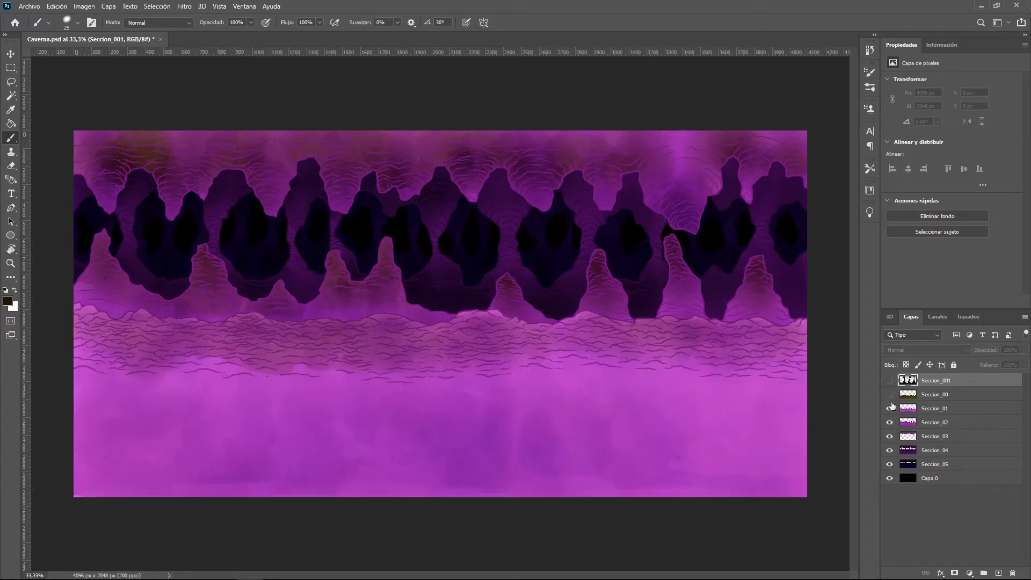
click(889, 412)
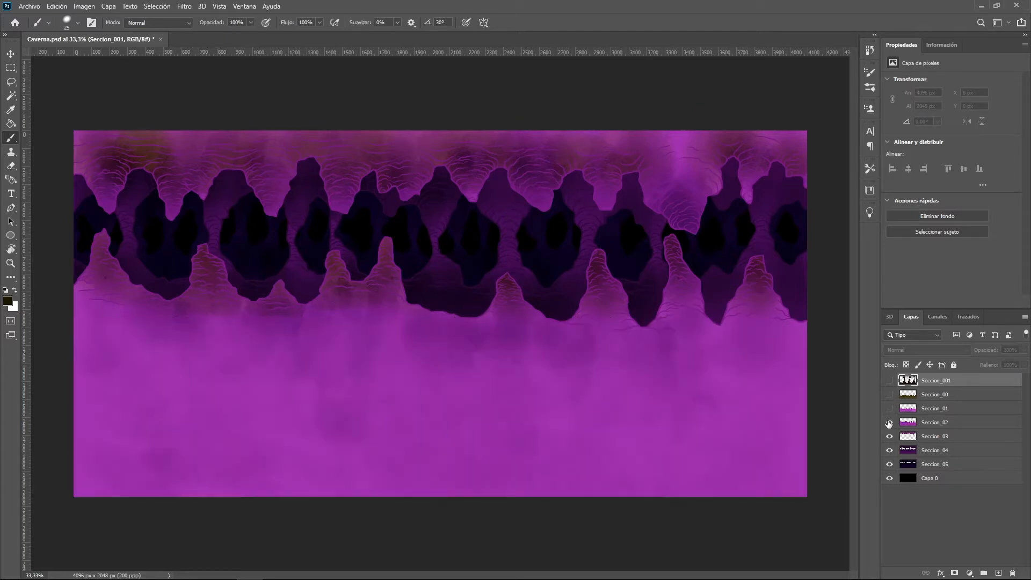
click(890, 423)
click(889, 437)
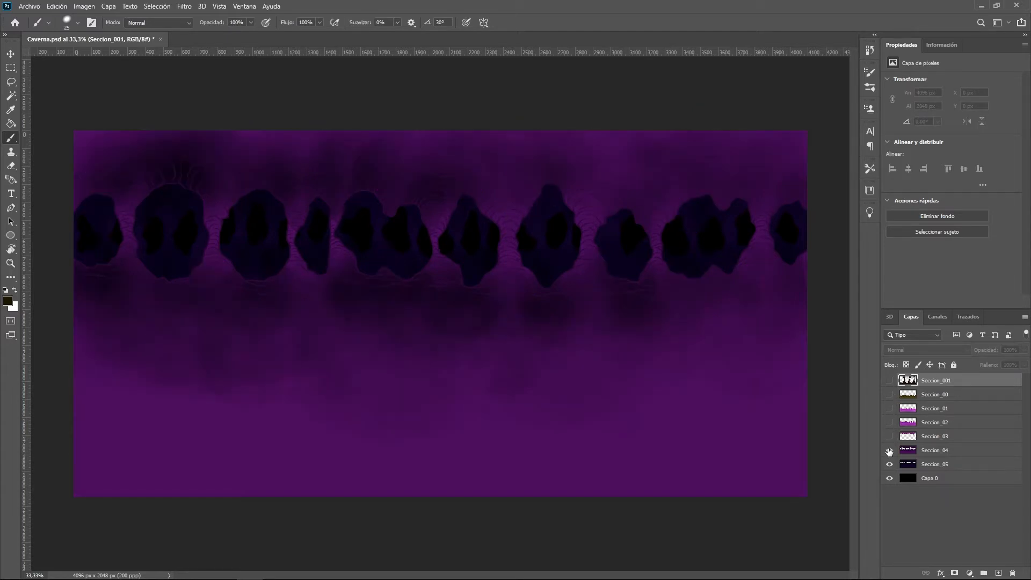
click(889, 451)
click(888, 464)
Show the Caverna.psd layers again one by one from Seccion_05 up to Seccion_001.
click(888, 464)
click(889, 451)
click(889, 436)
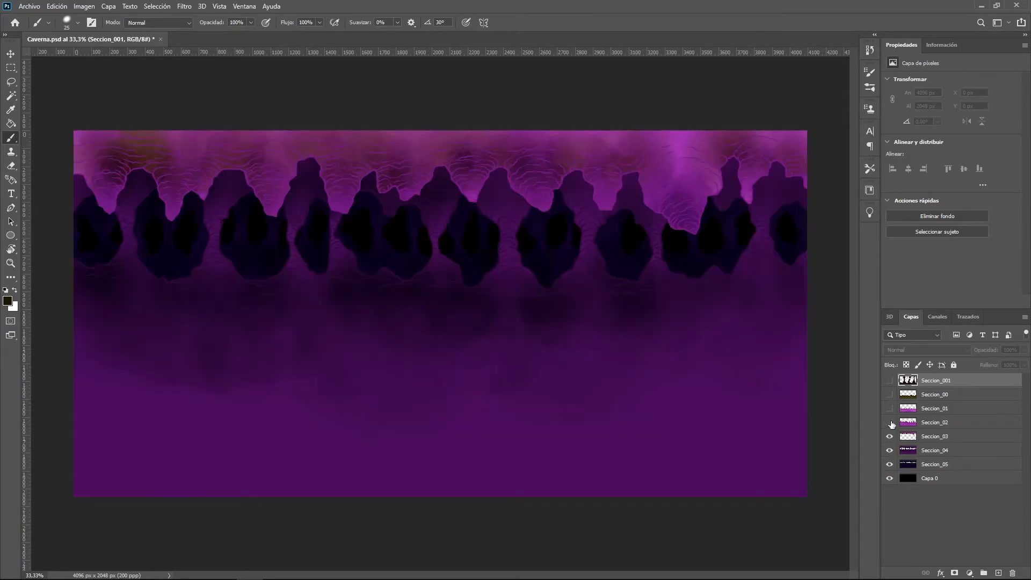
click(890, 422)
click(889, 408)
click(889, 395)
click(888, 380)
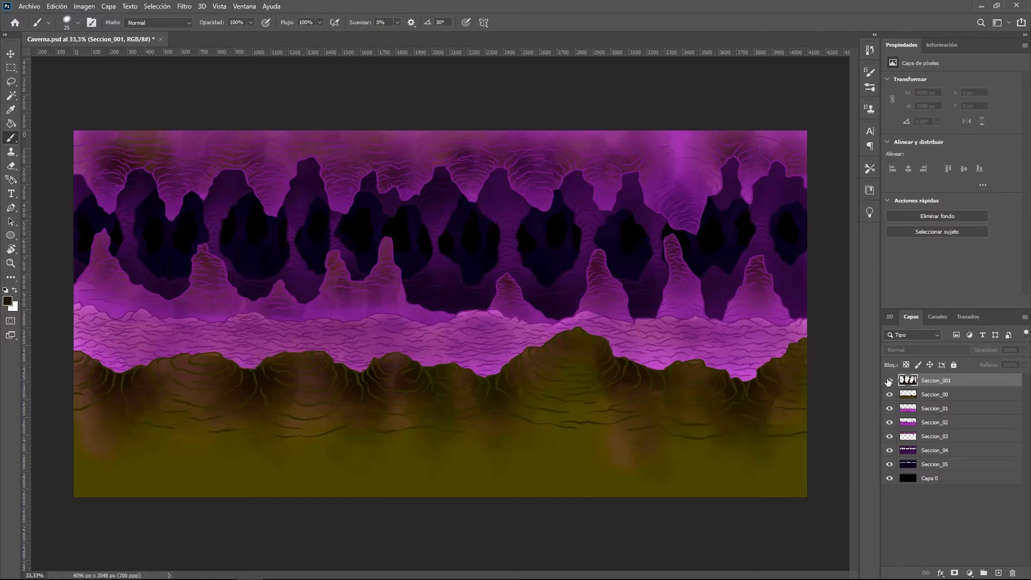
click(889, 380)
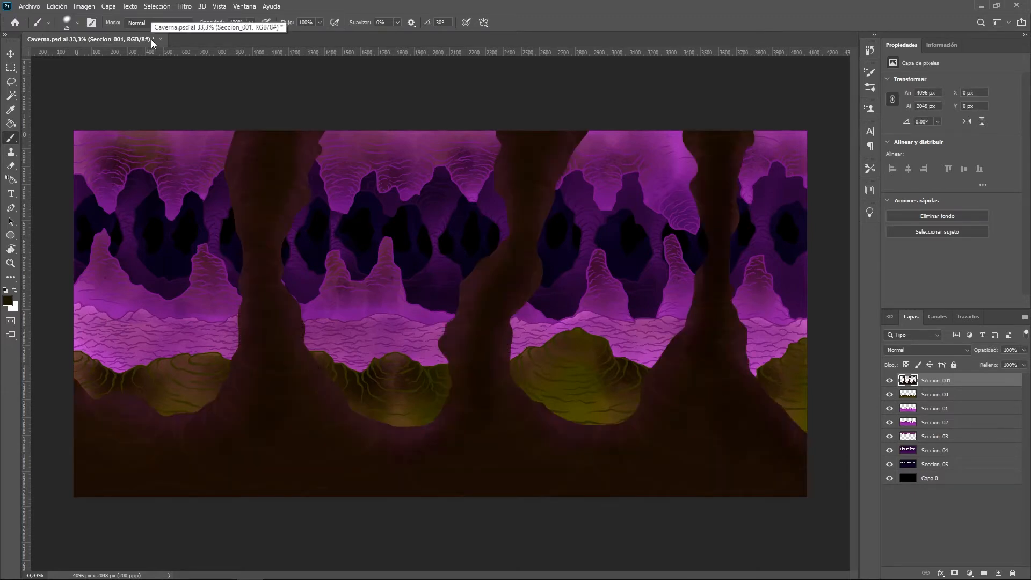
Save and close Caverna.psd, and switch to After Effects.
key(ctrl+s)
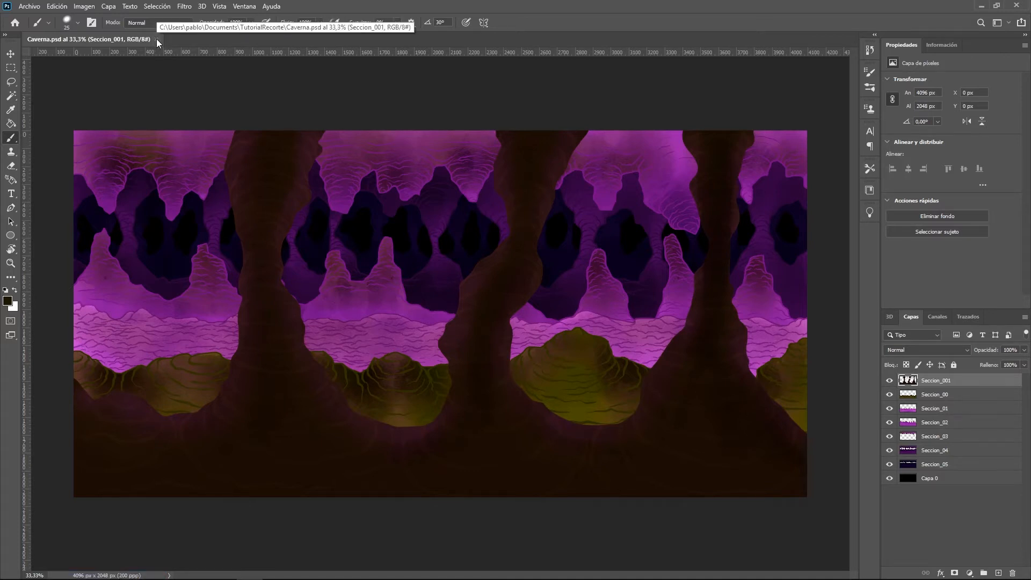
click(157, 39)
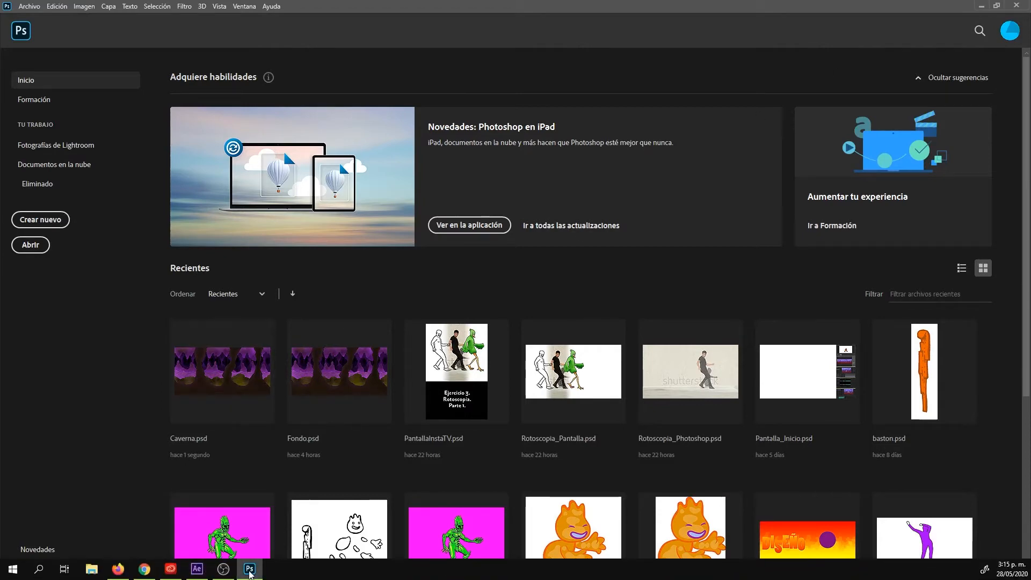
click(197, 569)
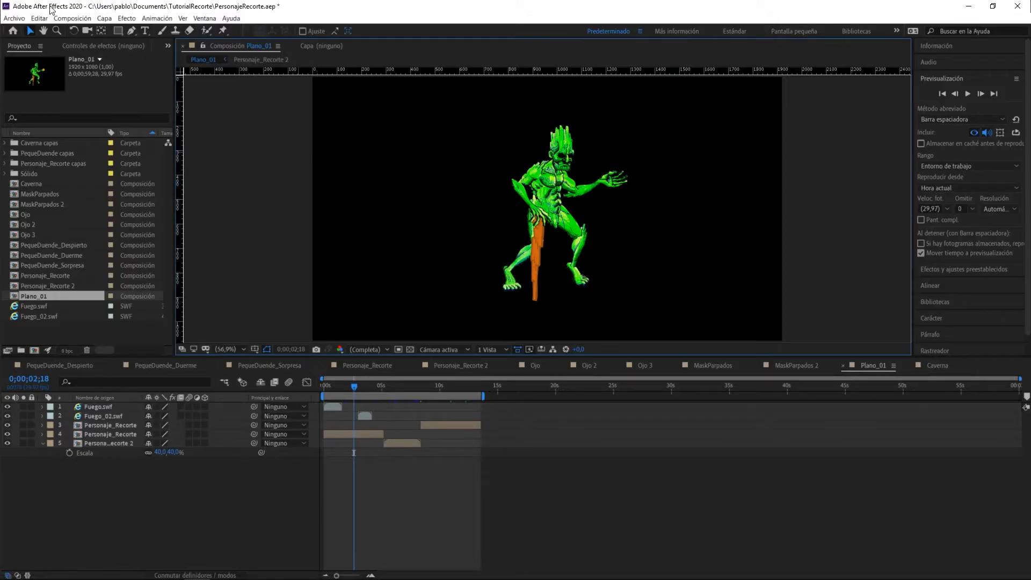
Import the Caverna Photoshop file from TutorialRecorte as "Composición – Conservar tamaños de capa".
click(11, 19)
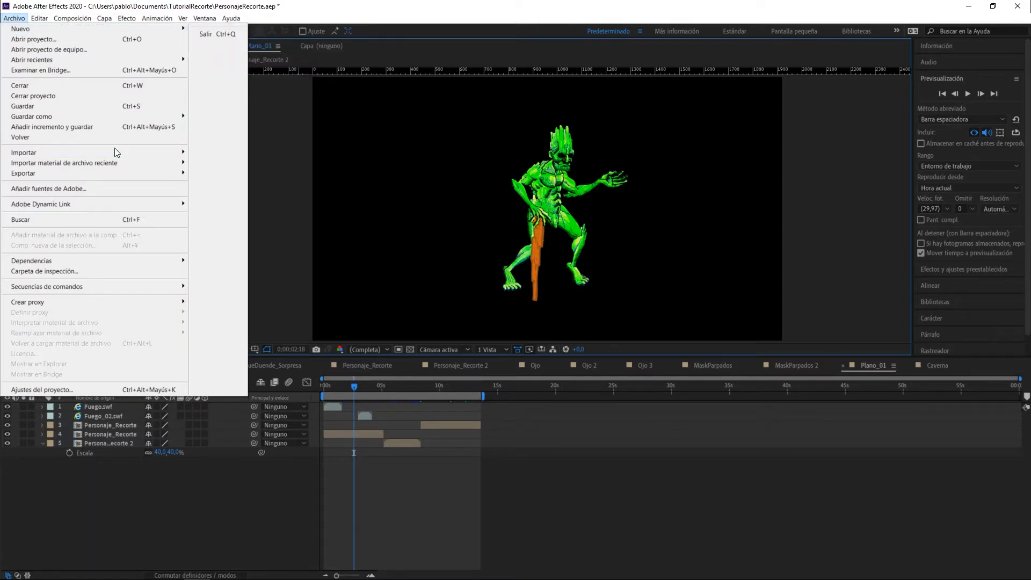
mouse_move(123, 152)
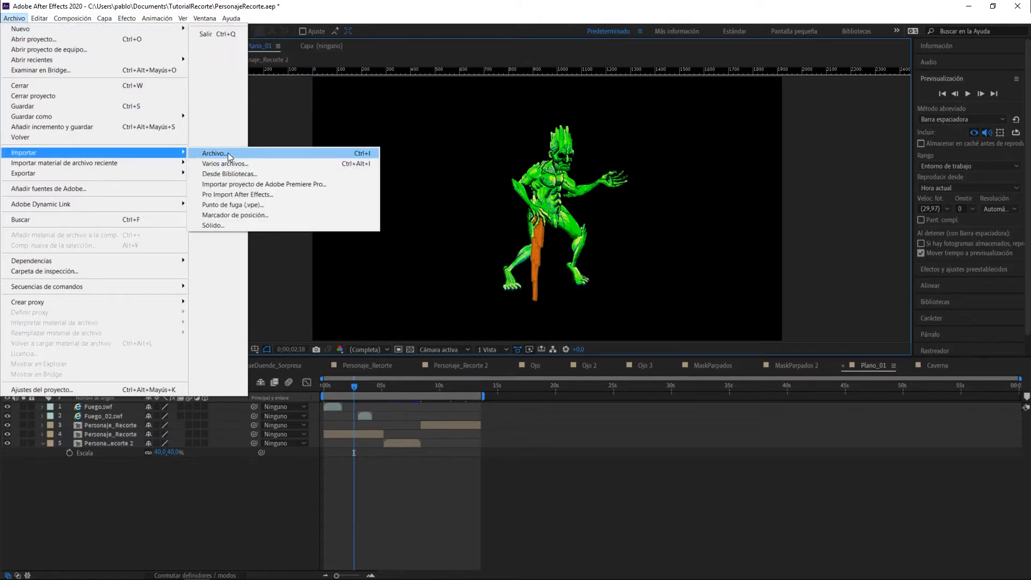
click(227, 153)
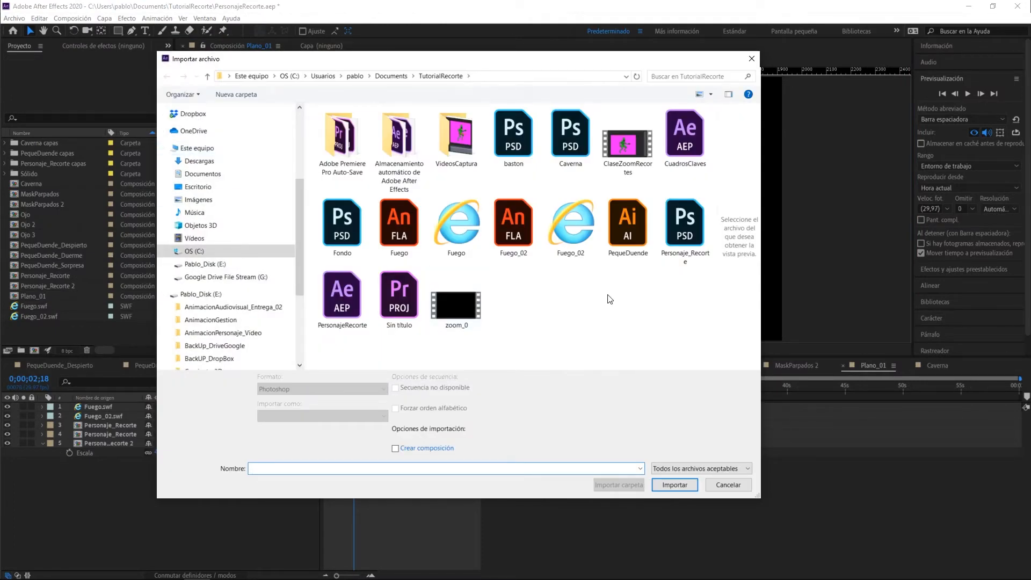
click(570, 135)
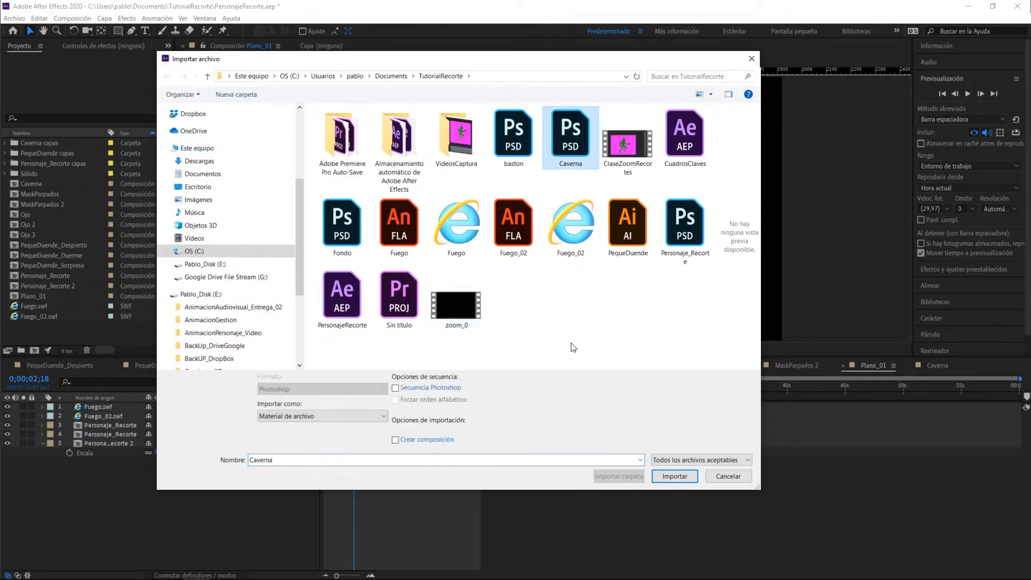
click(308, 419)
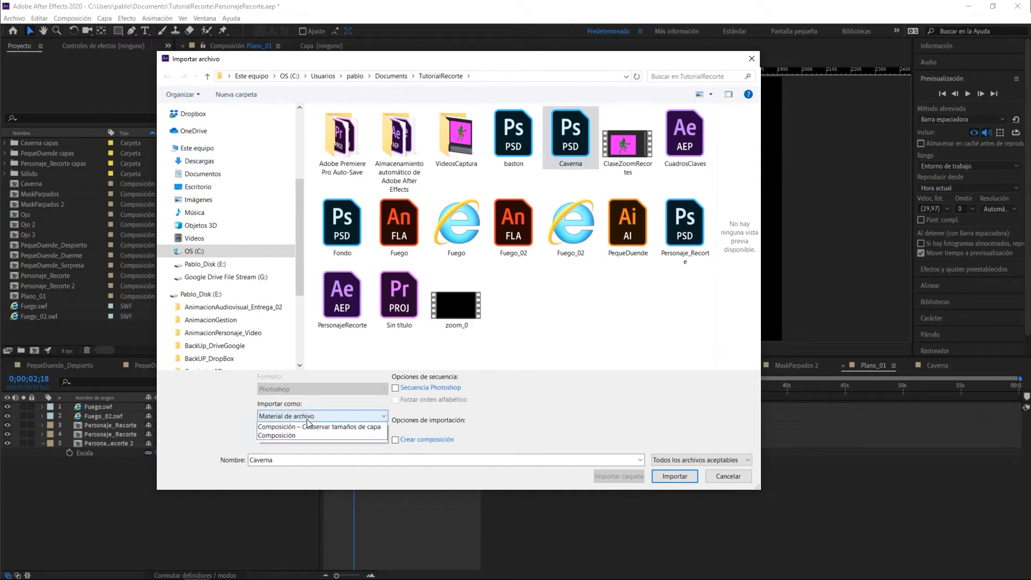
click(292, 436)
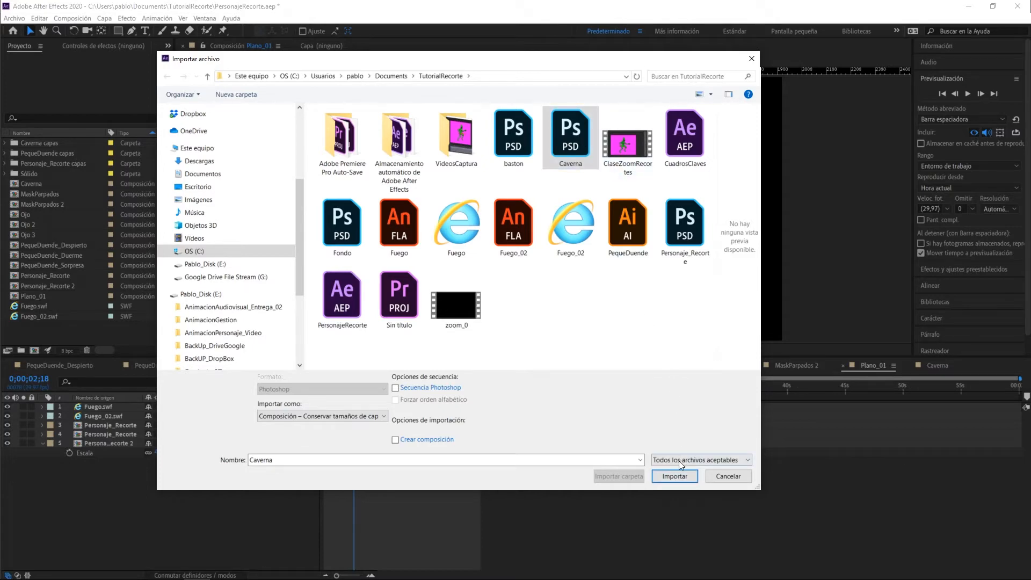
click(670, 477)
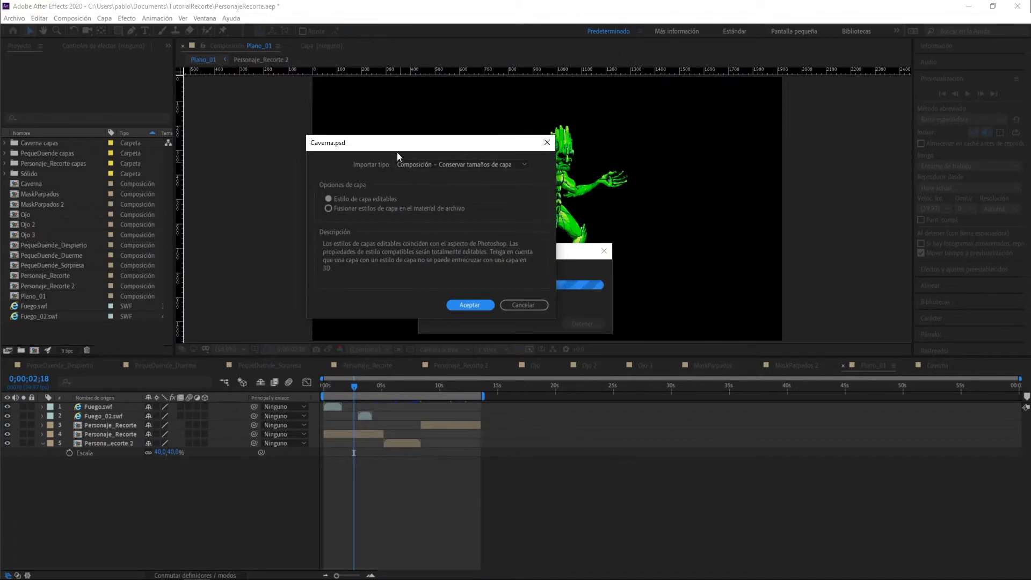
Accept the Caverna.psd import with type "Composición – Conservar tamaños de capa" and editable layer styles.
drag(396, 143, 431, 111)
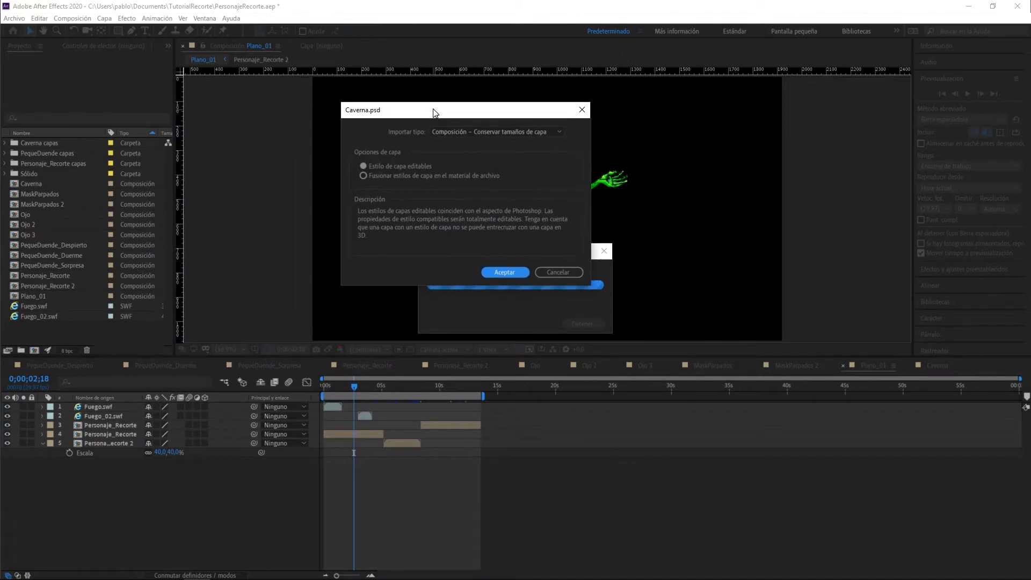
mouse_move(436, 110)
mouse_down()
mouse_move(453, 111)
mouse_move(440, 122)
mouse_up()
click(456, 143)
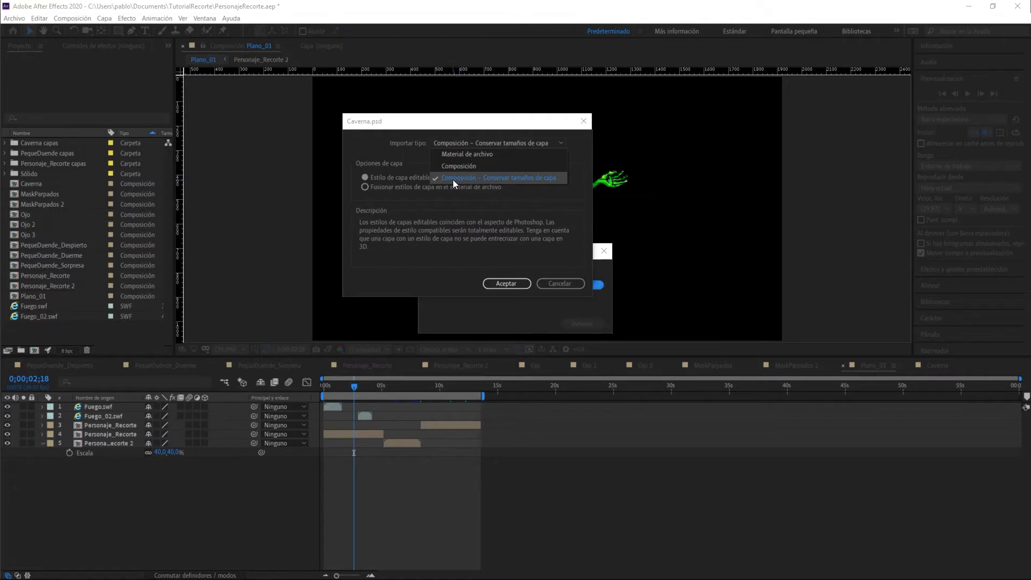
click(504, 179)
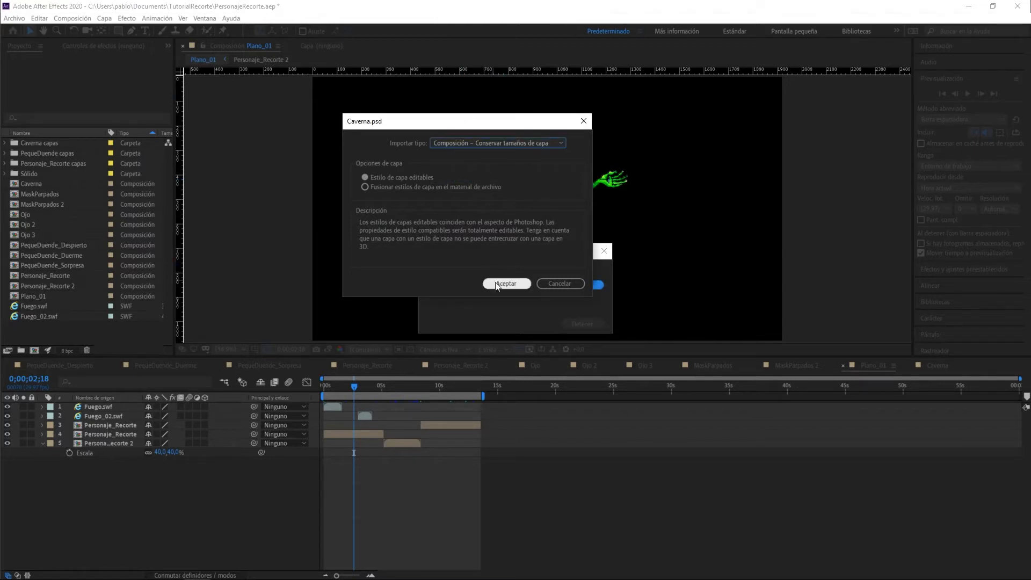
click(510, 282)
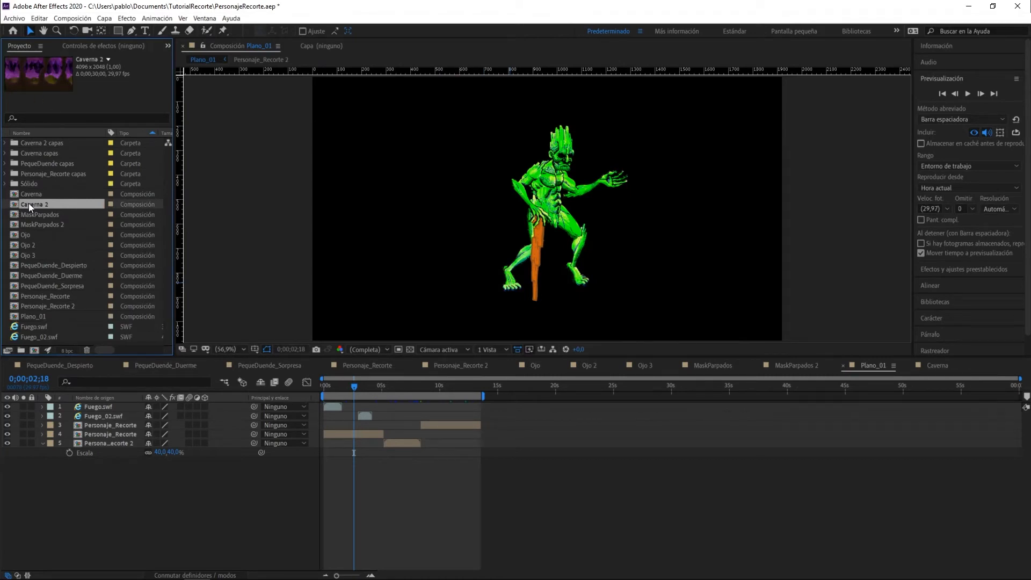
Open the Caverna 2 composition and briefly hide and show the layers Seccion_001, Seccion_00 and Seccion_03 to check their contents.
double_click(14, 203)
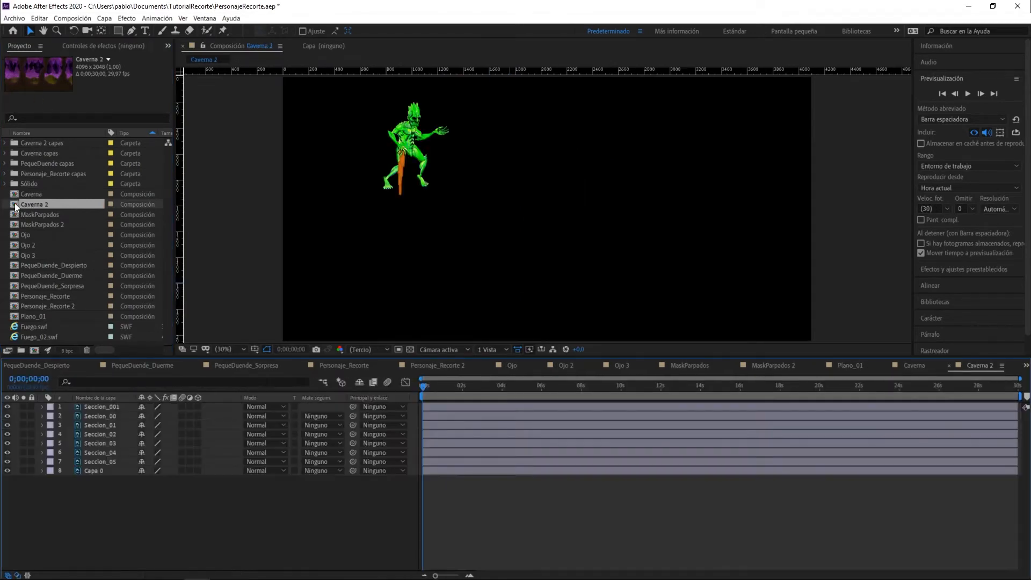
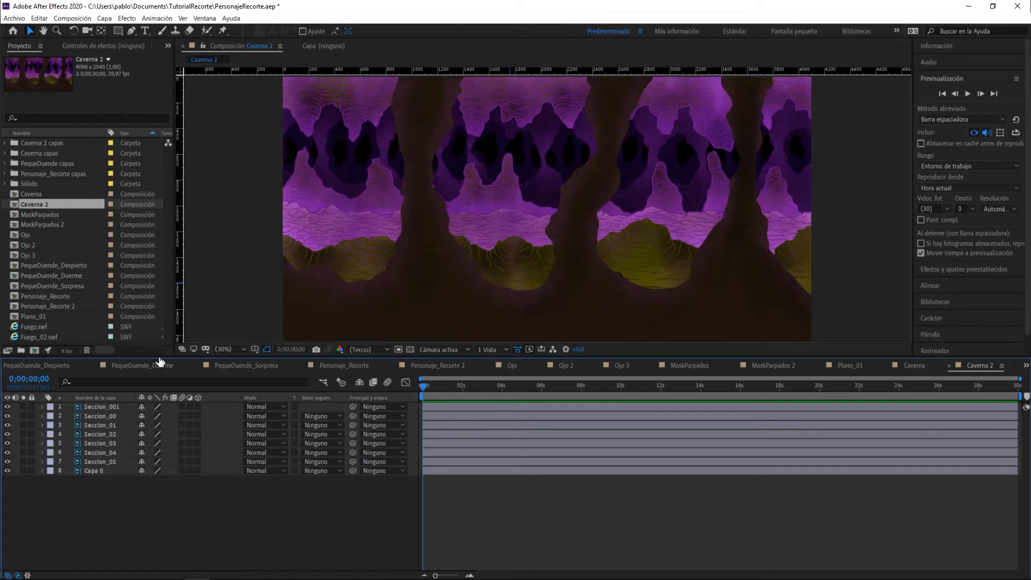
click(7, 407)
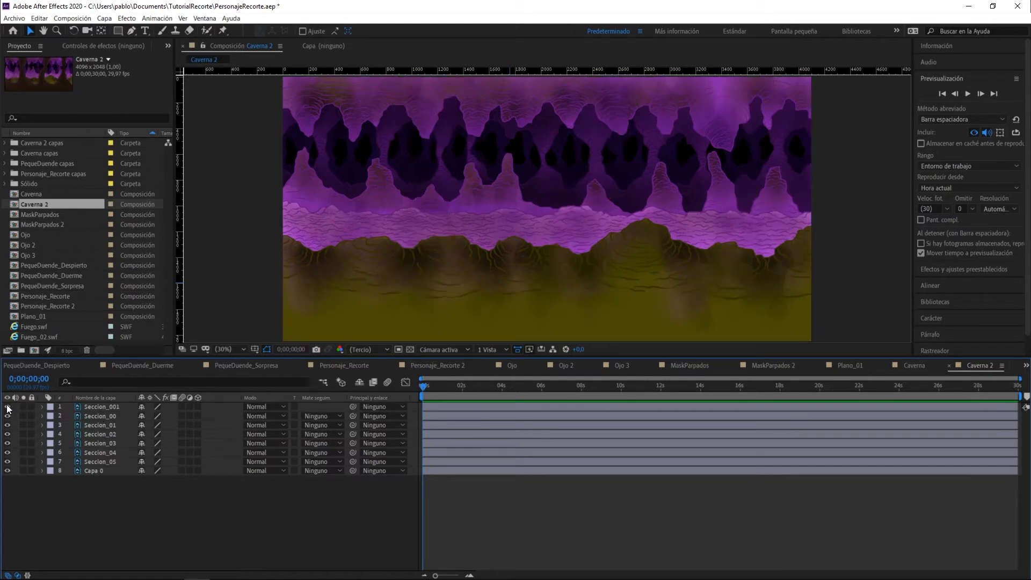
click(8, 406)
click(7, 416)
click(8, 416)
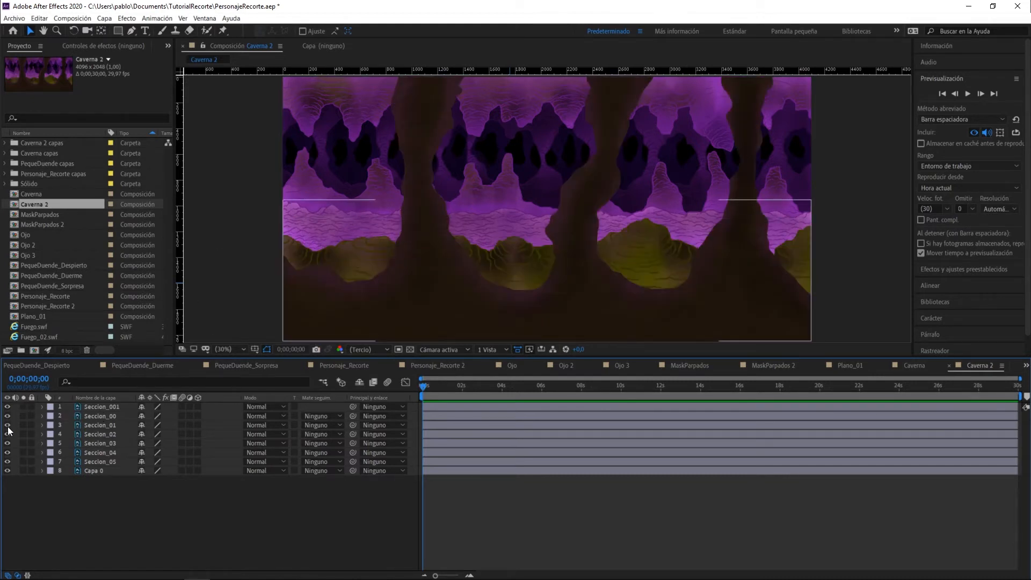
click(8, 443)
click(7, 444)
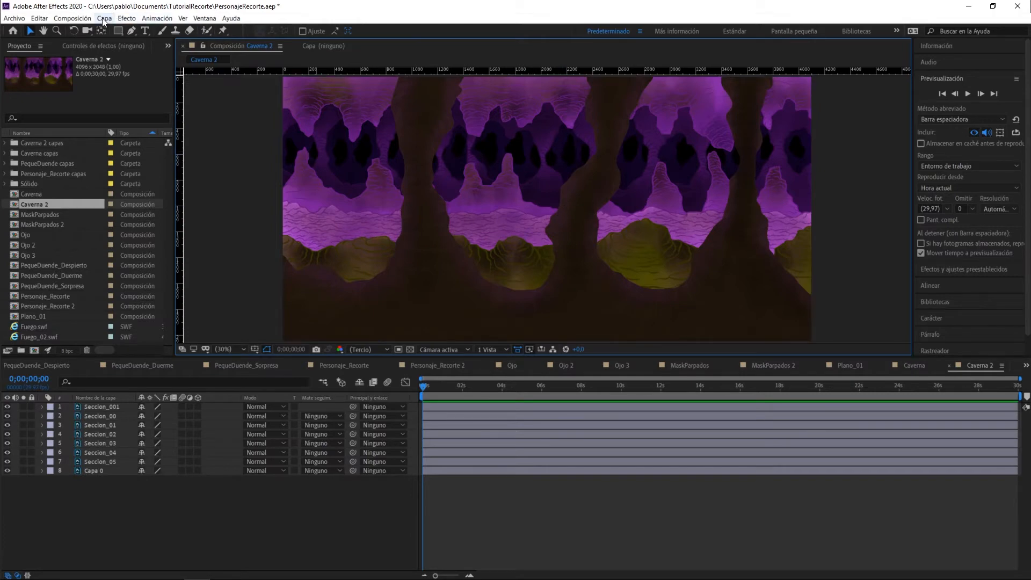
Change the Caverna 2 composition settings to the HDTV 1080 29,97 preset.
click(68, 22)
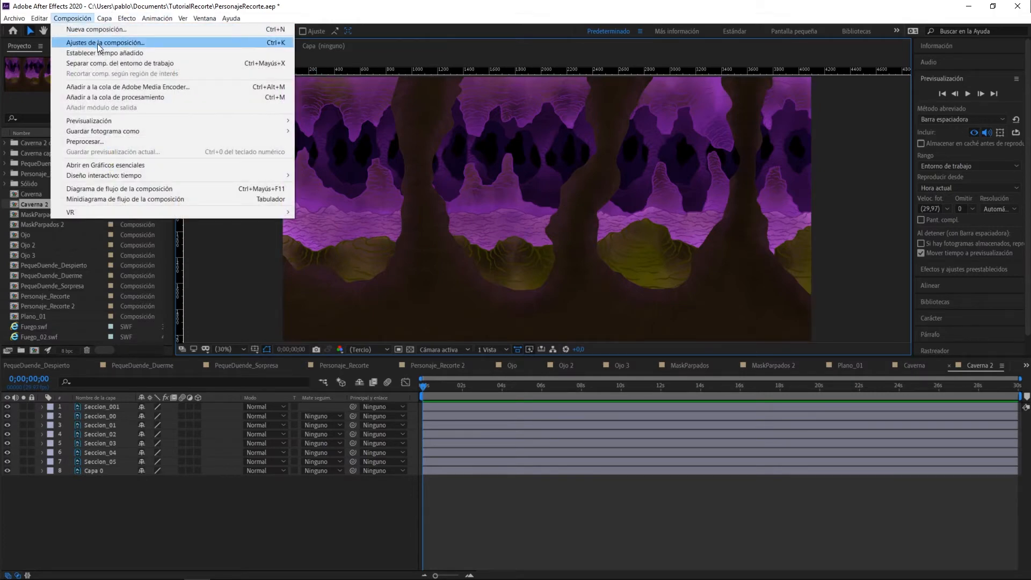
click(98, 43)
click(515, 205)
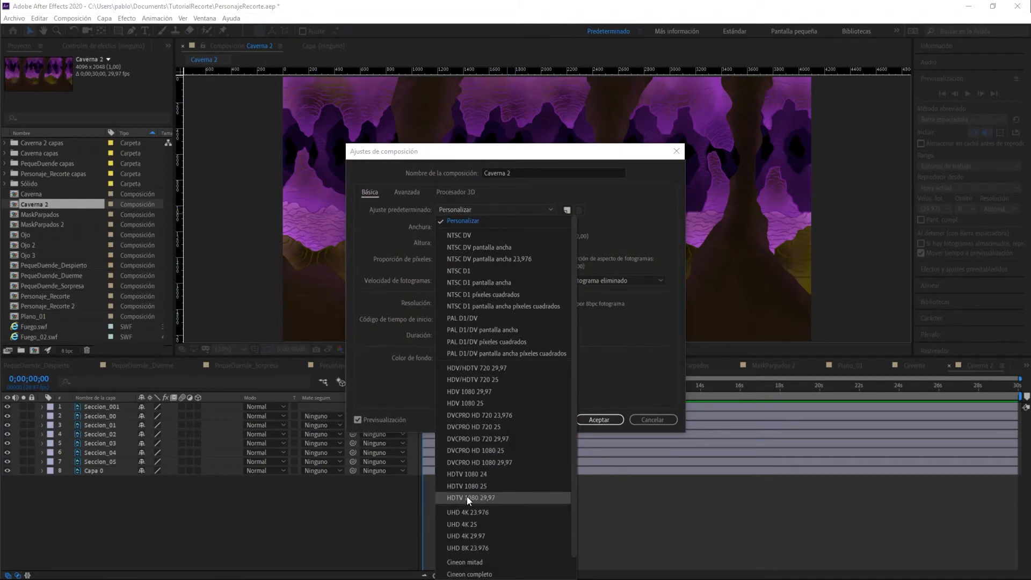
click(505, 497)
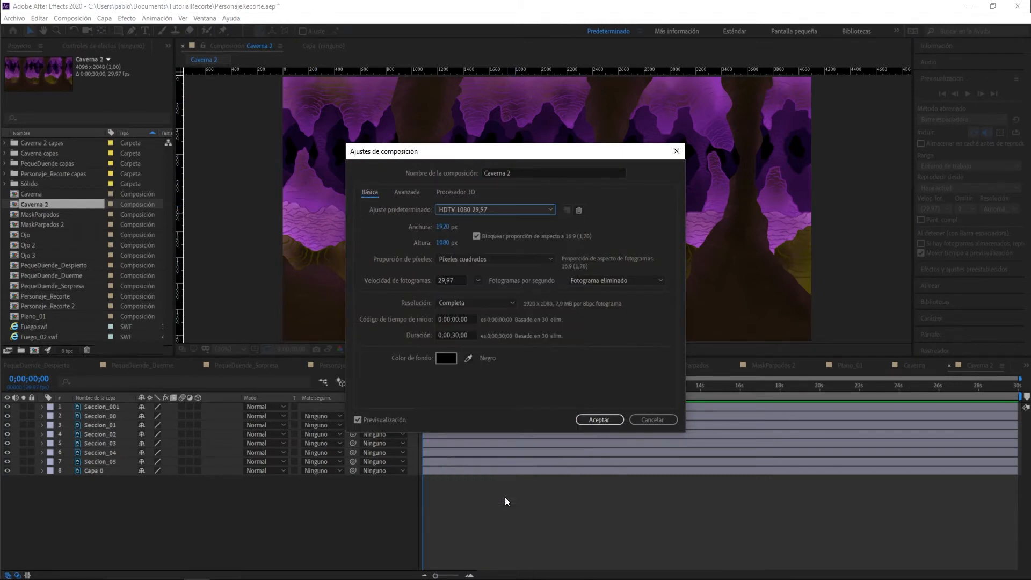
click(599, 420)
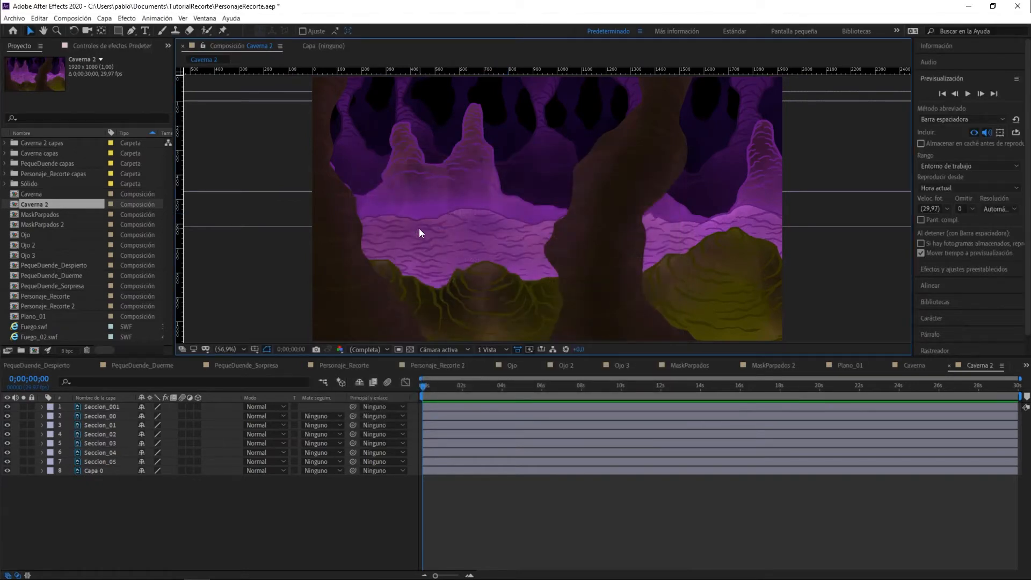
Add a new two-node camera with the 50 mm preset to the Caverna 2 composition.
right_click(209, 515)
mouse_move(294, 414)
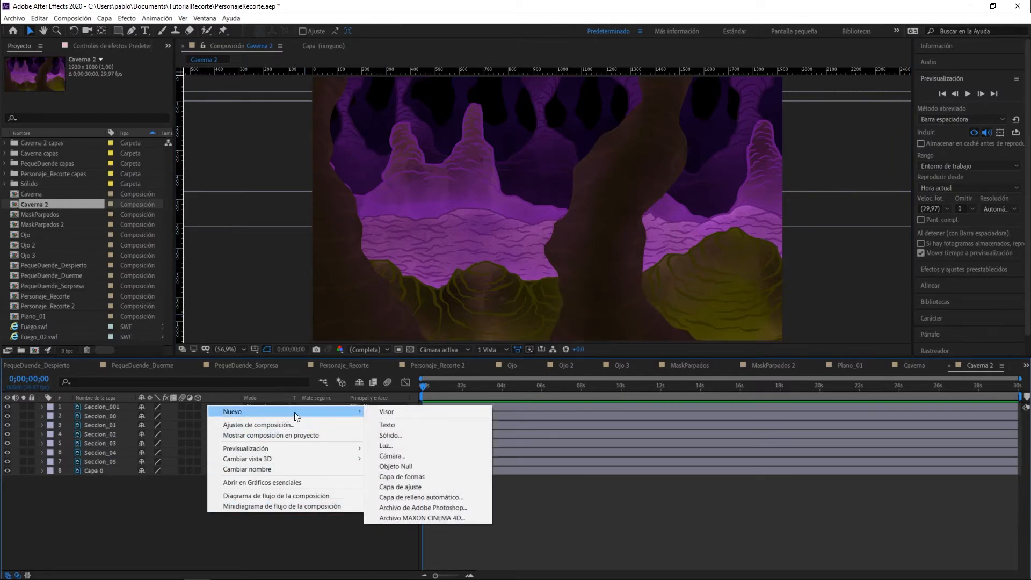
click(397, 456)
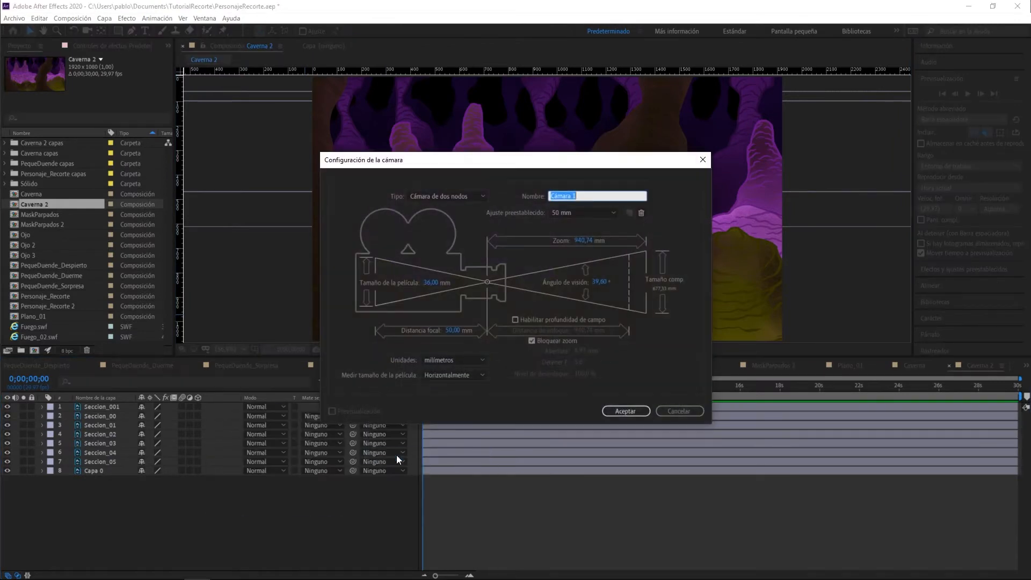
click(627, 410)
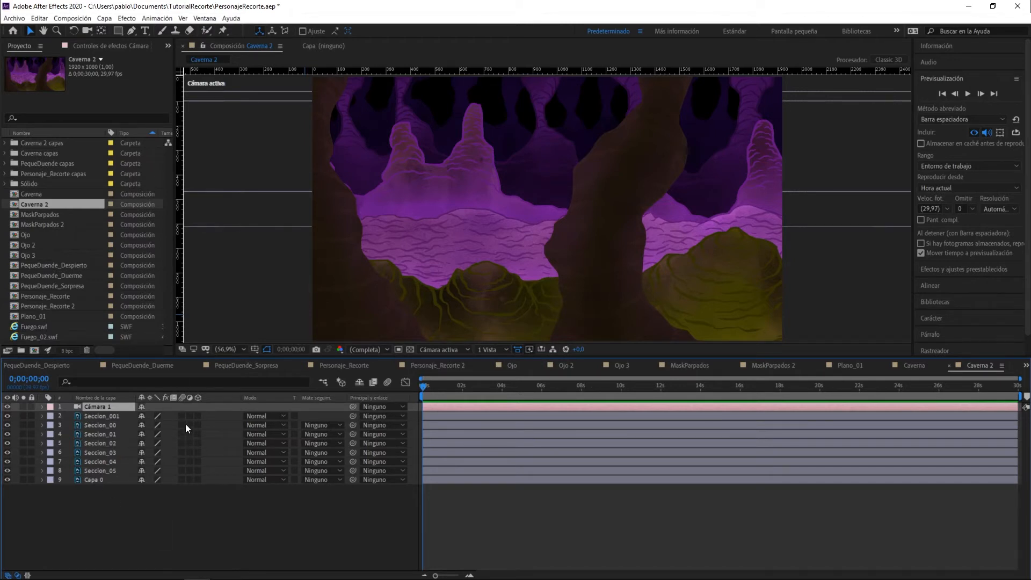
Make the layers Seccion_001 through Seccion_05 3D, leaving out Capa 0.
click(197, 415)
click(31, 479)
click(31, 479)
click(119, 514)
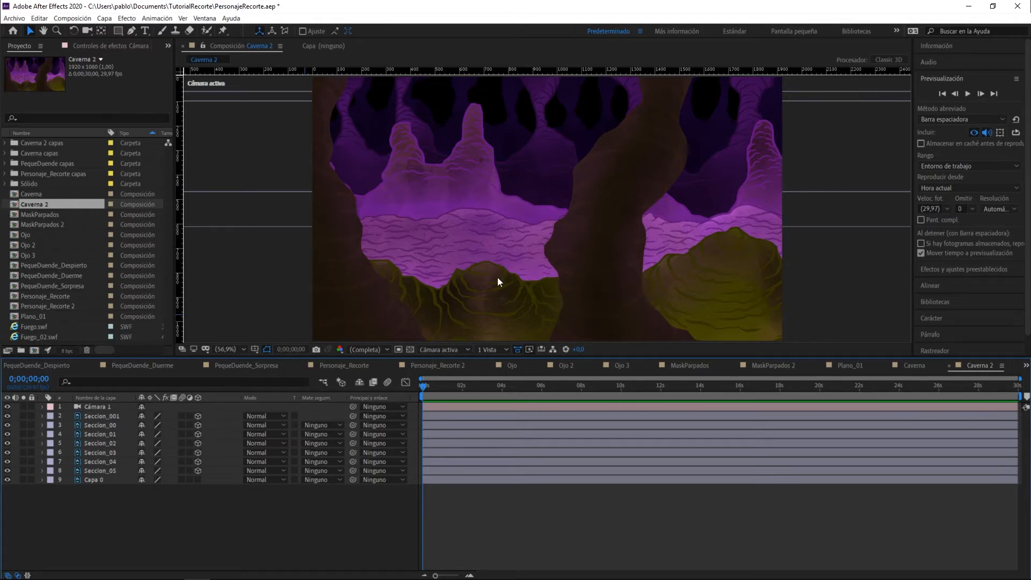
Show the composition in "2 Vistas: Horizontal" and switch the Superior view, at 6,25% zoom, to Vista personalizada 1.
click(488, 350)
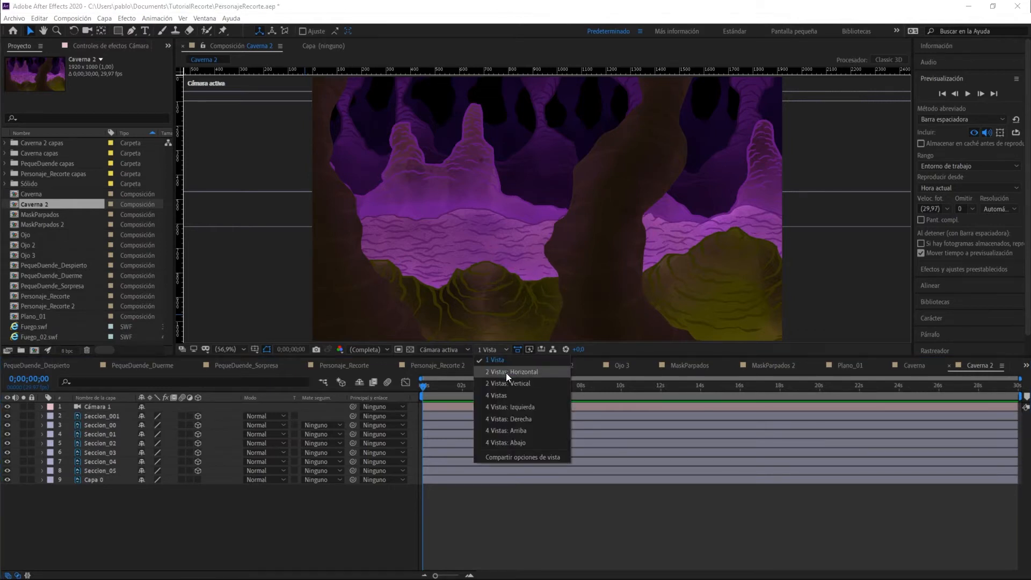
click(506, 373)
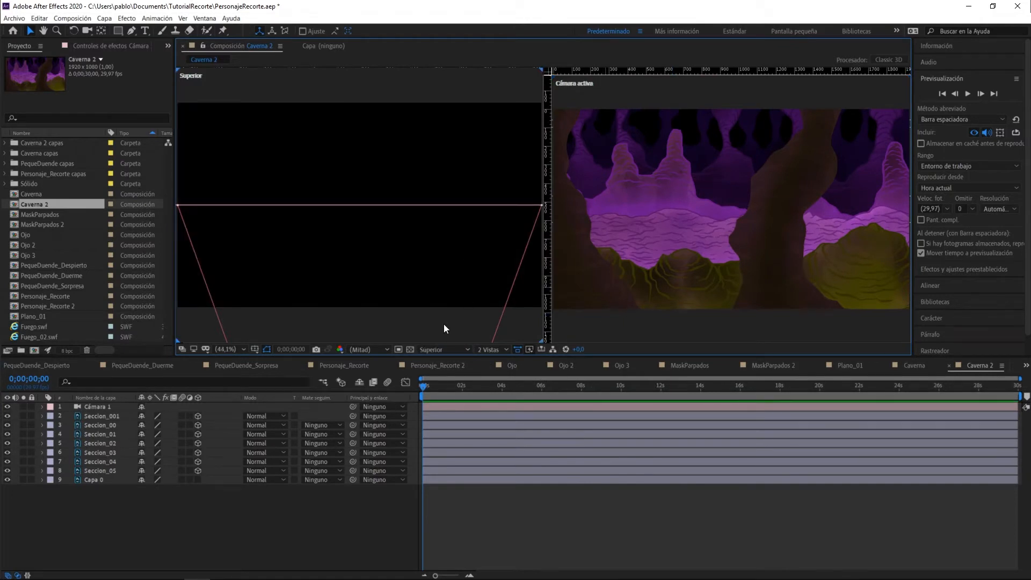
click(443, 323)
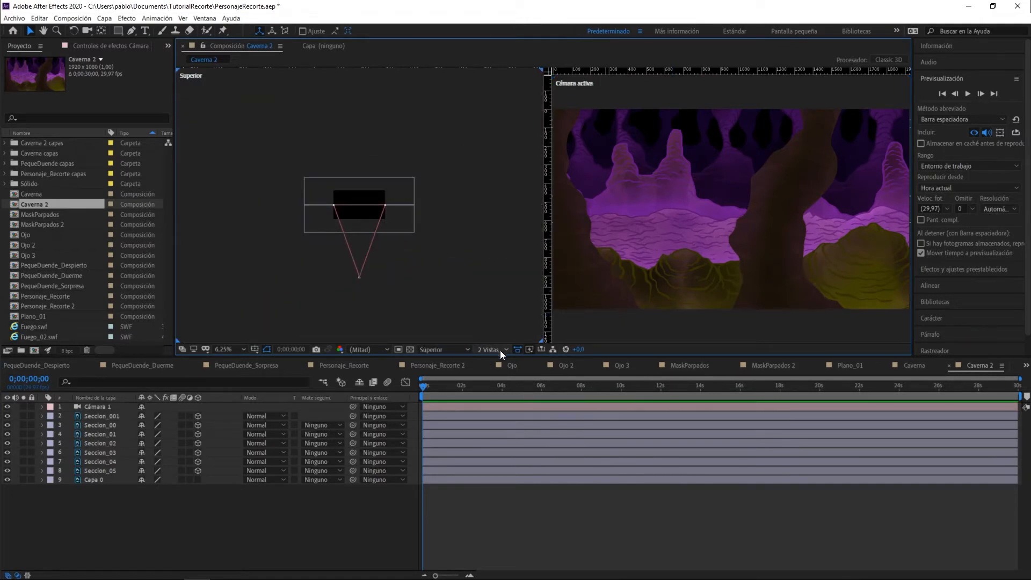
click(447, 350)
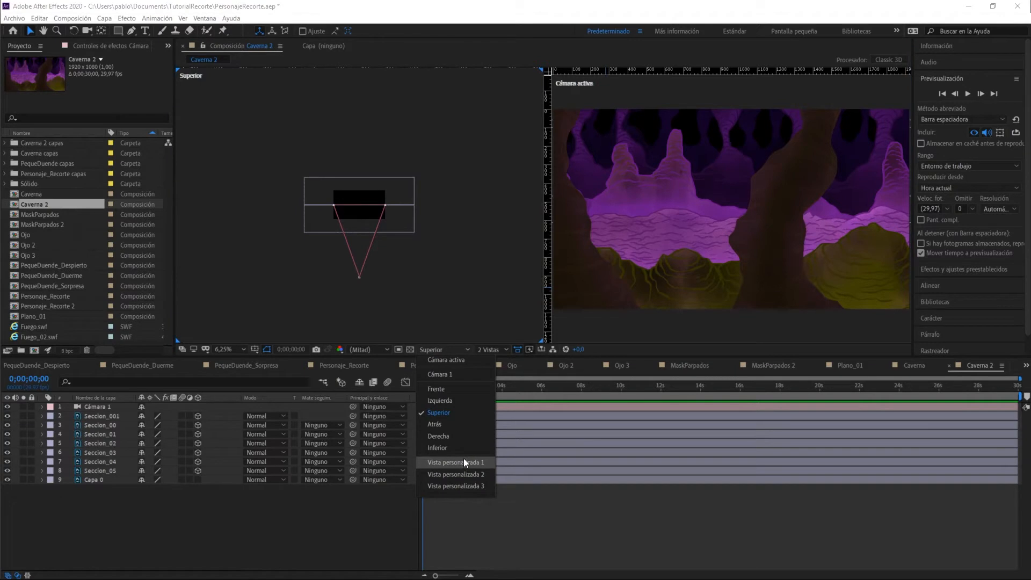
click(463, 460)
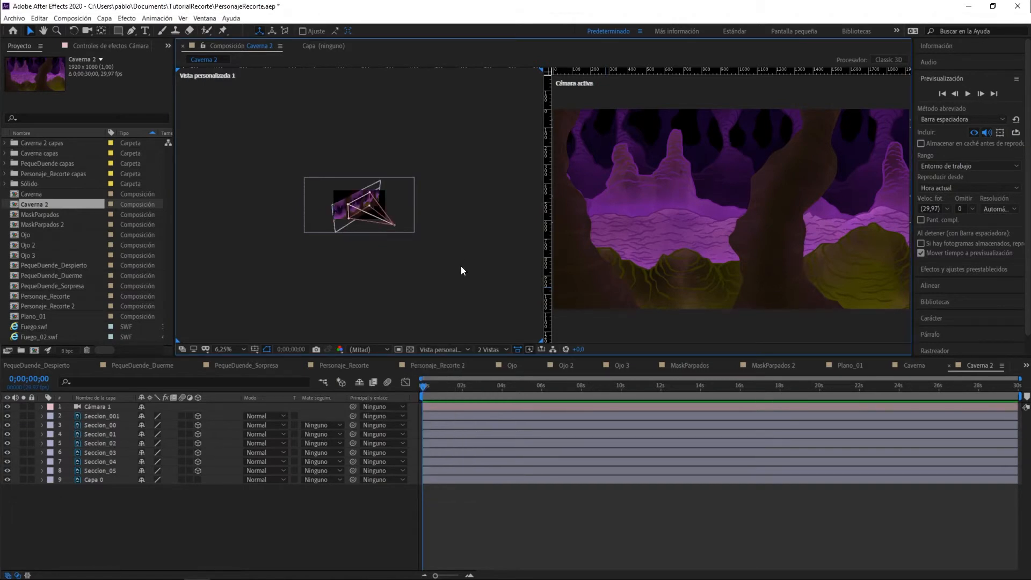
Switch the custom-view viewport of the Caverna 2 composition to the Superior view.
scroll(461, 266, up, 2)
scroll(461, 266, down, 1)
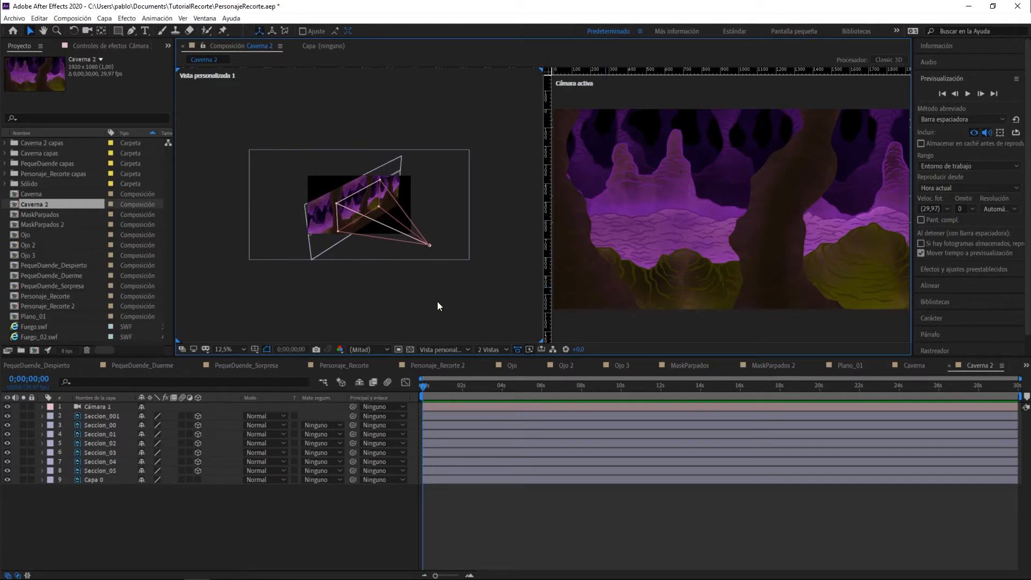
click(450, 346)
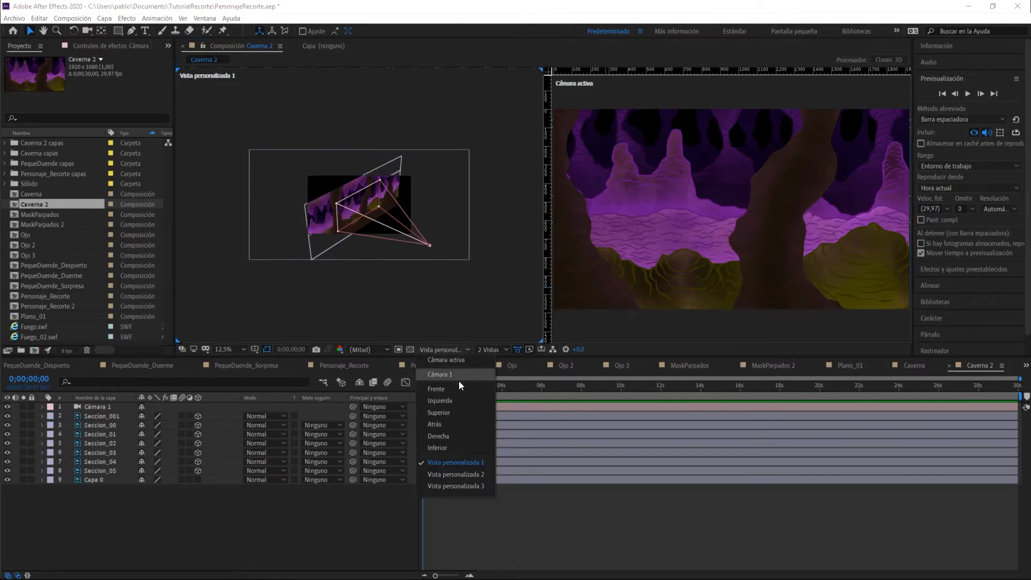
click(453, 411)
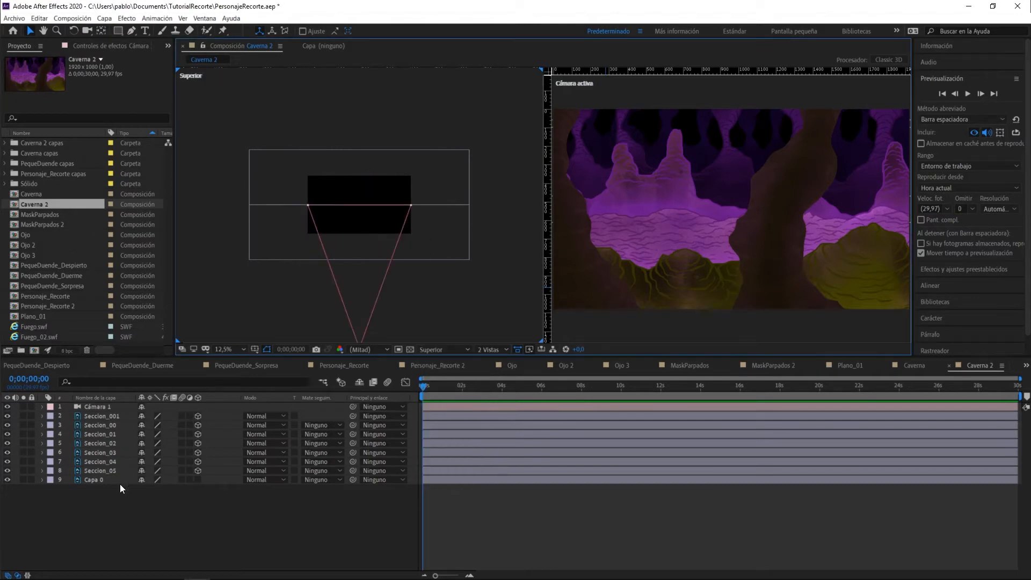
Reveal the Position property of layers Seccion_001 to Seccion_05 and switch their 3D option off and on again.
click(97, 414)
shift+click(99, 469)
key(p)
click(198, 416)
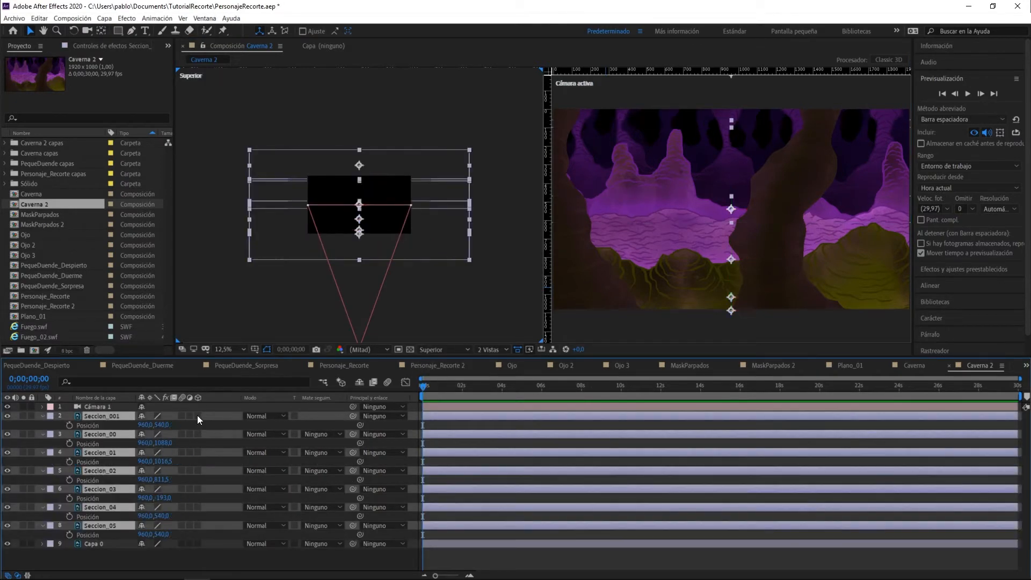
click(198, 417)
key(p)
key(p)
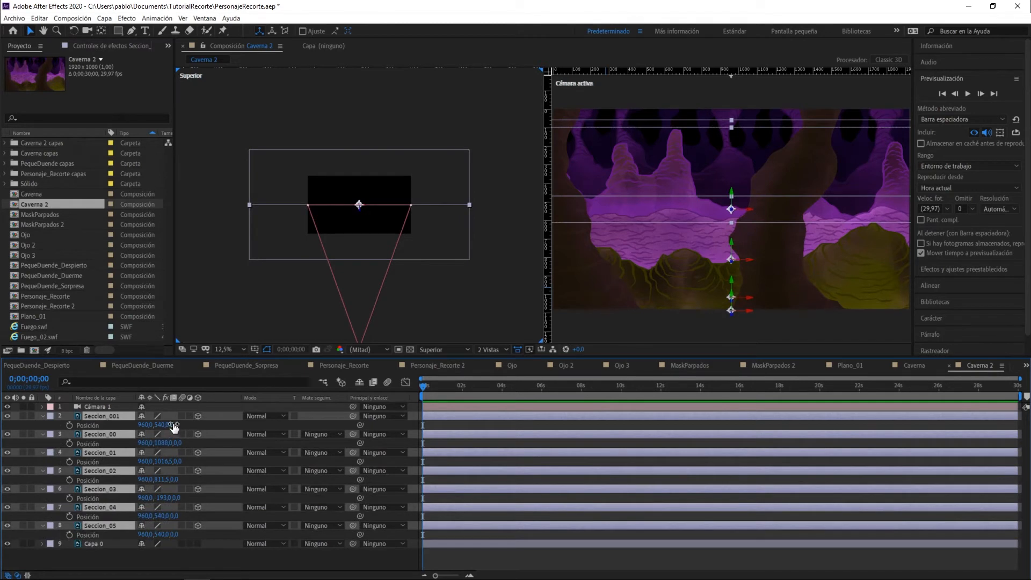
Set the Z position of layer Seccion_001 to -1024.
click(175, 425)
text(10)
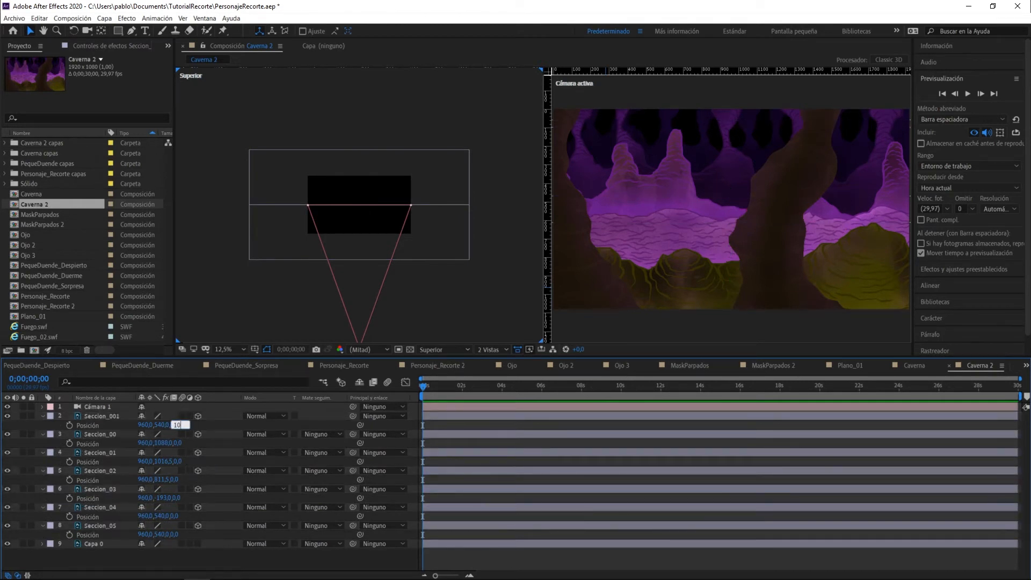
text(24)
key(Return)
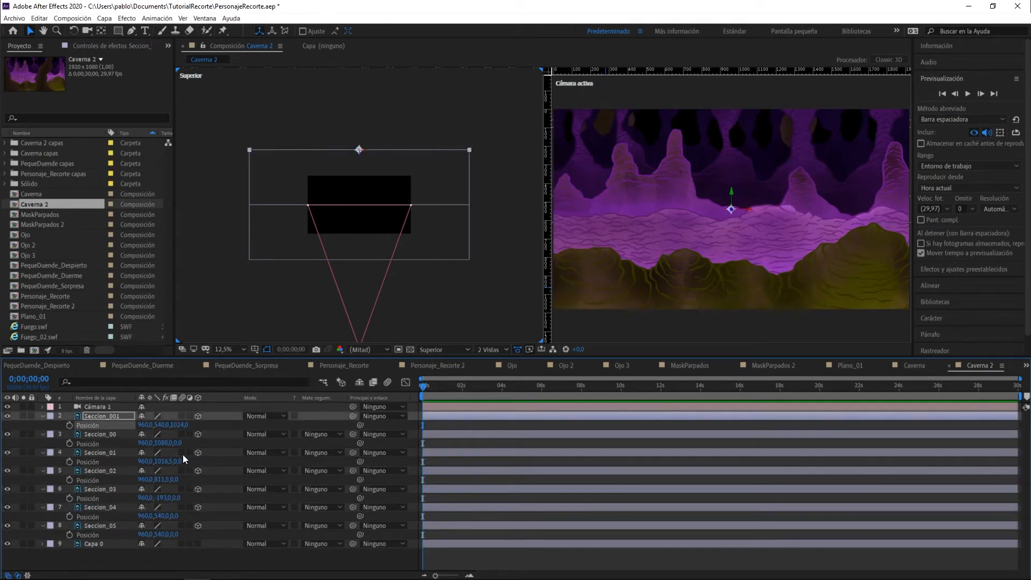
key(Home)
text(-)
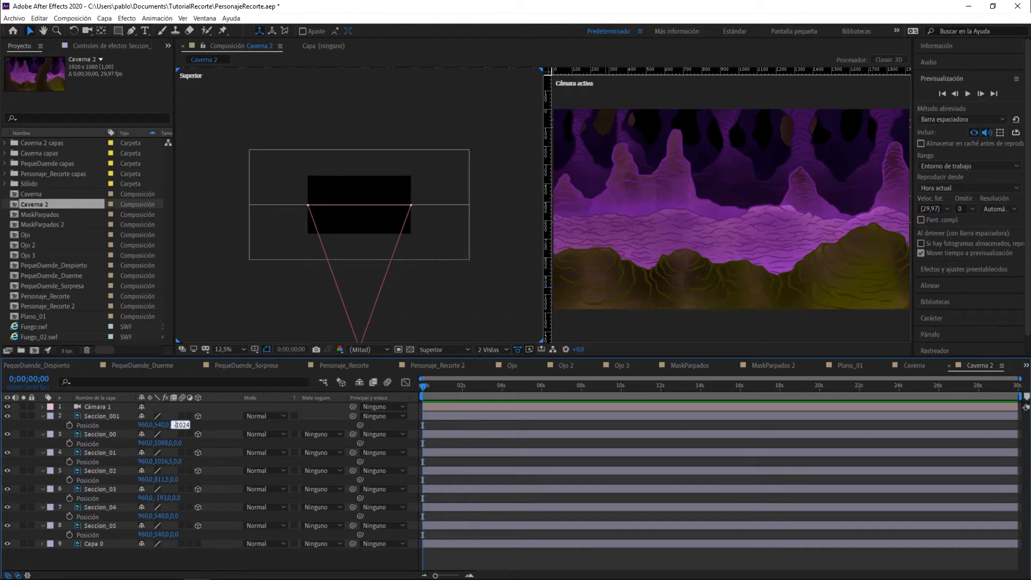
key(Return)
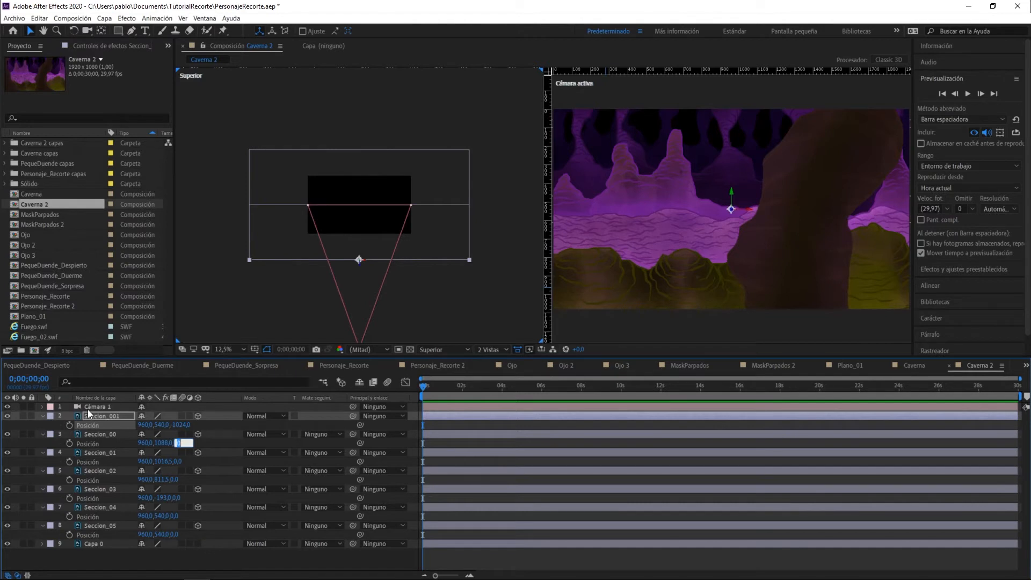
Set the Z position of Seccion_00 to -732 and of Seccion_01 to -440.
text(-732)
key(Return)
click(176, 462)
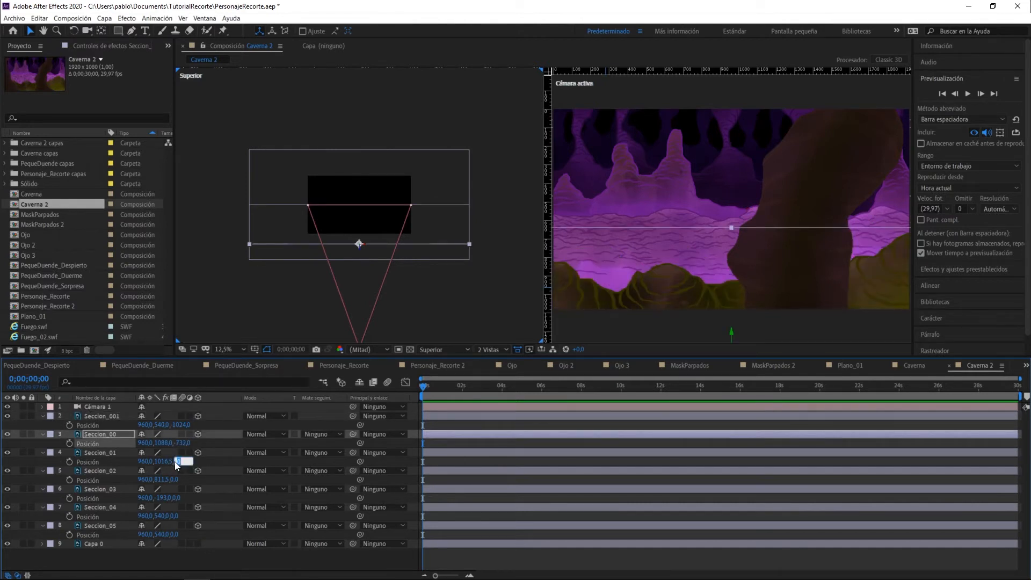
text(-)
key(Return)
Set the Z position of Seccion_02 to -148 and of Seccion_03 to 144.
click(175, 480)
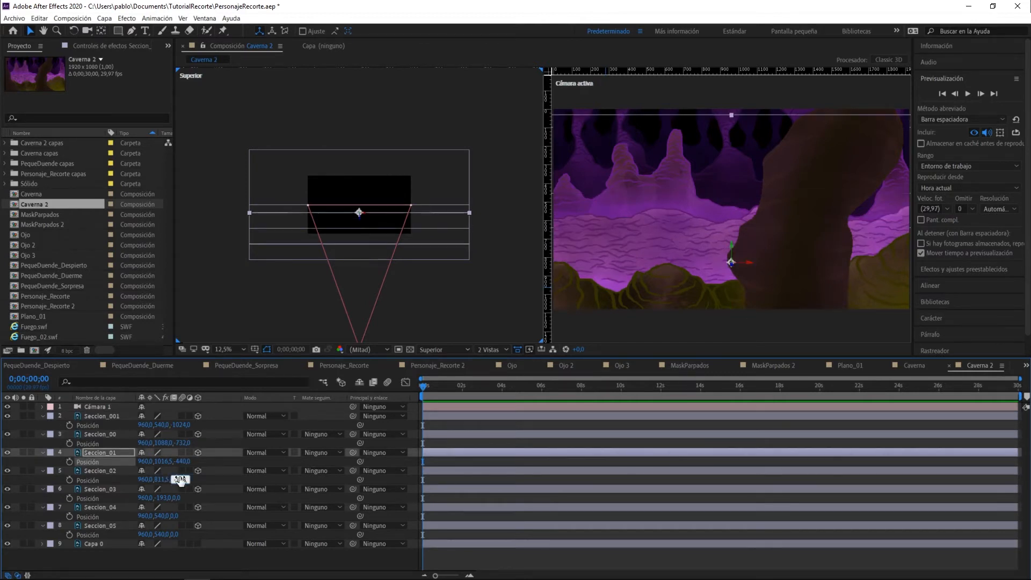
text(-148)
key(Return)
text(144)
key(Return)
Set the Z position of Seccion_04 to 436 and of Seccion_05 to 728.
click(175, 515)
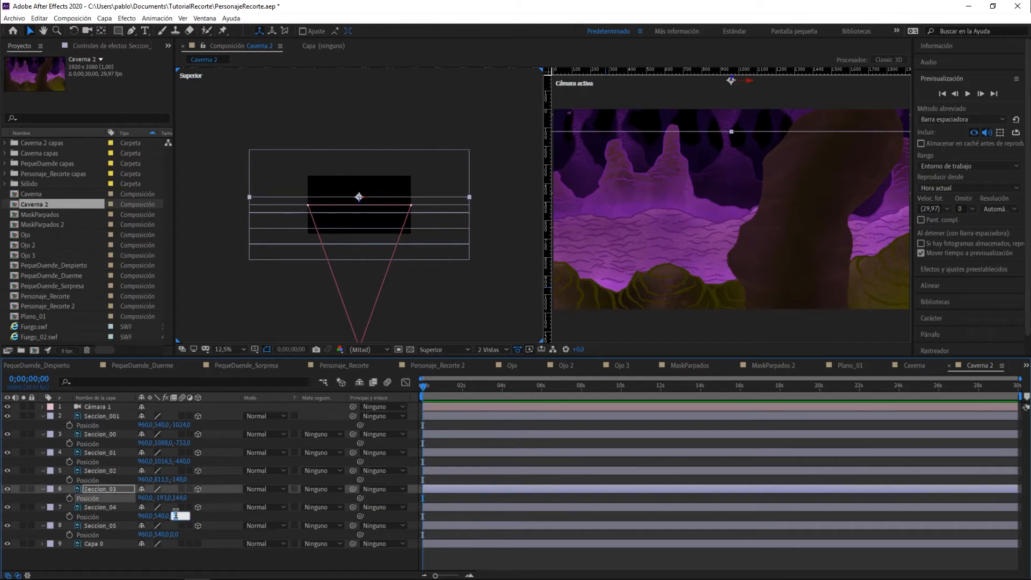
text(436)
key(Return)
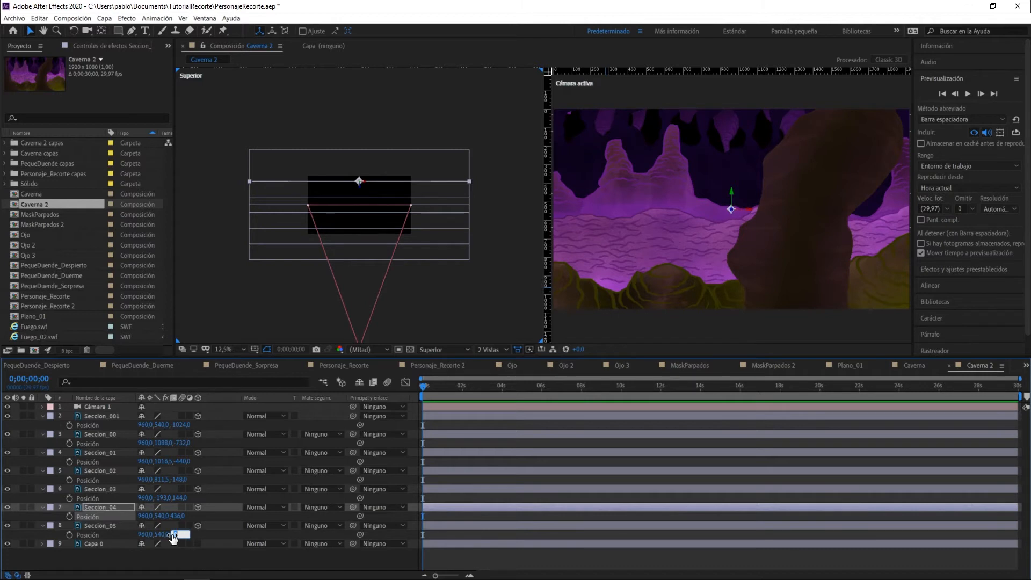
text(728)
key(Return)
Examine the layers' depth spacing in Vista personalizada 1 and return to the Superior view.
click(444, 350)
click(439, 453)
click(443, 349)
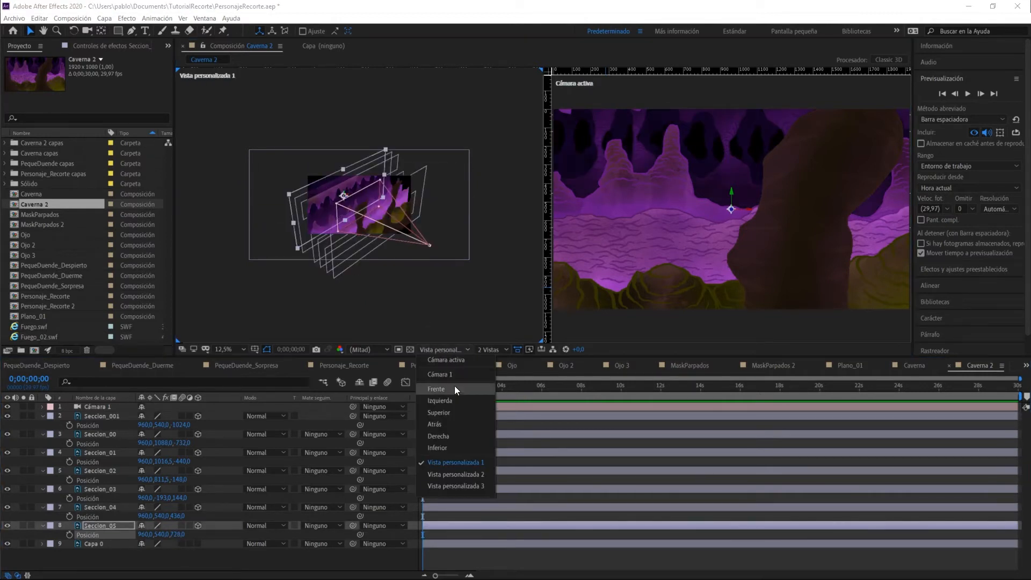
click(450, 408)
click(402, 310)
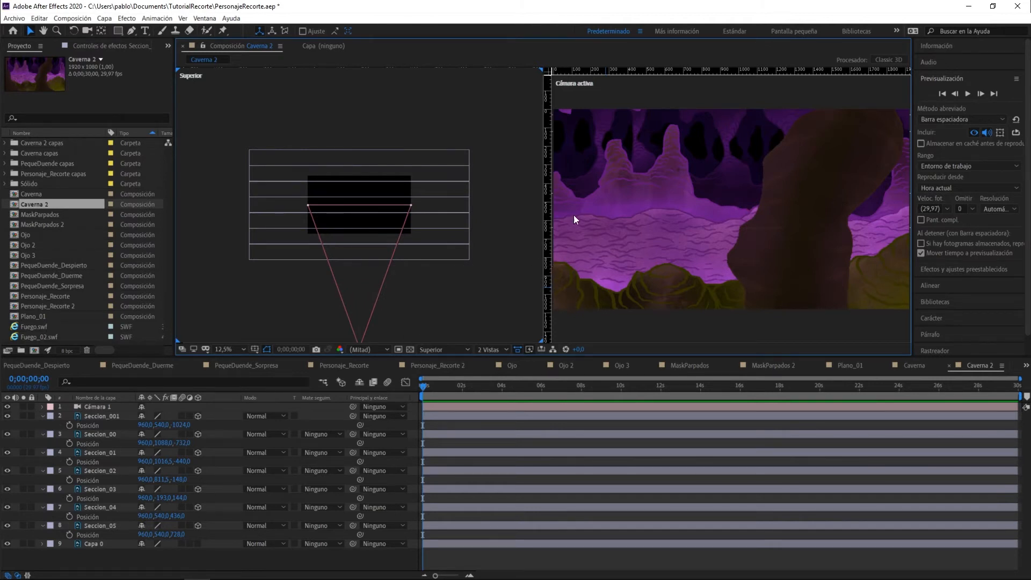
Show the title/action safe guides in the active camera view.
click(584, 334)
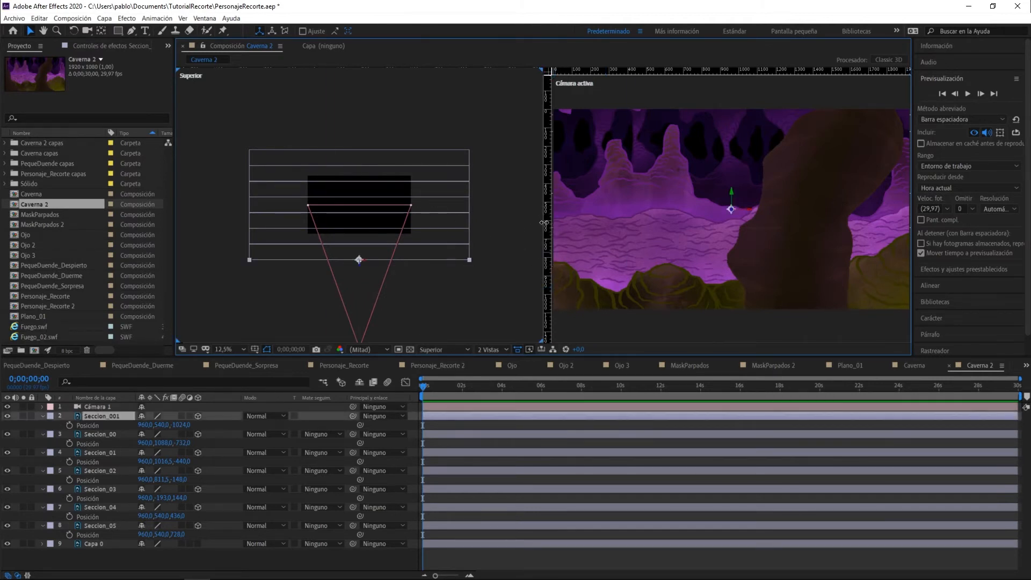
click(254, 349)
click(320, 359)
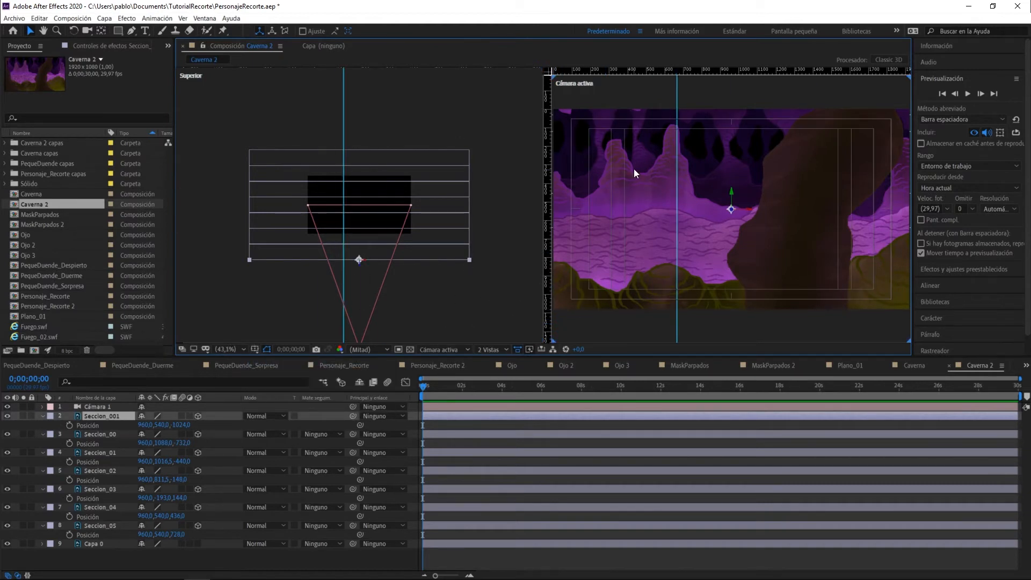
click(514, 311)
click(611, 330)
Set the Y position of Seccion_05 to 606, Seccion_04 to 593 and Seccion_02 to 902.5.
click(171, 527)
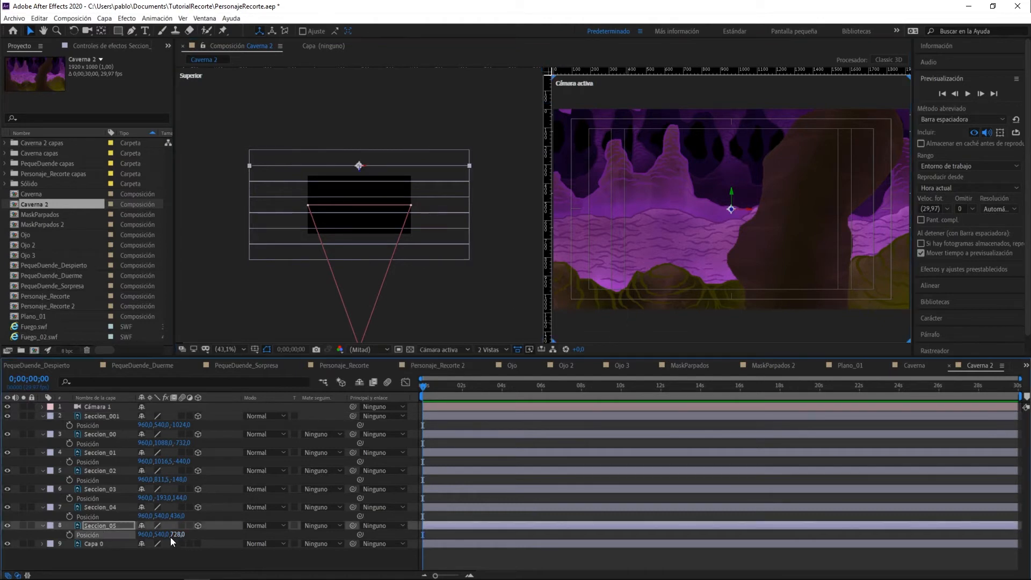
drag(161, 537, 347, 496)
drag(161, 497, 163, 500)
drag(161, 480, 212, 481)
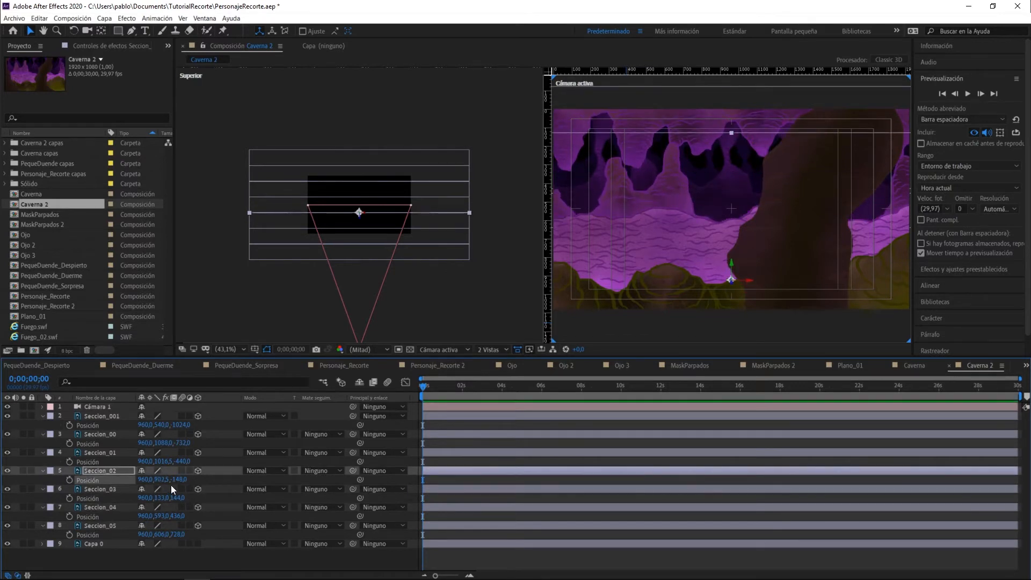
Set the Y position of Seccion_01 to 980.5, Seccion_03 to 54, Seccion_00 to 1040 and Seccion_001 to 294.
mouse_move(159, 462)
mouse_down()
mouse_move(176, 461)
mouse_move(138, 462)
mouse_up()
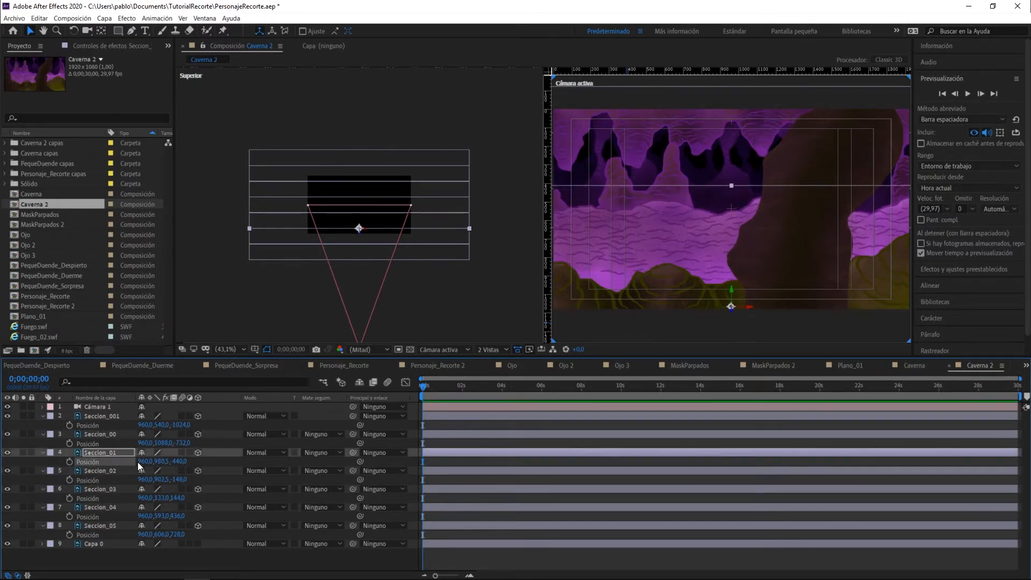
click(170, 517)
drag(161, 497, 121, 501)
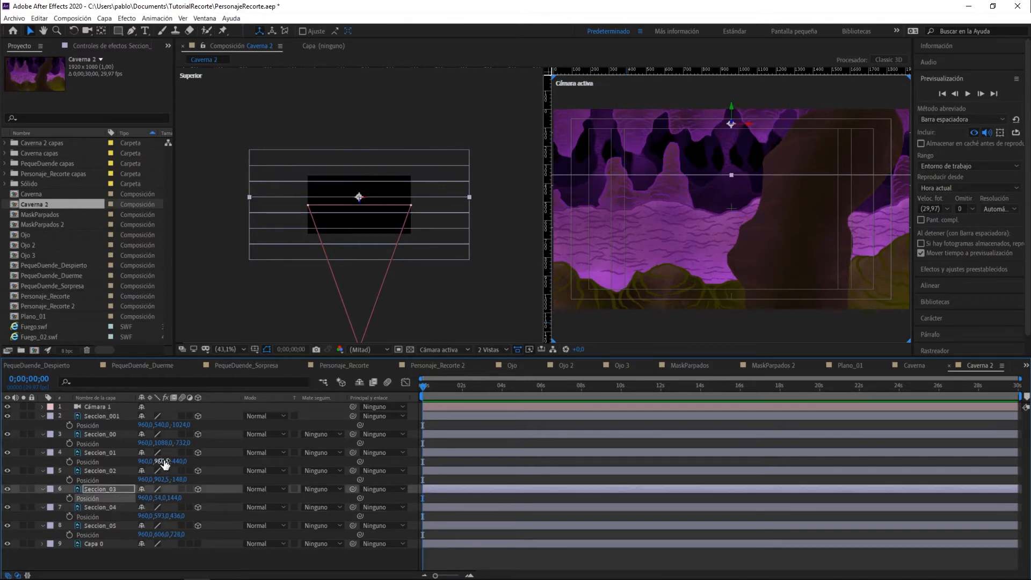
drag(161, 443, 138, 431)
Create an orbit null for the Cámara 1 layer.
click(442, 324)
right_click(98, 407)
mouse_move(161, 345)
click(274, 346)
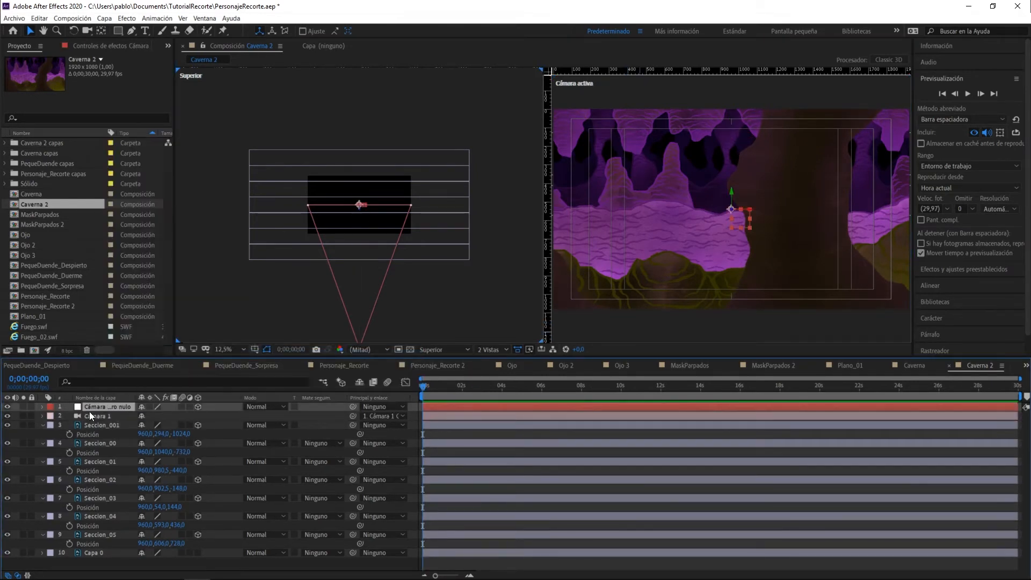
Move the camera's null object to X -123 and Z 735.
key(p)
drag(160, 415, 517, 368)
drag(146, 415, 16, 450)
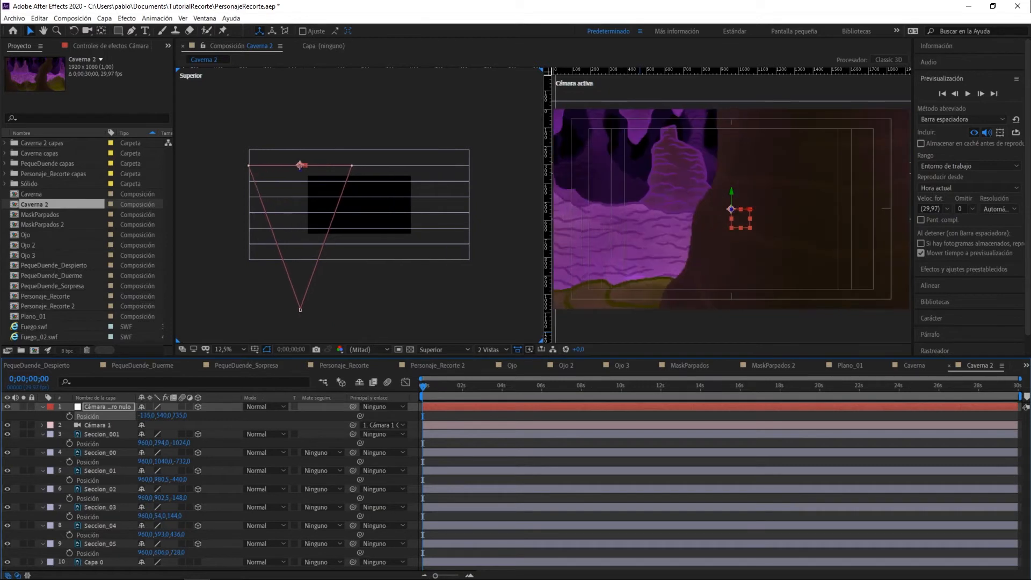
key(z)
click(565, 135)
drag(145, 416, 154, 420)
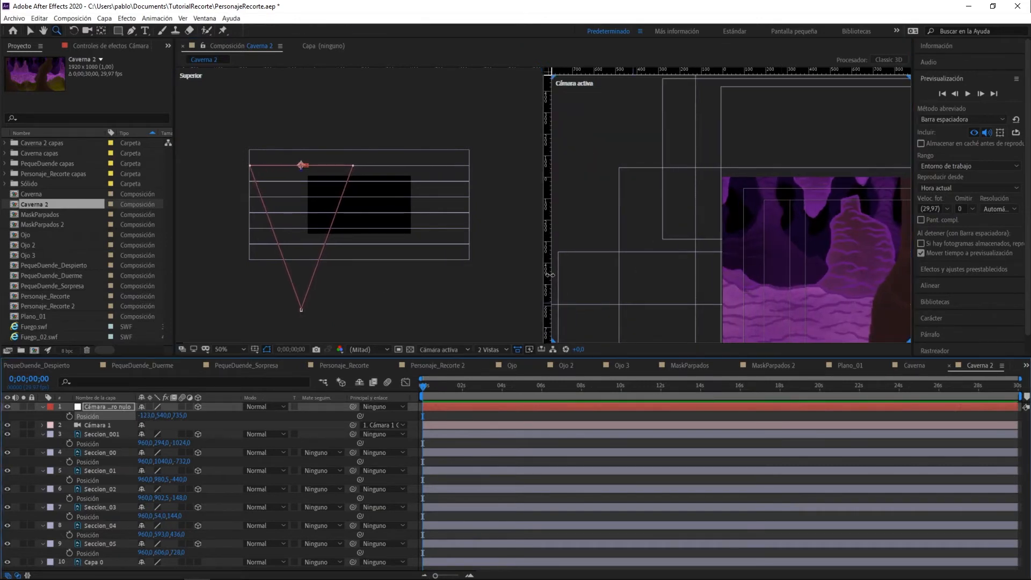
Animate the camera null's Position from the first frame to X 2016 at 0;00;29;29, and return to the starting keyframe.
click(614, 151)
alt+click(615, 152)
click(230, 349)
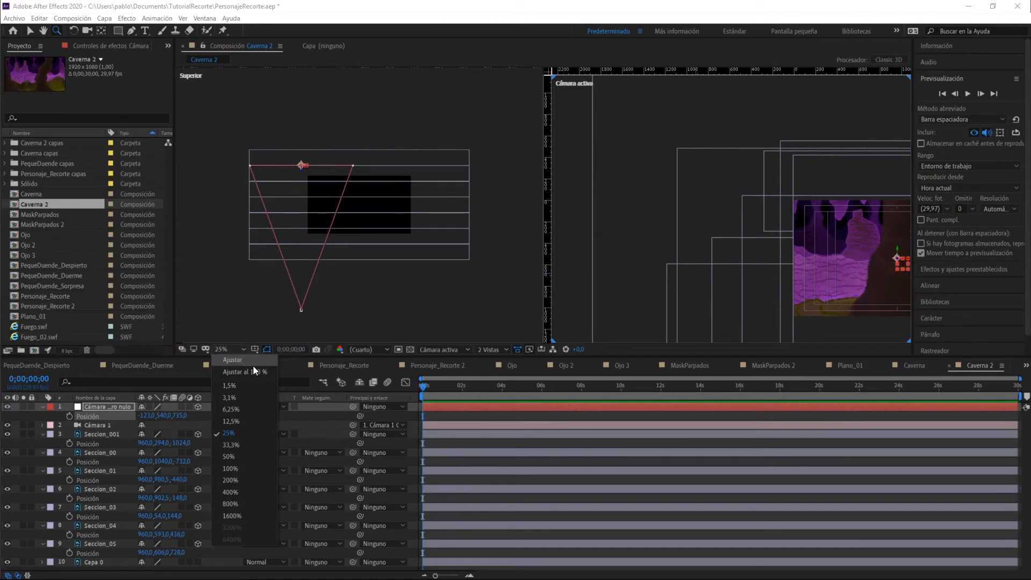
click(253, 366)
click(69, 416)
drag(423, 391, 1018, 383)
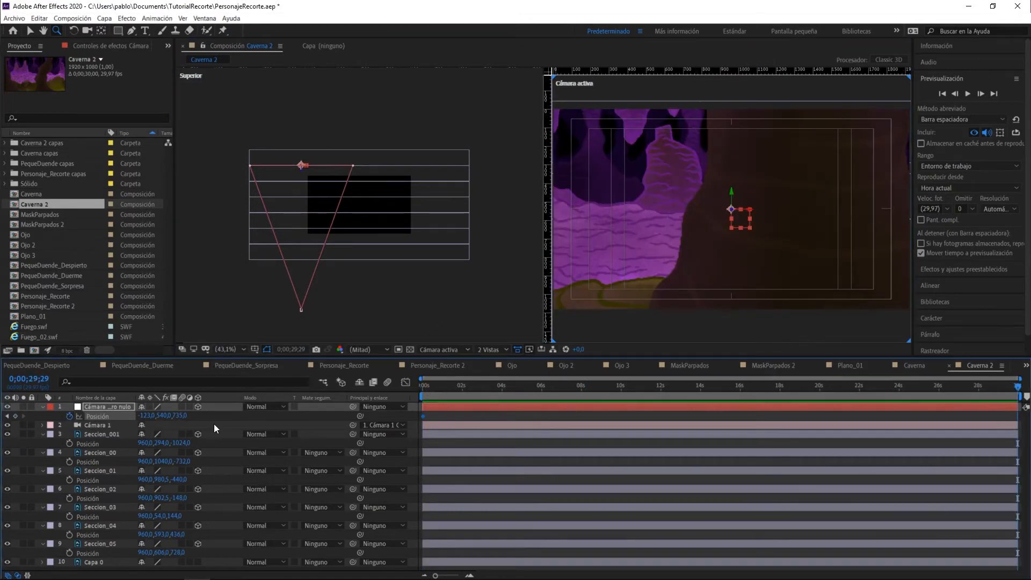
drag(148, 417, 587, 434)
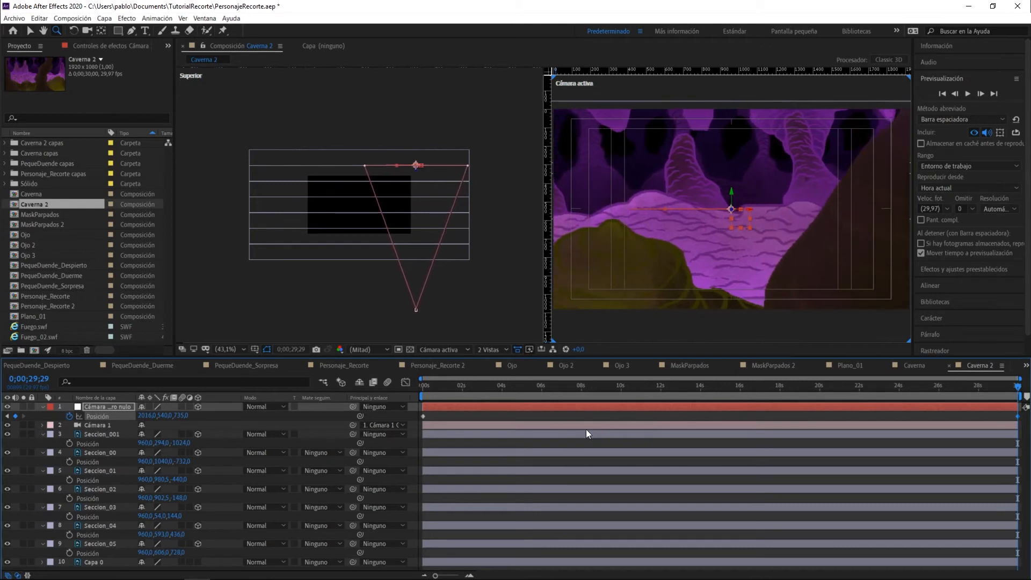
click(7, 417)
Scale layer Seccion_00 to 76% and layer Seccion_001 to 71%.
click(347, 244)
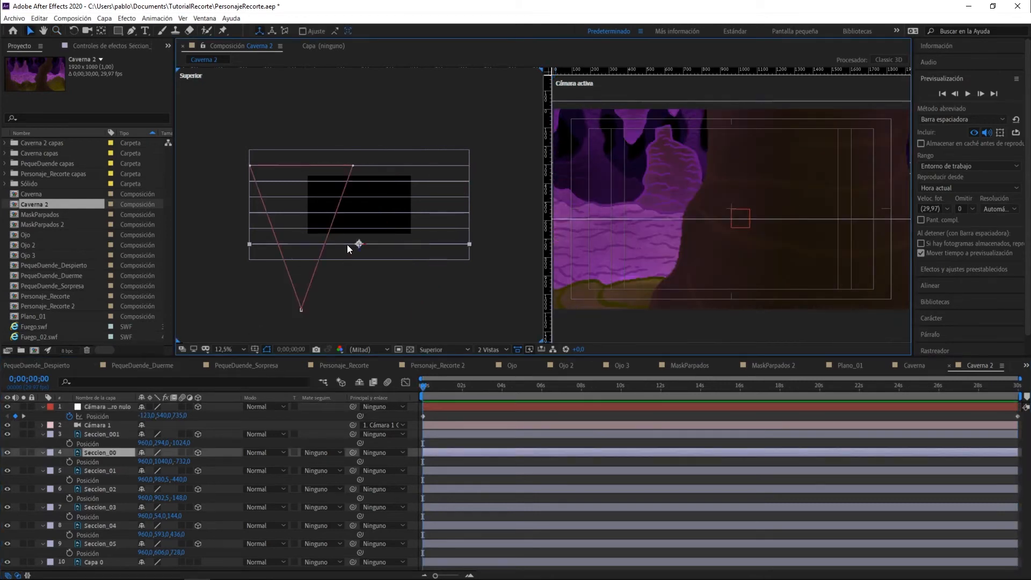
key(shift+s)
drag(154, 470, 139, 473)
click(156, 436)
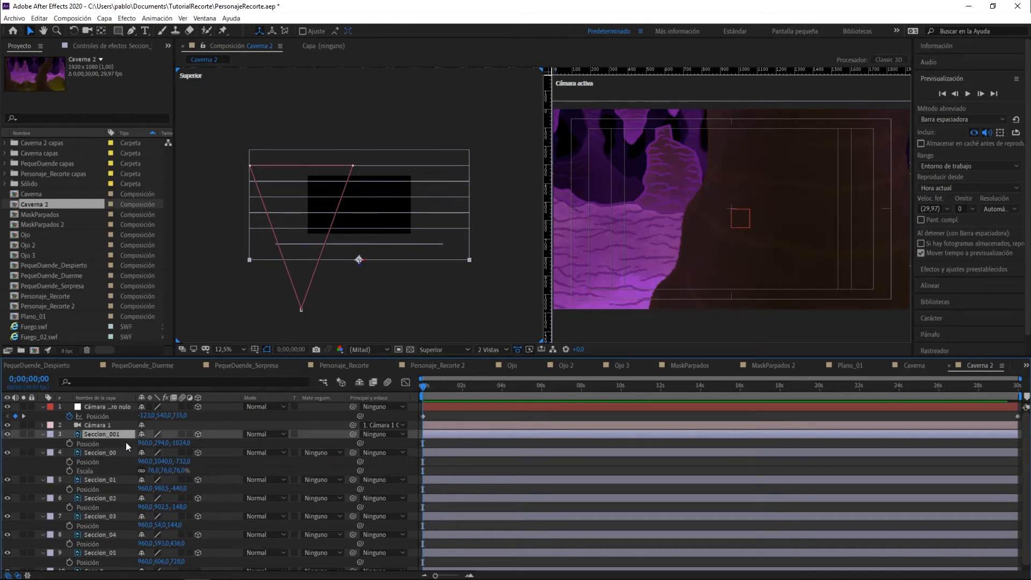
key(shift+s)
drag(148, 449, 132, 449)
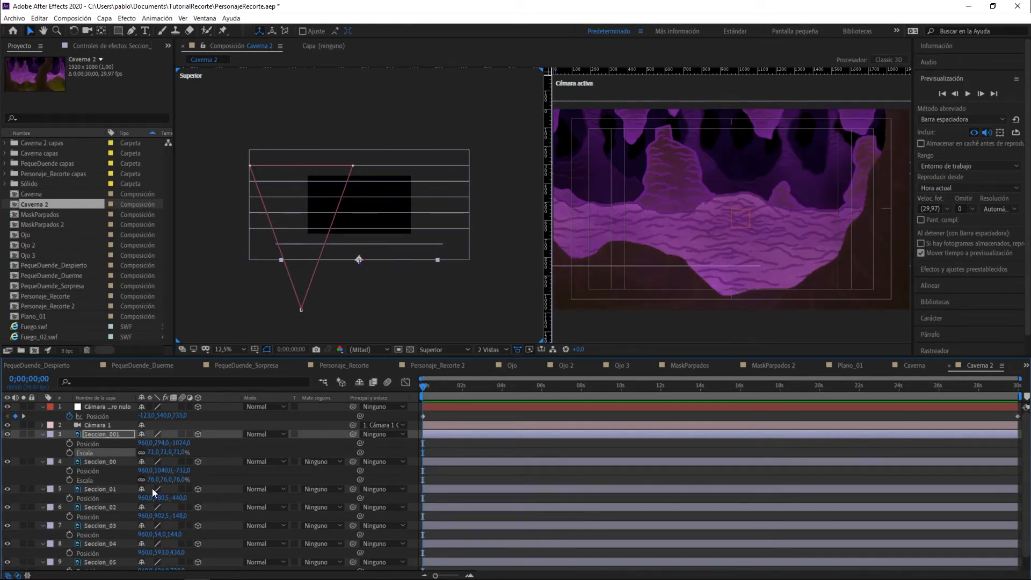
Scale layer Seccion_01 to 81% and layer Seccion_02 to 86%.
click(92, 489)
key(shift+s)
mouse_move(154, 507)
mouse_down()
mouse_move(141, 508)
mouse_move(141, 534)
mouse_move(150, 520)
mouse_up()
click(104, 516)
key(shift+s)
Scale layer Seccion_03 to 91% and layer Seccion_04 to 96%.
click(99, 542)
key(shift+s)
click(132, 530)
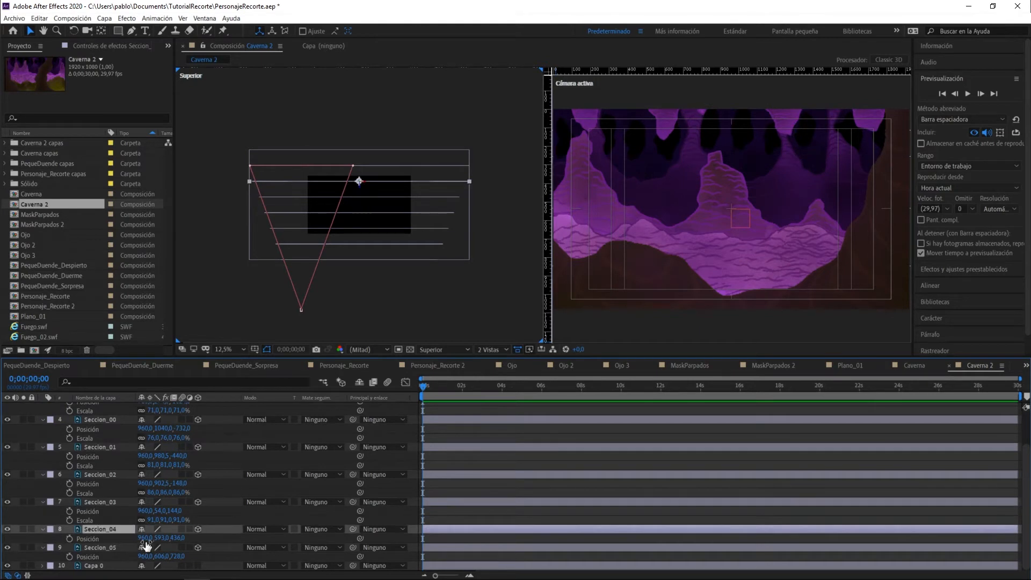
key(shift+s)
drag(155, 547, 151, 547)
Collapse the properties of all layers in the timeline and enlarge the composition viewer area.
click(43, 557)
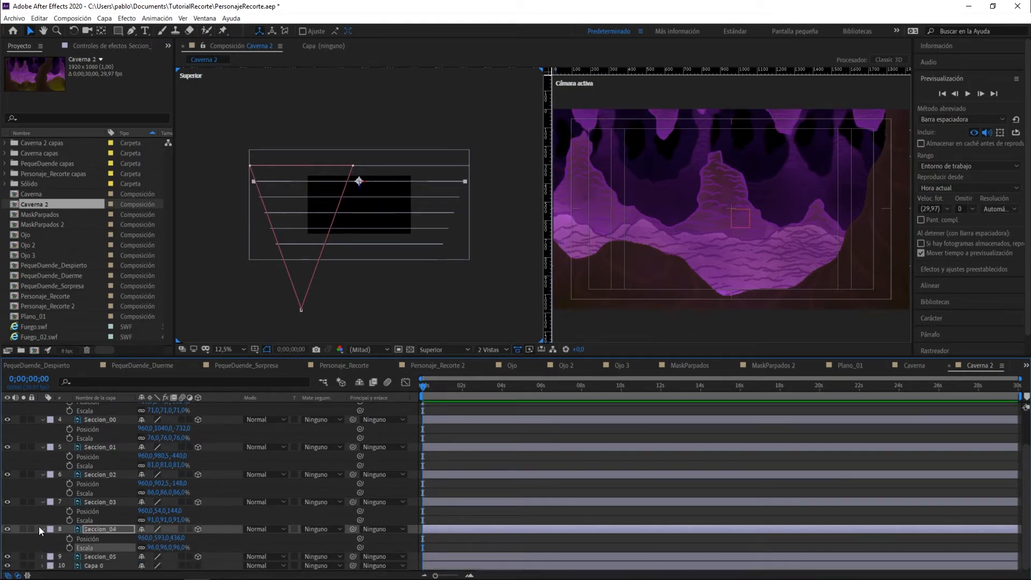
click(95, 556)
click(43, 529)
click(43, 519)
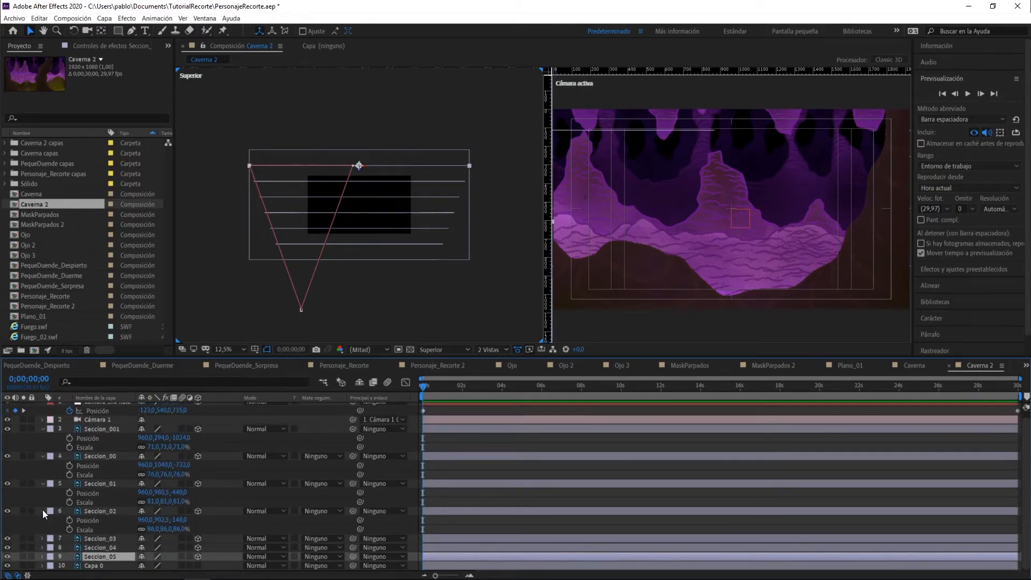
click(43, 510)
click(43, 489)
click(42, 461)
click(44, 434)
click(43, 407)
drag(540, 357, 534, 407)
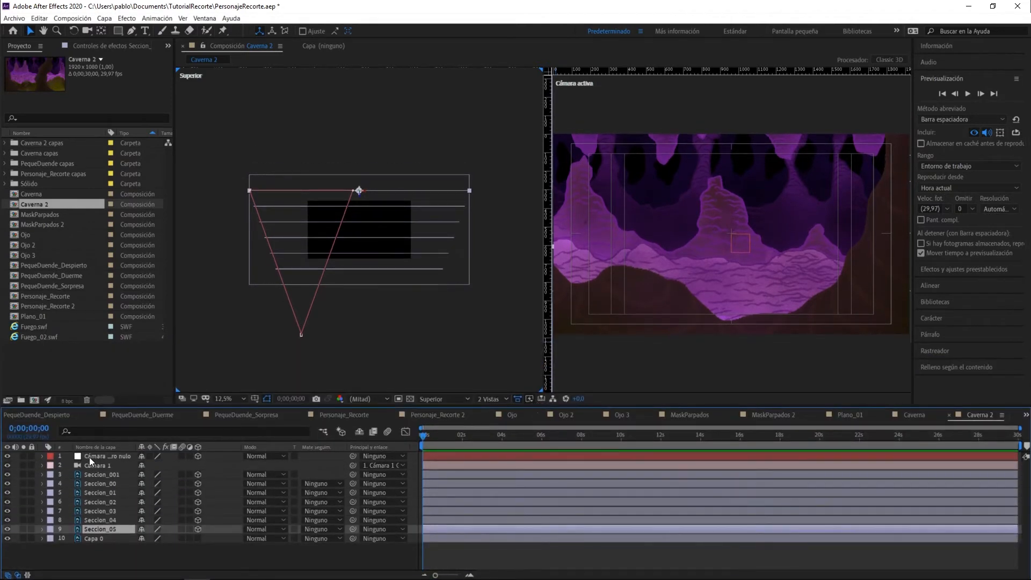
Reveal the camera null's Position keyframes and play a preview of the camera move.
click(89, 455)
key(p)
click(968, 94)
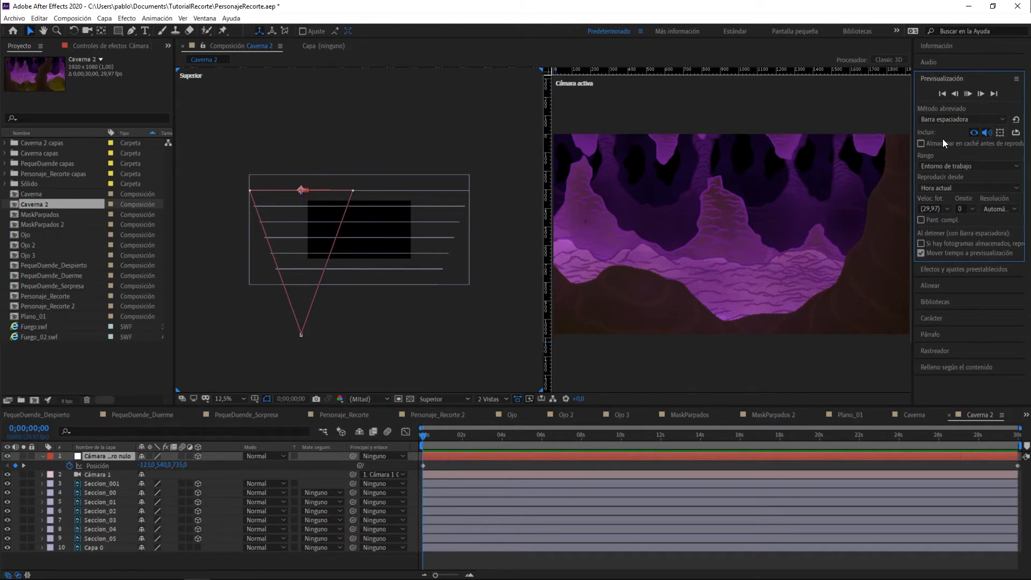
Play the camera move through Caverna 2 from the start to check the layer heights.
click(968, 95)
click(969, 95)
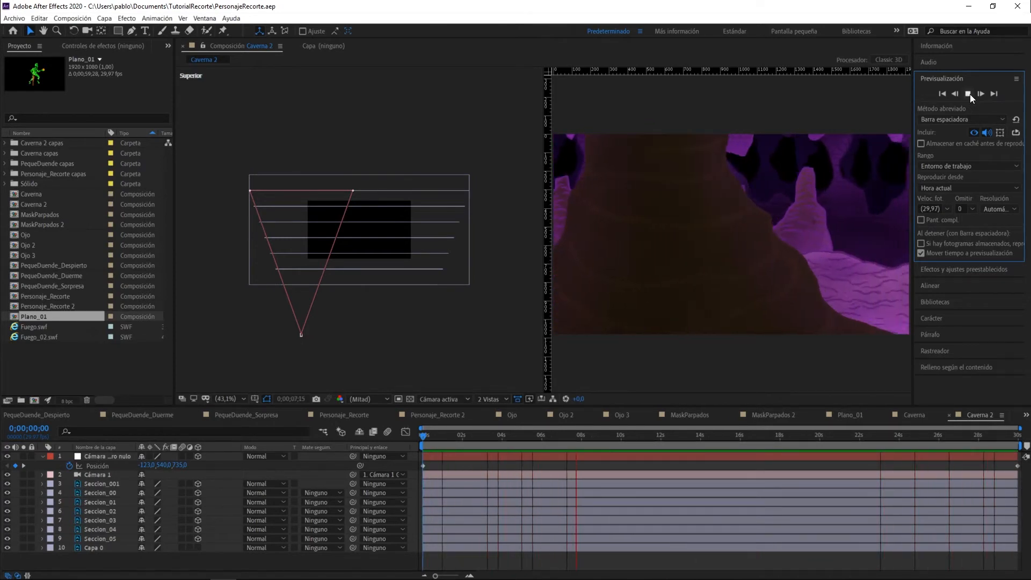
click(968, 94)
Reveal the Seccion layers' positions and set Y to 258 for Seccion_001, 888 for Seccion_00, 921.5 for Seccion_01 and 826.5 for Seccion_02.
click(102, 483)
shift+click(108, 537)
key(p)
drag(162, 493, 142, 493)
drag(166, 511, 84, 511)
drag(163, 529, 121, 549)
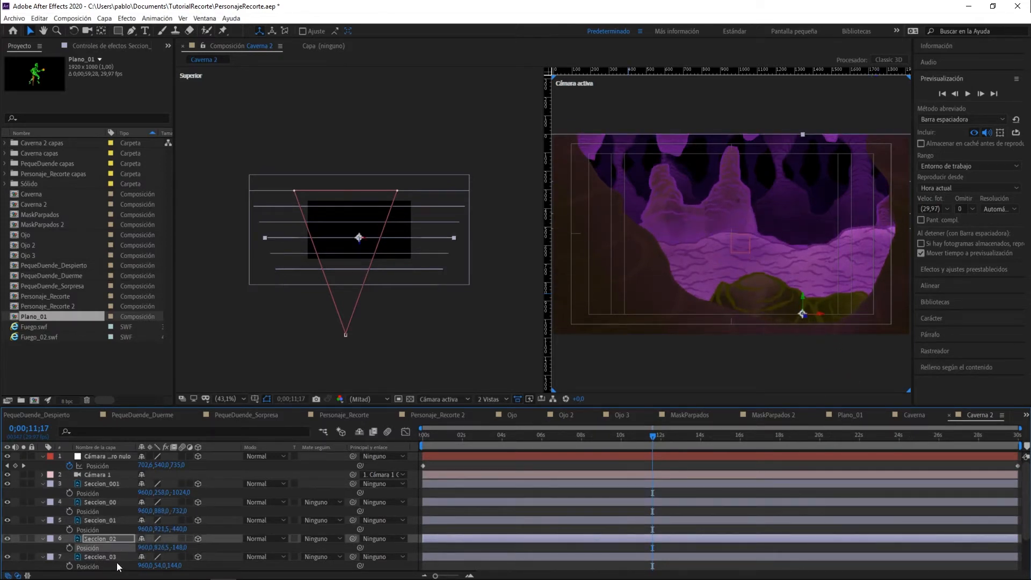
Set the vertical position of Seccion_03 to 160, Seccion_04 to 690 and Seccion_05 to 744.
scroll(107, 523, down, 2)
drag(161, 520, 218, 520)
drag(161, 538, 218, 535)
drag(161, 556, 236, 515)
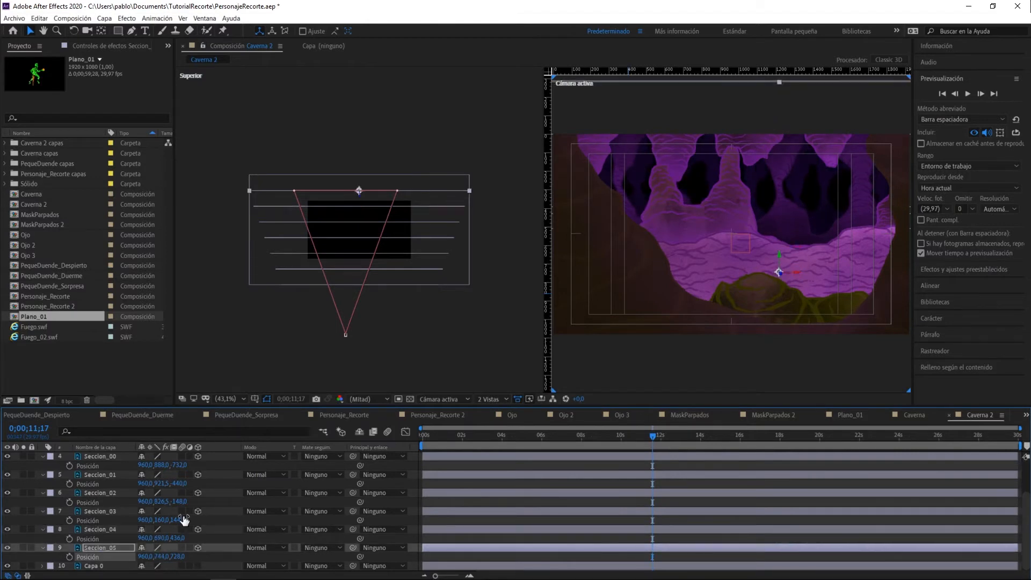
Return to the camera null's first keyframe and preview the move with the adjusted layer heights.
scroll(119, 533, up, 2)
click(7, 465)
click(967, 93)
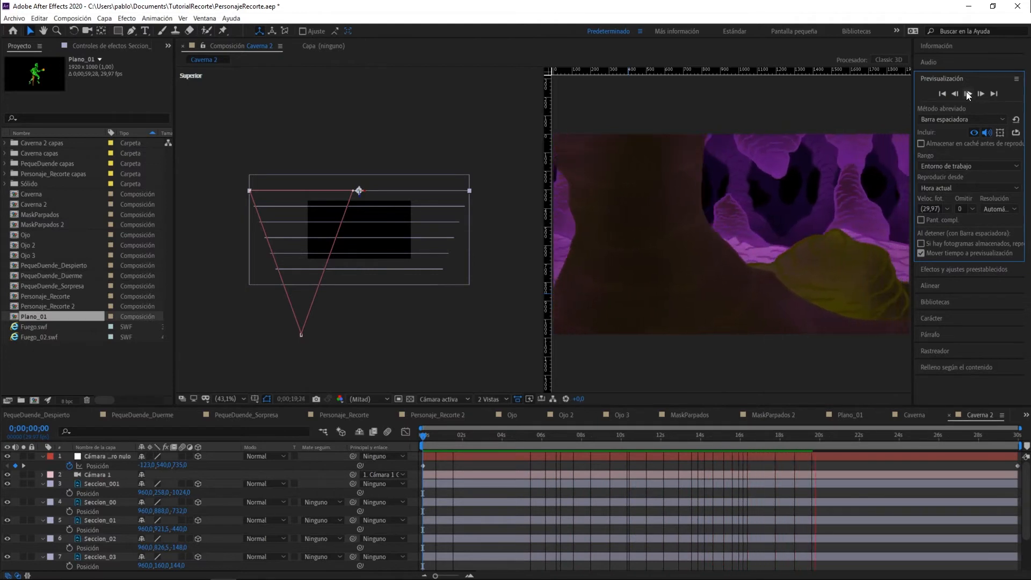
click(968, 93)
Set Seccion_00's vertical position to 935, readjust Seccion_001's vertical position, and preview the camera move.
click(217, 502)
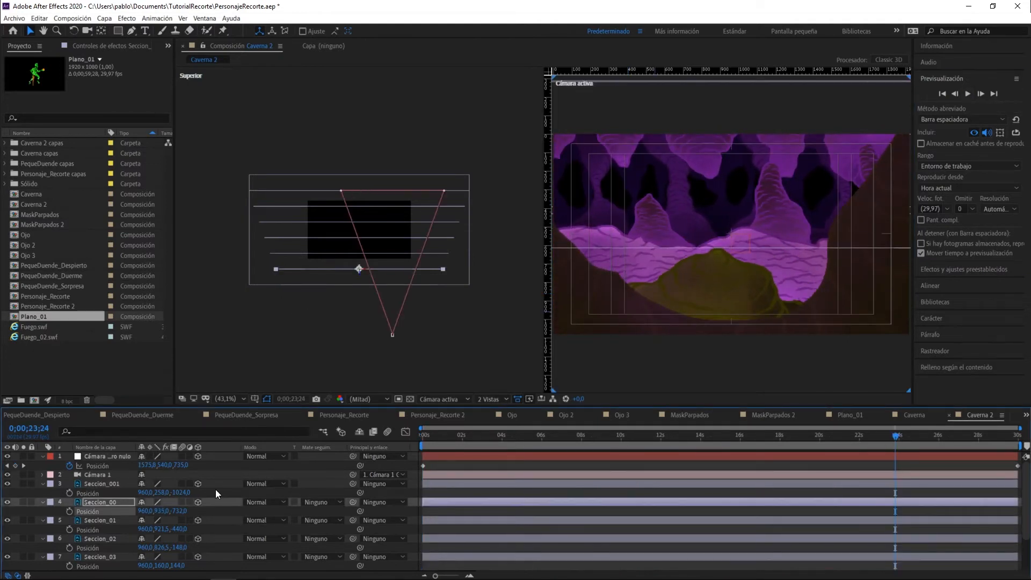
drag(895, 440, 444, 433)
drag(163, 493, 191, 491)
drag(441, 437, 579, 465)
click(968, 93)
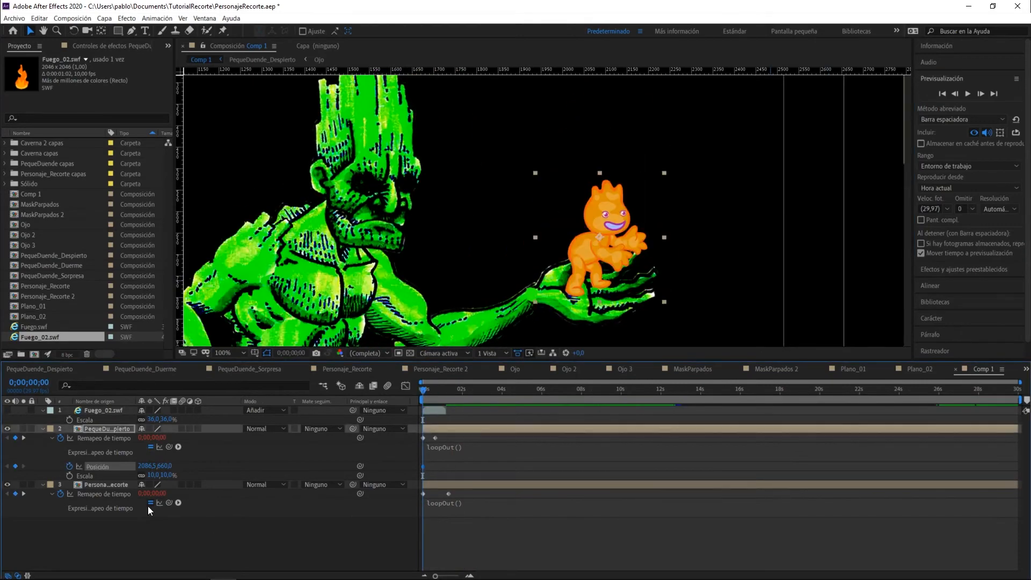
In Comp 1, keyframe the PequeDuende_Despierto layer's position at frame 13 to match the green character's hand, and preview it.
click(433, 394)
key(Left)
key(Up)
click(8, 466)
key(space)
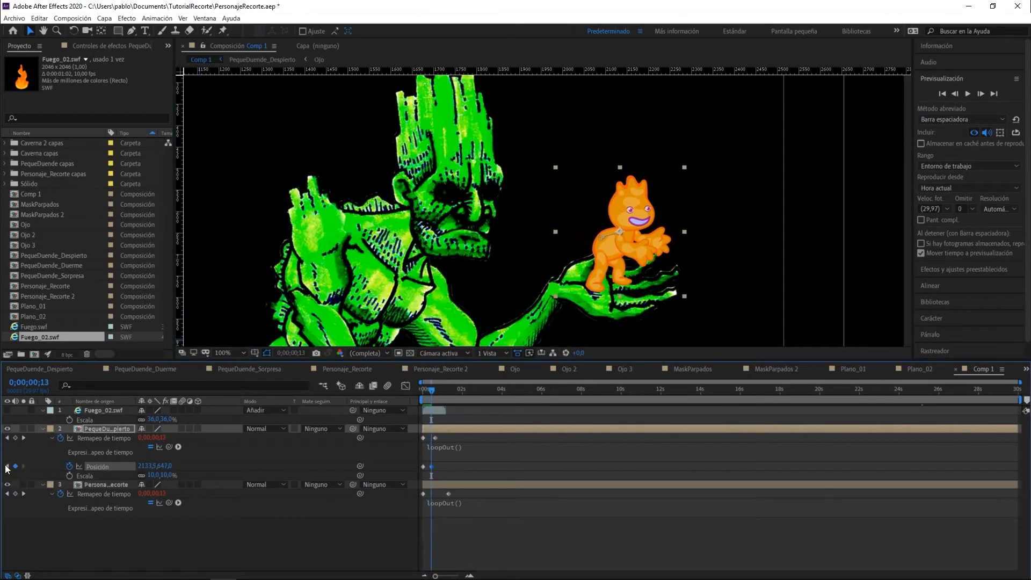
click(8, 465)
Add intermediate position keyframes so the PequeDuende_Despierto layer stays on the moving palm throughout the character's cycle.
drag(432, 391, 538, 413)
key(equal)
key(equal)
key(equal)
drag(609, 244, 593, 251)
drag(537, 390, 516, 388)
drag(612, 239, 616, 235)
drag(517, 390, 566, 392)
drag(612, 239, 616, 245)
drag(566, 391, 556, 386)
drag(613, 240, 614, 244)
drag(555, 391, 594, 403)
drag(613, 240, 646, 240)
drag(594, 390, 618, 390)
drag(644, 240, 634, 233)
drag(623, 391, 646, 391)
drag(633, 235, 605, 238)
End the work area at the last position keyframe, trim Comp 1 to it, and preview the loop.
key(;)
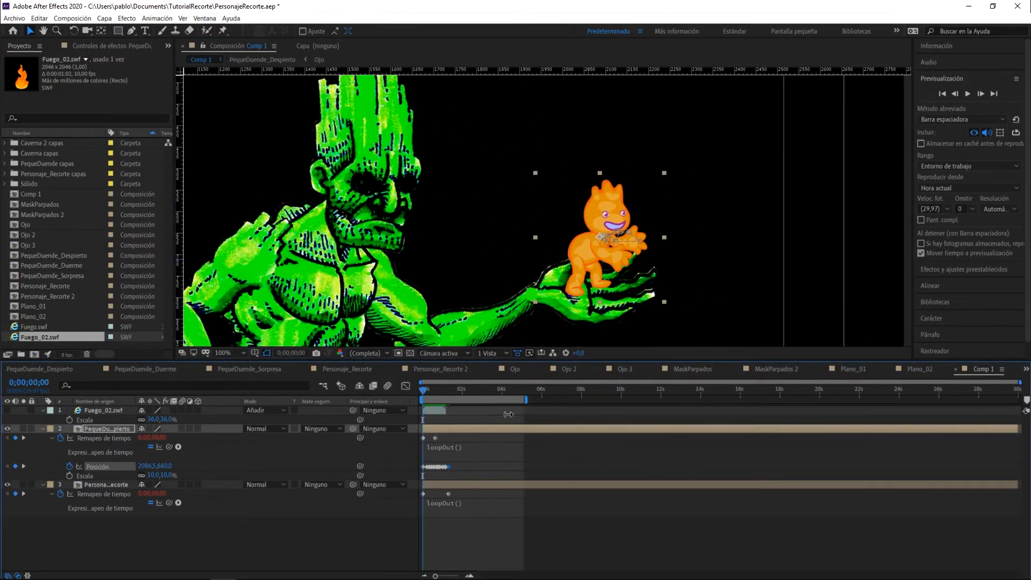
drag(525, 399, 449, 399)
key(ctrl+shift+x)
click(967, 94)
click(968, 94)
Show the Fuego_02.swf flame layer around the small character and preview the whole composition fitted to the view.
click(7, 410)
key(Home)
click(266, 410)
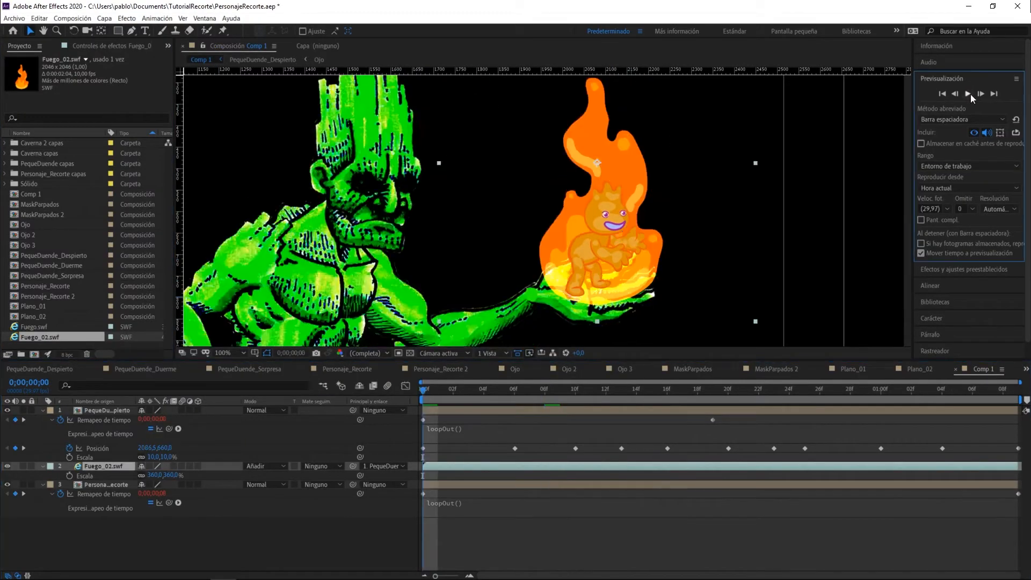
click(968, 94)
click(230, 353)
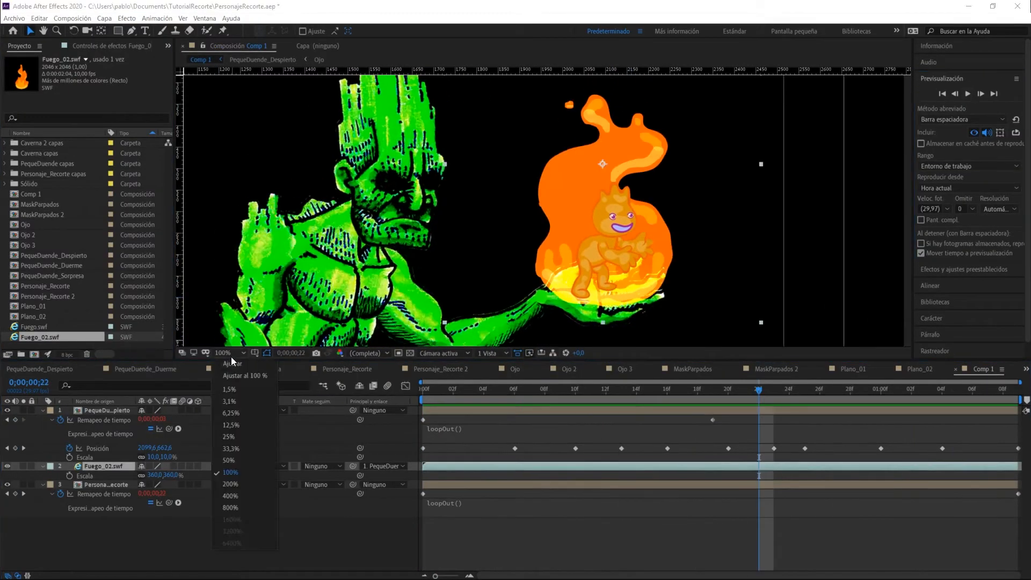
click(230, 363)
key(space)
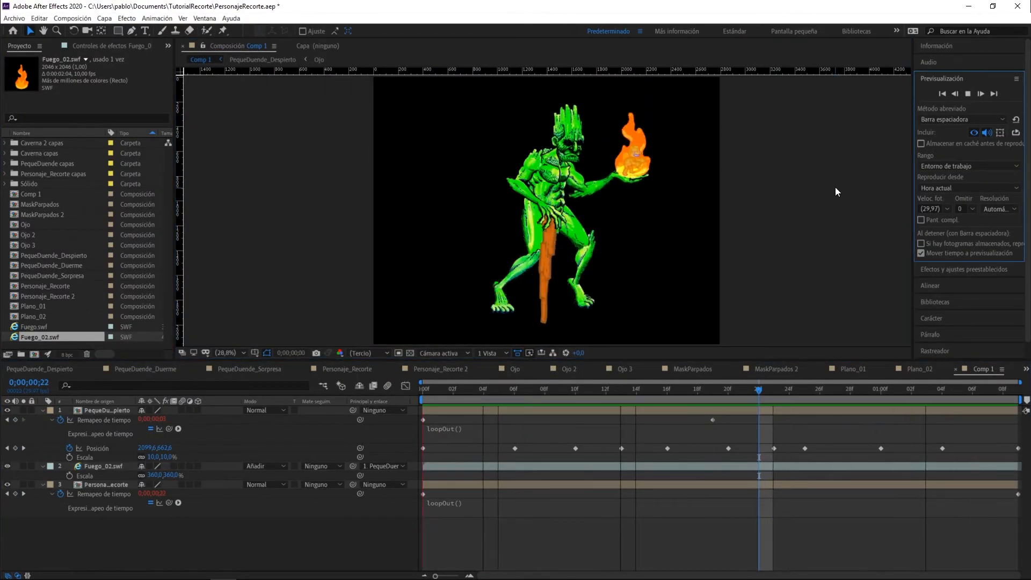
Set Comp 1's duration to 0;00;01;10 in the composition settings and preview the animation.
click(1023, 468)
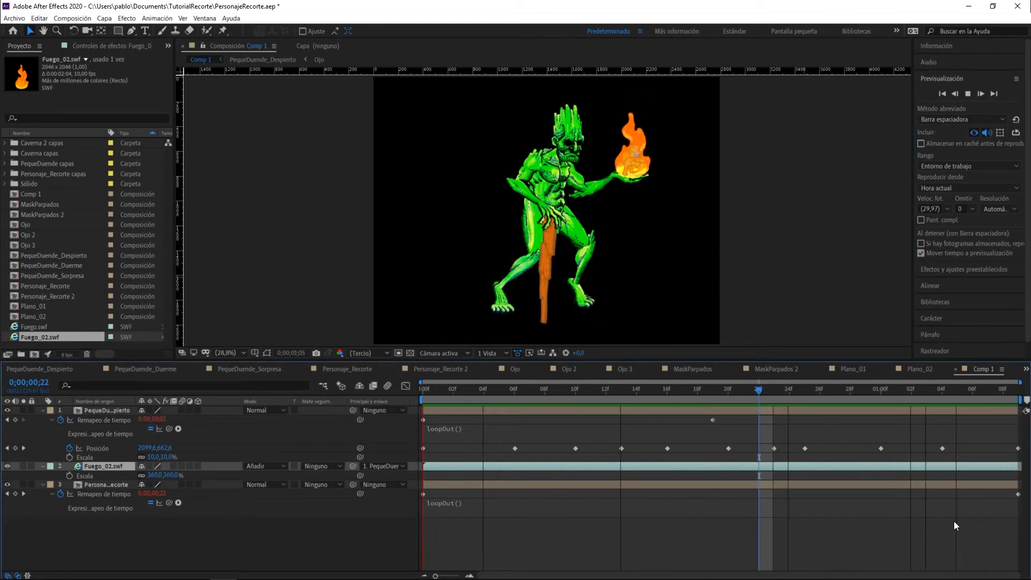
key(ctrl+k)
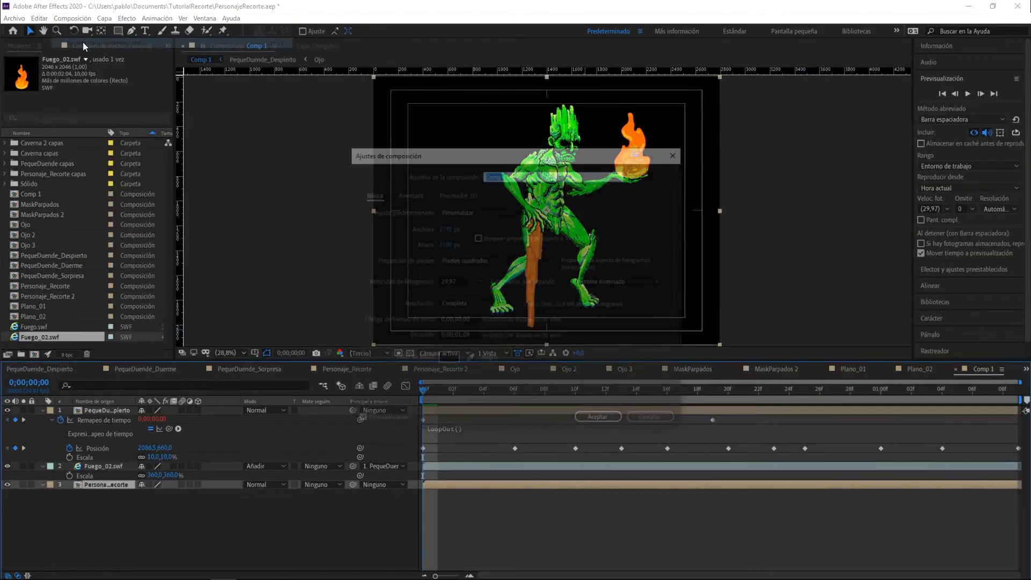
click(968, 94)
click(970, 95)
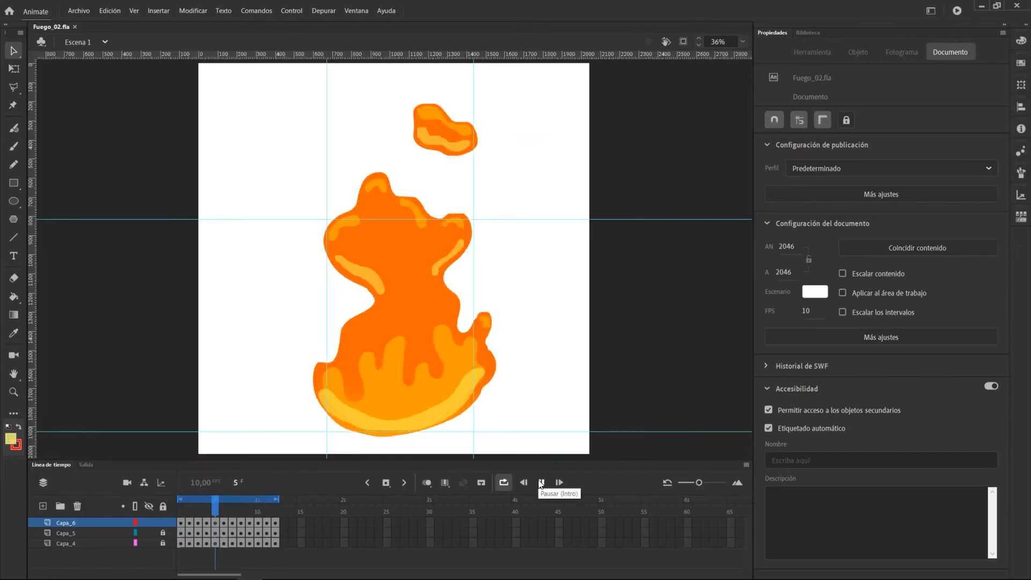
Select the frame after the flame animation's end in Animate, and accept Fuego_02.swf's footage interpretation in After Effects.
click(288, 524)
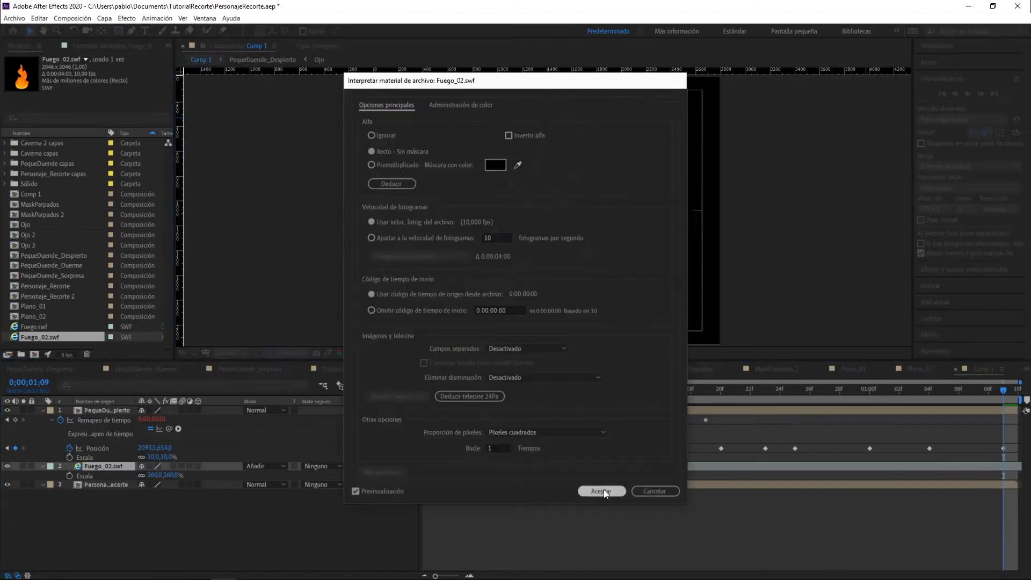
click(601, 491)
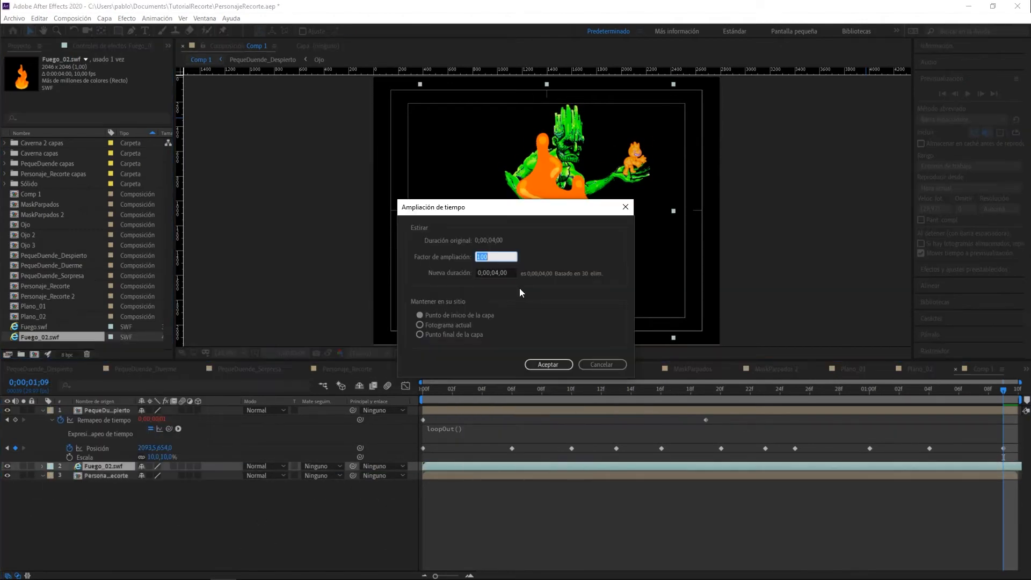
Time-stretch the Fuego_02.swf layer to a factor of 50 and preview the faster flame.
text(50)
key(Return)
click(967, 93)
click(967, 93)
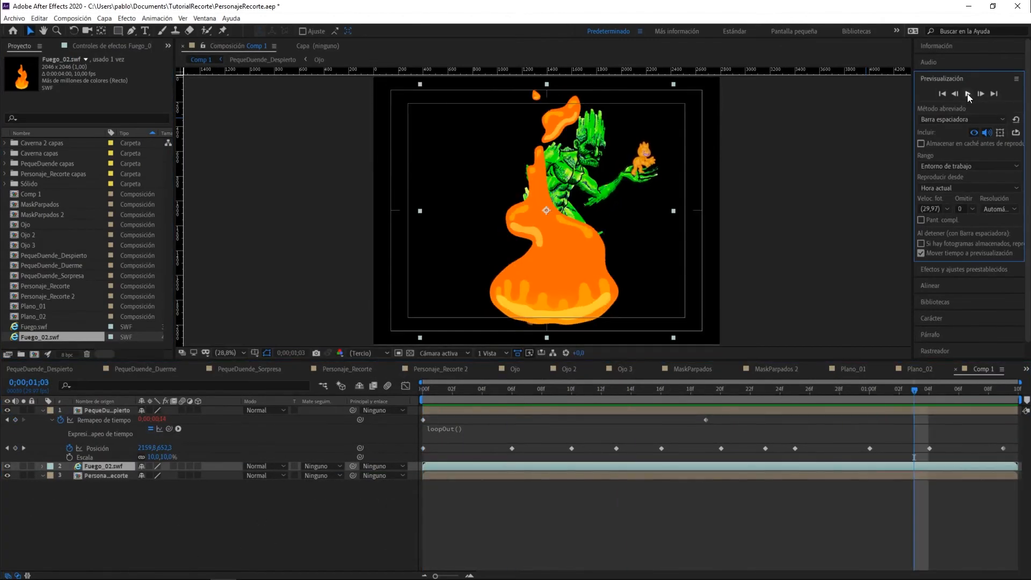
click(968, 93)
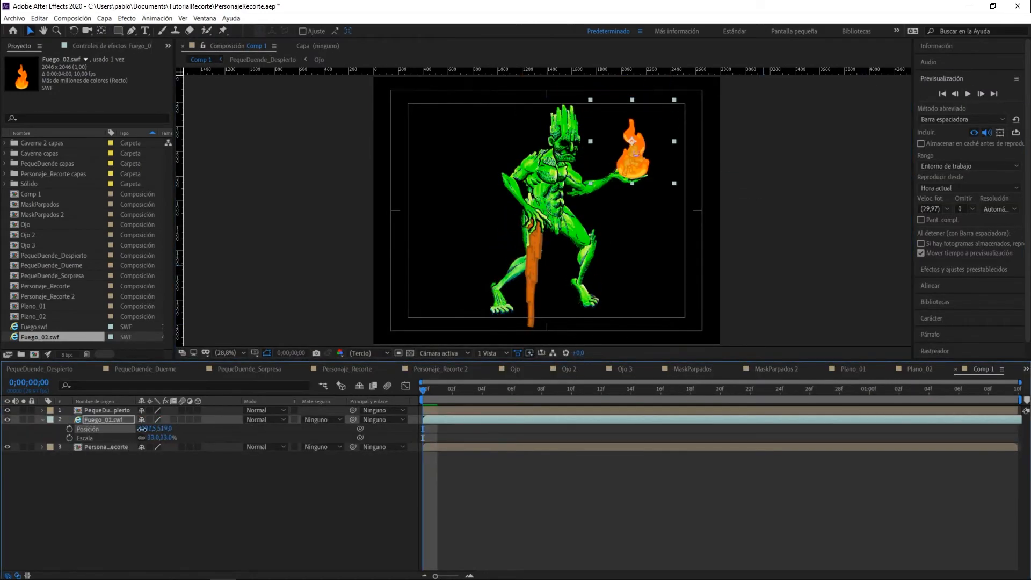
Parent the Fuego_02.swf layer to the PequeDuende_Despierto layer and preview the flame following it.
drag(108, 414, 107, 411)
key(space)
key(space)
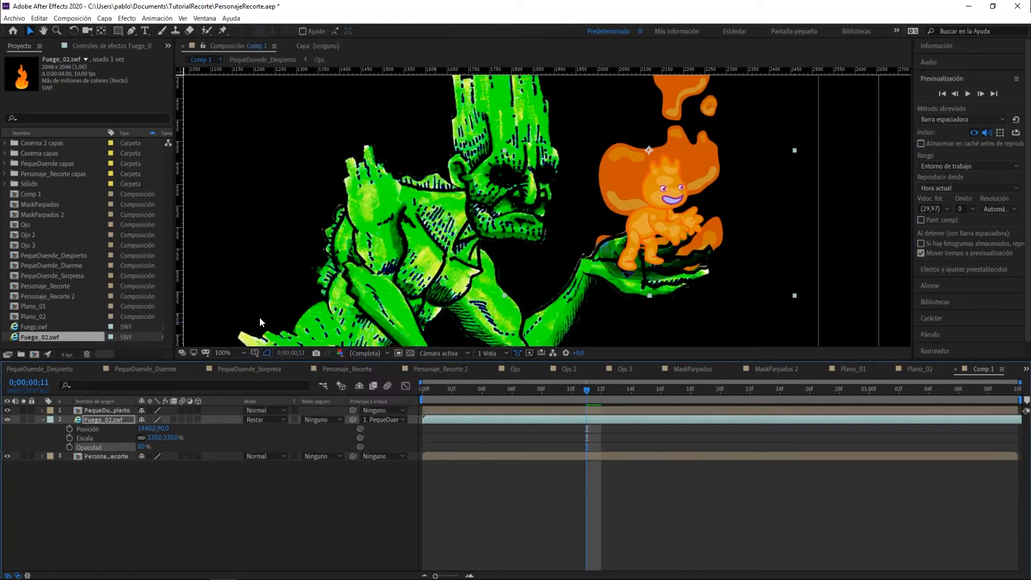
Try the Tono and Silueta alfa blending modes on the Fuego_02.swf layer, previewing the flame.
click(266, 419)
click(266, 321)
click(967, 94)
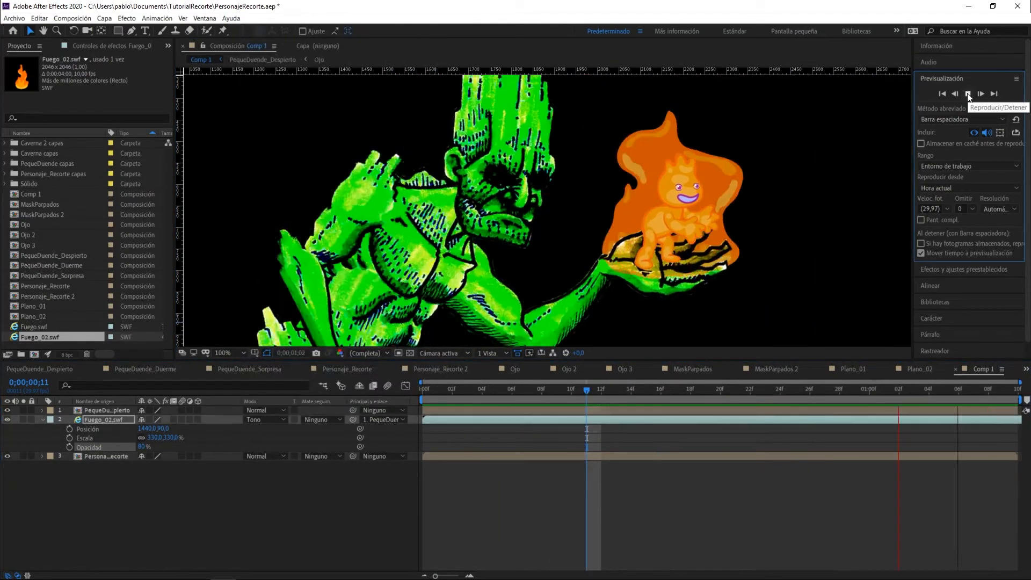
click(266, 420)
click(266, 340)
click(968, 94)
click(266, 420)
click(266, 372)
Set the Fuego_02.swf layer's blending mode to Añadir.
click(265, 419)
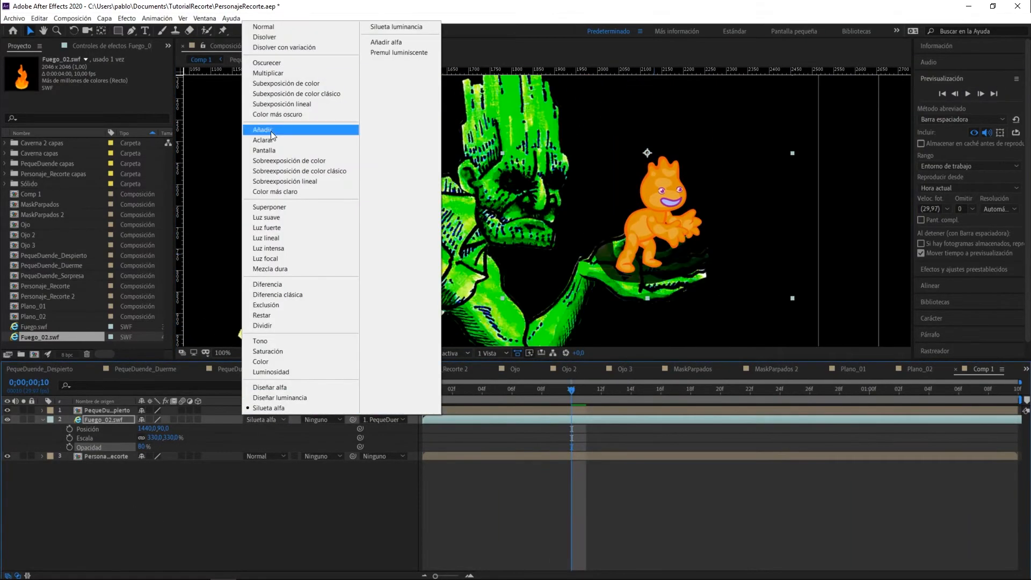
click(266, 133)
Try the Dibujos animados effect on the PequeDuende_Despierto layer and remove it.
click(127, 19)
mouse_move(224, 67)
mouse_move(224, 166)
click(296, 290)
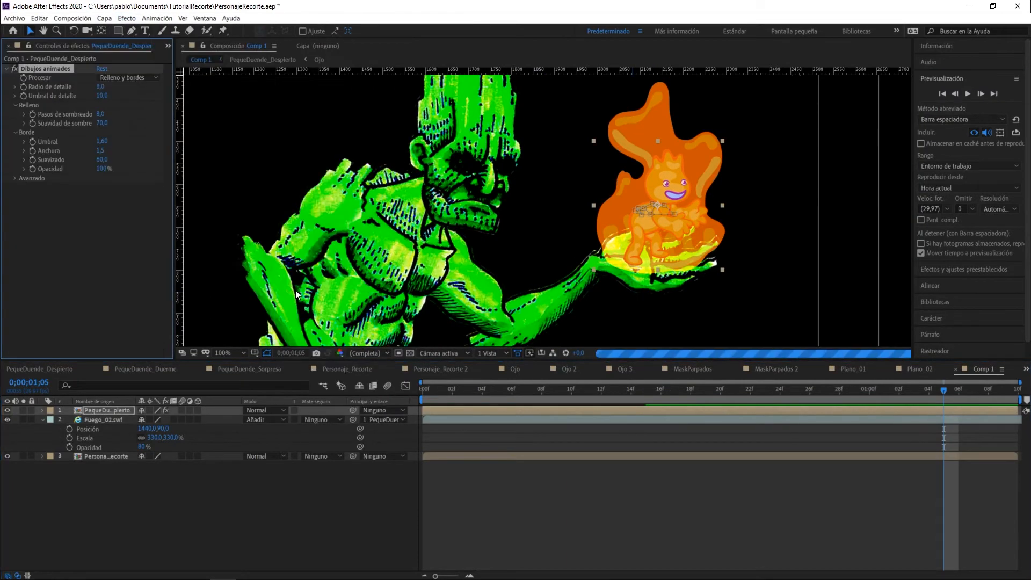
key(Delete)
Try the Trazo effect on the PequeDuende_Despierto layer and remove it.
click(127, 19)
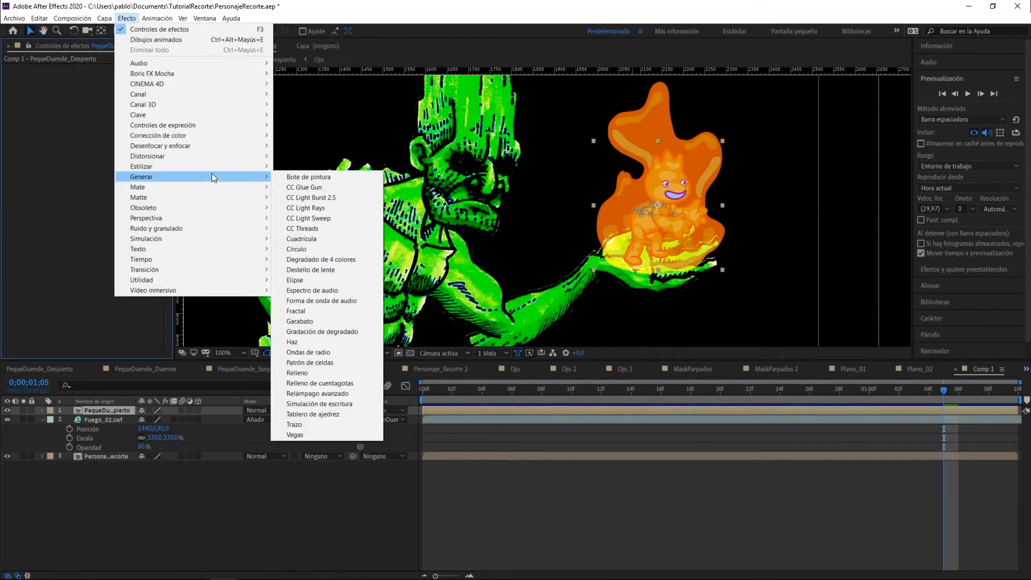
mouse_move(213, 211)
mouse_move(224, 176)
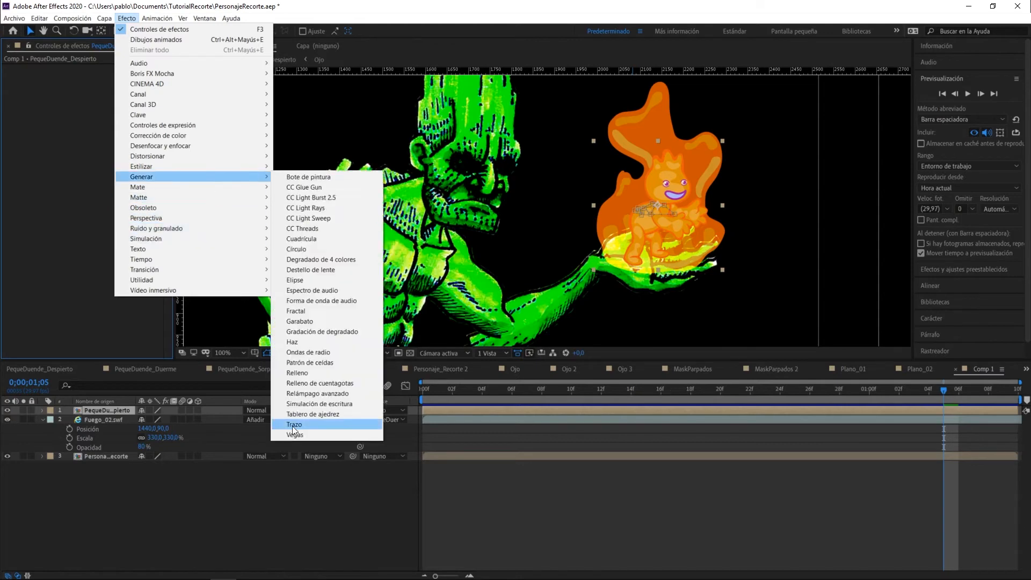
click(296, 421)
key(Delete)
Apply the Sombra radial effect to the PequeDuende_Despierto layer with a dark purple shadow colour.
click(127, 18)
click(295, 325)
click(101, 77)
click(810, 221)
click(898, 191)
Set the radial shadow's opacity to 100%, light origin to 1462, 1509, projection distance to 3 and softness to 100, and preview.
drag(102, 86, 135, 87)
drag(119, 95, 606, 154)
drag(138, 95, 538, 96)
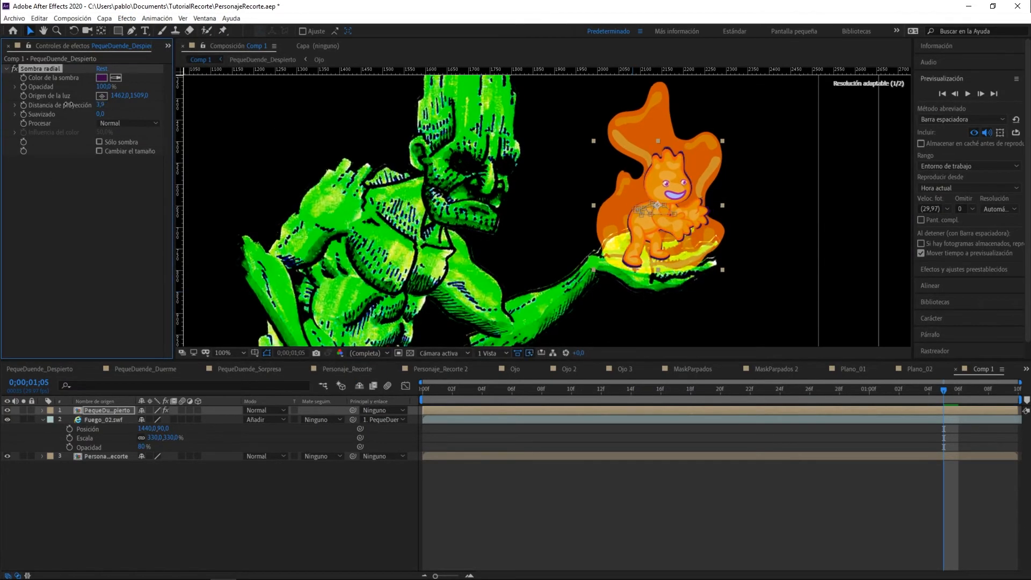
click(100, 113)
text(100)
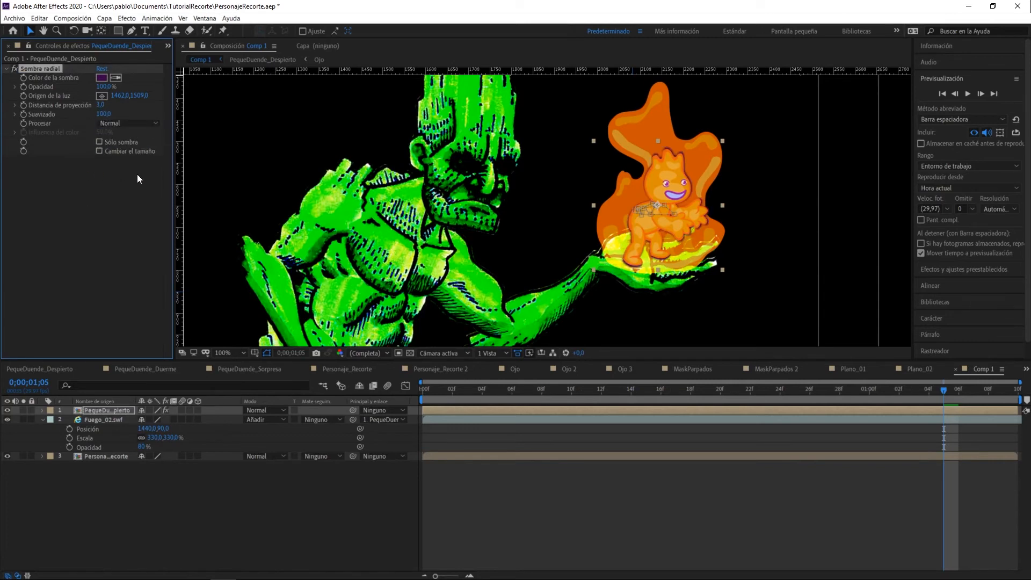
click(967, 94)
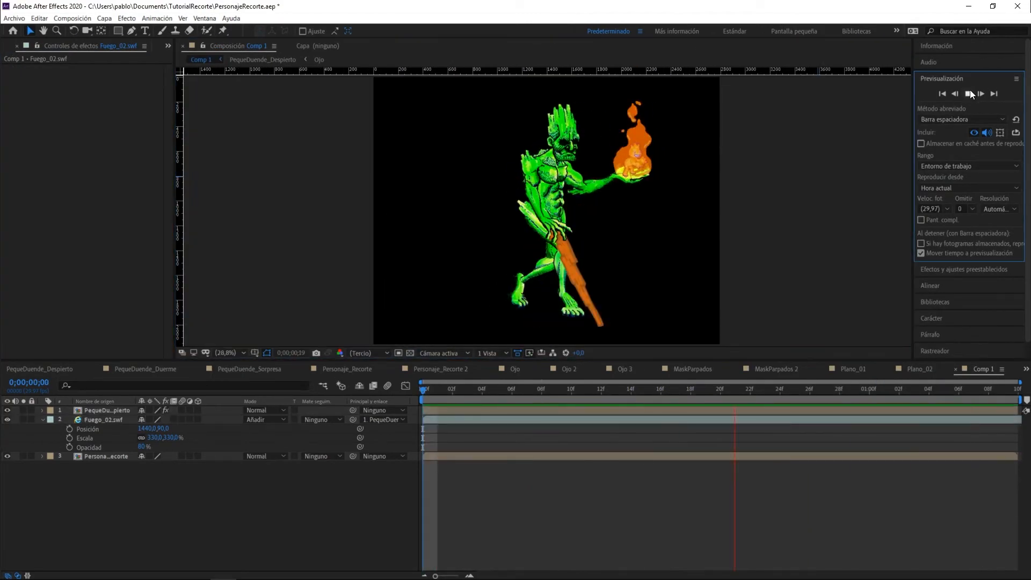
Open Plano_01 and add Comp 1 as a 3D layer between Seccion_001 and Seccion_00.
double_click(30, 307)
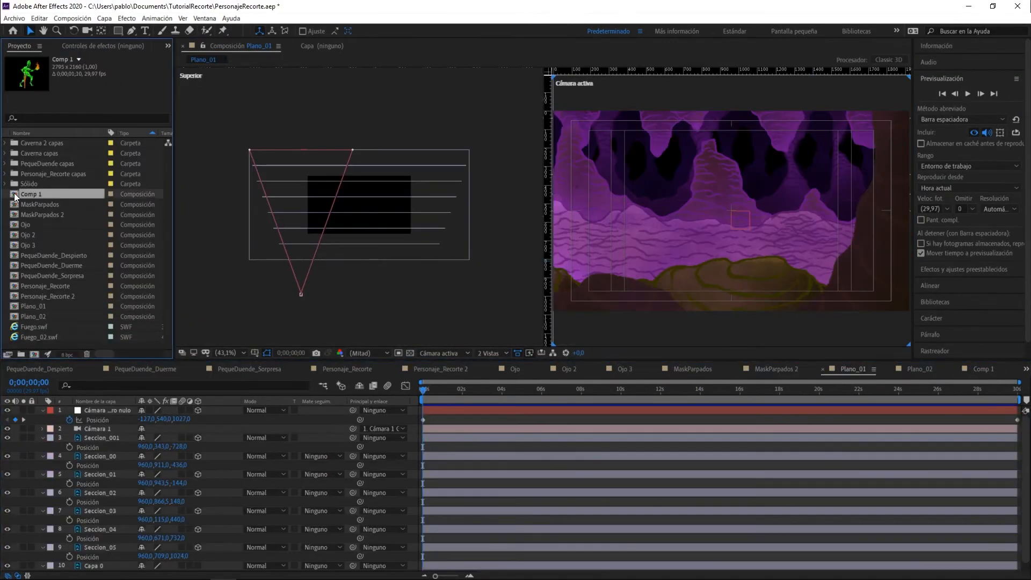
drag(15, 198, 96, 452)
click(198, 456)
Move Comp 1 into the camera's view at mid-depth among the Seccion layers and scale it down to fit the cave.
key(p)
drag(358, 205, 302, 214)
key(s)
drag(162, 465, 8, 464)
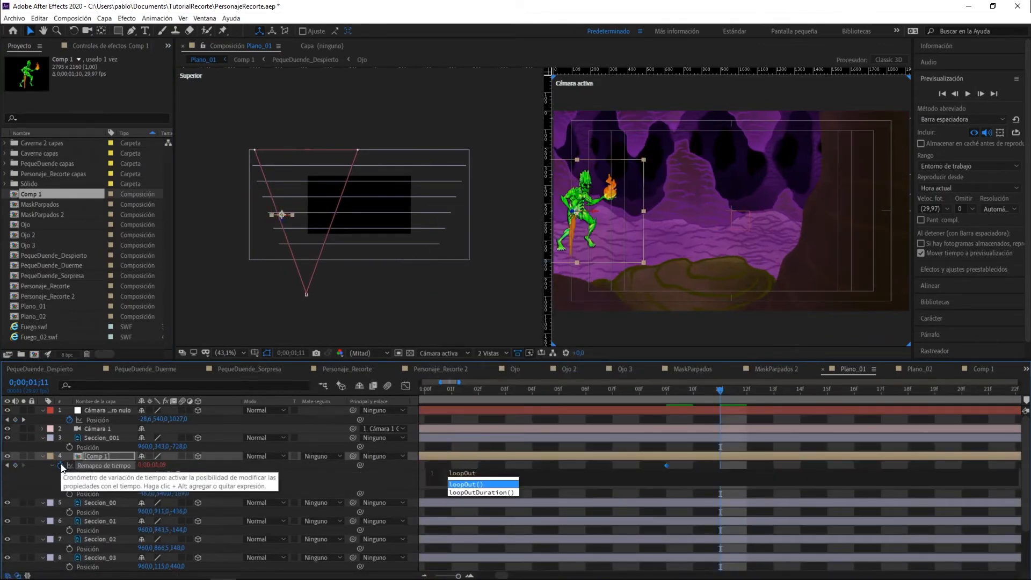
Preview the looping character moving through the cave in Plano_01.
click(968, 94)
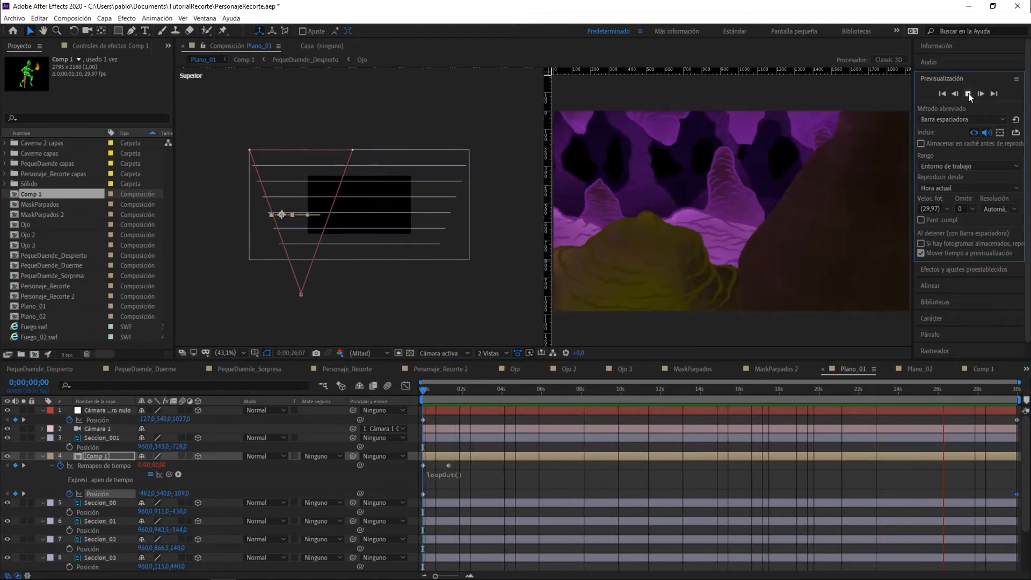
click(968, 94)
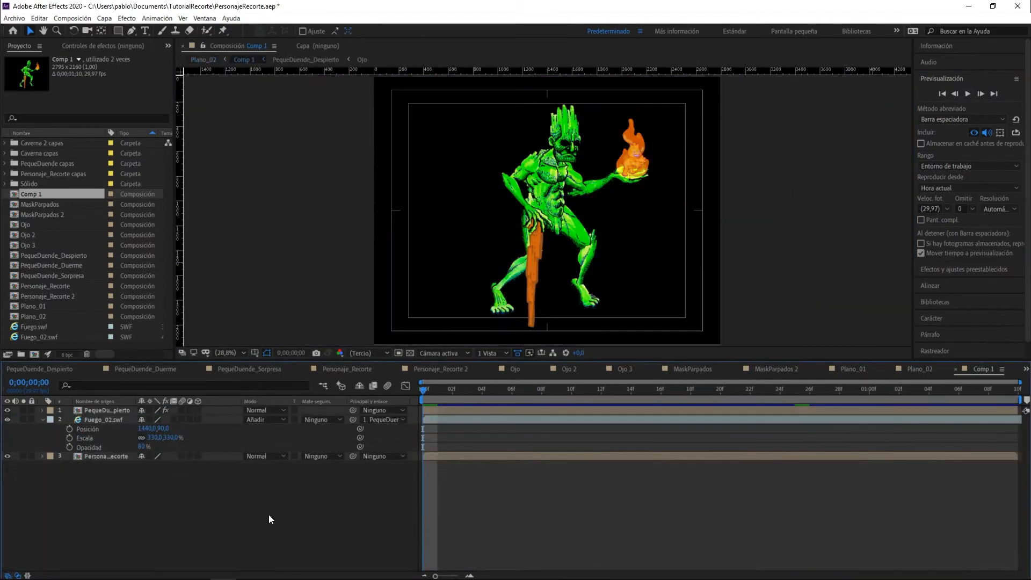
Duplicate the Personaje_Recorte layer in Comp 1 and apply the Tinción effect to the upper copy.
click(127, 17)
mouse_move(177, 133)
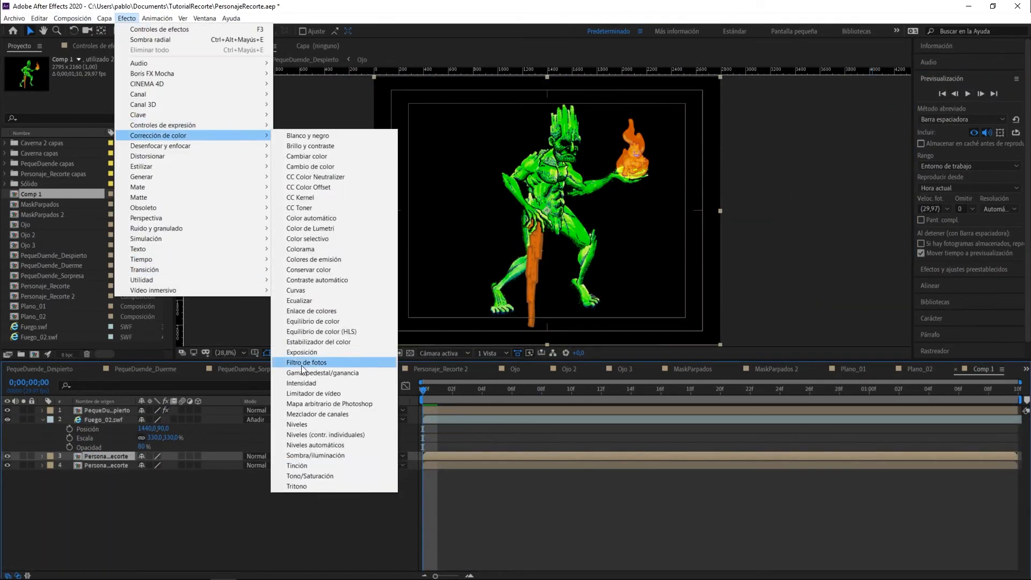
click(307, 465)
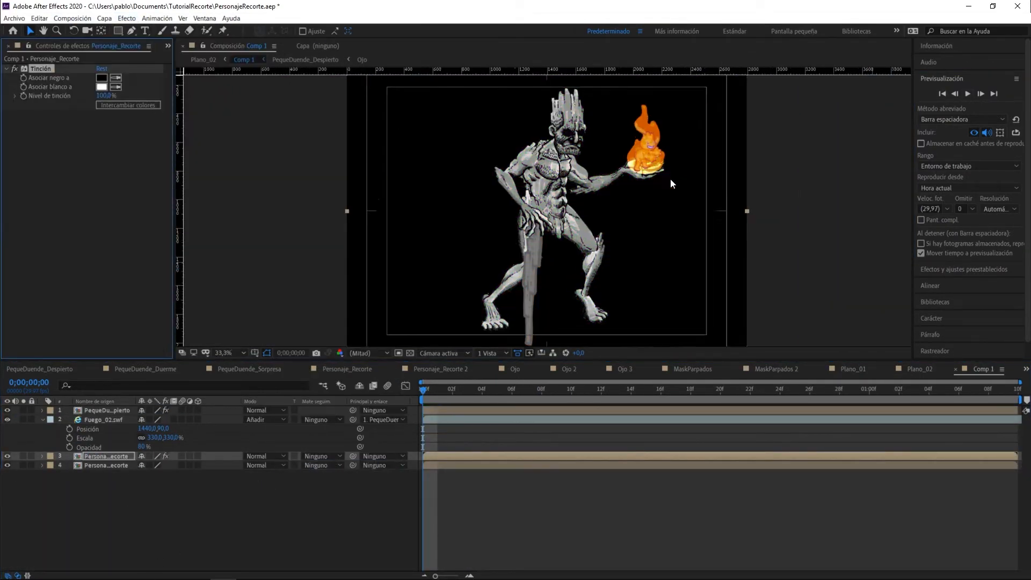
Map both black and white to purple in the upper Personaje_Recorte copy's Tinción effect.
scroll(646, 155, up, 10)
click(494, 166)
scroll(494, 166, down, 10)
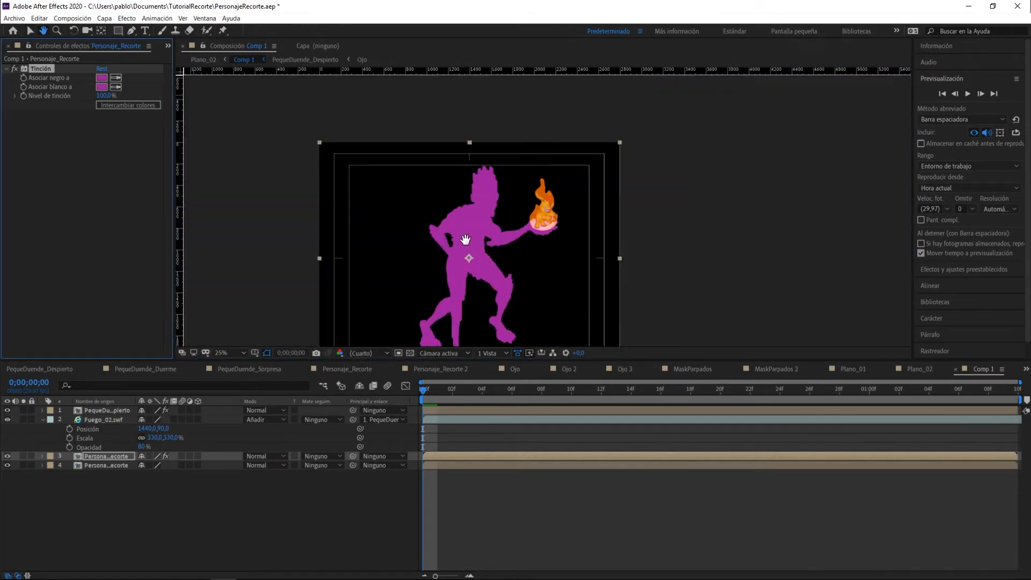
Try the Añadir and Superponer blending modes on the upper Personaje_Recorte copy and restore it to Normal.
click(273, 456)
click(270, 167)
click(262, 455)
click(322, 241)
click(262, 456)
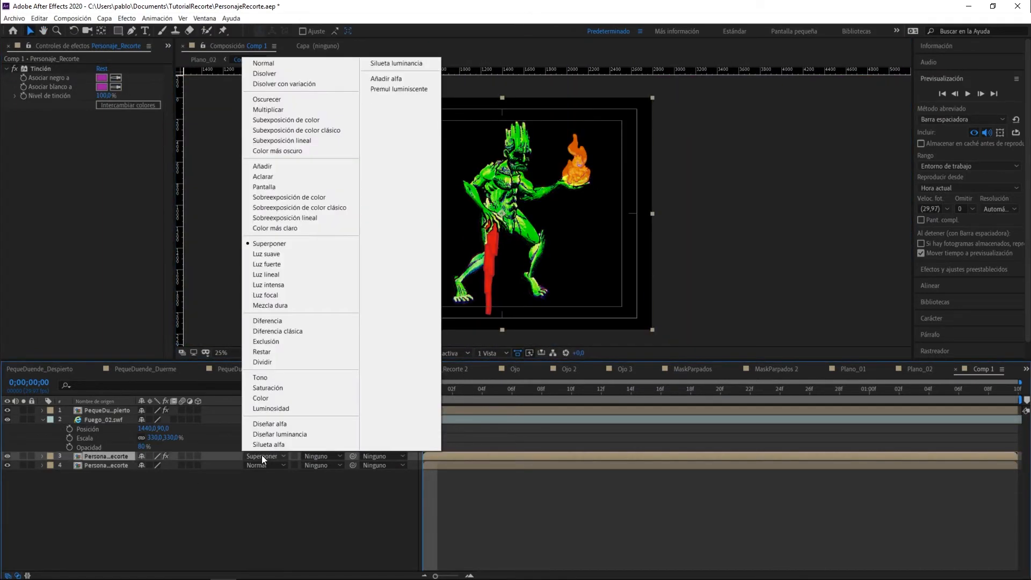
click(263, 63)
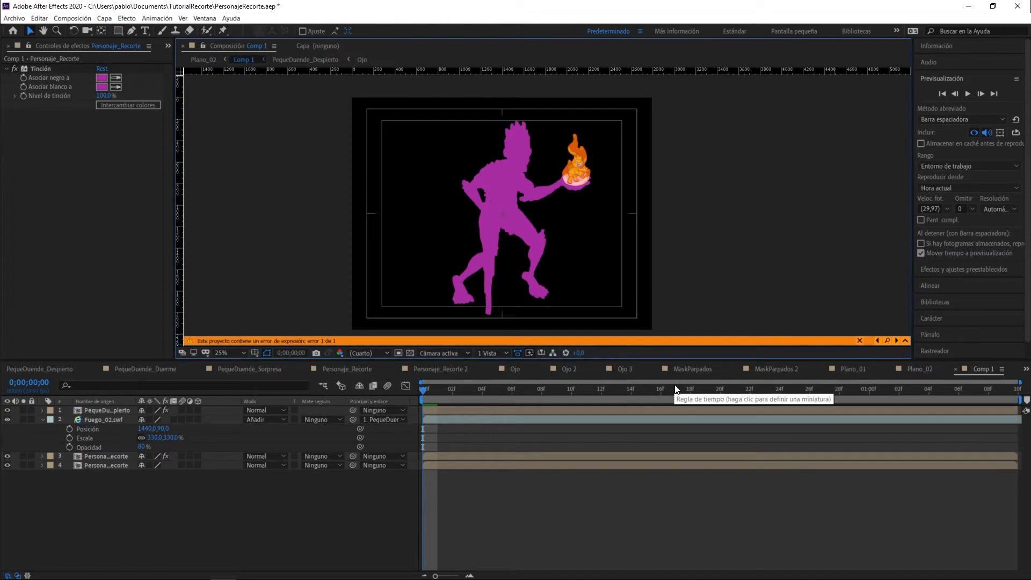
Dismiss the expression error notice and set the upper Personaje_Recorte copy's opacity to 80%.
click(859, 341)
click(604, 337)
click(887, 339)
click(222, 535)
key(3)
key(t)
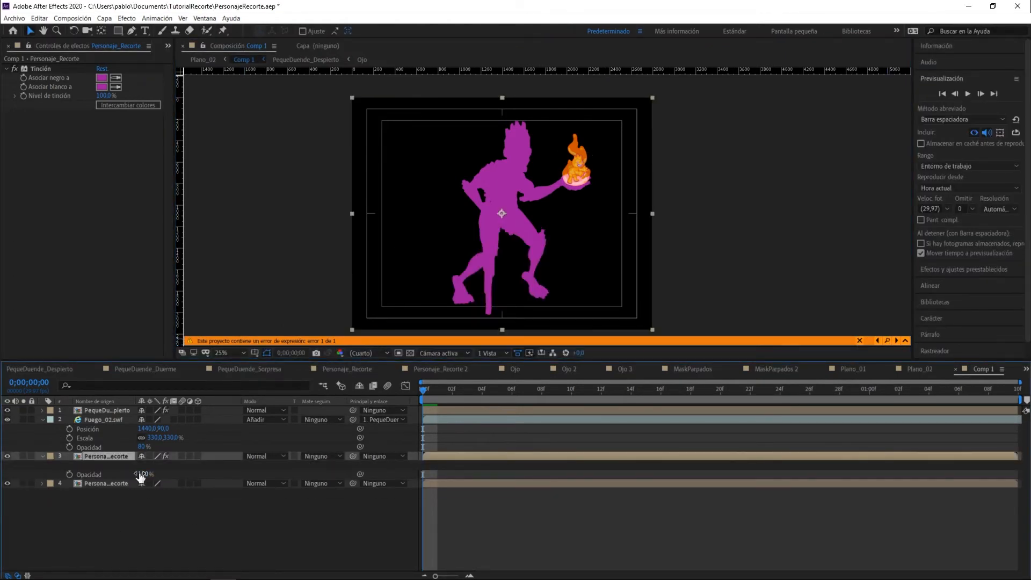
click(142, 474)
text(50)
key(Tab)
text(80)
key(Return)
Darken the Tinción colours on the upper Personaje_Recorte copy, mapping black to 420242 and white to a similar dark purple.
click(102, 77)
click(787, 399)
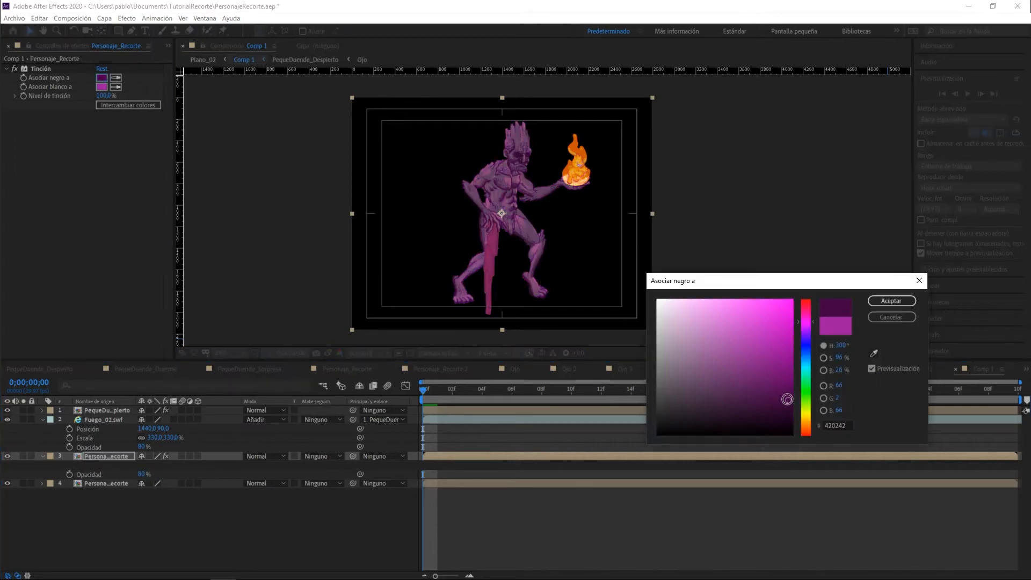
click(891, 301)
click(101, 87)
click(774, 395)
click(891, 301)
click(188, 534)
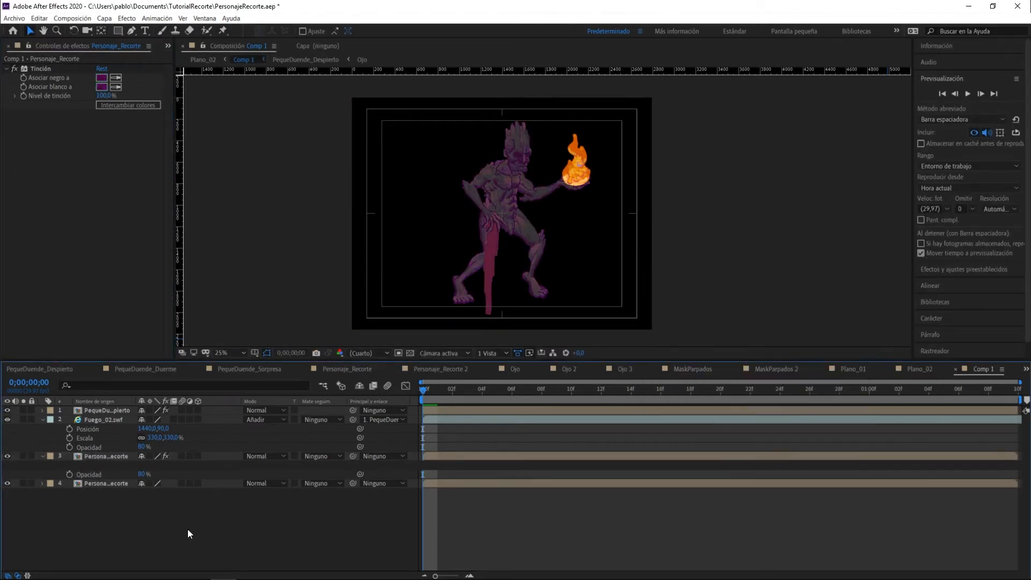
Draw a white-filled circle without a stroke around the flame in the character's raised hand.
click(337, 31)
click(460, 264)
click(499, 327)
click(317, 31)
click(657, 298)
click(891, 300)
drag(516, 124, 624, 241)
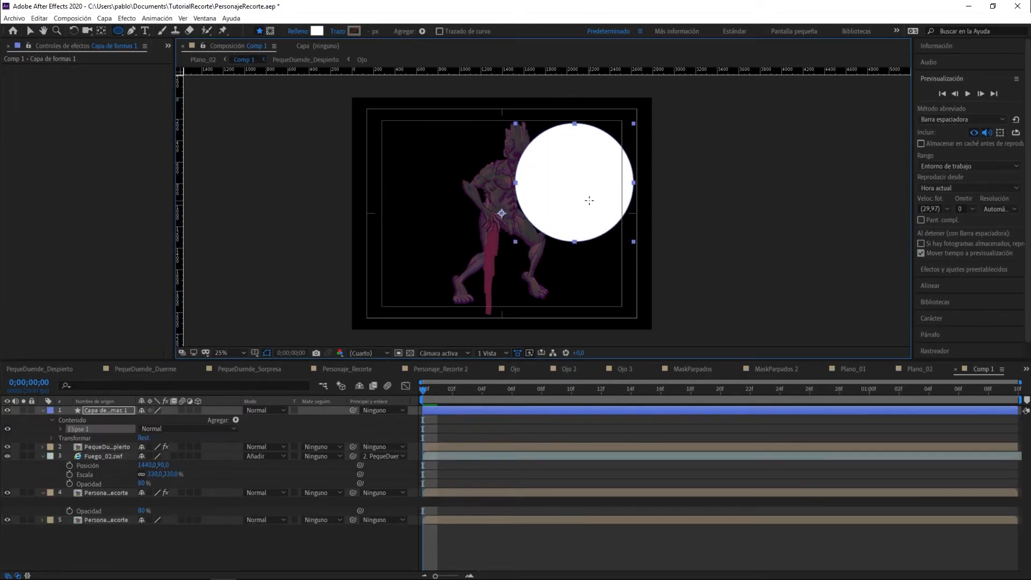
click(60, 429)
click(70, 448)
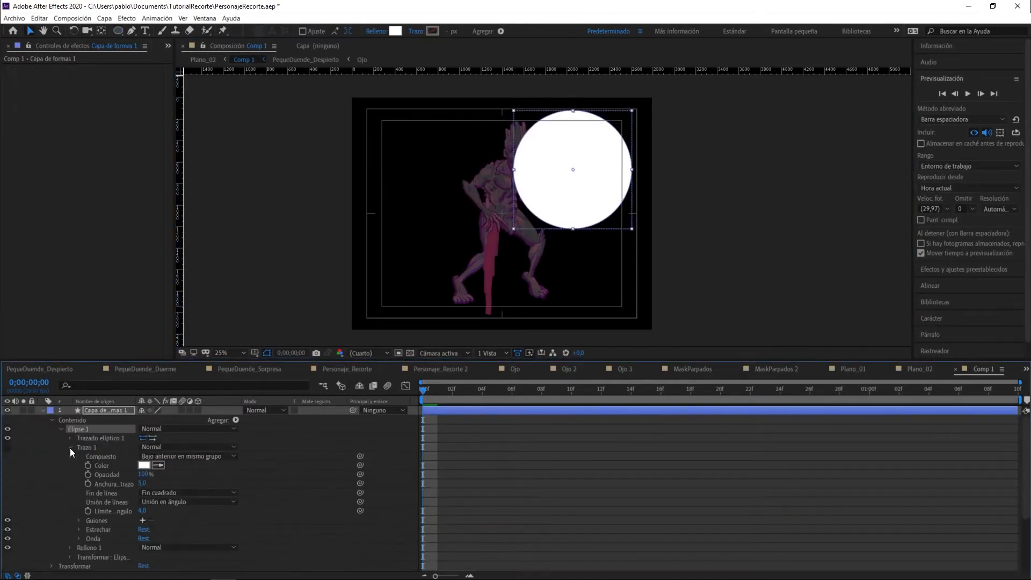
click(70, 448)
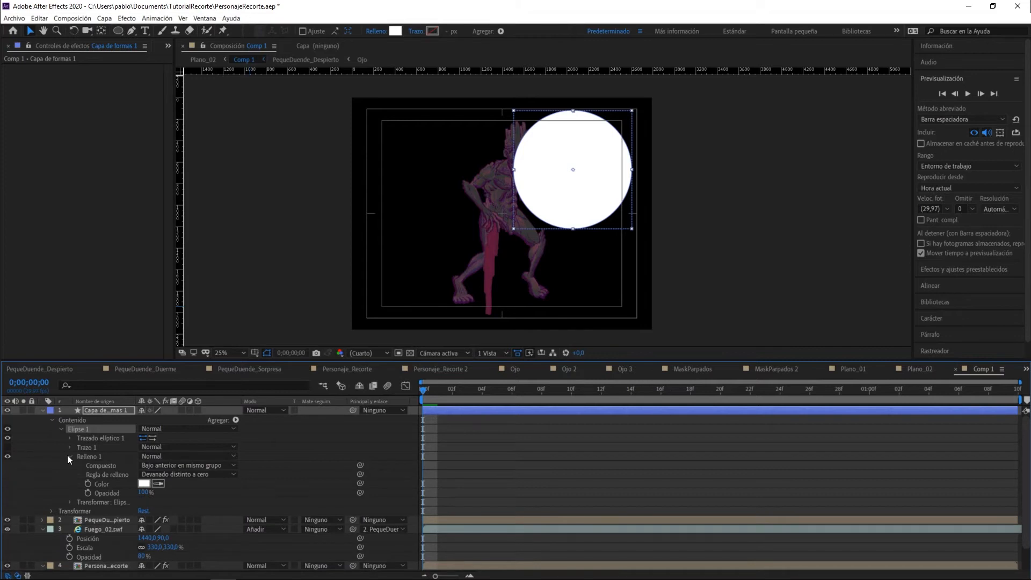
click(69, 466)
click(70, 465)
click(53, 420)
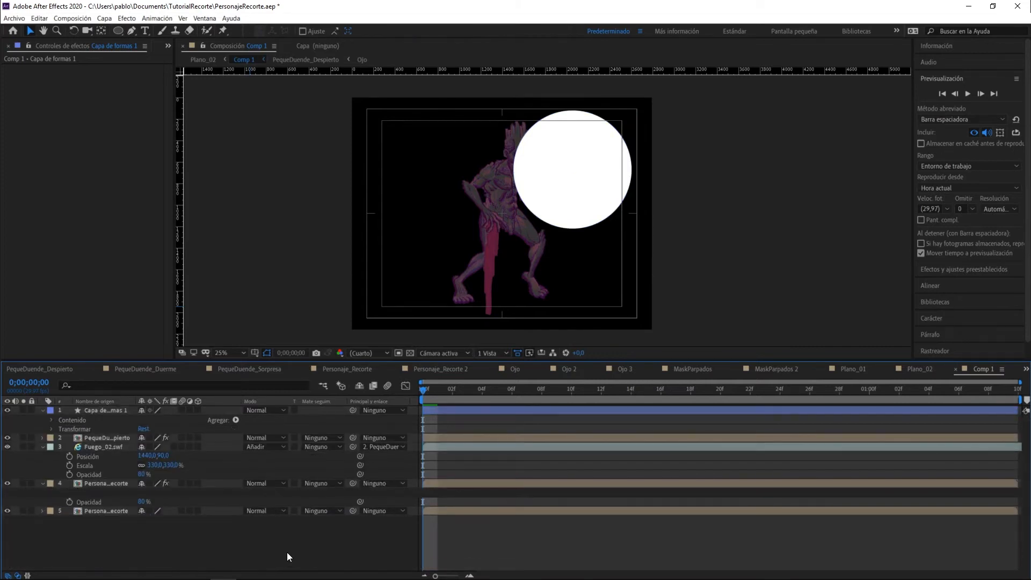
click(127, 18)
mouse_move(200, 147)
click(301, 252)
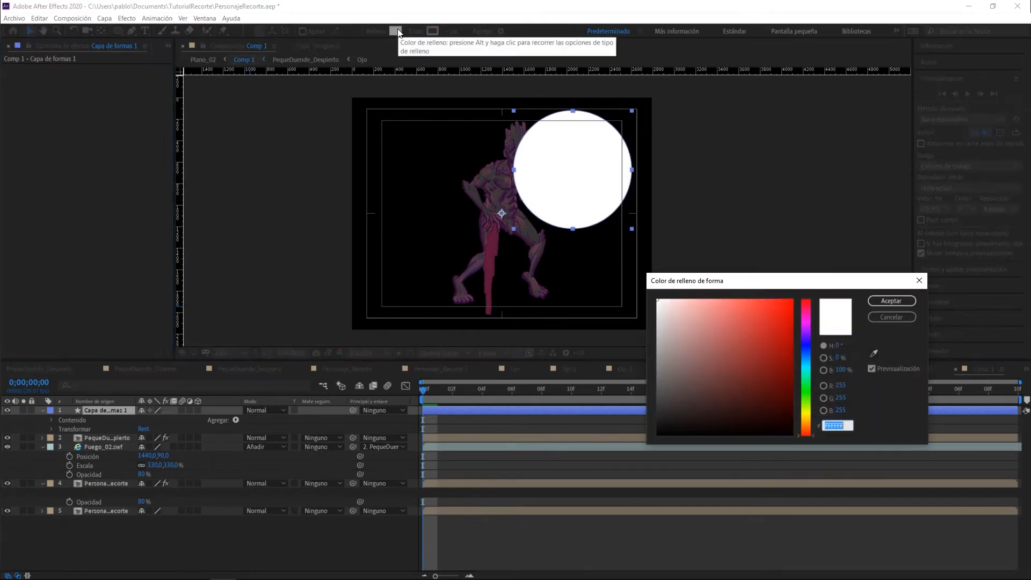
Change the circle's fill to a radial gradient and extend the gradient's end point to the circle's edge.
click(498, 265)
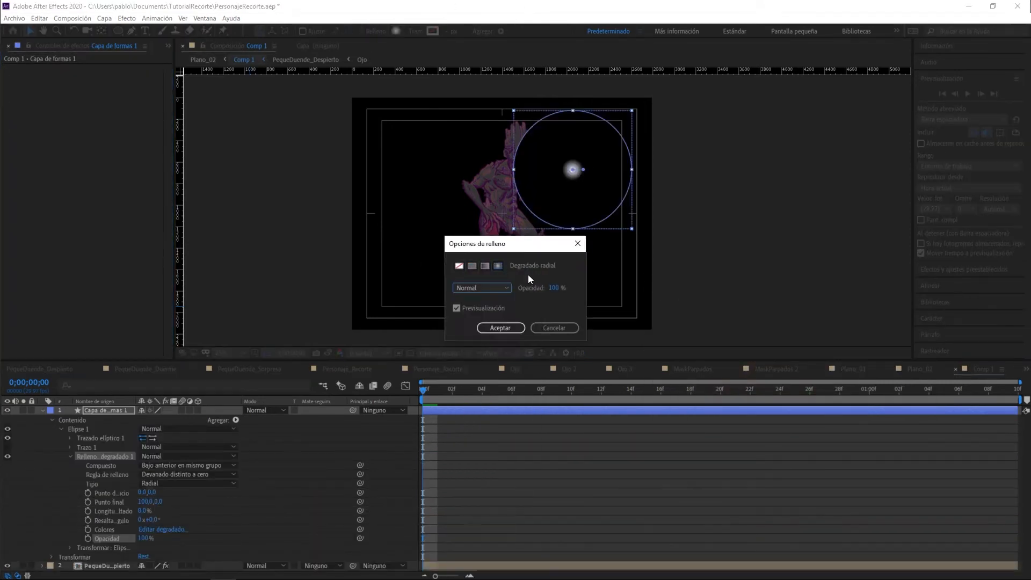
click(500, 327)
drag(586, 171, 631, 170)
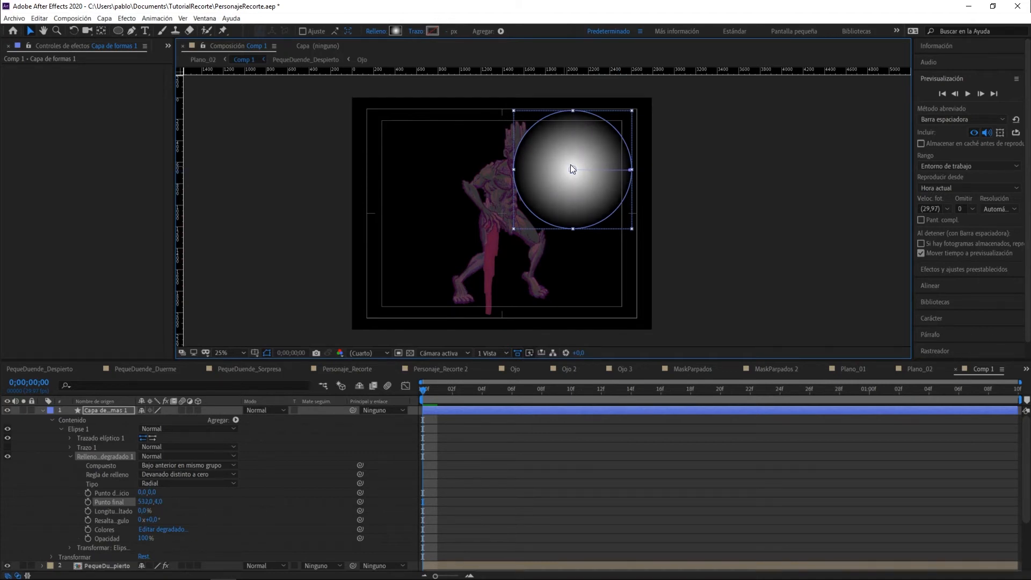
scroll(228, 509, down, 1)
drag(144, 510, 132, 511)
drag(631, 169, 633, 170)
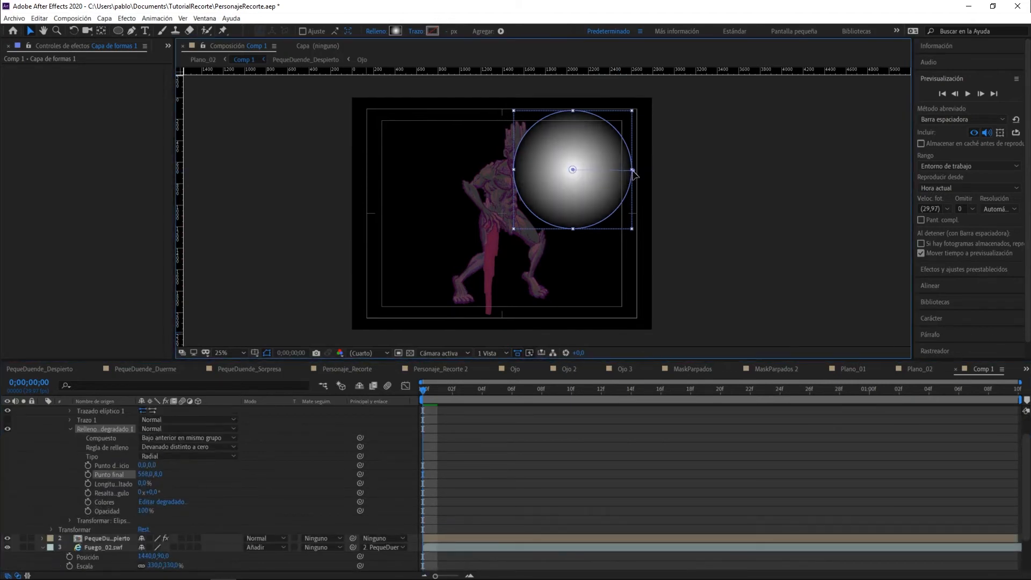
click(70, 429)
click(51, 419)
Place the circle layer directly above the tinted Personaje_Recorte copy and use it as that copy's inverted luma matte.
drag(105, 410, 111, 482)
click(346, 491)
click(321, 465)
click(332, 520)
Enlarge the matte circle to 2179 × 2179, extend its radial gradient to the circle's edge and keep the layer hidden.
click(43, 456)
click(51, 465)
click(61, 474)
click(70, 492)
scroll(63, 499, down, 2)
scroll(63, 498, up, 1)
click(70, 466)
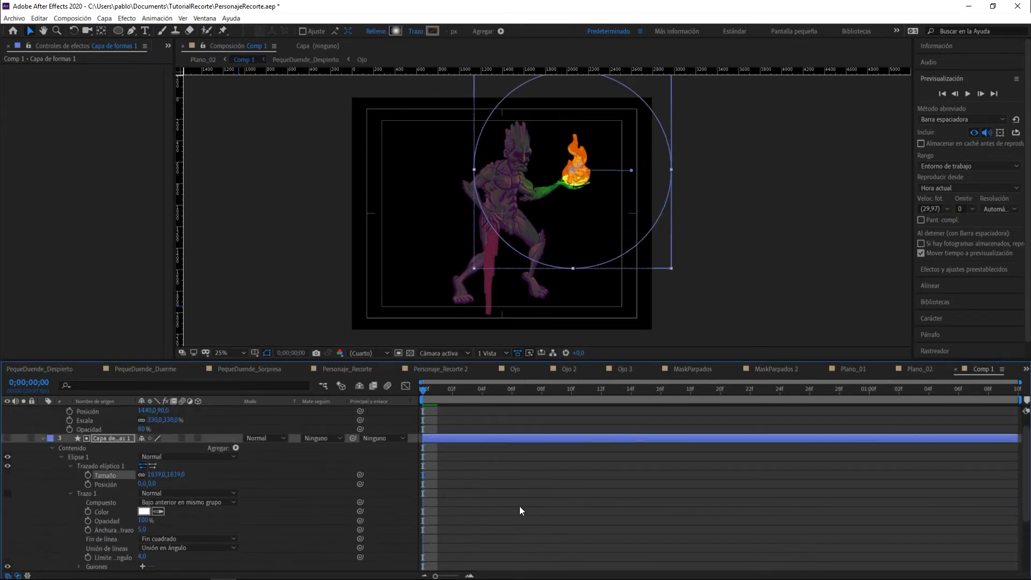
drag(632, 171, 672, 173)
click(7, 438)
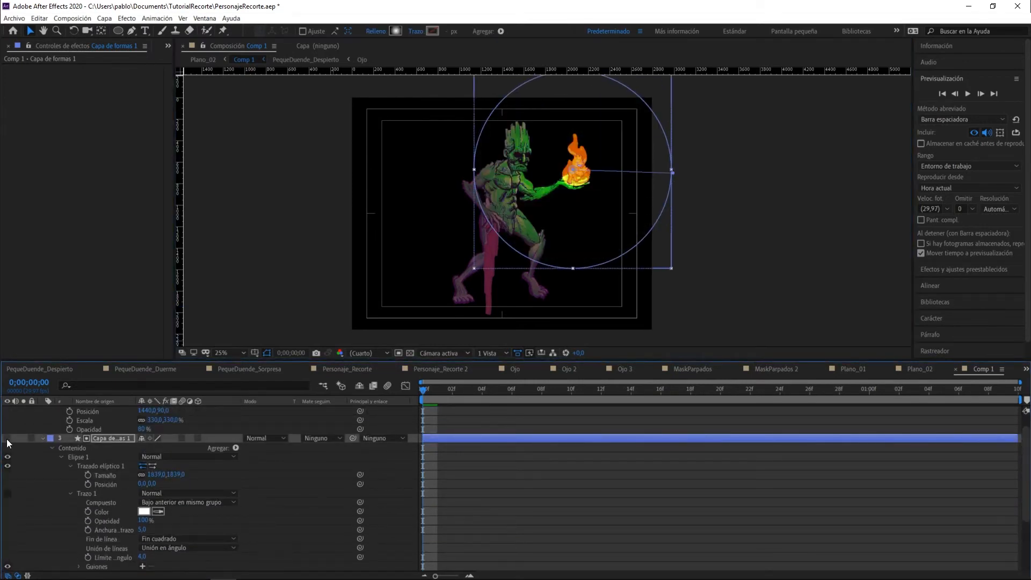
drag(430, 472, 326, 472)
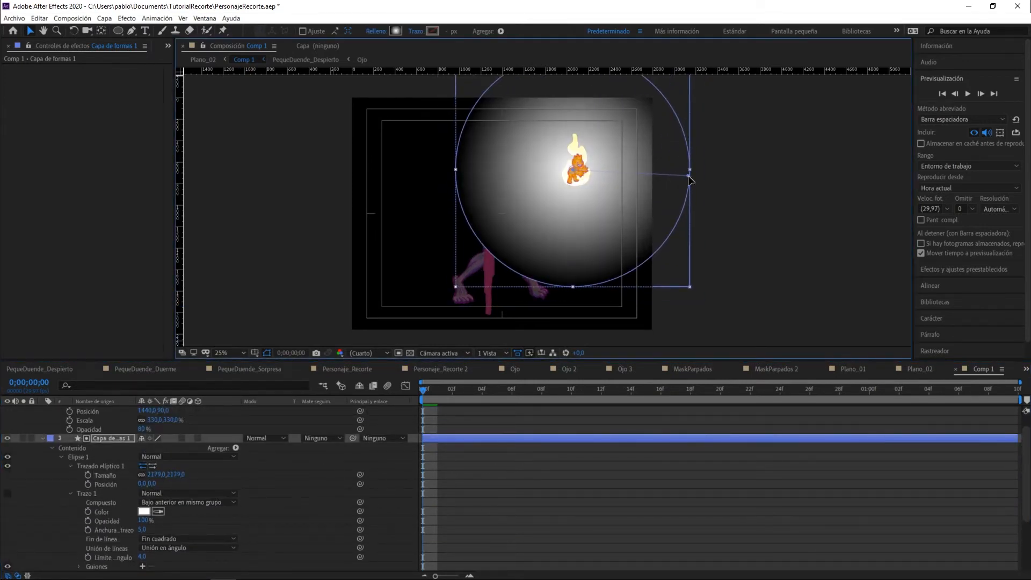
scroll(50, 463, up, 3)
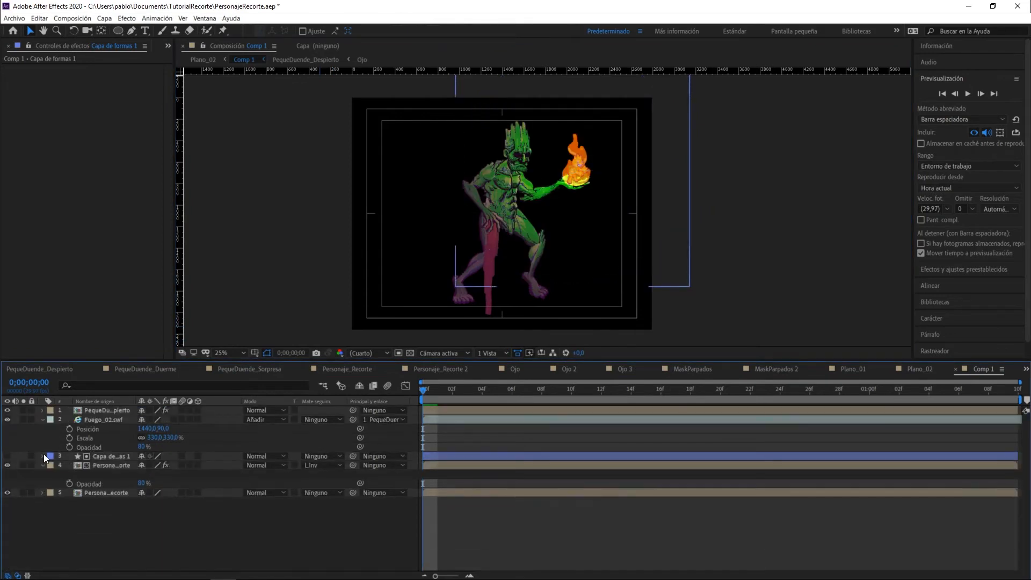
click(44, 453)
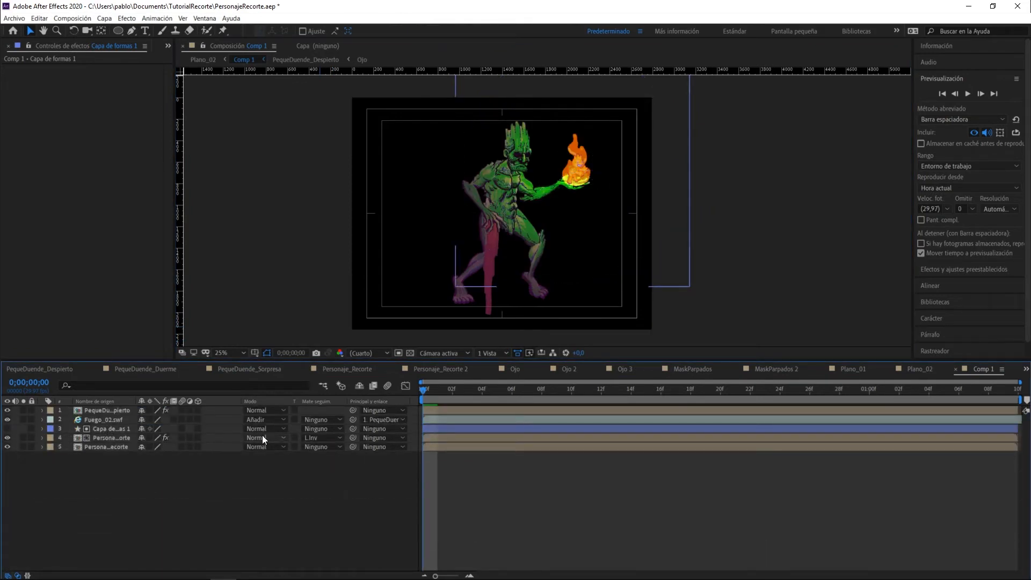
Parent the Capa de formas 1 matte layer to PequeDuende_Despierto and preview the animation.
drag(135, 401, 173, 400)
drag(446, 401, 476, 400)
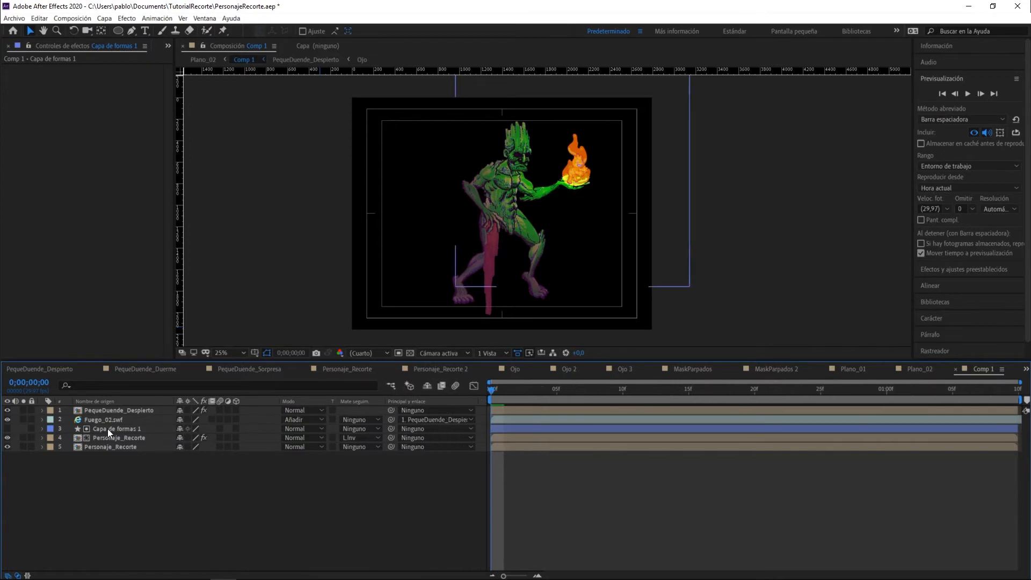
drag(123, 412, 123, 411)
click(963, 94)
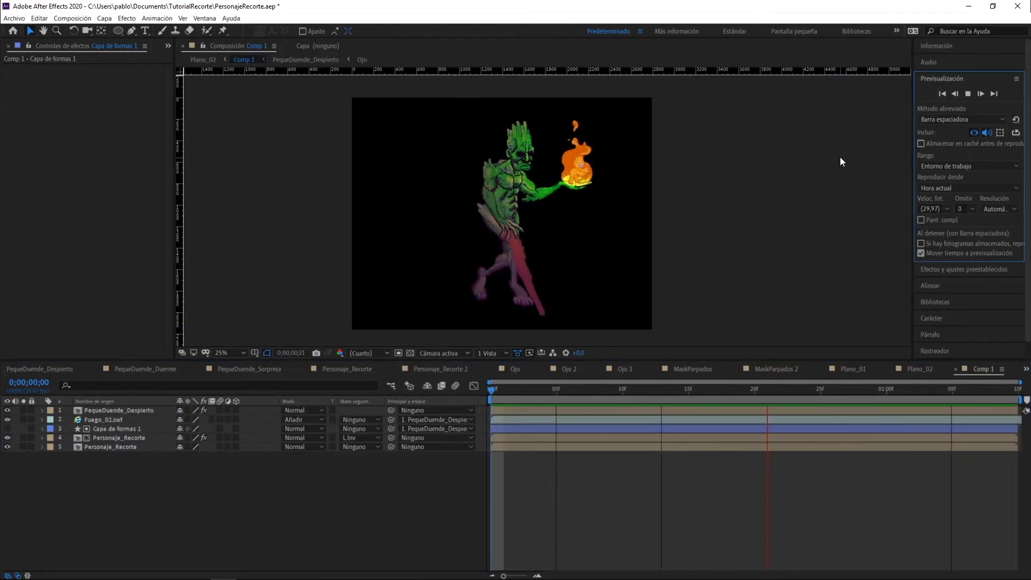
key(space)
Shorten the matte circle's radial gradient so it ends inside the circle's edge, and hide the layer again.
click(42, 428)
click(61, 448)
drag(698, 176, 678, 179)
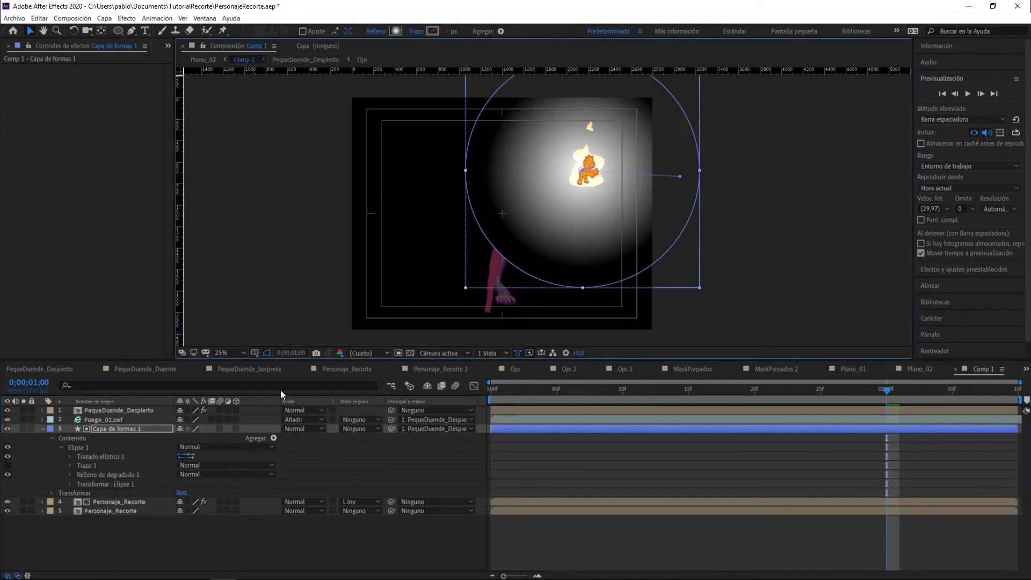
click(7, 429)
drag(886, 390, 486, 408)
key(u)
click(165, 494)
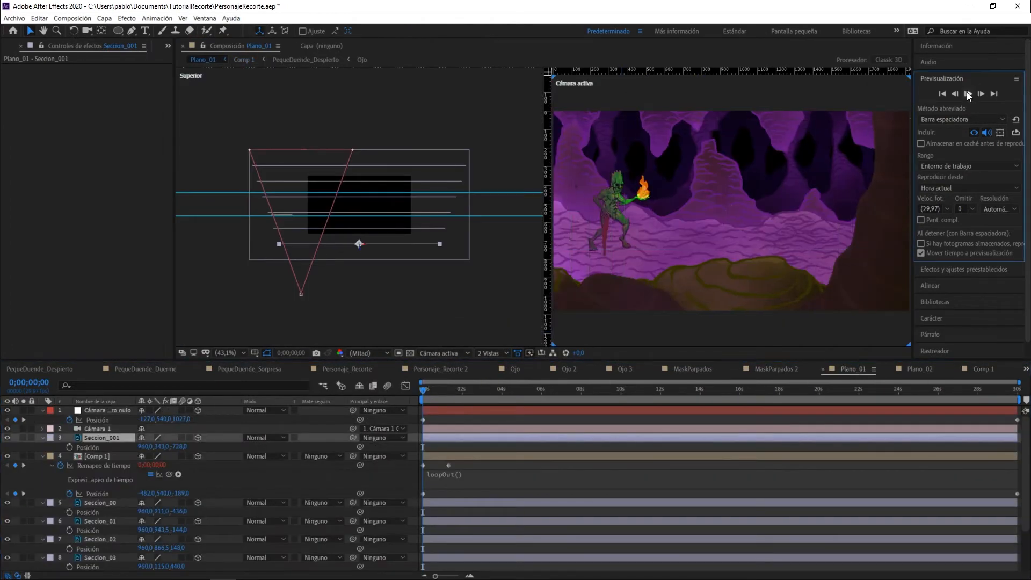
Preview the lit character walking through the cave in Plano_01 and Plano_02.
click(968, 94)
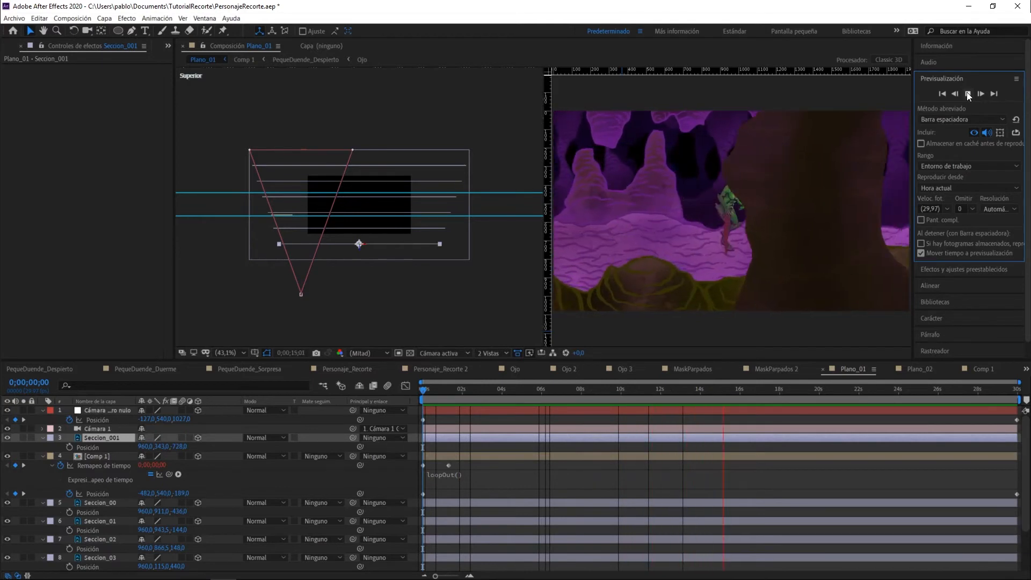
click(969, 96)
click(919, 368)
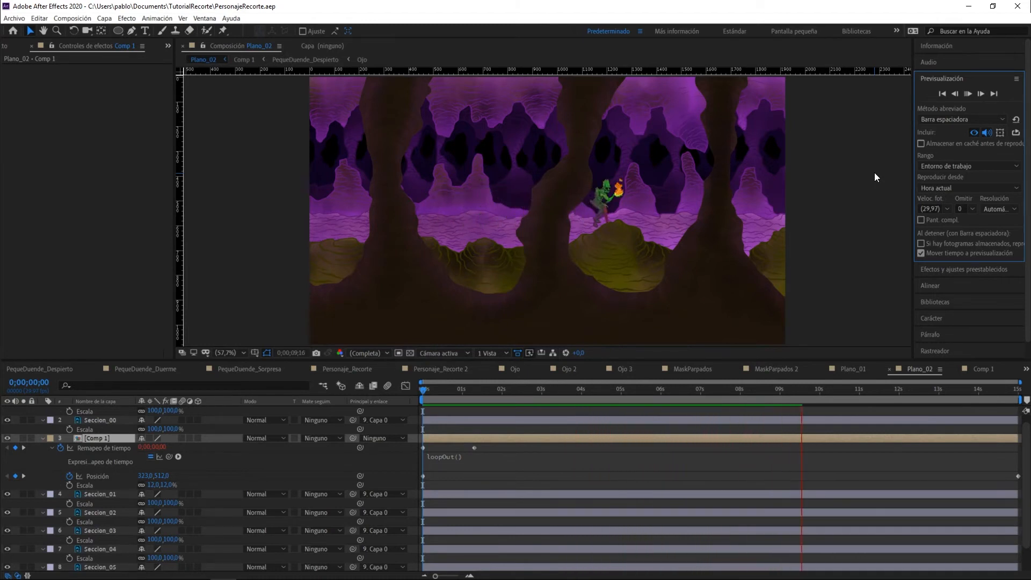
key(space)
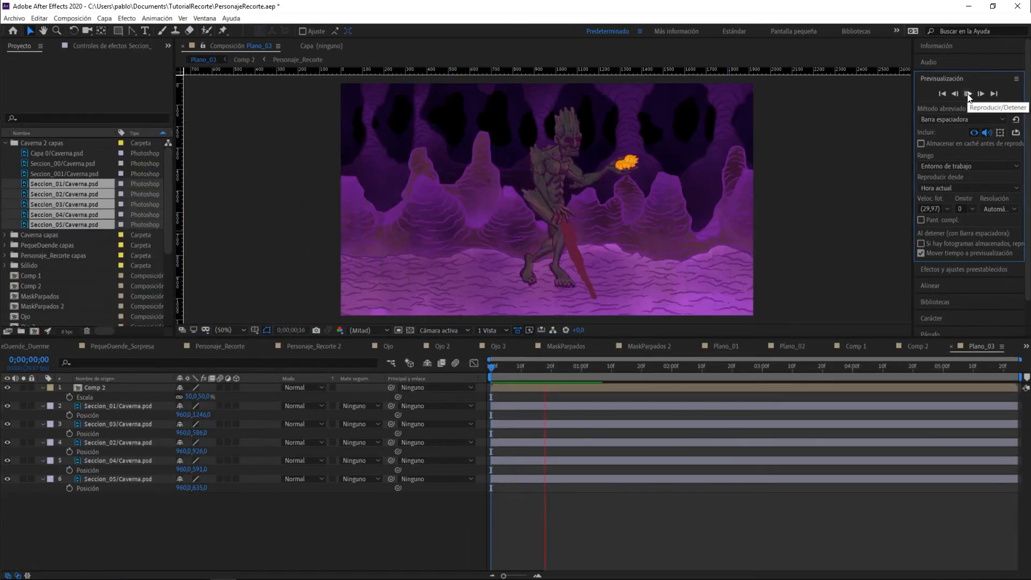
Shift all five Seccion cave layers in Plano_03 horizontally to X position 2036.
click(968, 94)
click(91, 406)
shift+click(92, 478)
drag(183, 487, 760, 491)
click(157, 535)
Keyframe the Seccion_01 layer's X position from 2036 at the start to about 948 at the end, and preview the motion.
click(368, 404)
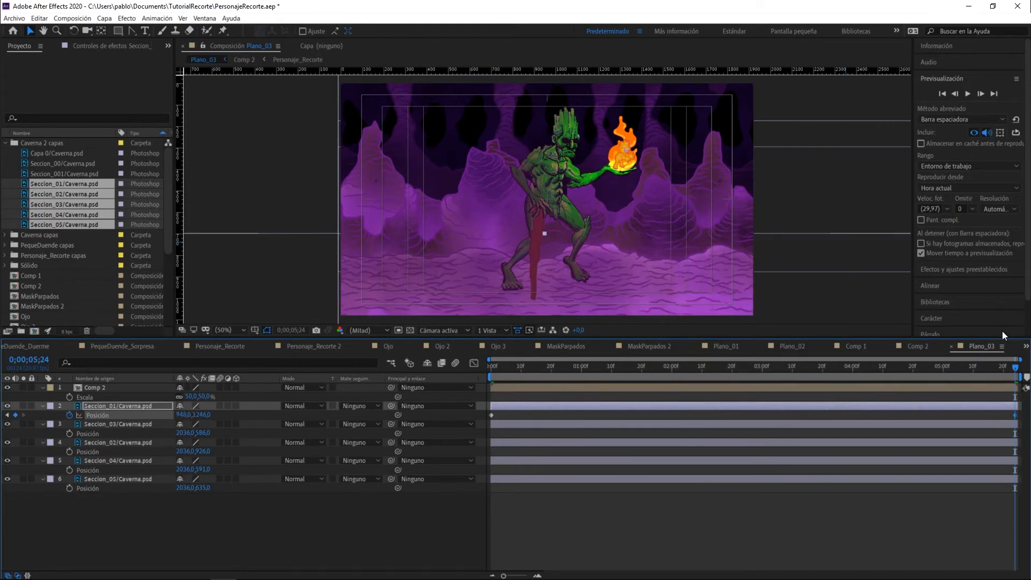
click(968, 94)
drag(490, 368, 1015, 366)
click(968, 94)
mouse_move(184, 414)
mouse_down()
mouse_move(129, 414)
mouse_move(181, 415)
mouse_up()
drag(1015, 368, 490, 375)
click(968, 93)
click(224, 517)
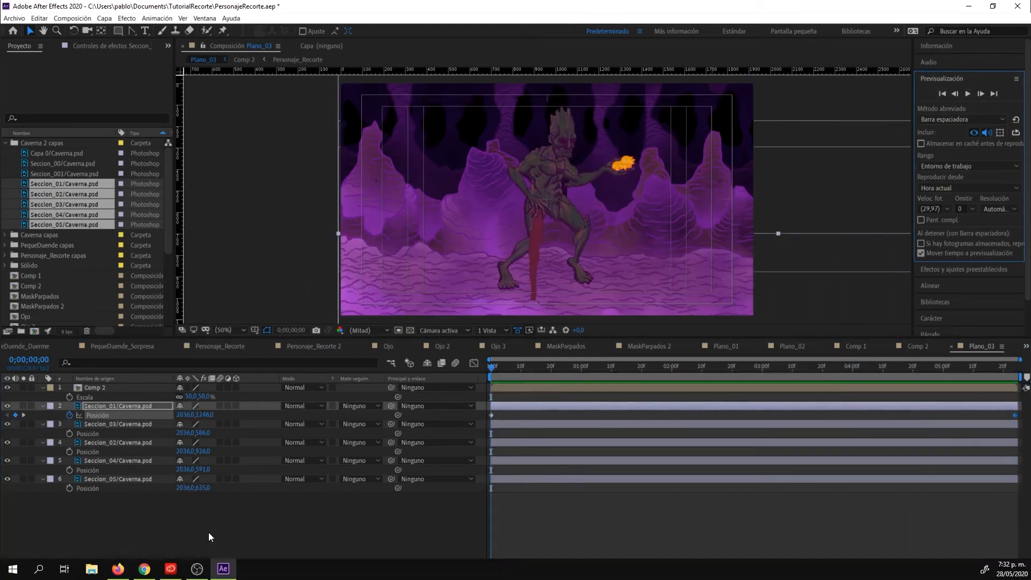
Try linking the Seccion_03 layer's position to Seccion_01's position divided by 2 through an expression, and preview it.
drag(392, 434, 94, 415)
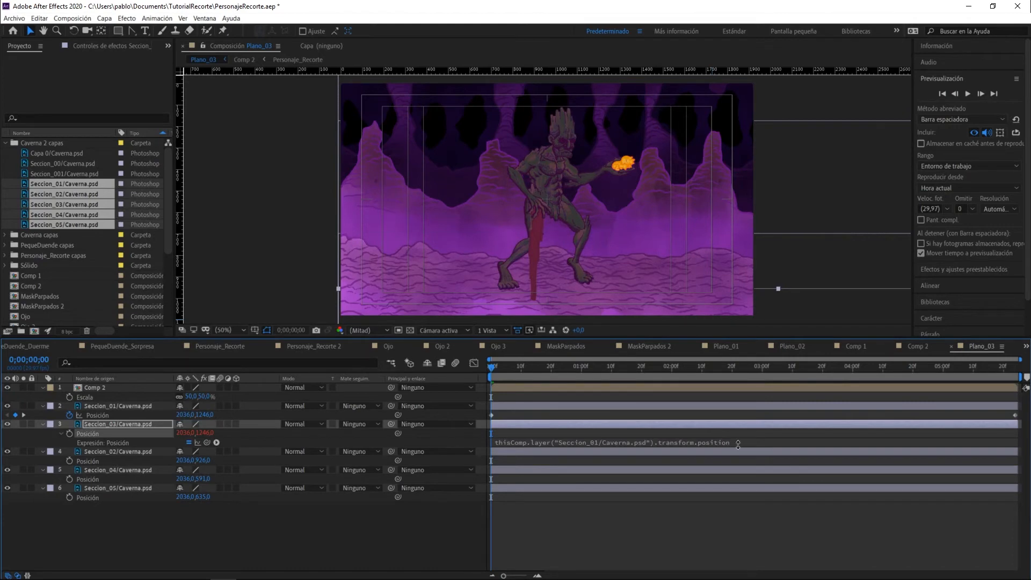
text(/2)
click(968, 94)
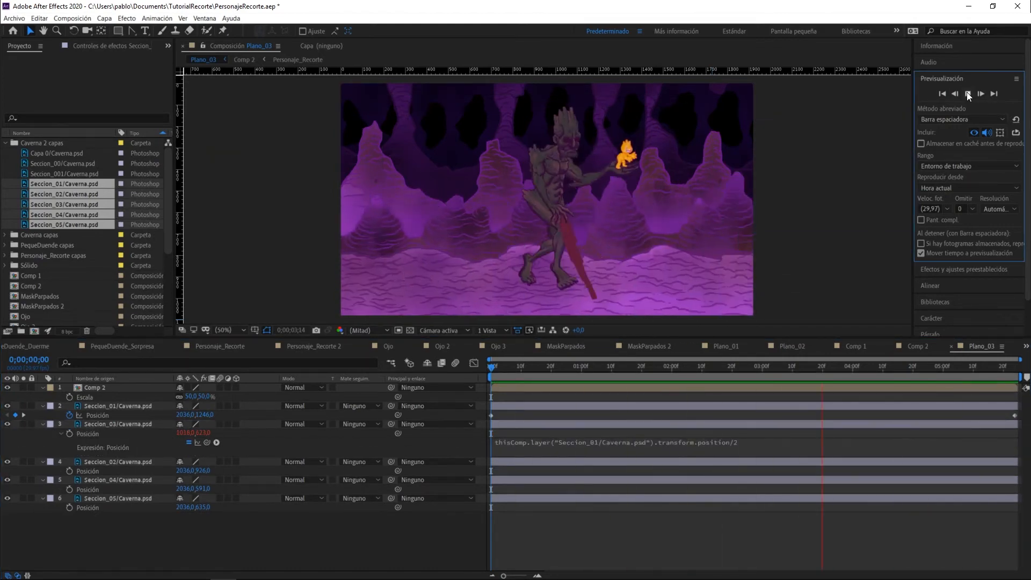
click(942, 93)
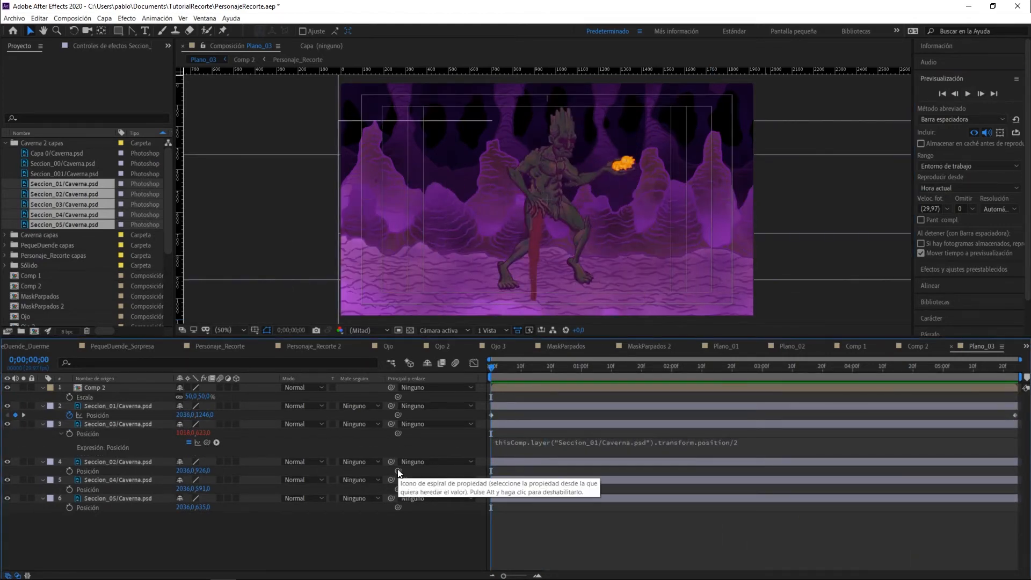
Try linking the Seccion_02 layer's position to Seccion_01's position divided by 4, and undo the link.
drag(397, 471, 94, 415)
click(741, 480)
text(/4)
click(775, 483)
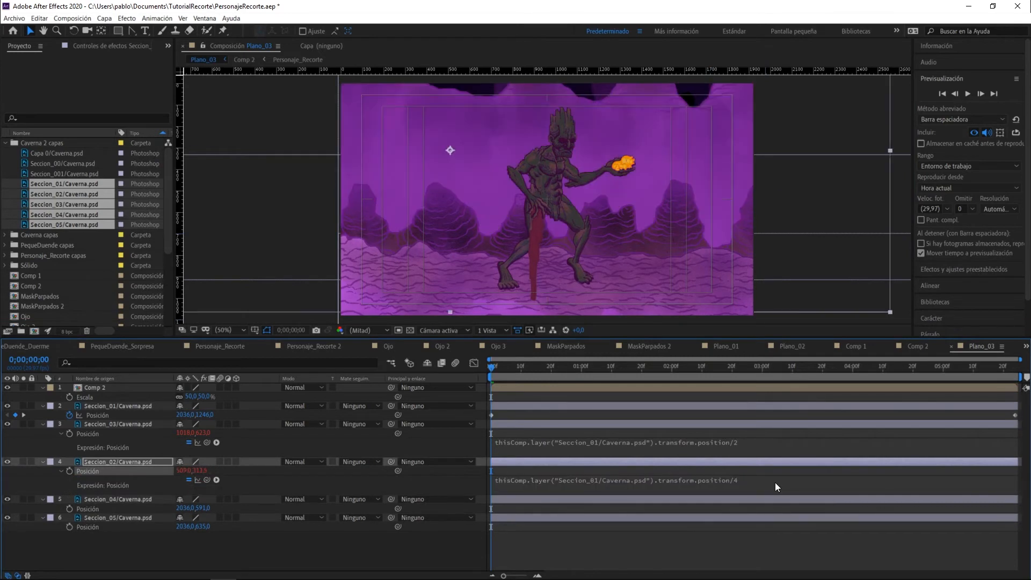
key(ctrl+z)
key(ctrl+z)
key(ctrl+z)
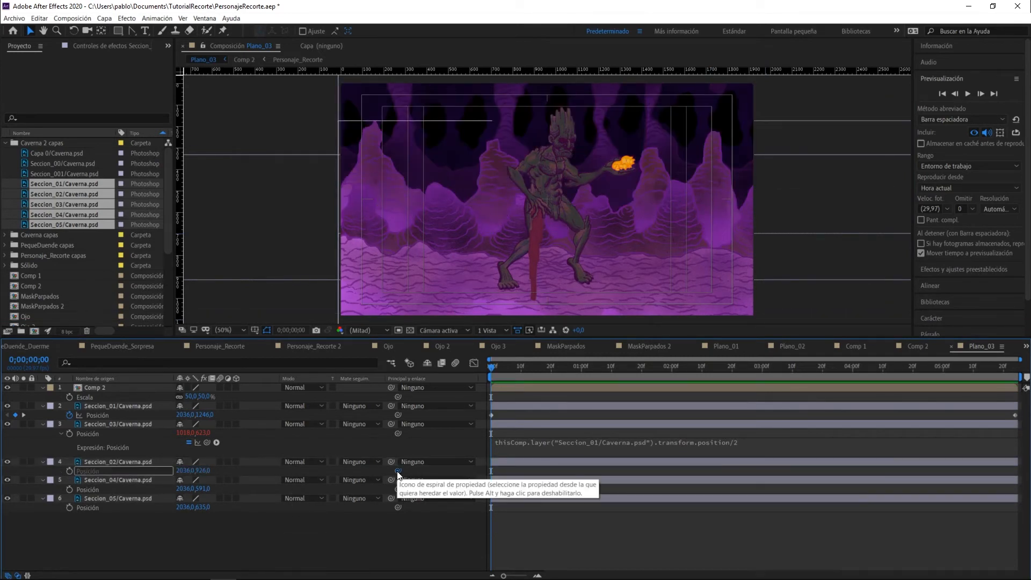
Retry the divided-by-4 position link on Seccion_02, and undo the position expressions on both Seccion_02 and Seccion_03.
drag(398, 473, 95, 416)
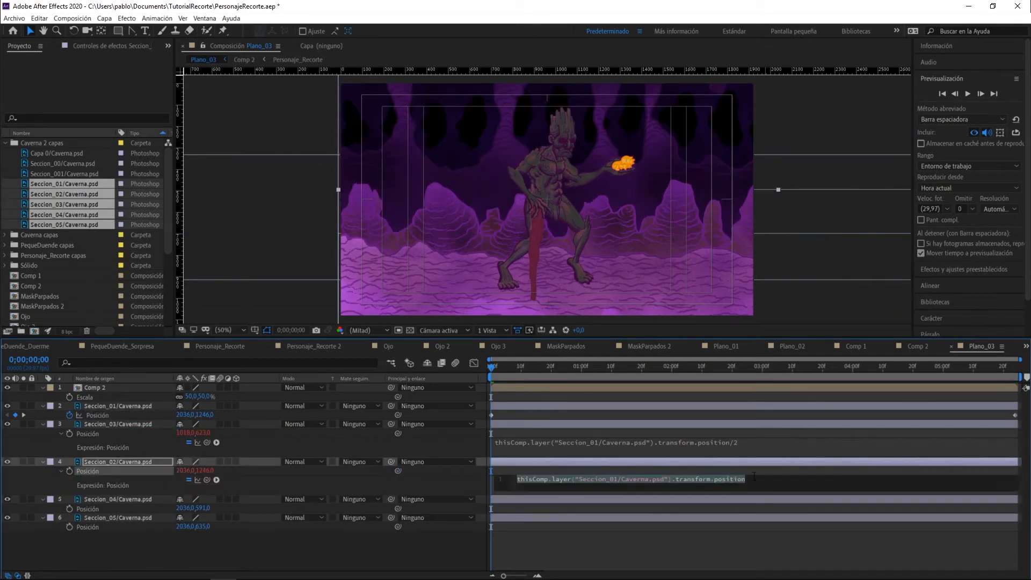
click(748, 480)
text(/4)
click(207, 479)
key(ctrl+z)
key(ctrl+z)
key(ctrl+z)
key(ctrl+z)
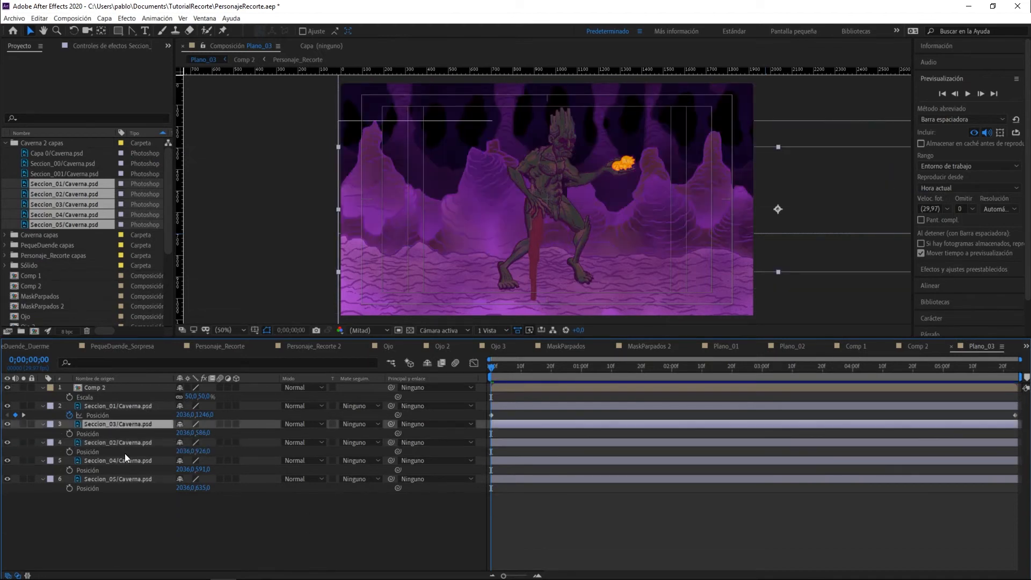
drag(184, 418, 104, 420)
click(122, 406)
click(121, 425)
drag(178, 419, 180, 417)
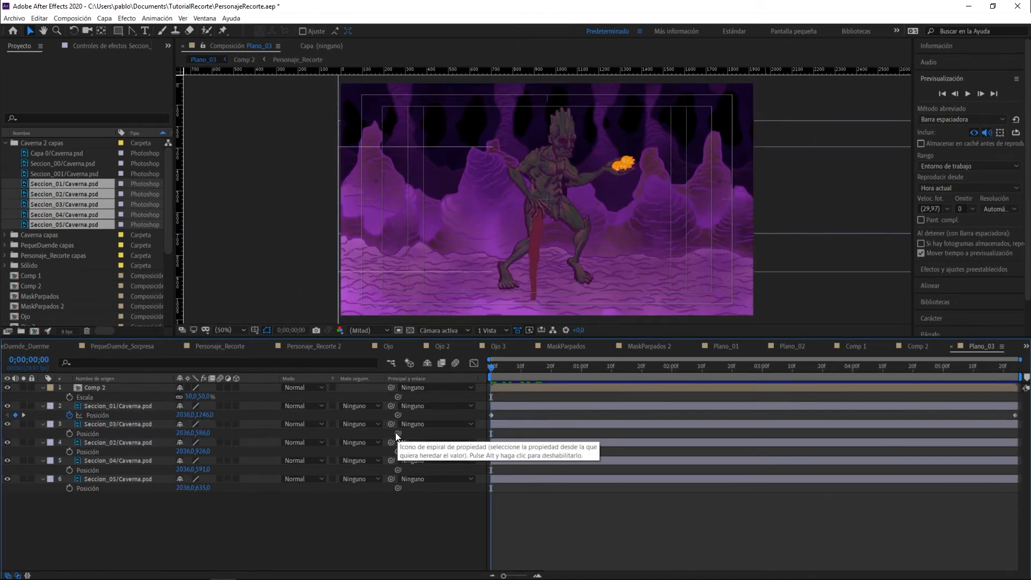
Try linking the Seccion_03 layer's position directly to Seccion_01's position, and undo the link and the added position expression.
drag(398, 433, 104, 413)
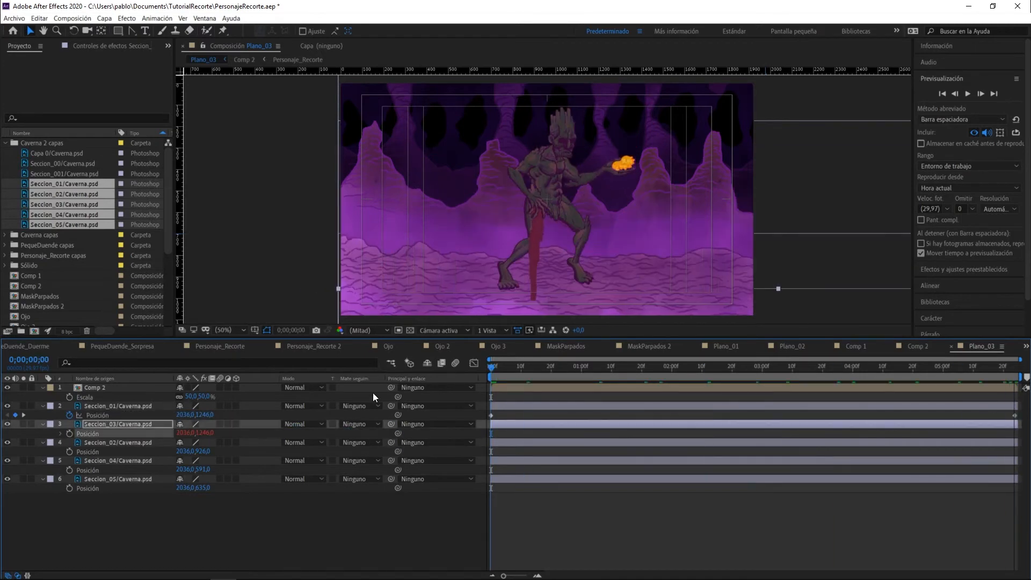
key(ctrl+z)
click(123, 424)
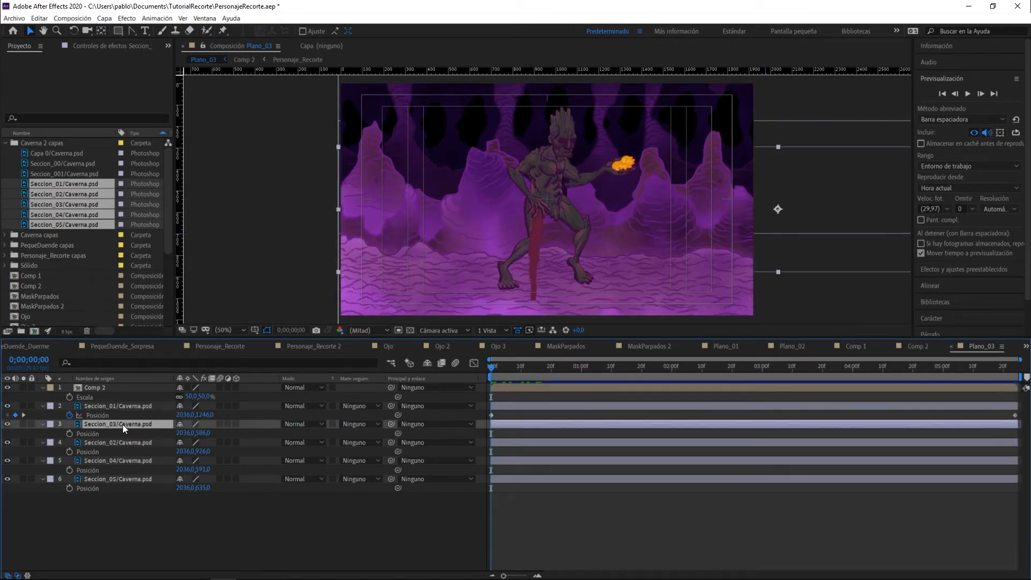
alt+click(68, 433)
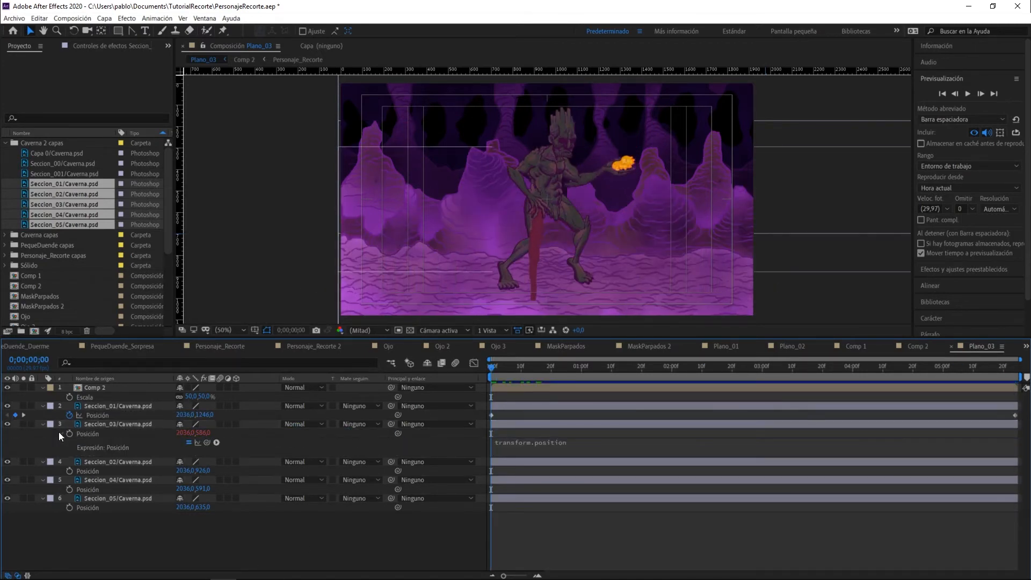
key(ctrl+z)
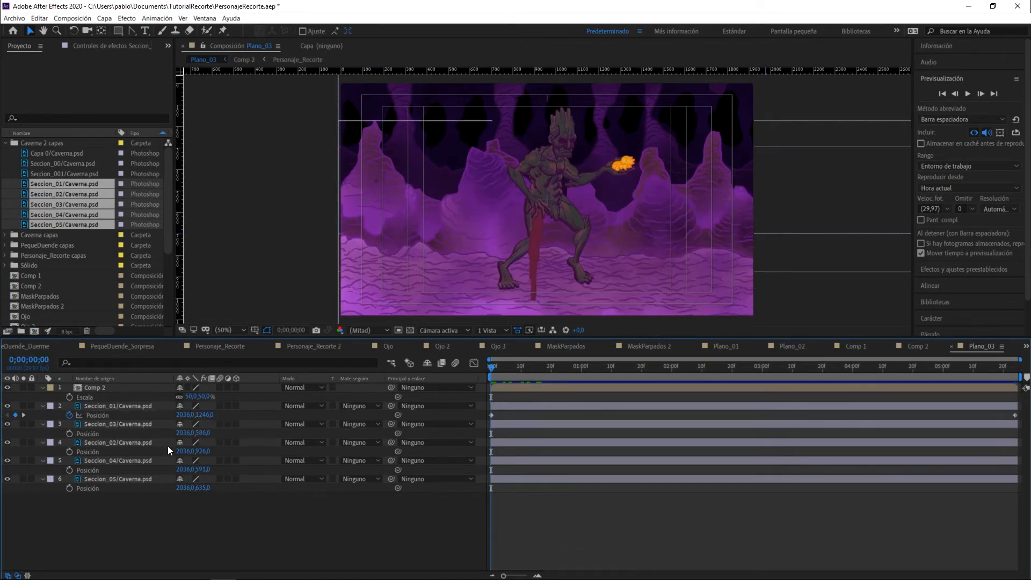
Try driving the Seccion_03 layer's position from Seccion_01's X position through an expression, and delete that expression.
click(183, 433)
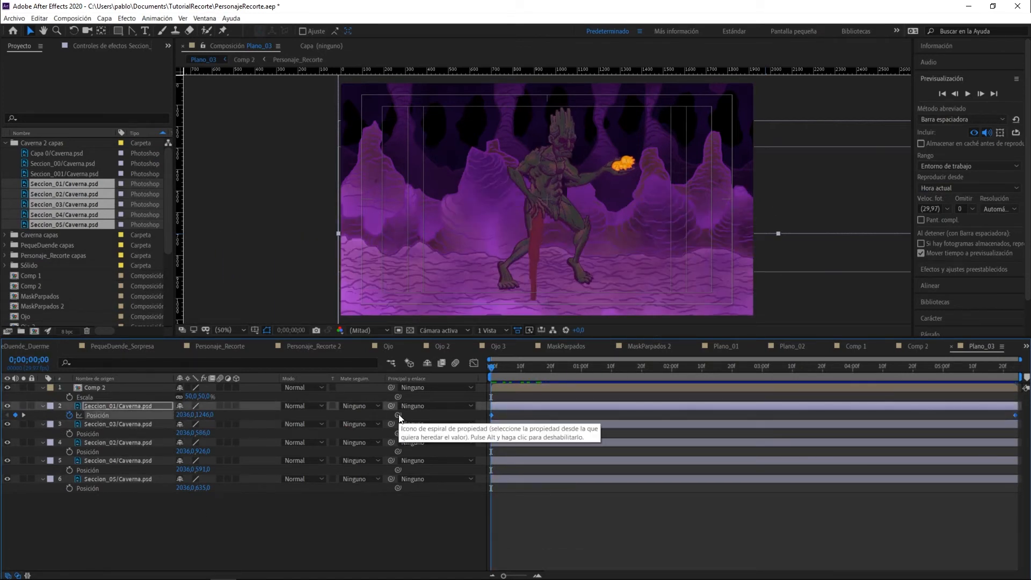
click(397, 433)
key(ctrl+shift+z)
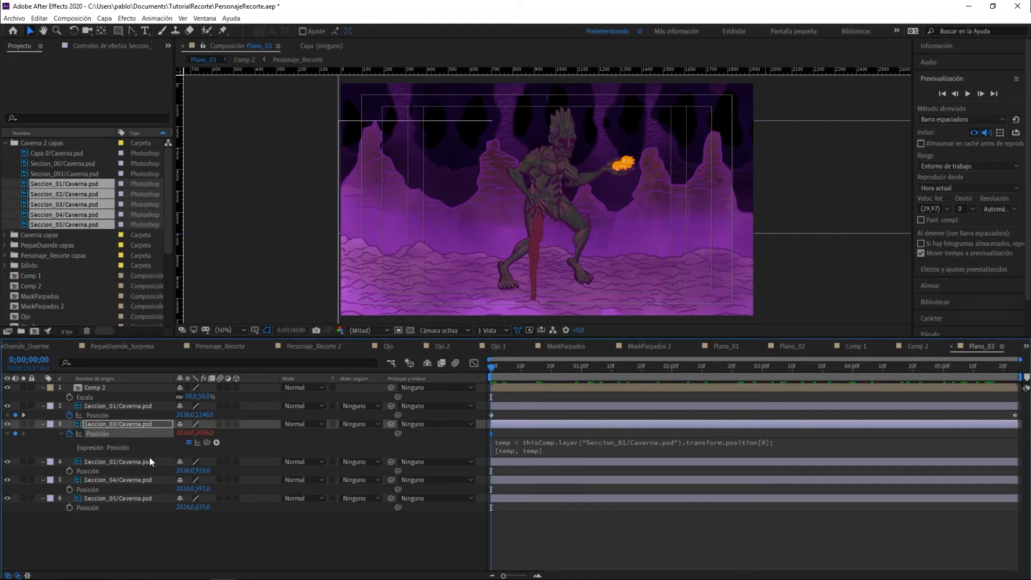
click(182, 433)
click(511, 448)
key(Delete)
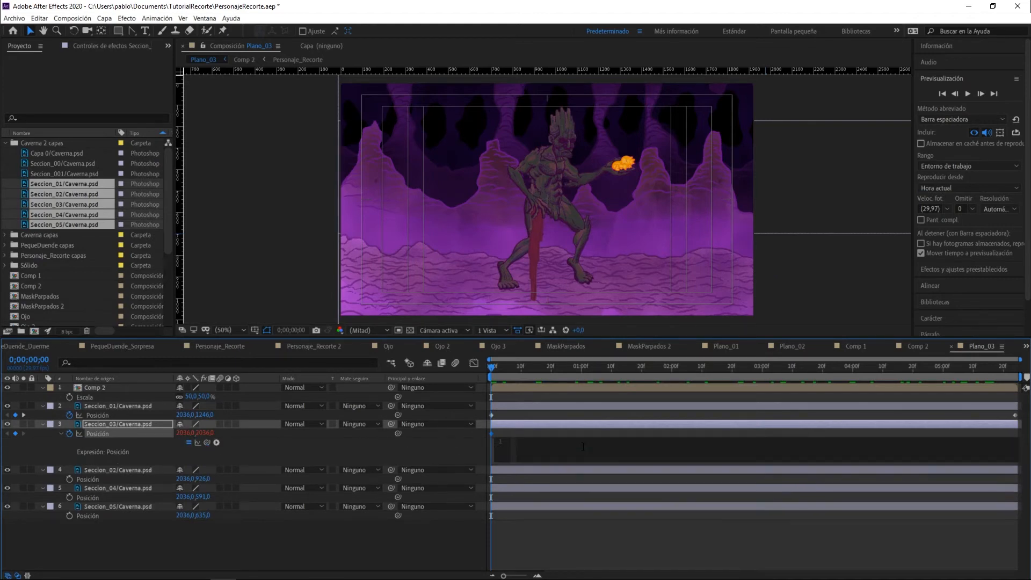
click(183, 434)
alt+click(70, 433)
mouse_move(491, 366)
mouse_down()
mouse_move(1007, 376)
mouse_move(492, 370)
mouse_up()
click(250, 445)
click(581, 451)
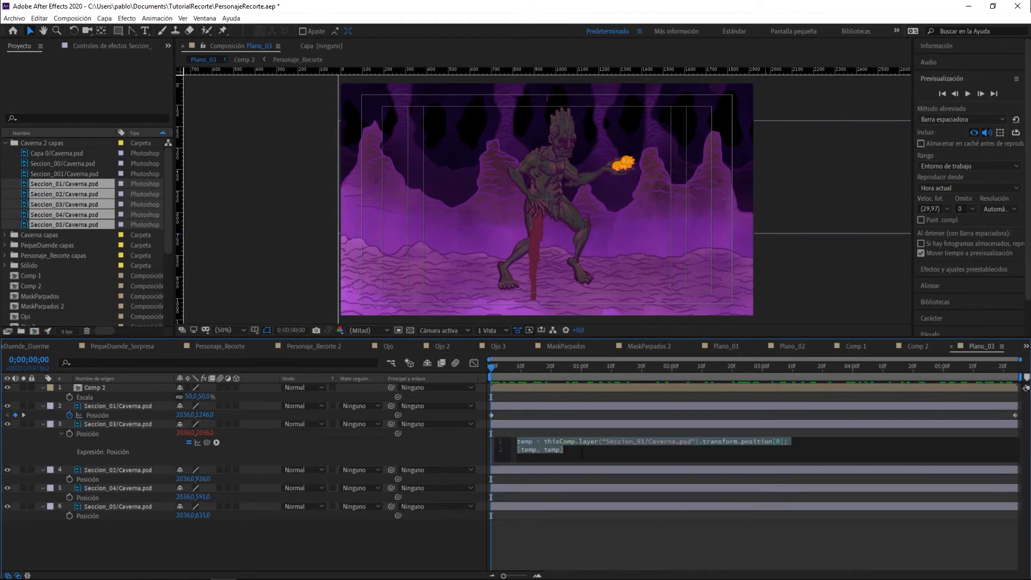
key(Delete)
click(289, 493)
click(324, 401)
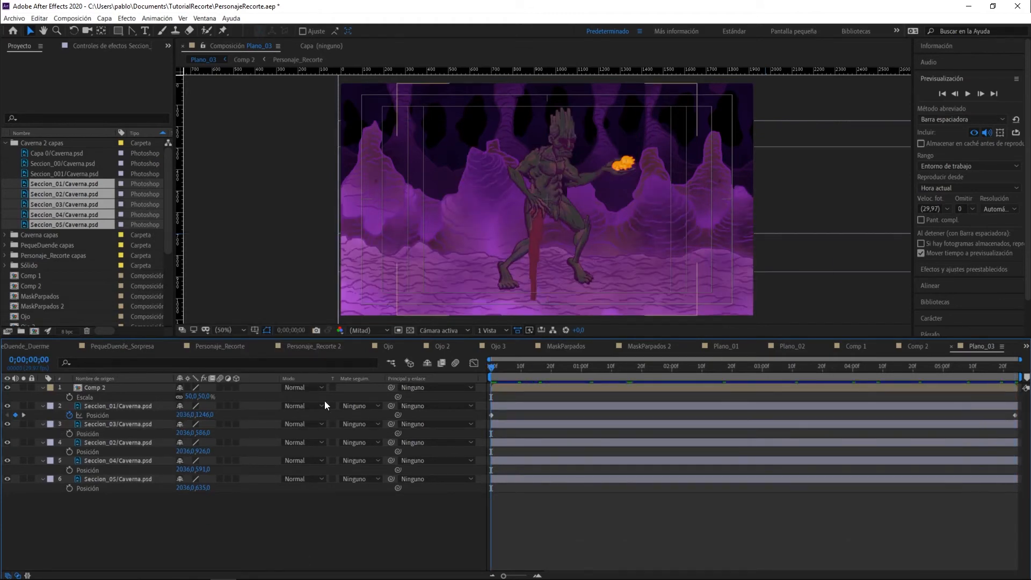
Try parenting the Seccion_03 layer to Seccion_01 at the end of the timeline, and undo the parenting.
key(End)
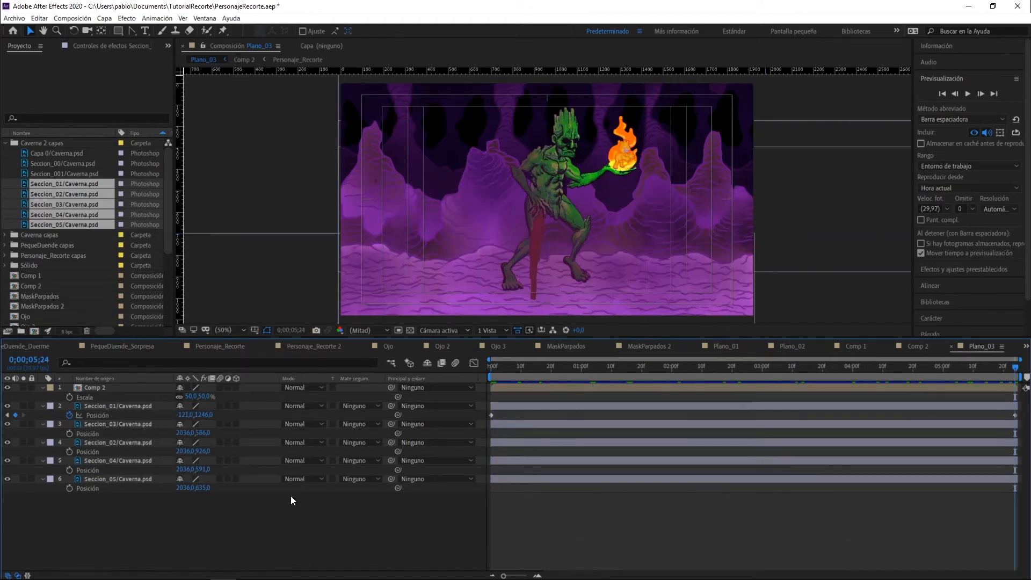
drag(391, 424, 111, 407)
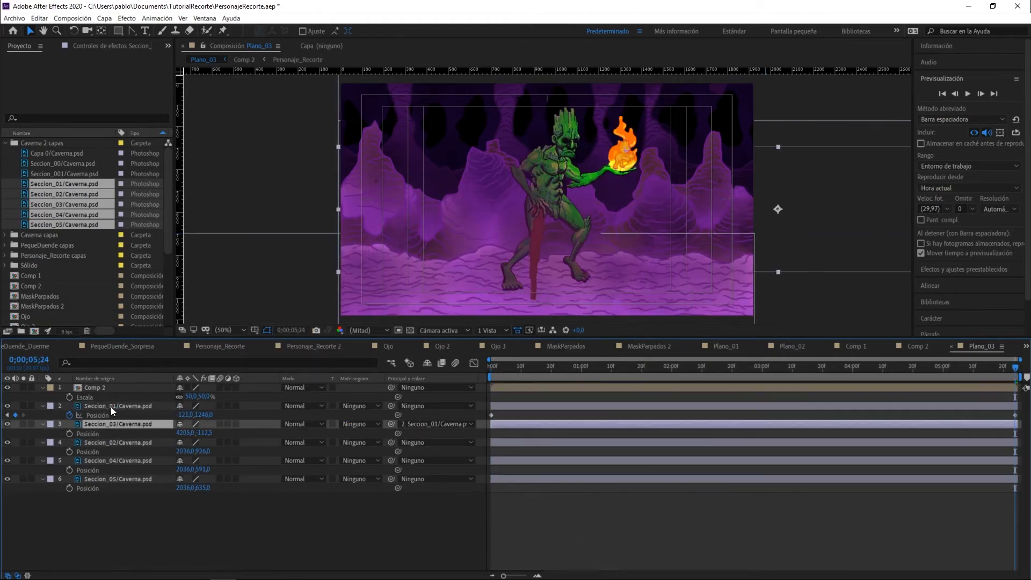
key(ctrl+z)
key(ctrl+z)
Try repointing Seccion_03's position expression from the Seccion_01 layer to its position property, and undo the expression.
click(905, 308)
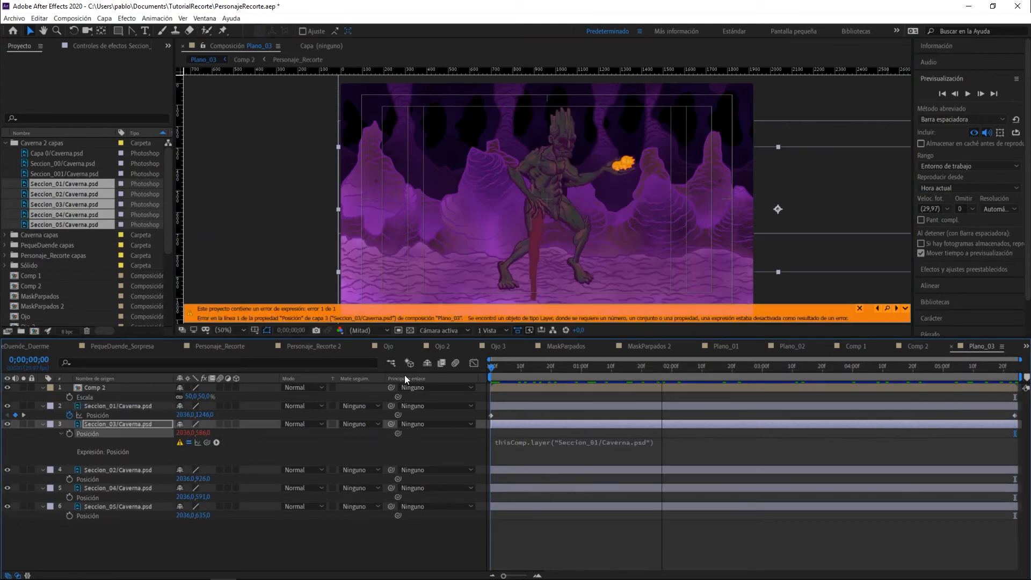
drag(207, 442, 98, 415)
scroll(546, 202, down, 4)
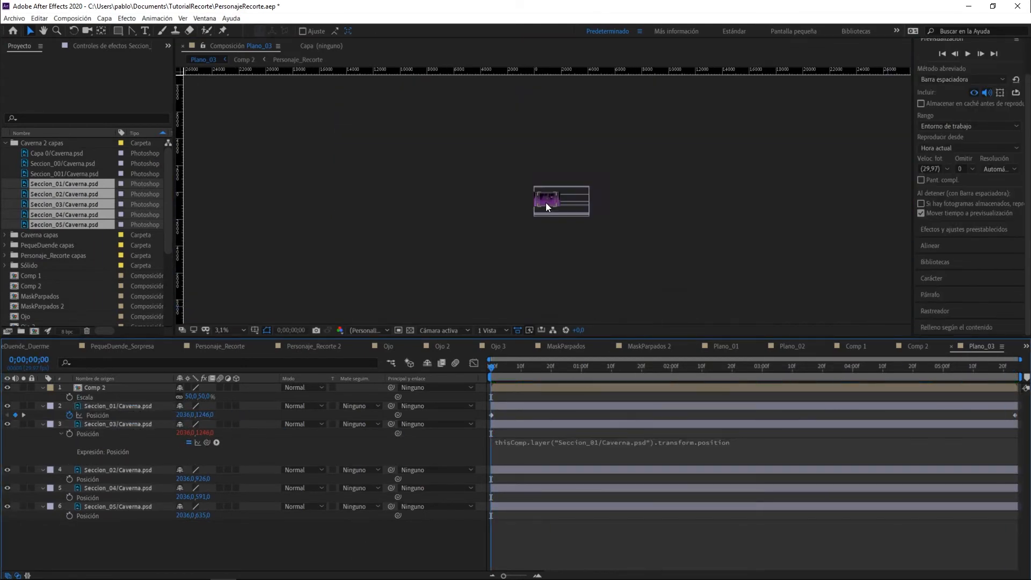
key(ctrl+z)
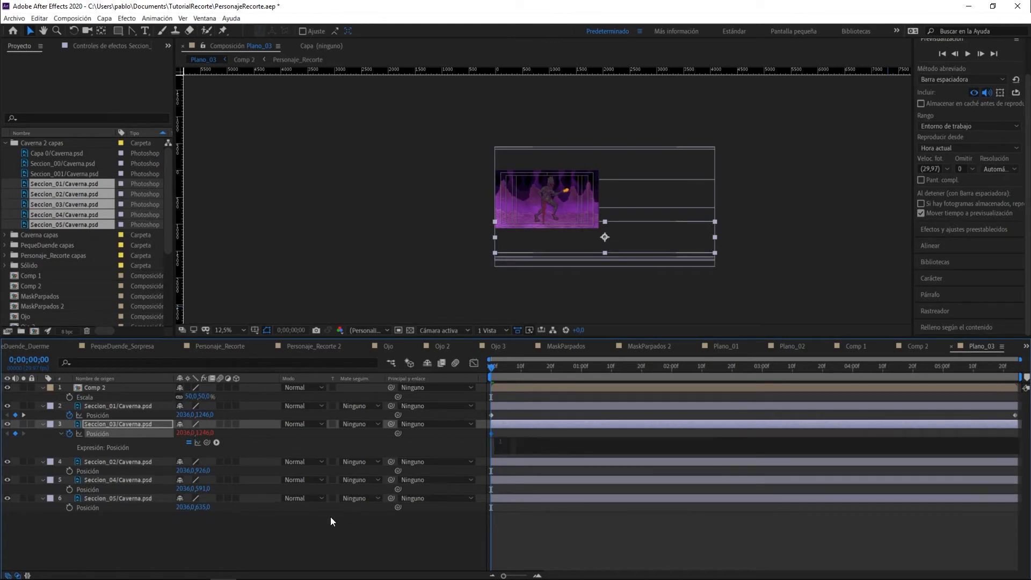
key(ctrl+z)
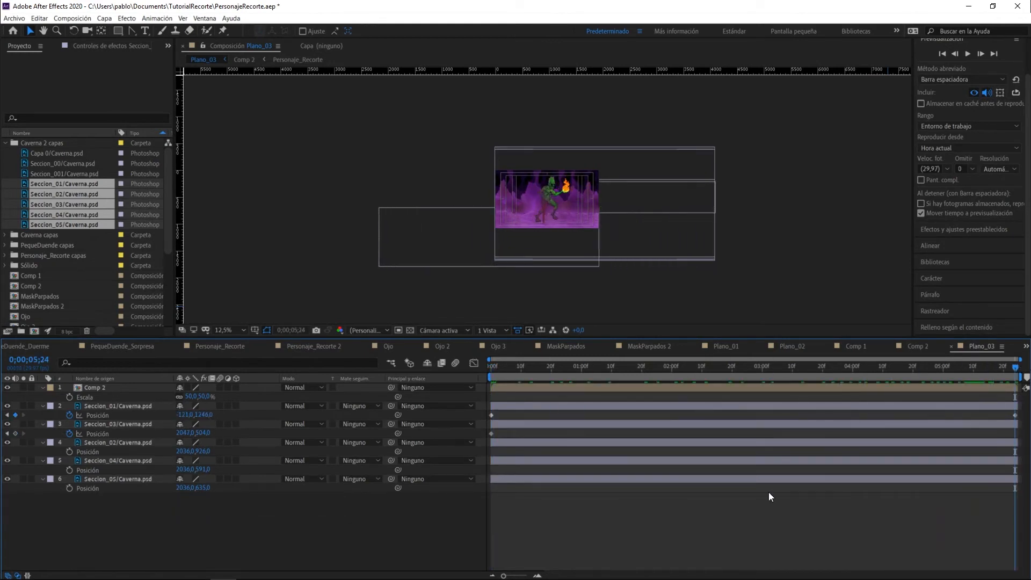
Keyframe Seccion_03's X position to about 1137 at the end, and enable position keyframes on Seccion_02, Seccion_04 and Seccion_05.
click(435, 242)
click(134, 423)
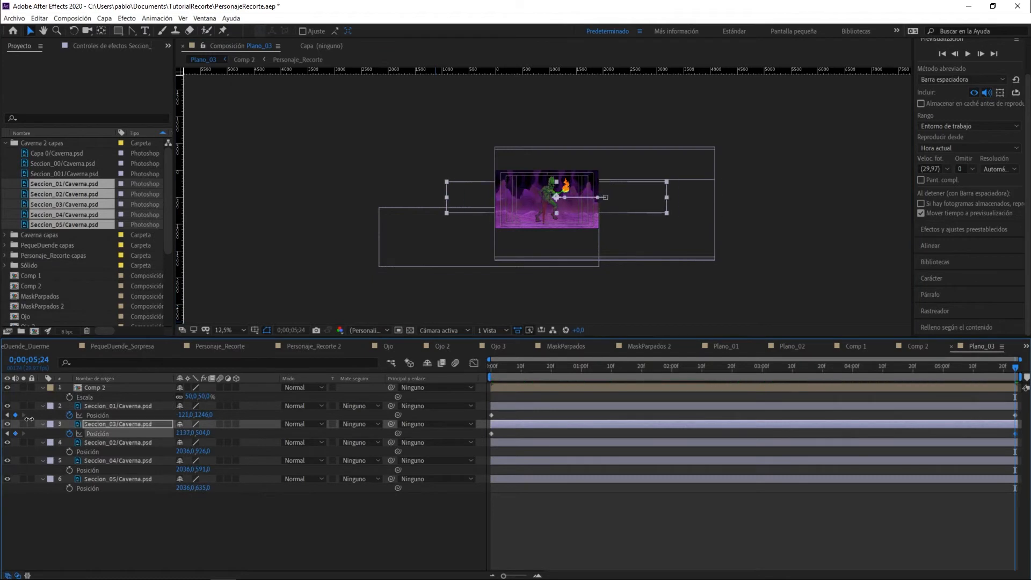
click(156, 443)
drag(676, 372, 1015, 374)
click(69, 452)
click(70, 469)
click(69, 488)
Set the end X positions to about 959 for Seccion_03, 1542 for Seccion_02, 1798 for Seccion_04 and 1984 for Seccion_05.
click(156, 442)
drag(182, 470, 156, 487)
drag(94, 435, 49, 435)
click(185, 445)
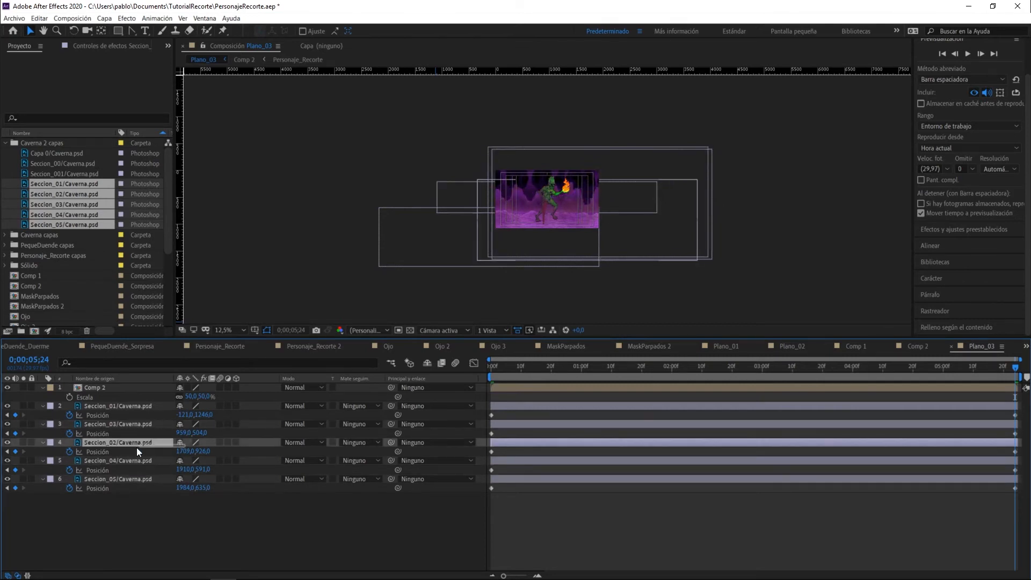
drag(182, 469, 161, 470)
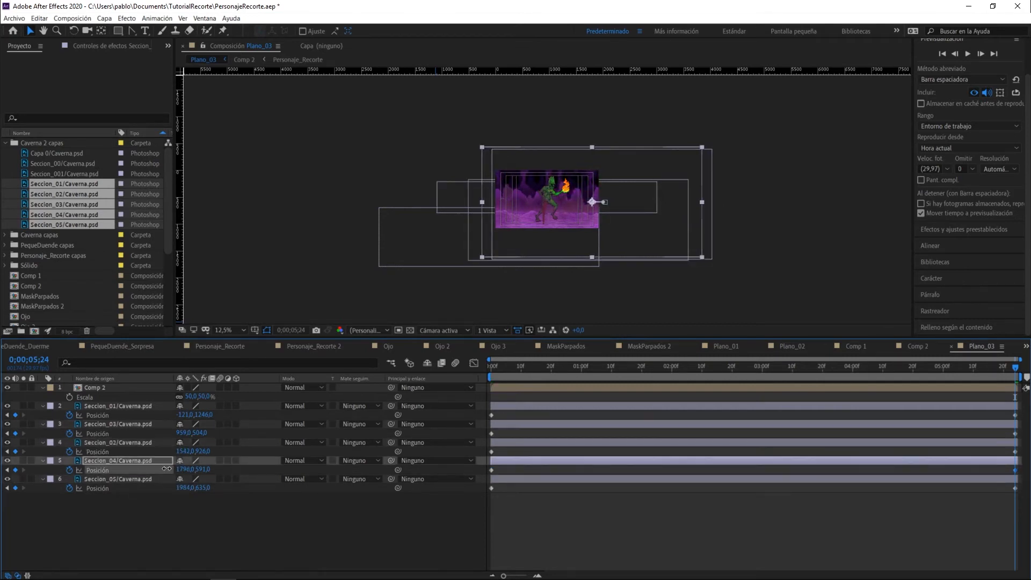
Preview the parallax motion, set the Seccion_03 layer's keyframed Y position to 557, and replay the shot.
key(shift+slash)
click(967, 53)
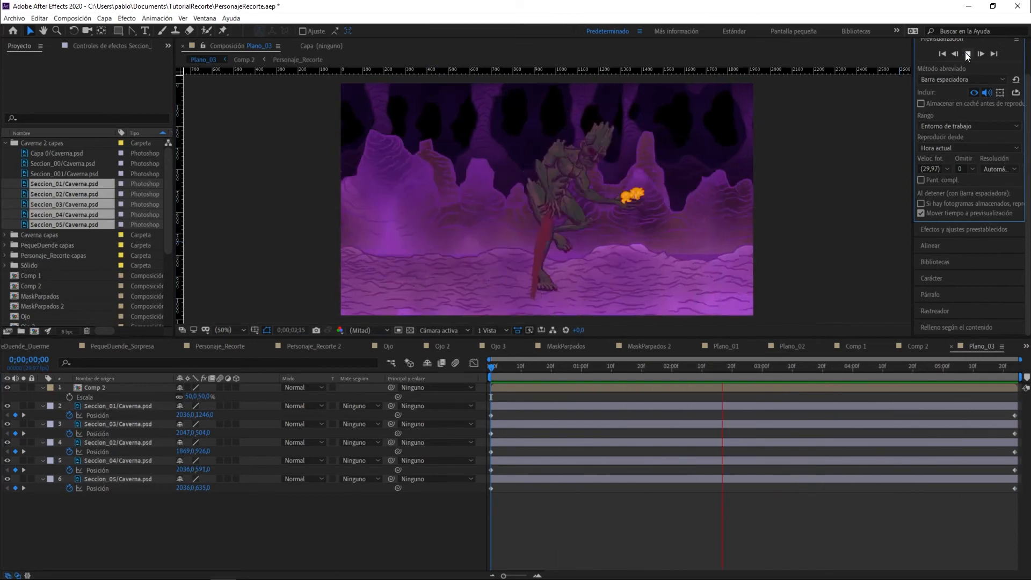
click(966, 53)
click(964, 406)
drag(883, 367, 378, 368)
click(956, 425)
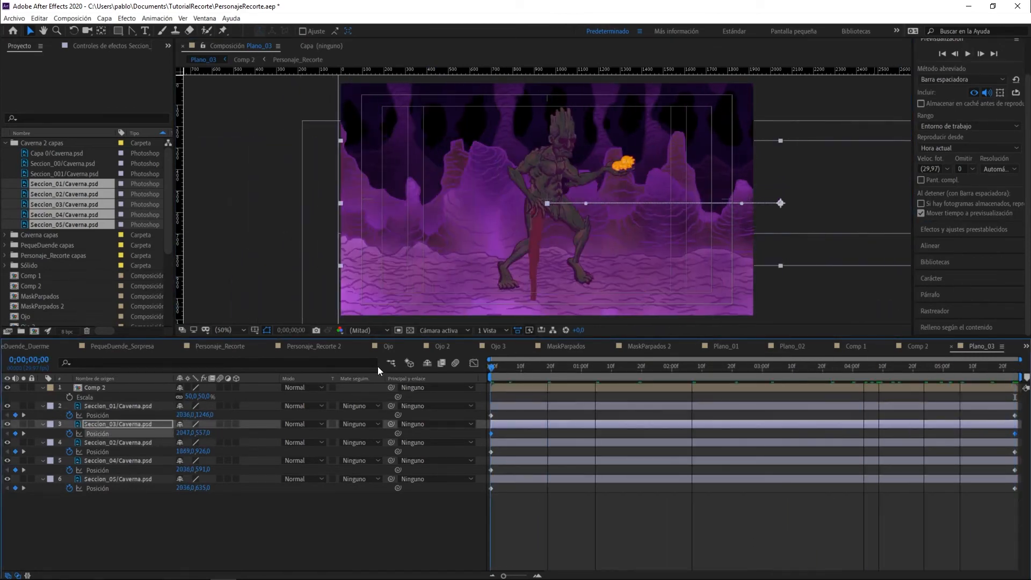
key(space)
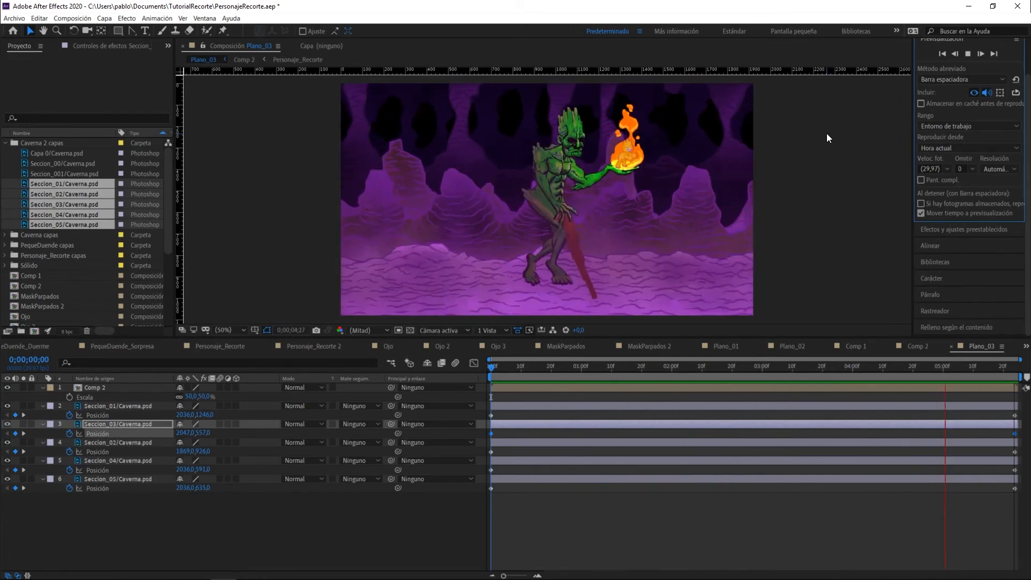
key(space)
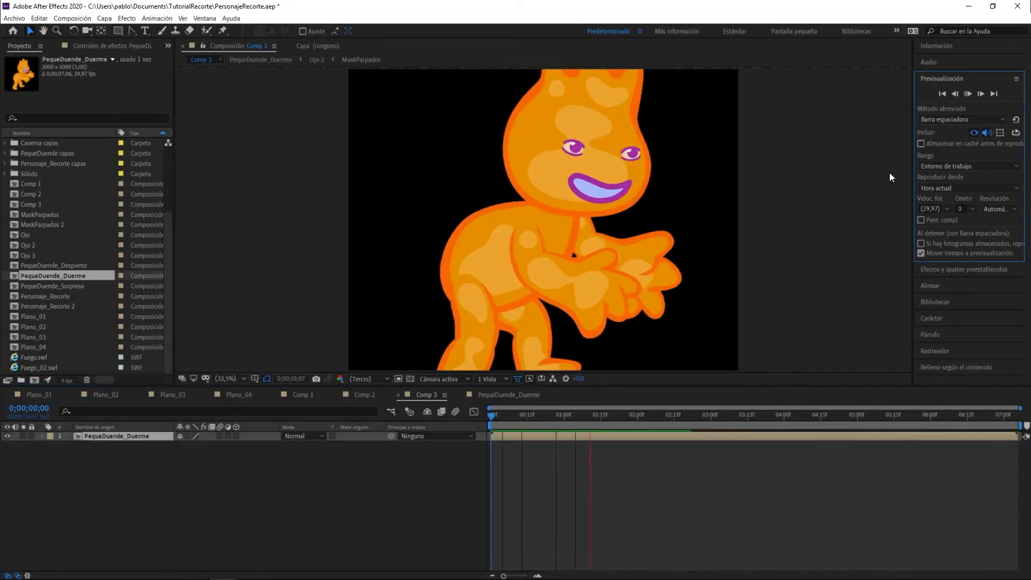
Add the Personaje_Recorte composition beneath PequeDuende_Duerme in Comp 3, and loop it with time remapping and a loopOut() expression.
click(47, 296)
drag(47, 296, 180, 495)
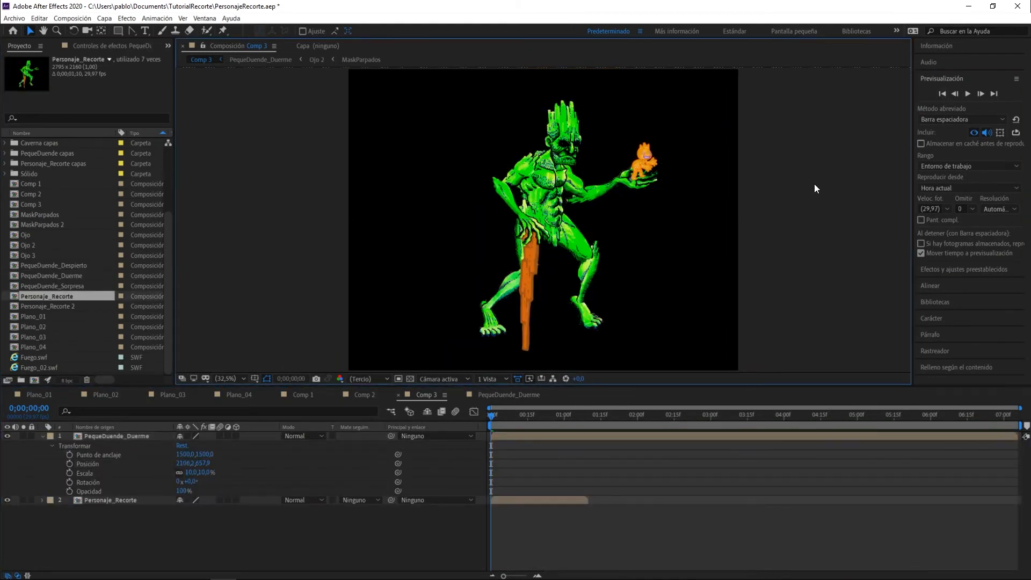
key(ctrl+alt+t)
alt+click(61, 510)
text(loopOut())
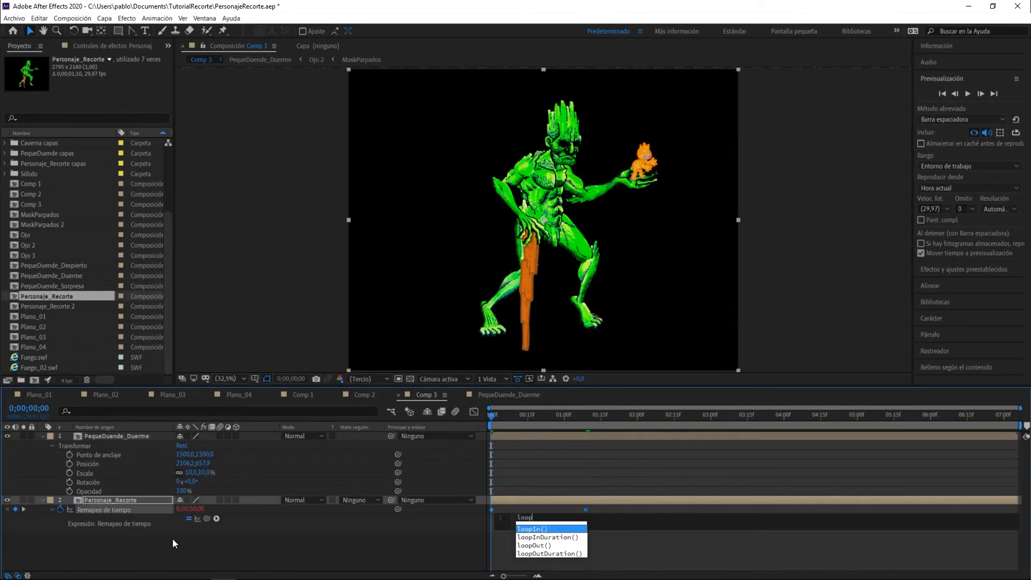
click(173, 543)
key(space)
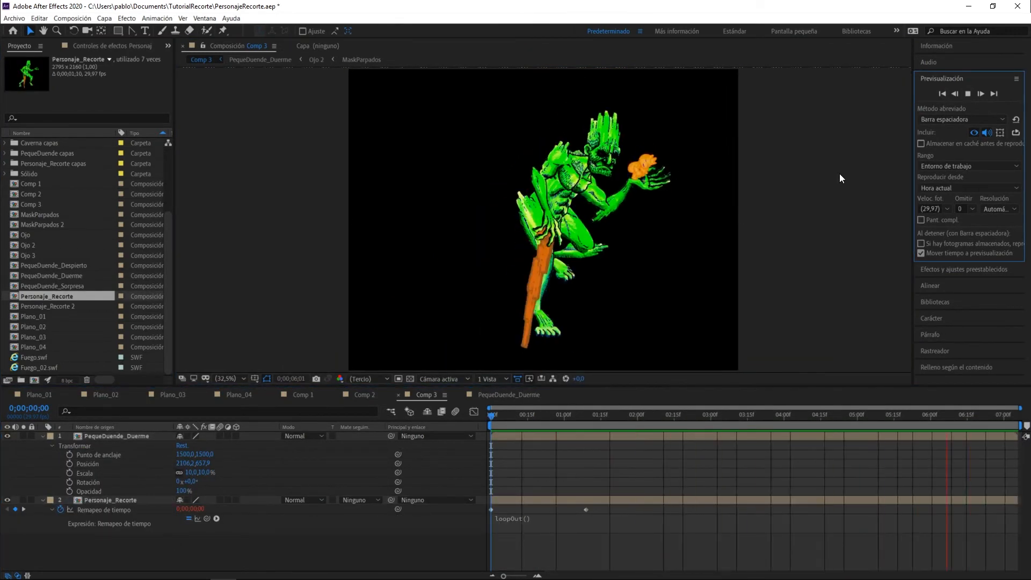
key(space)
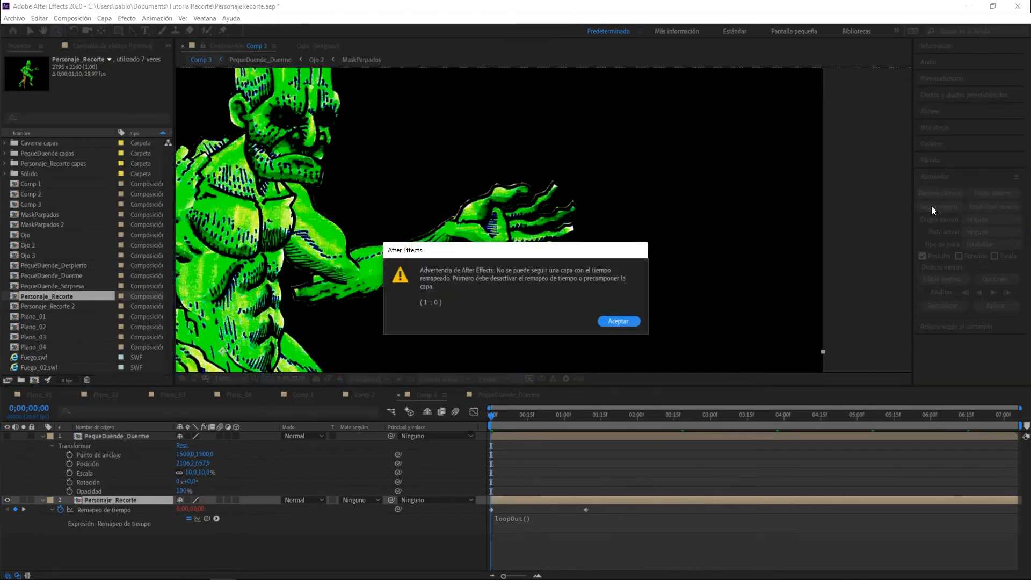
Motion-track a fingertip on Personaje_Recorte without time remapping, and apply the tracked position to PequeDuende_Duerme.
click(618, 320)
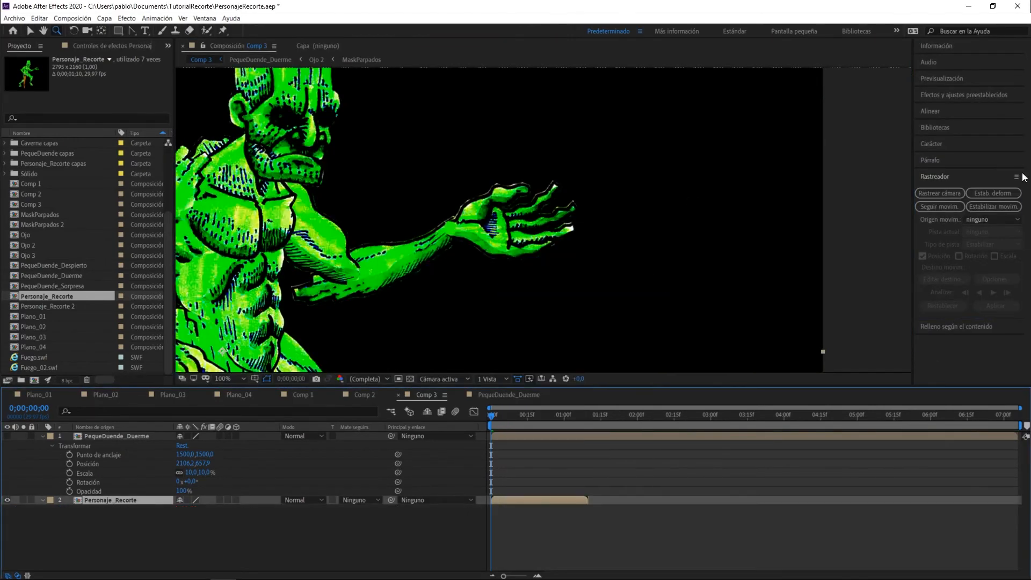
double_click(534, 502)
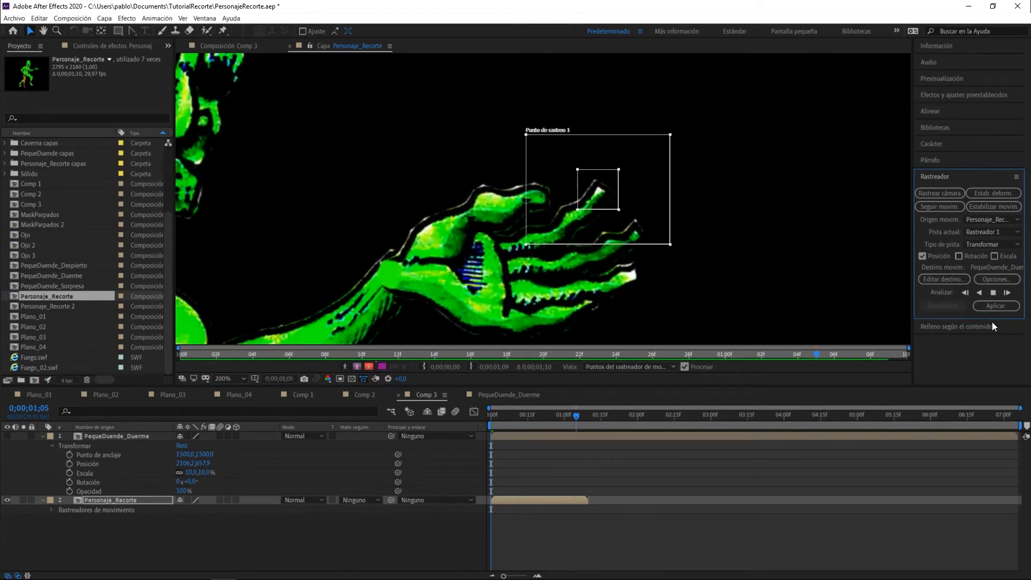
click(994, 305)
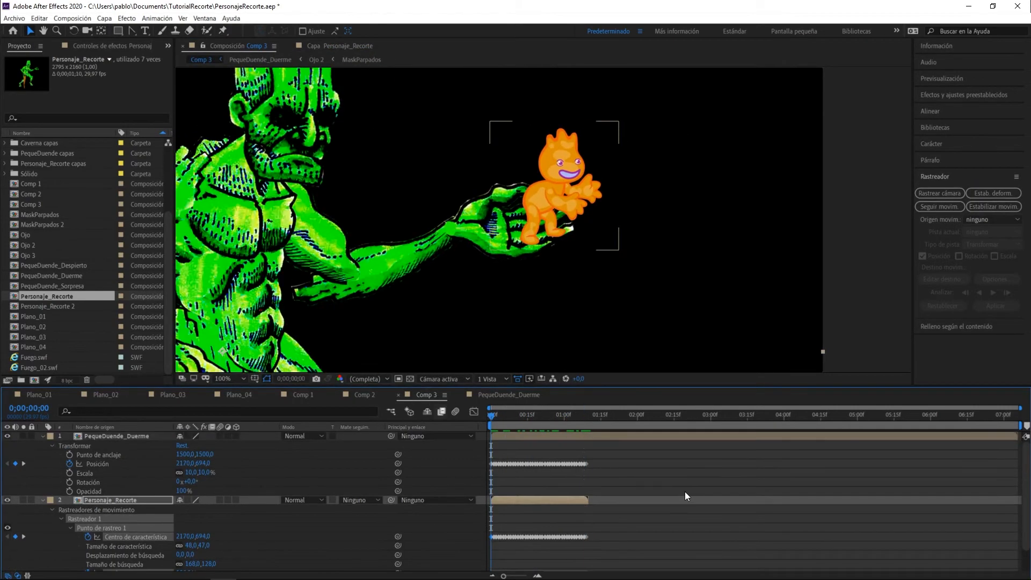
Re-enable looping time remapping on the Personaje_Recorte layer, and preview the tracked animation.
click(504, 500)
key(u)
right_click(526, 501)
click(714, 287)
click(943, 77)
key(space)
Copy PequeDuende_Duerme's tracked position keyframes, paste them repeatedly through the end of the timeline, and preview the full figure.
key(=)
key(=)
key(=)
drag(529, 576, 516, 576)
drag(489, 459, 740, 469)
key(ctrl+c)
key(ctrl+v)
key(minus)
drag(588, 417, 720, 431)
key(j)
key(ctrl+v)
key(ctrl+v)
key(ctrl+v)
key(space)
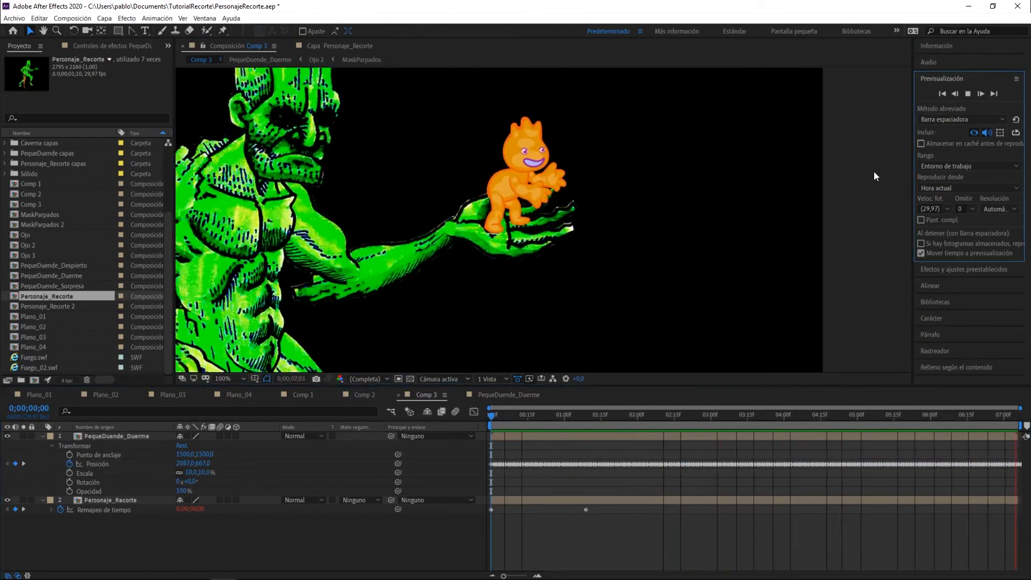
key(shift+slash)
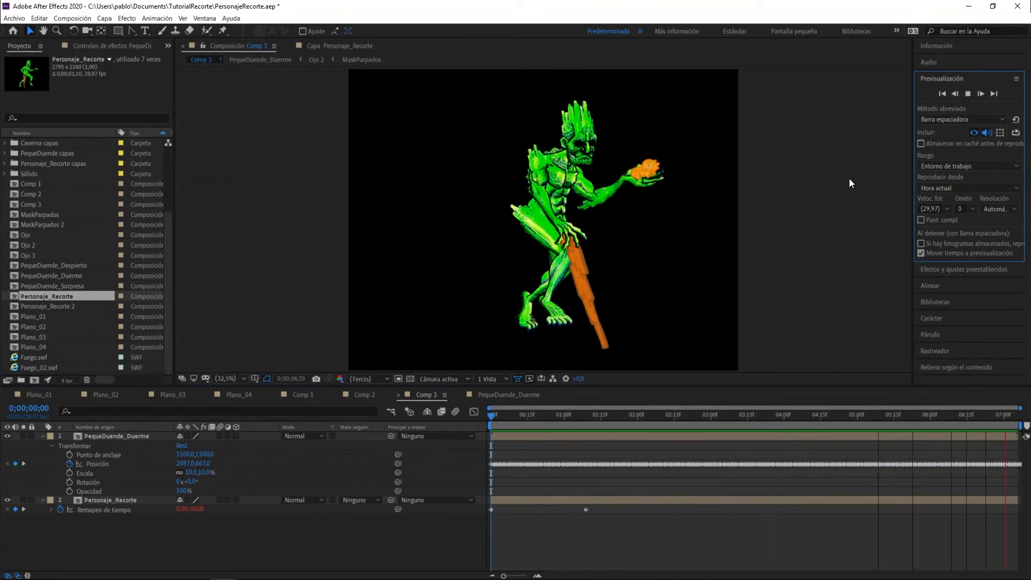
Add Fuego.swf and Fuego_02.swf above PequeDuende_Duerme over the character's hand, and shift Fuego.swf toward the end of the timeline.
click(40, 367)
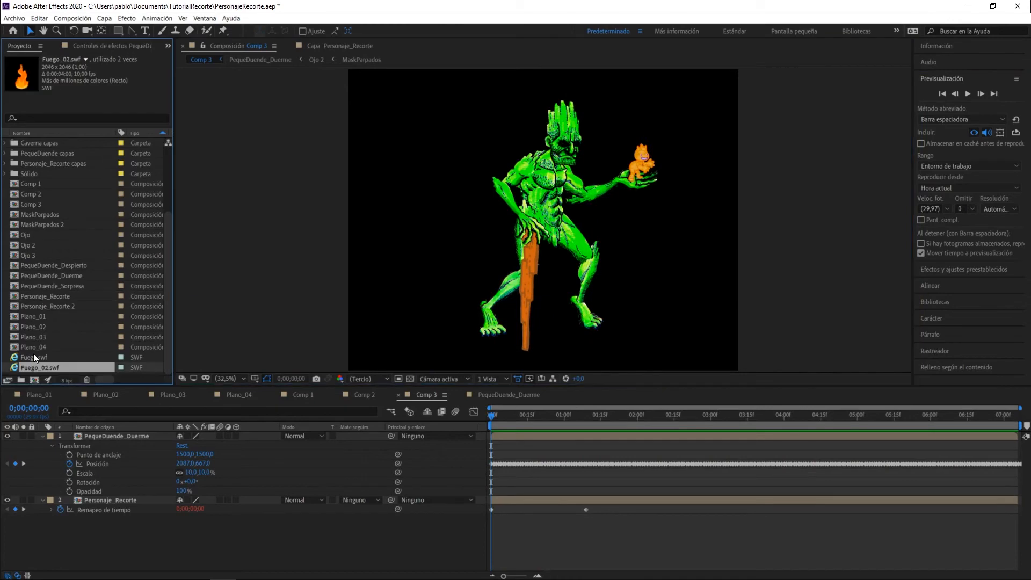
ctrl+click(33, 357)
drag(33, 357, 124, 437)
key(s)
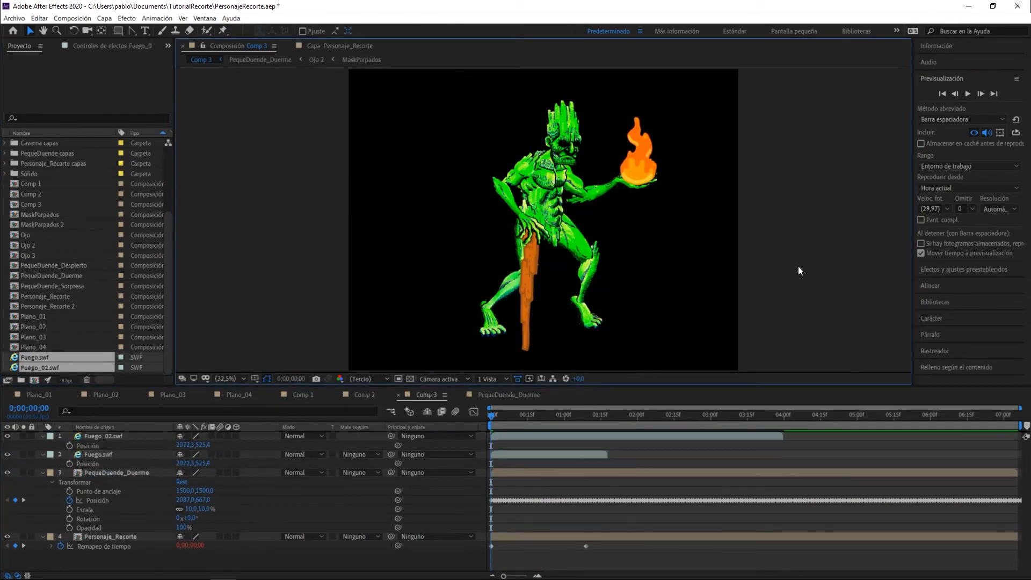
drag(902, 422, 987, 430)
drag(858, 455, 958, 456)
click(768, 436)
Replace Fuego_02.swf with an 8-second duplicate scaled to 330% and parented to PequeDuende_Duerme, and shift Fuego.swf later to follow it.
click(39, 368)
key(ctrl+d)
drag(39, 368, 95, 434)
key(p)
right_click(36, 367)
mouse_move(140, 444)
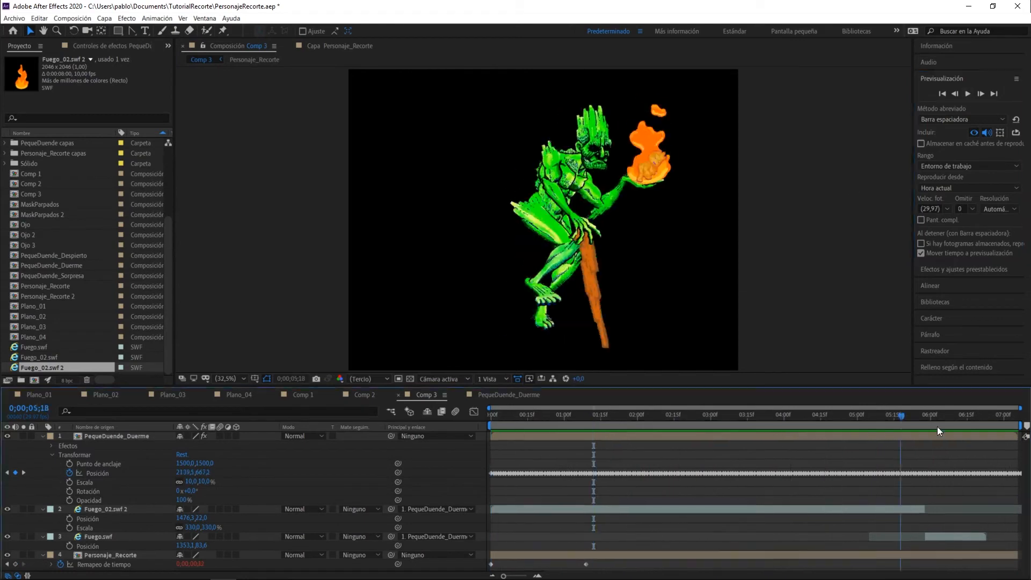
drag(964, 537, 985, 538)
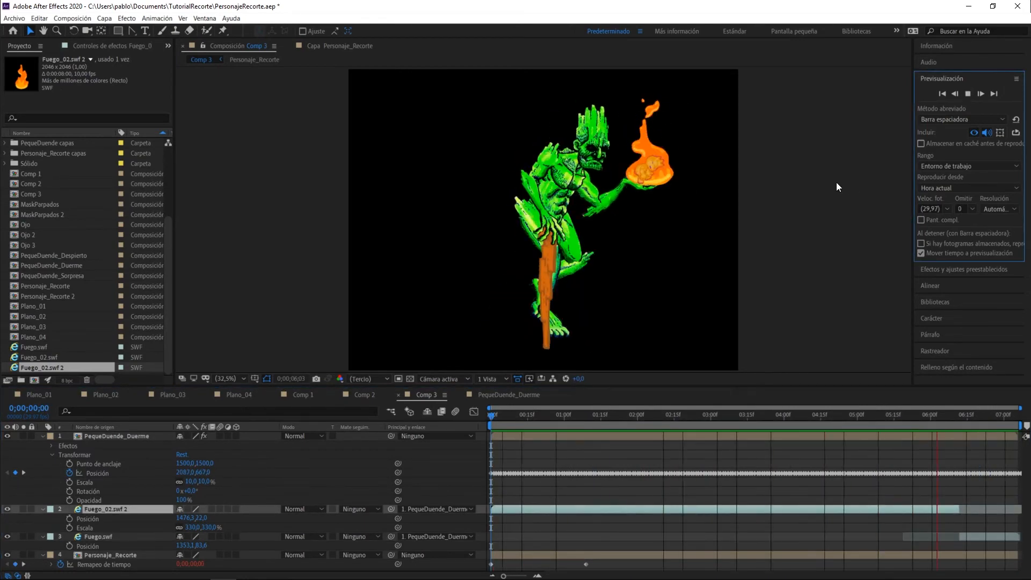
Preview Comp 3 with the lit character, and collapse the properties of Capa de formas 2 and Personaje_Recorte.
key(space)
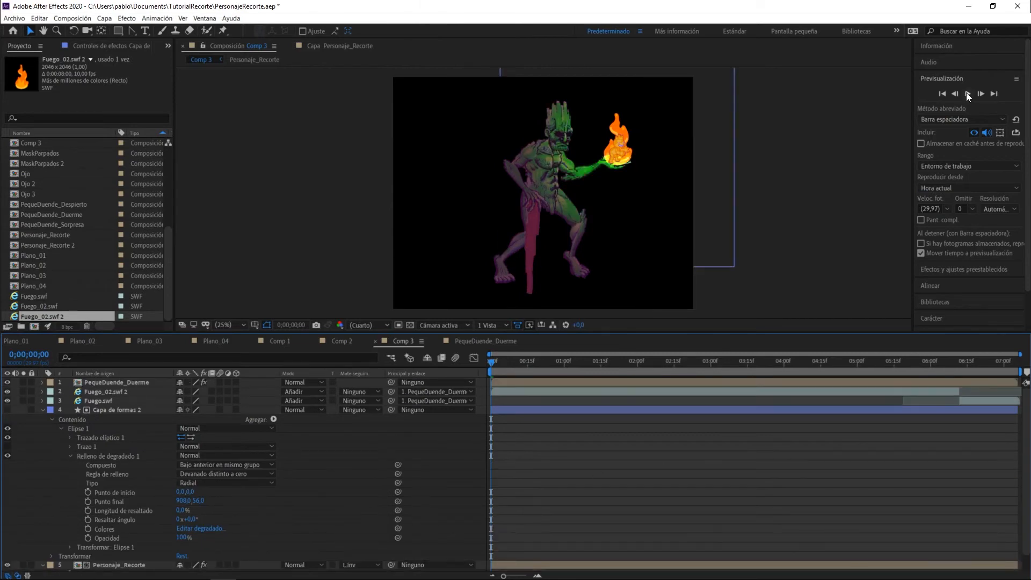
click(968, 95)
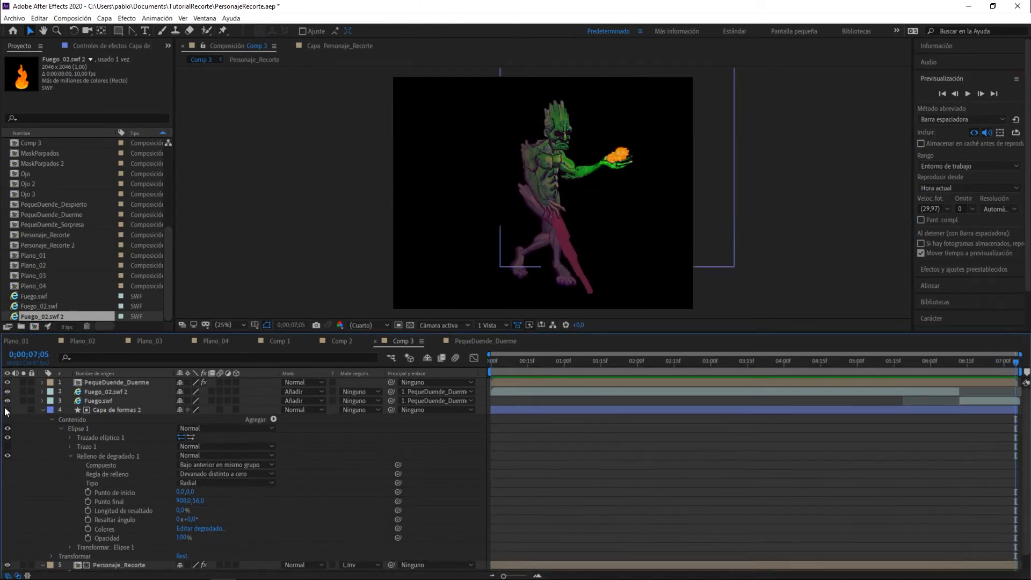
click(87, 503)
drag(960, 364, 1009, 363)
click(70, 456)
click(43, 410)
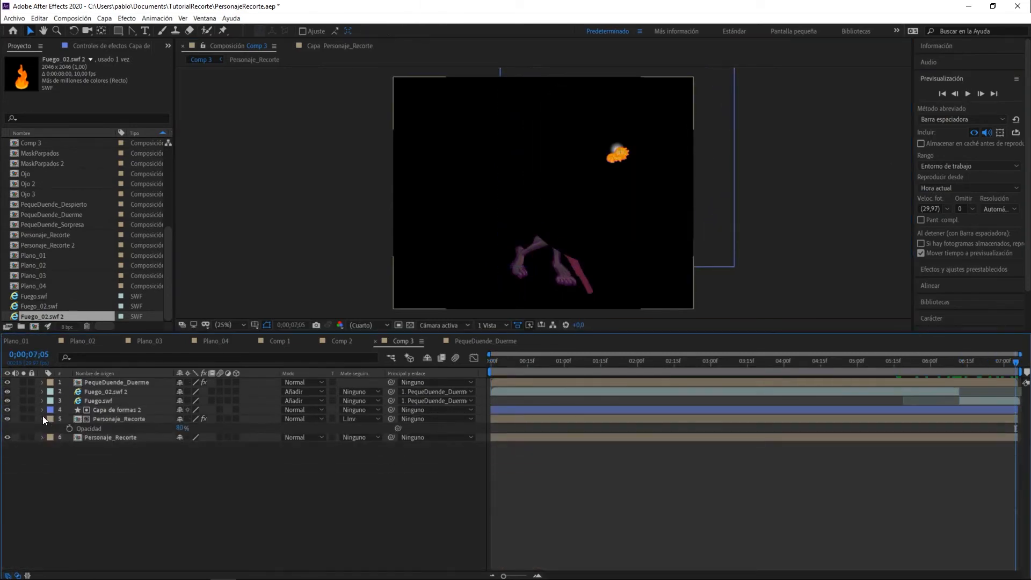
click(141, 486)
click(42, 419)
Hide the Capa de formas 2 matte layer and preview Comp 3 from its first frame.
click(7, 410)
click(941, 94)
click(968, 93)
click(1019, 364)
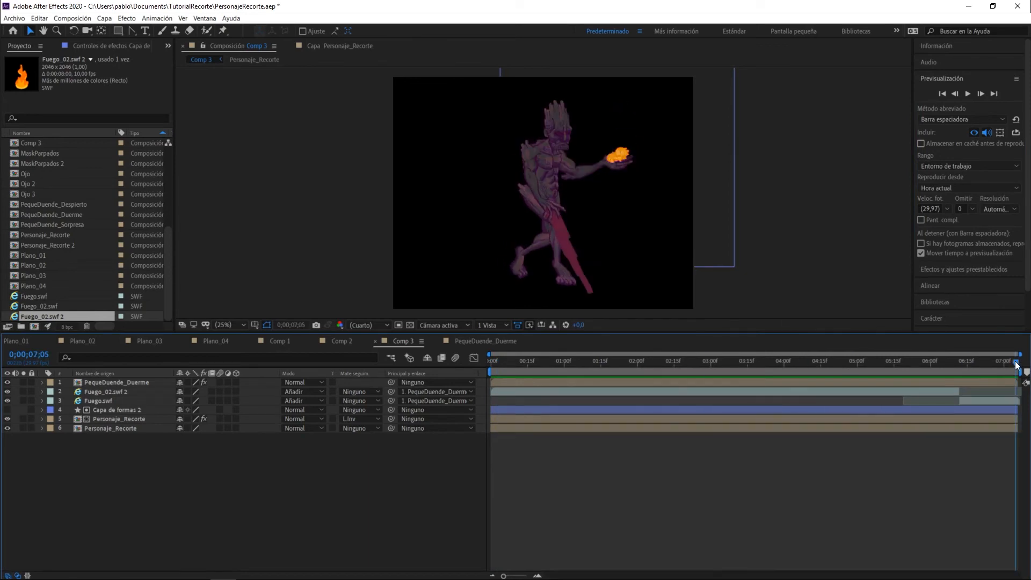
Add Comp 3 to Plano_04, extend the Plano_04 composition to match Comp 3's duration, and preview it.
click(216, 341)
scroll(69, 261, up, 4)
drag(59, 265, 553, 153)
key(space)
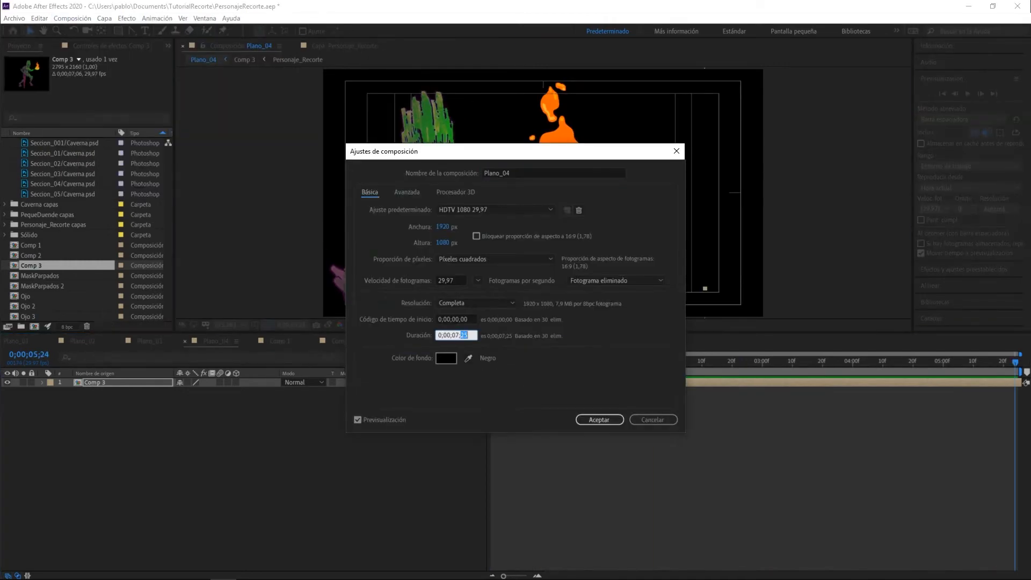
key(Return)
key(space)
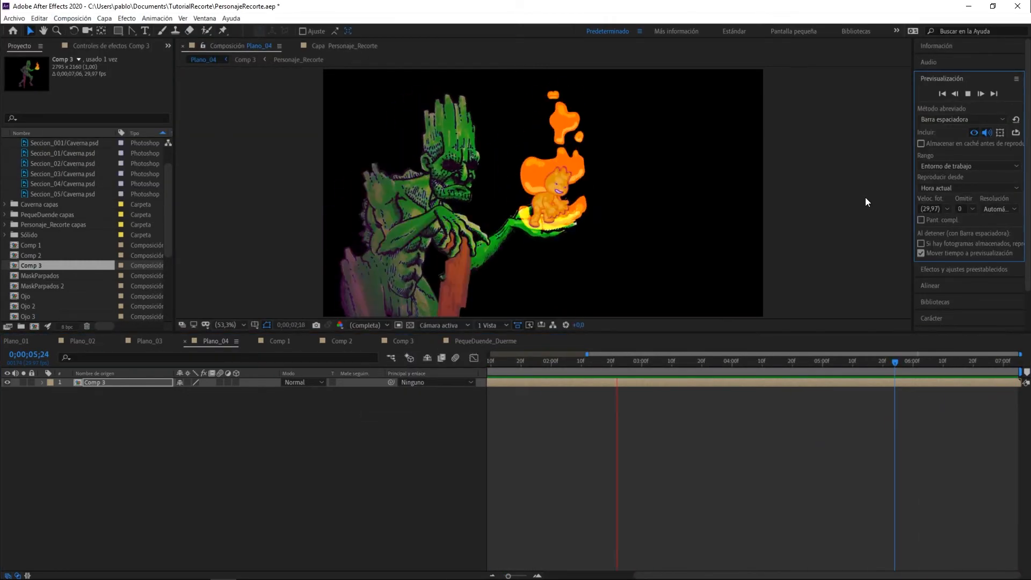
Place Capa 0 and Seccion_05 through Seccion_02 behind Comp 3, moving Seccion_03 to 960,87, Seccion_04 to 960,912 and Seccion_05 to 960,936.
click(51, 204)
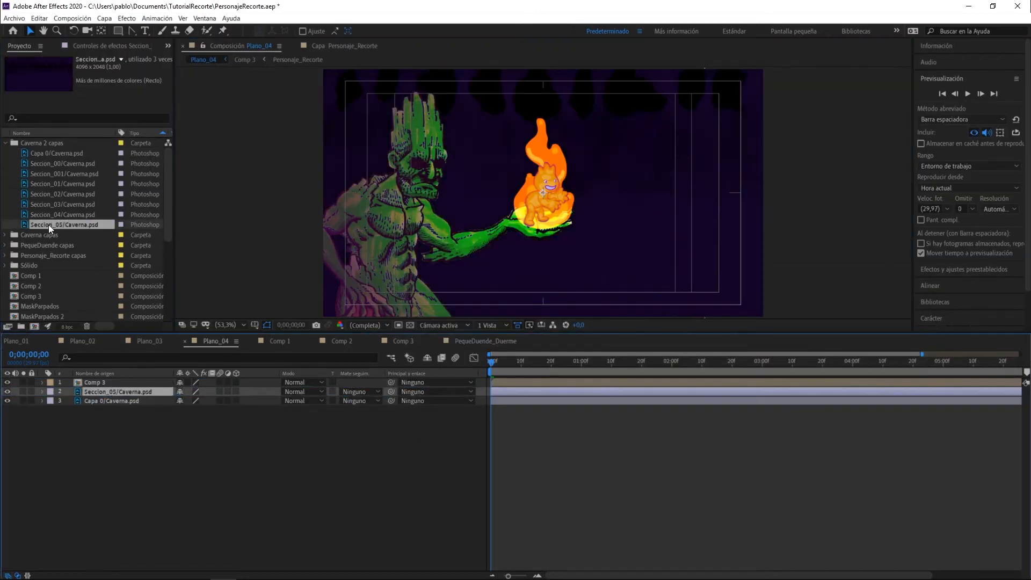
drag(59, 204, 109, 389)
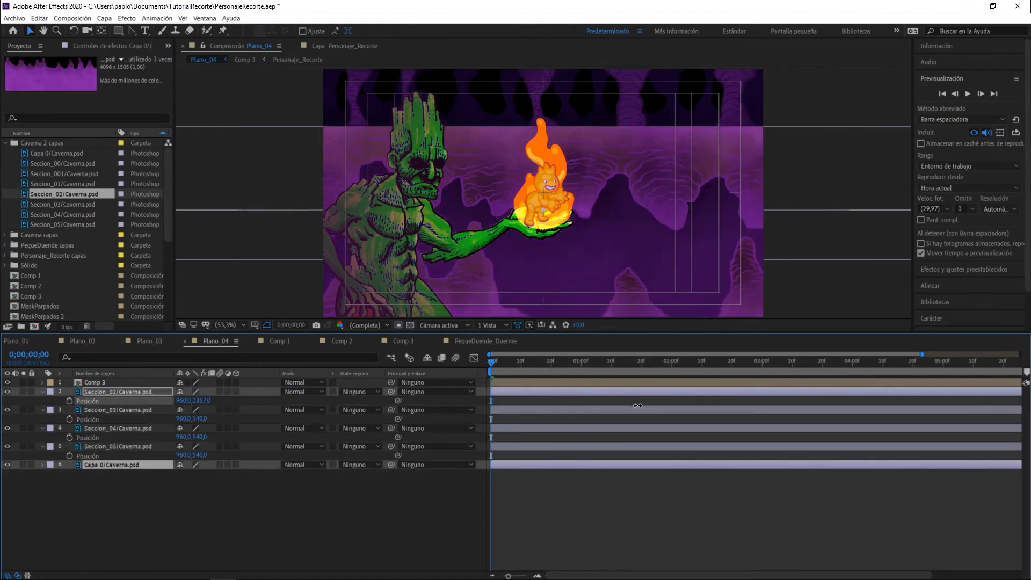
click(131, 410)
click(127, 428)
click(124, 446)
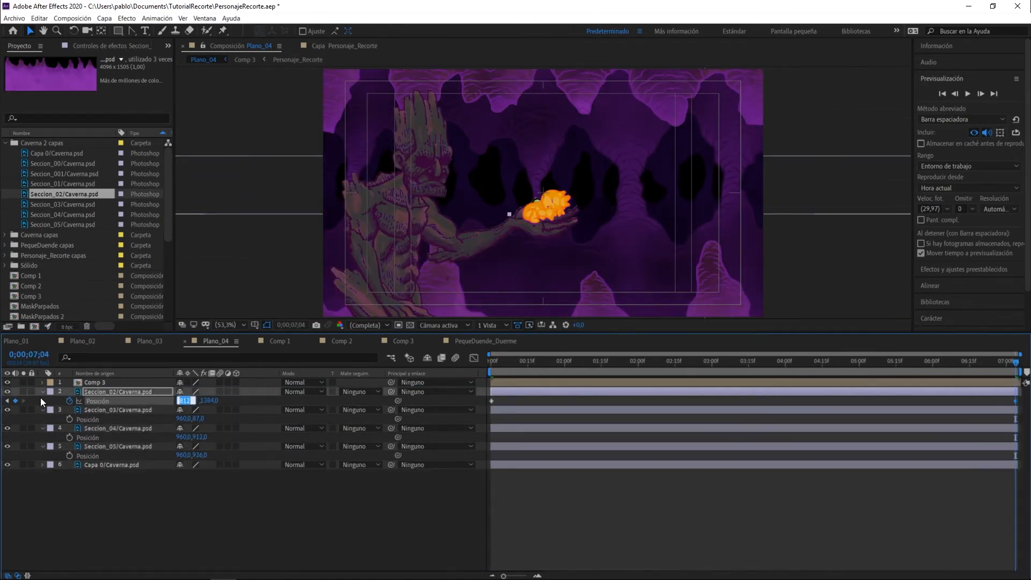
Keyframe the horizontal drift of the cave section layers in Plano_04, and apply a Gaussian blur of 20 to Seccion_04.
key(Return)
click(69, 419)
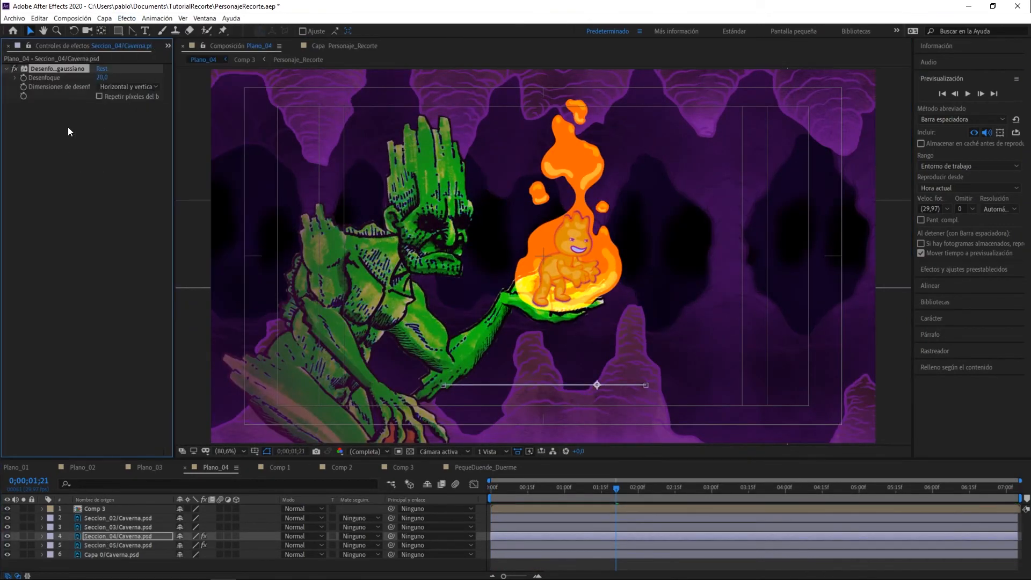
click(126, 18)
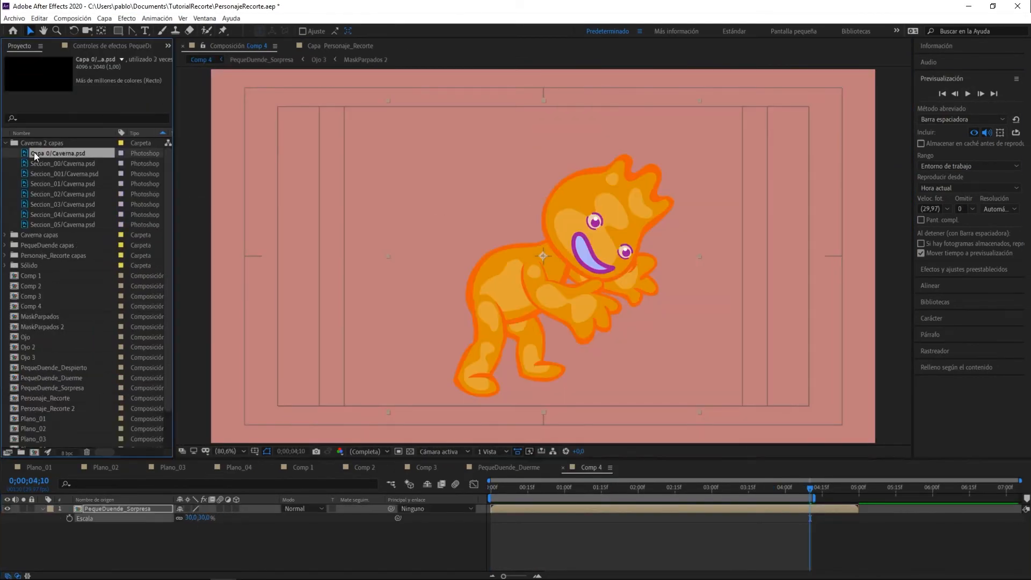
Add a position keyframe to PequeDuende_Sorpresa at 0;00;02;05 in Comp 4, show the rulers, and preview the animation.
click(968, 94)
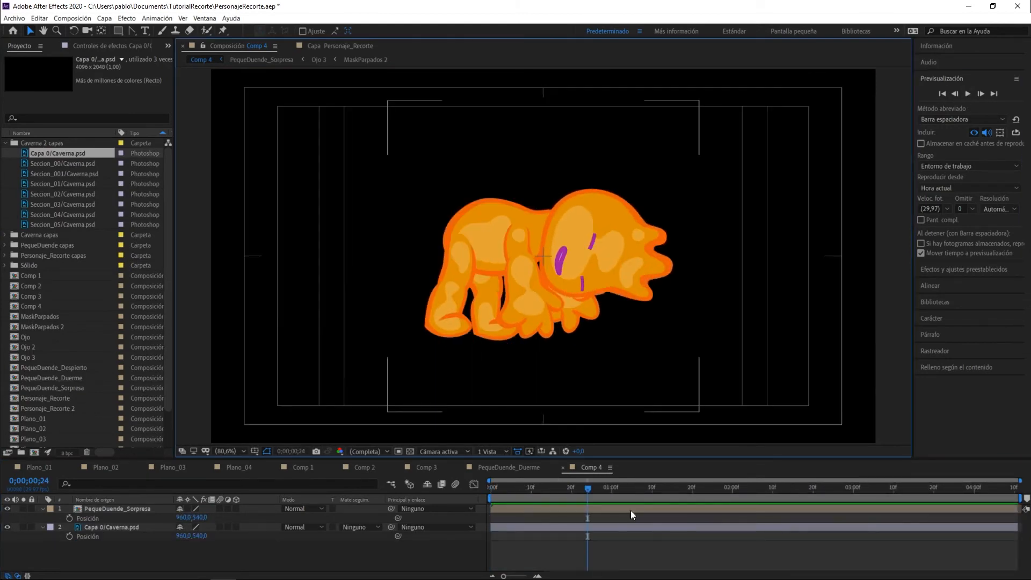
click(741, 473)
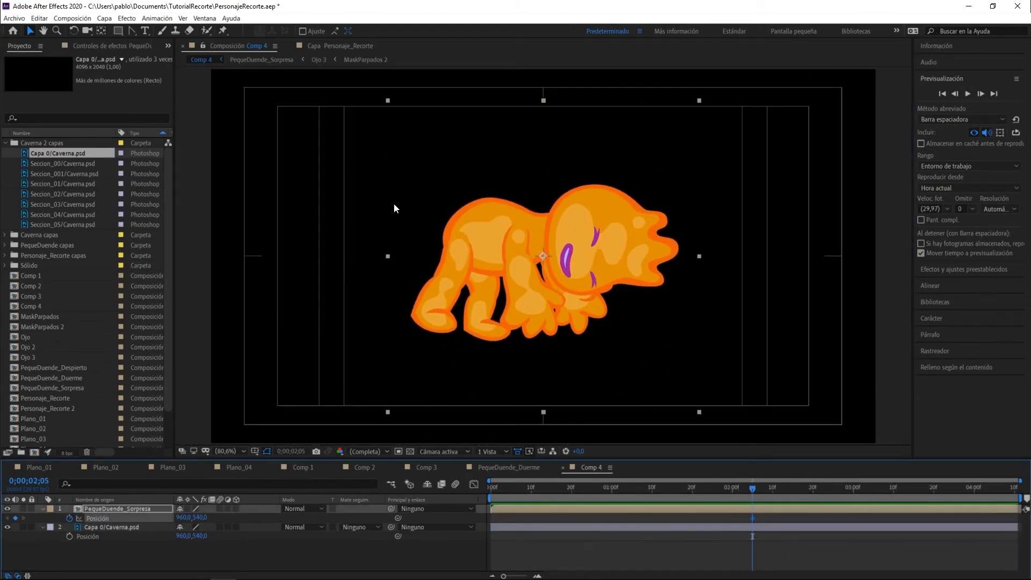
key(ctrl+r)
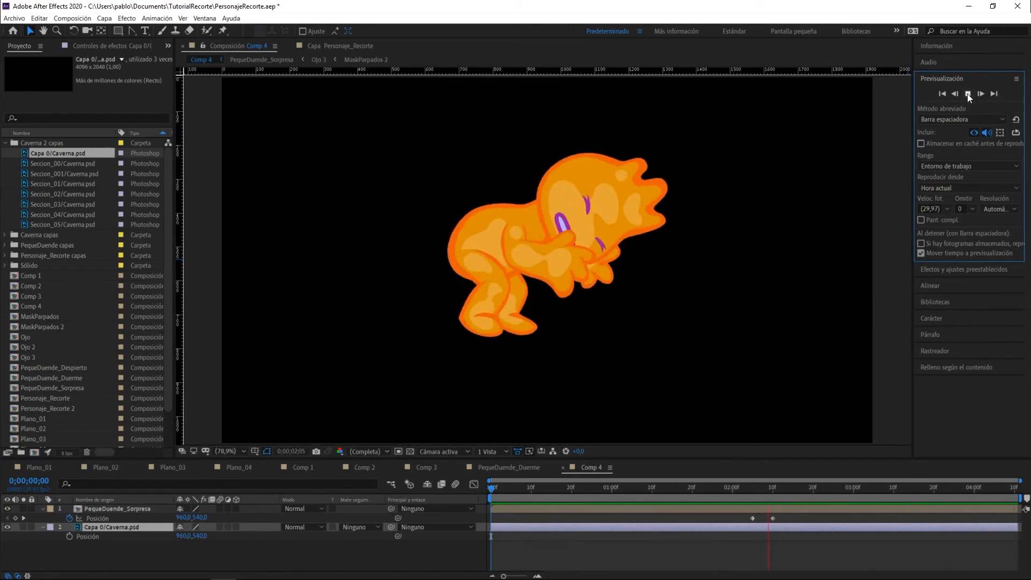
click(967, 93)
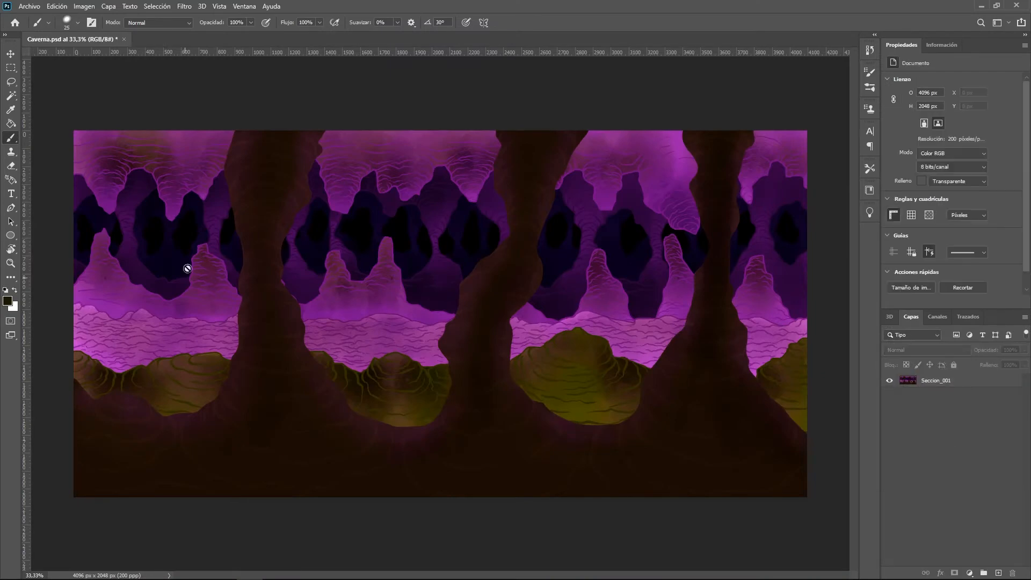
Switch to Photoshop, copy a thin full-width strip of Seccion_001 to a new layer, and stretch it vertically over the canvas.
click(109, 7)
click(936, 380)
click(109, 7)
click(327, 114)
click(890, 395)
key(ctrl+t)
drag(440, 364, 441, 498)
drag(451, 362, 455, 92)
drag(440, 498, 440, 506)
key(Return)
Hide Capa 1, copy a second full-width strip from the upper part of Seccion_001, and stretch it over the canvas height.
click(889, 380)
click(889, 394)
click(929, 397)
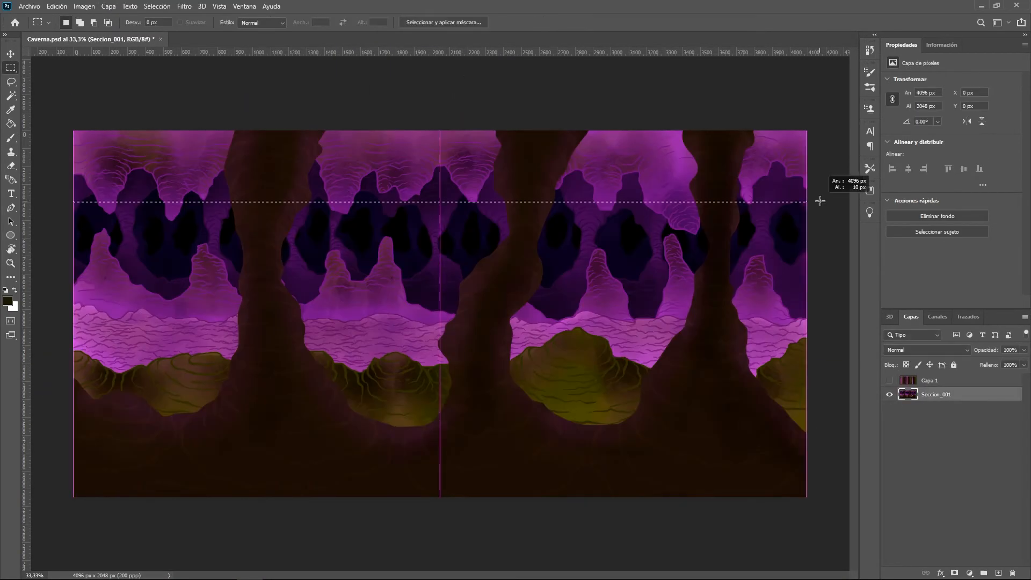
click(889, 408)
key(ctrl+t)
drag(441, 203, 441, 494)
drag(439, 201, 437, 127)
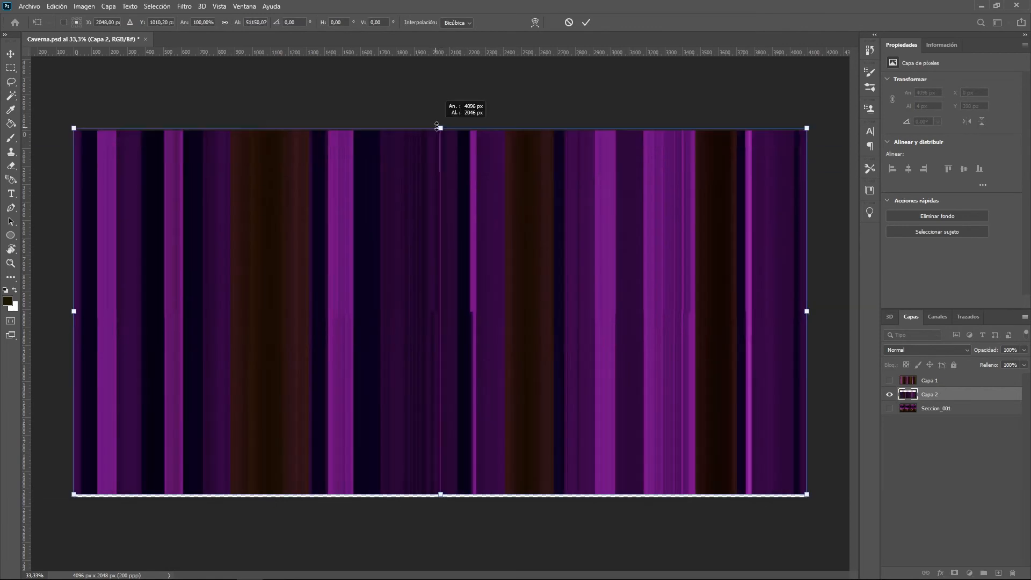
Hide Capa 2, copy a third strip from a lower band of Seccion_001, and stretch it beyond the canvas height.
click(889, 394)
click(889, 408)
click(935, 408)
key(ctrl+j)
click(890, 422)
key(ctrl+t)
drag(440, 245, 440, 500)
drag(441, 242, 470, 3)
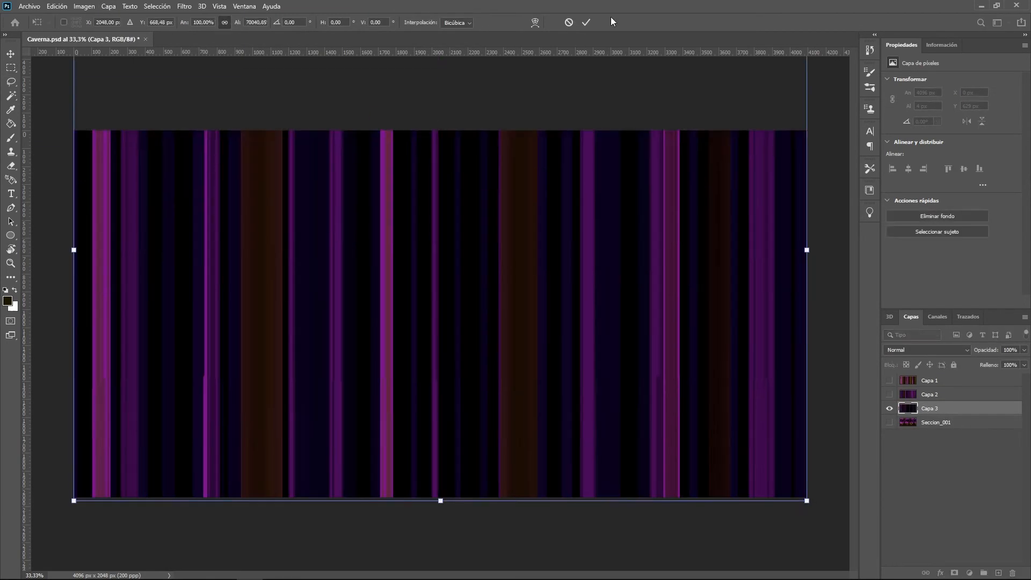
Resize the canvas to 1920 × 1080 pixels.
click(10, 54)
click(83, 6)
click(99, 90)
text(1920)
key(Tab)
text(1080)
click(608, 143)
Shift the stretched Capa 3 sideways, copy its visible canvas area to a new layer, and hide the copy.
drag(429, 304, 248, 317)
key(ctrl+a)
click(107, 6)
mouse_move(129, 18)
click(312, 113)
click(889, 411)
Copy Capa 3's visible canvas area to another new layer, undo the accidental move, and hide this second copy.
click(961, 426)
key(ctrl+a)
click(108, 6)
click(283, 123)
drag(430, 286, 463, 329)
key(ctrl+z)
click(889, 426)
Shift Capa 3 to a different stretch of stripes, copy the visible area as a third layer, and hide it.
drag(288, 327, 446, 327)
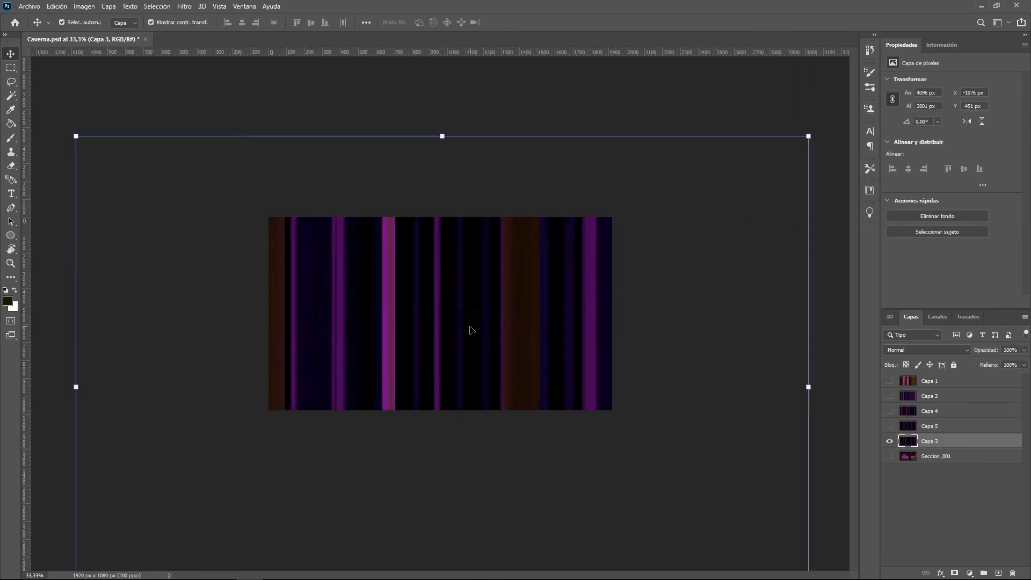
click(927, 526)
click(890, 455)
click(889, 456)
Show Capa 1, reposition its stripes over the canvas, and copy the visible area to a hidden new layer.
click(889, 380)
click(396, 299)
drag(396, 299, 587, 267)
drag(480, 361, 479, 324)
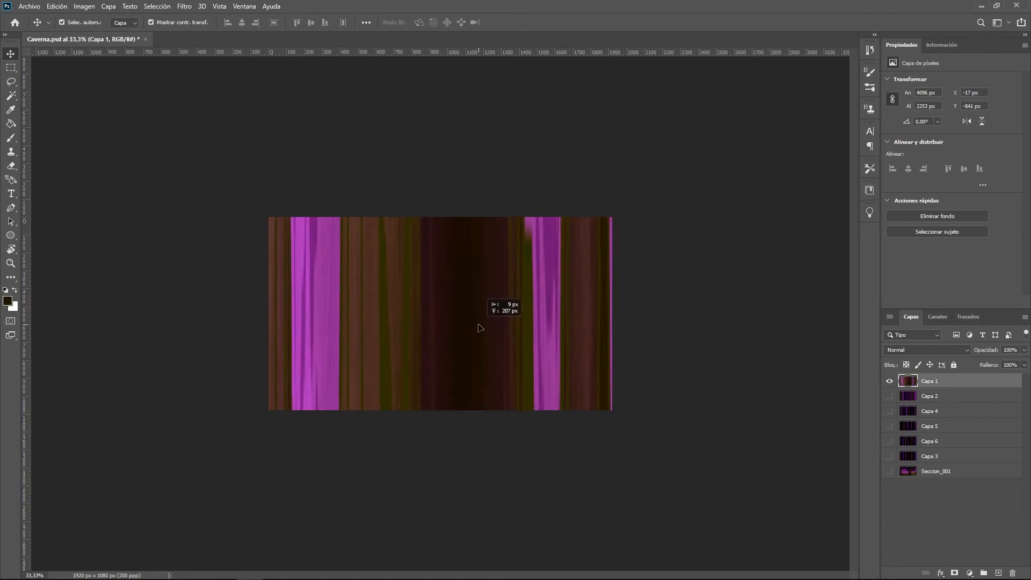
click(889, 381)
Copy two further shifted portions of Capa 1 to new canvas-sized layers.
drag(586, 312, 210, 312)
key(ctrl+a)
click(108, 6)
click(300, 118)
click(889, 396)
drag(293, 242, 468, 269)
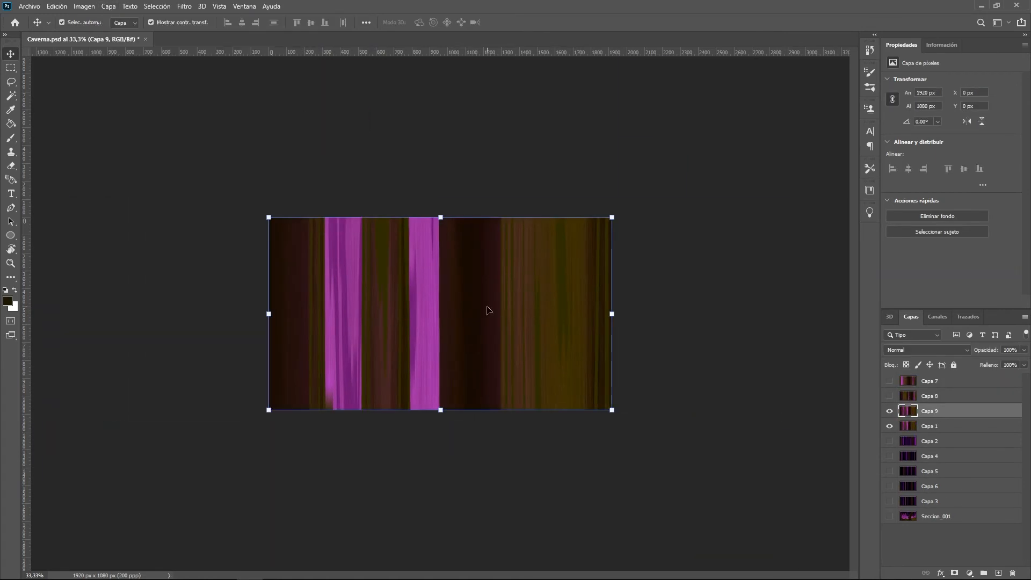
Show and interleave the cropped stripe layers, and delete Capa 3, Capa 1 and Seccion_001.
drag(959, 508, 959, 509)
click(890, 501)
drag(889, 381, 889, 471)
click(940, 471)
drag(957, 411, 958, 403)
click(964, 486)
shift+click(969, 518)
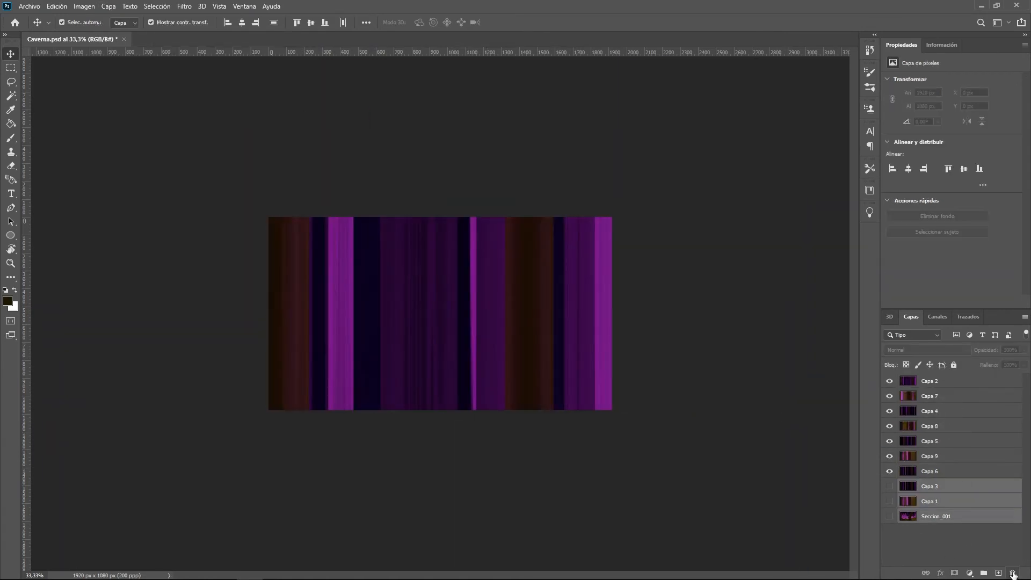
Duplicate Capa 4 and Capa 8, placing Capa 8 copia below Capa 2 and Capa 4 copia below Capa 7.
click(949, 413)
key(ctrl+j)
key(ctrl+t)
click(946, 443)
key(ctrl+j)
drag(945, 441, 945, 404)
drag(948, 441, 950, 477)
Open and enlarge the video timeline, and trim each stripe layer's clip to one frame.
click(951, 537)
click(244, 6)
click(285, 310)
drag(451, 454, 452, 234)
drag(829, 462, 183, 462)
drag(829, 440, 182, 440)
drag(829, 415, 183, 417)
drag(829, 395, 183, 394)
drag(829, 372, 183, 372)
drag(829, 349, 183, 349)
drag(829, 327, 439, 327)
Arrange the trimmed clips end to end in a single video group and play the sweep animation.
drag(198, 282, 472, 304)
drag(438, 234, 438, 460)
click(64, 485)
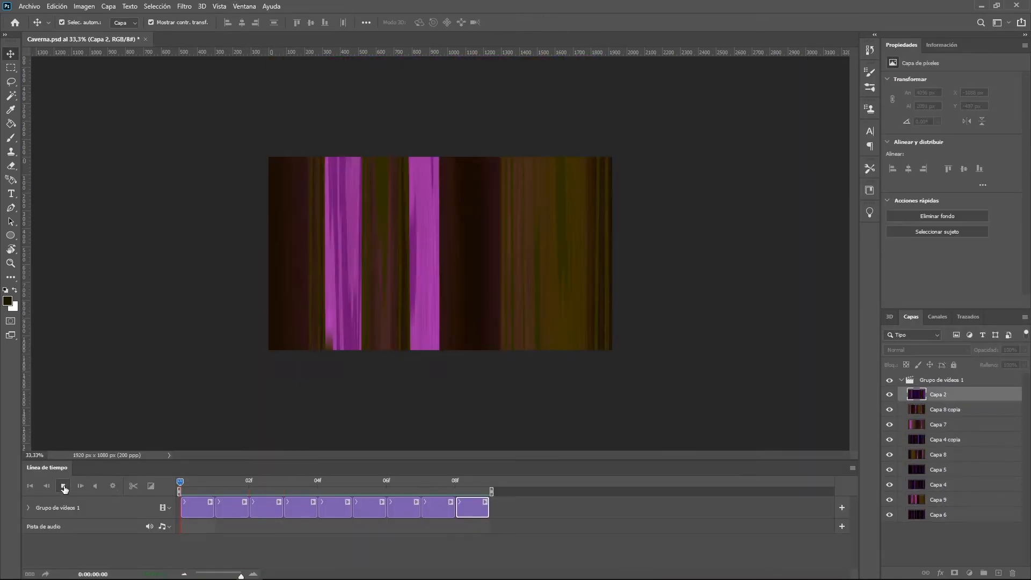
Save Caverna.psd, and create a new document of 1920 × 1080 pixels at 150 pixels per inch.
click(603, 396)
click(29, 6)
click(204, 112)
click(31, 6)
click(43, 17)
text(1080)
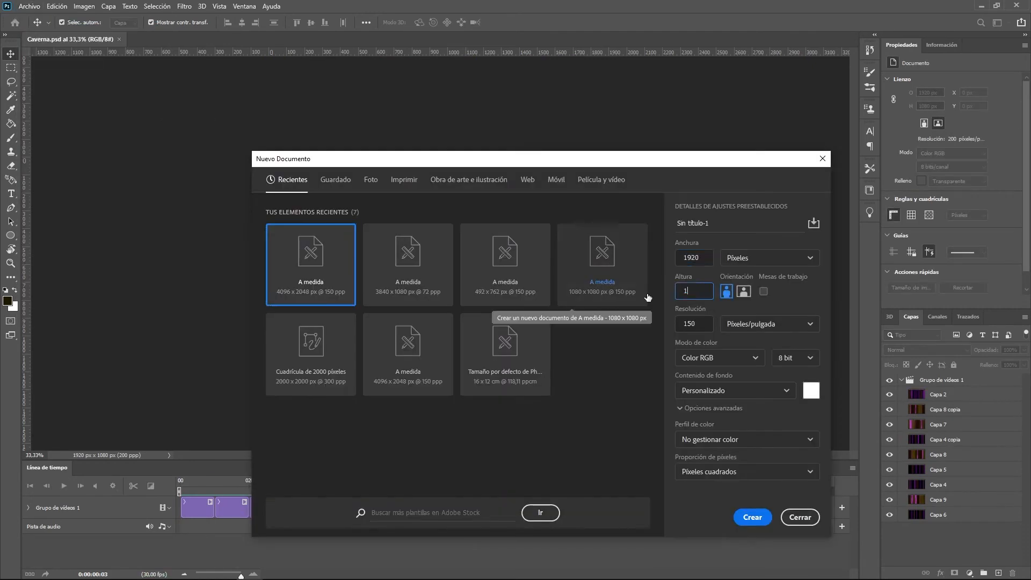
click(750, 517)
Duplicate the video group with all nine stripe layers from Caverna.psd into the new document.
click(80, 40)
click(945, 395)
shift+click(977, 514)
click(967, 537)
click(944, 396)
right_click(952, 384)
click(604, 161)
Save the new document containing the video group as Barrido.psd.
click(194, 39)
key(ctrl+shift+s)
text(Barr)
click(793, 538)
Undo the recent timeline and layer edits in Caverna.psd.
click(81, 40)
click(30, 6)
click(32, 6)
key(ctrl+z)
key(ctrl+z)
key(ctrl+z)
key(ctrl+z)
key(ctrl+z)
key(ctrl+z)
key(ctrl+z)
key(ctrl+z)
key(ctrl+z)
key(ctrl+z)
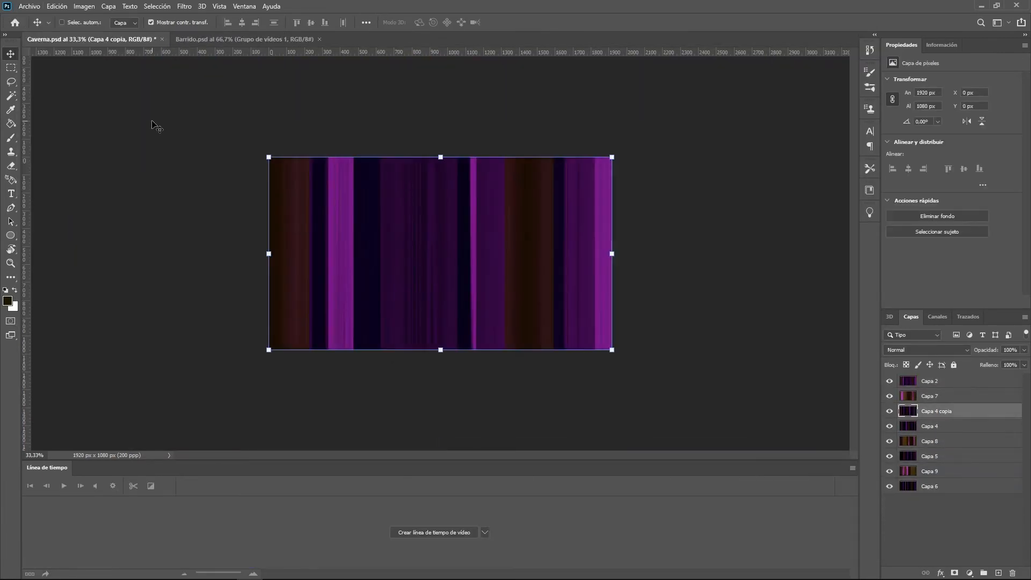
Close Caverna.psd, open Fondo.psd, and save the layered cave artwork over Caverna.psd.
click(141, 39)
click(29, 5)
click(35, 27)
double_click(517, 309)
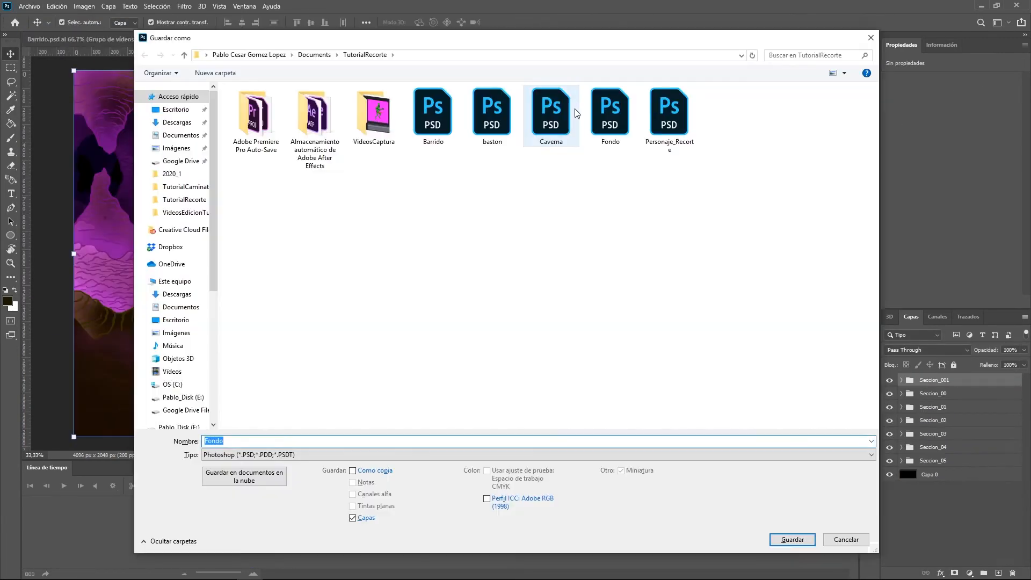
right_click(935, 421)
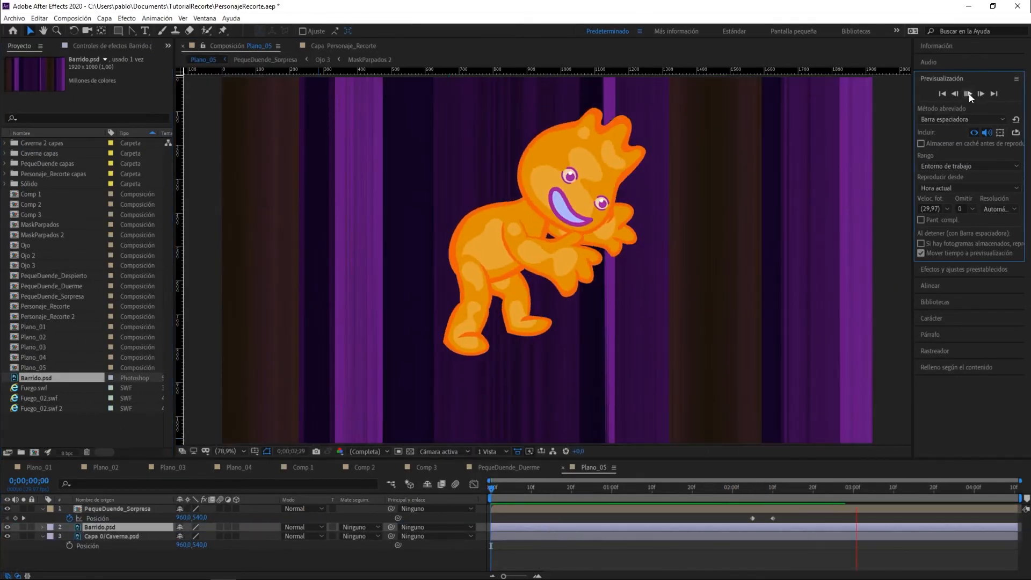
Preview Plano_05 with the Barrido.psd background in After Effects, and reopen Barrido.psd in Photoshop.
click(968, 94)
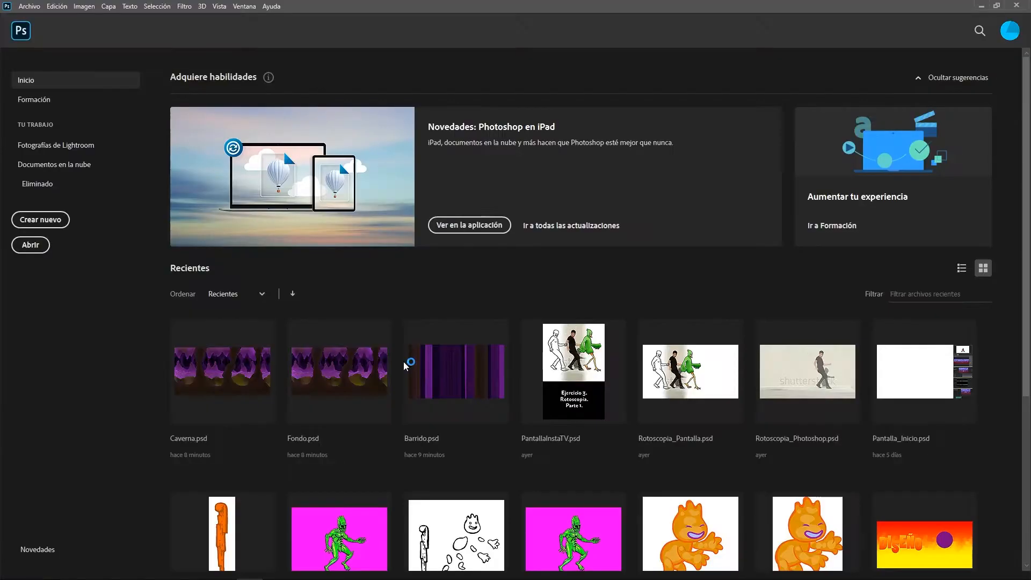
click(408, 364)
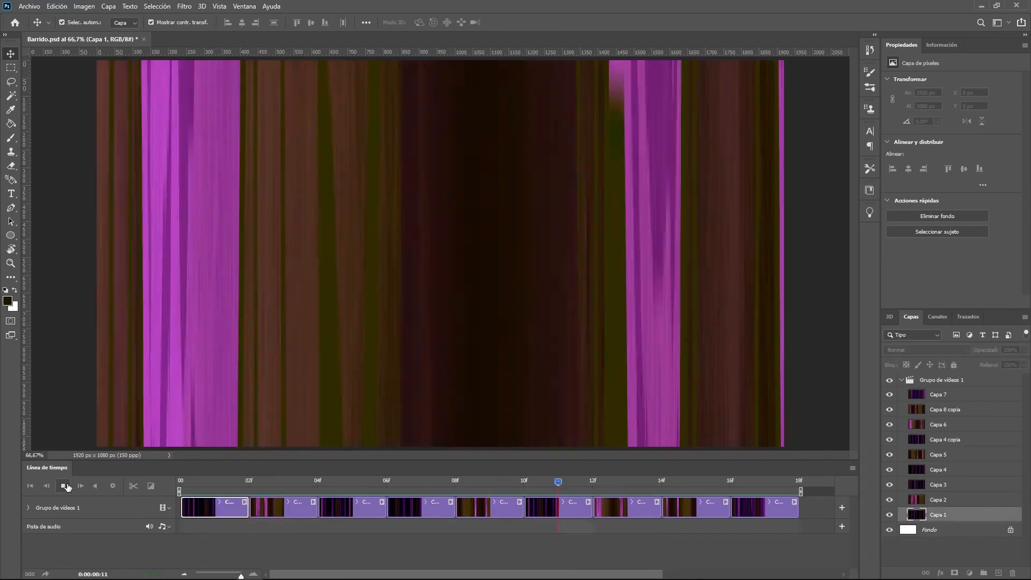
Switch to After Effects, set the Barrido.psd footage to loop 8 times, and extend its layer across the Plano_05 timeline.
right_click(24, 377)
mouse_move(108, 445)
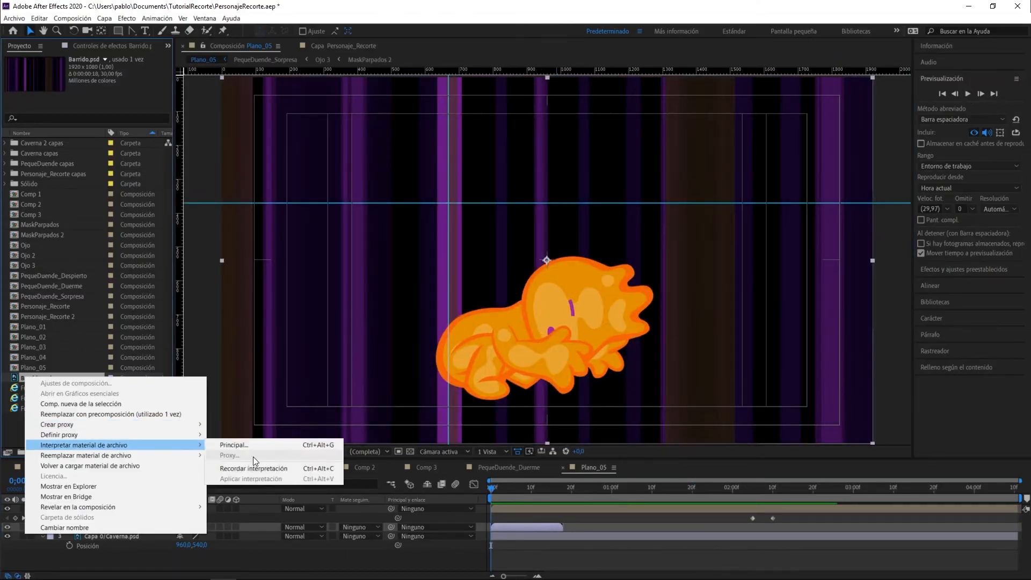
click(253, 445)
drag(561, 44, 570, 47)
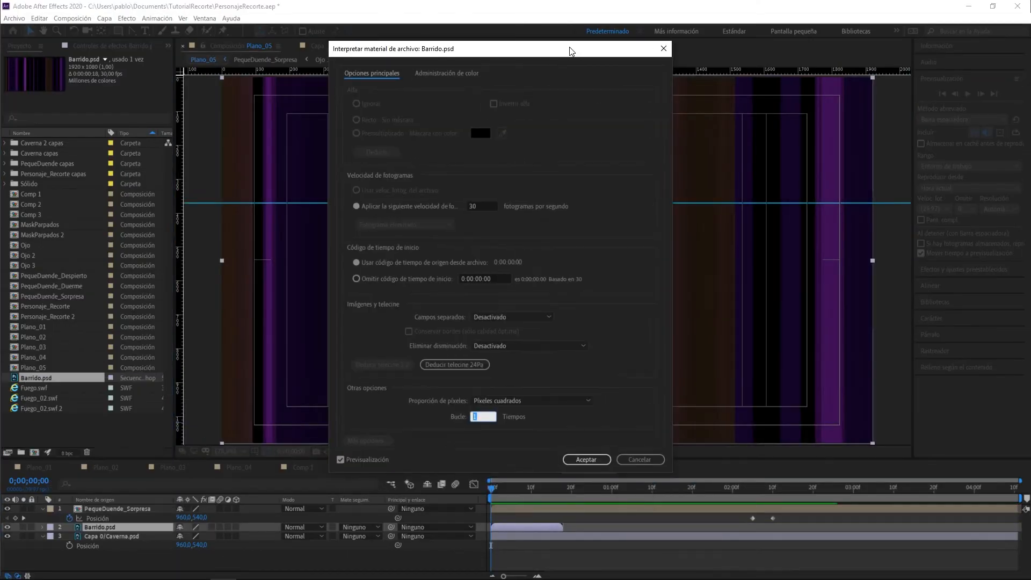
text(8)
key(Return)
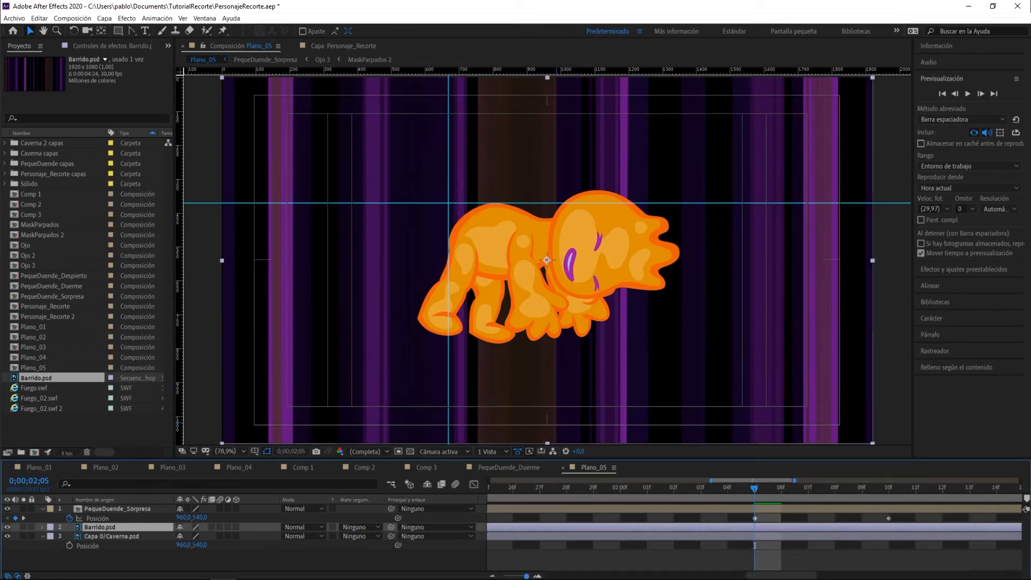
drag(617, 490, 675, 534)
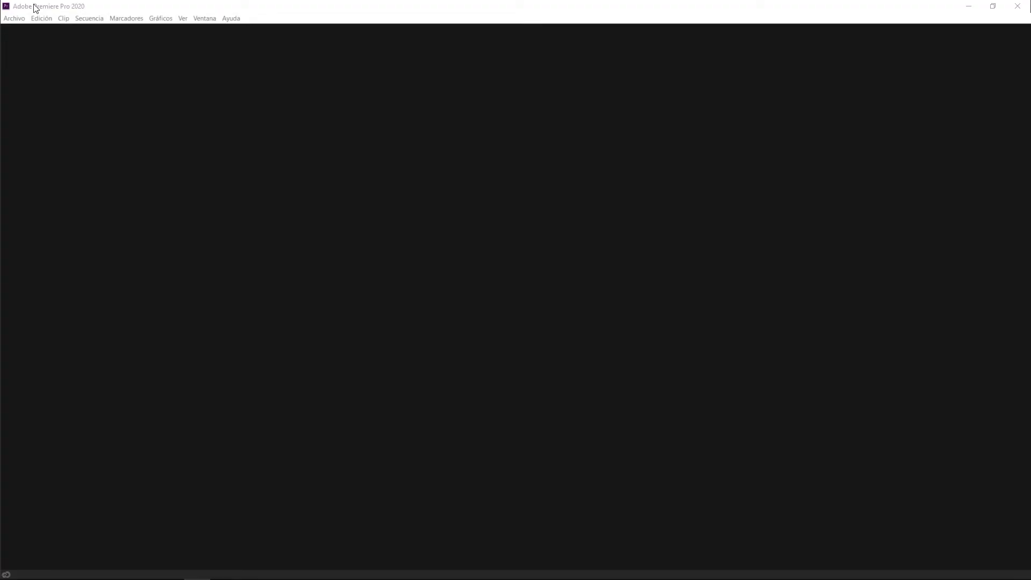
Switch to Premiere Pro, start a new project, and set its location to the TutorialRecorte folder inside Documents.
click(11, 20)
mouse_move(24, 32)
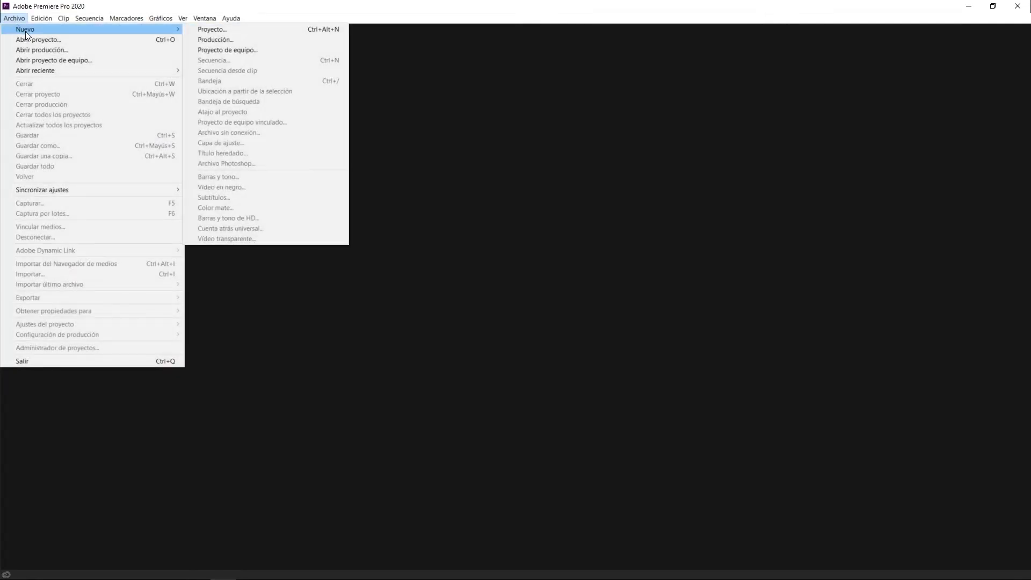
click(274, 30)
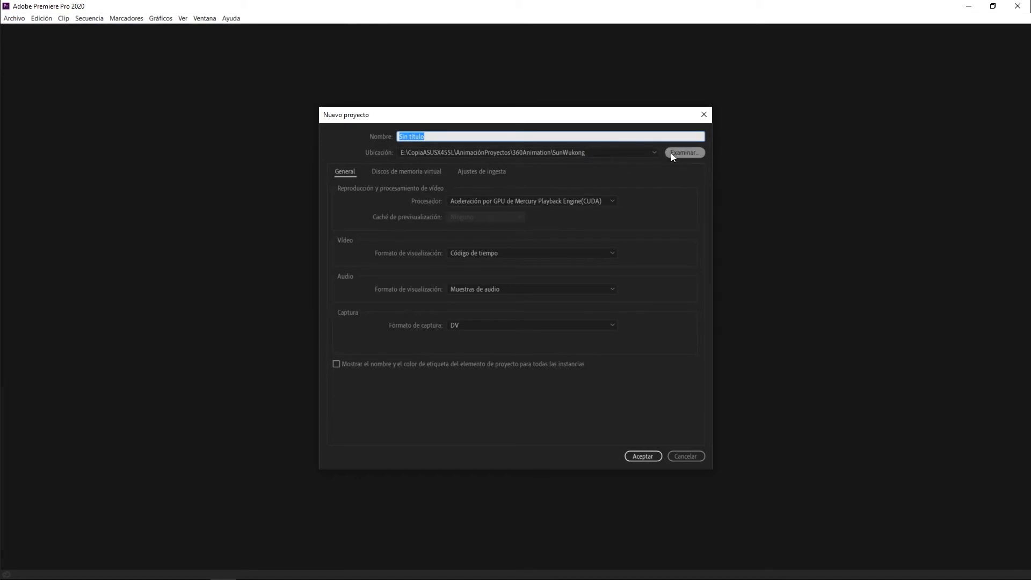
click(671, 153)
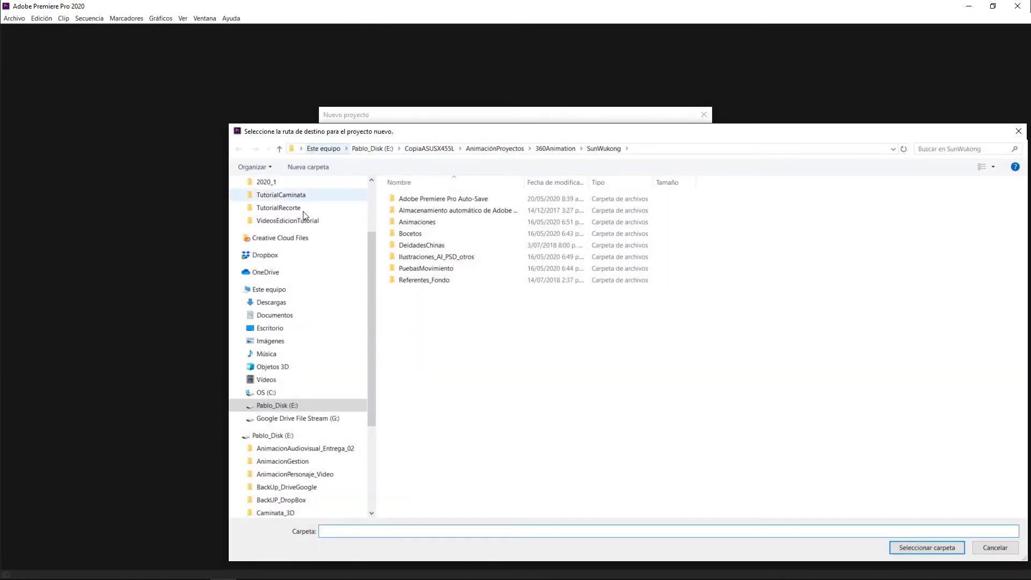
click(266, 393)
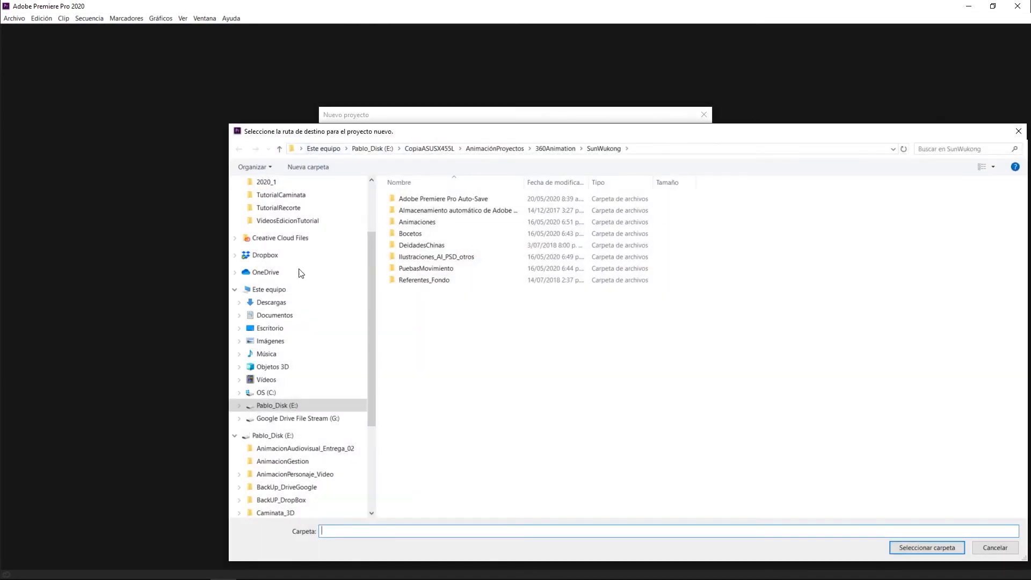
double_click(411, 233)
double_click(412, 212)
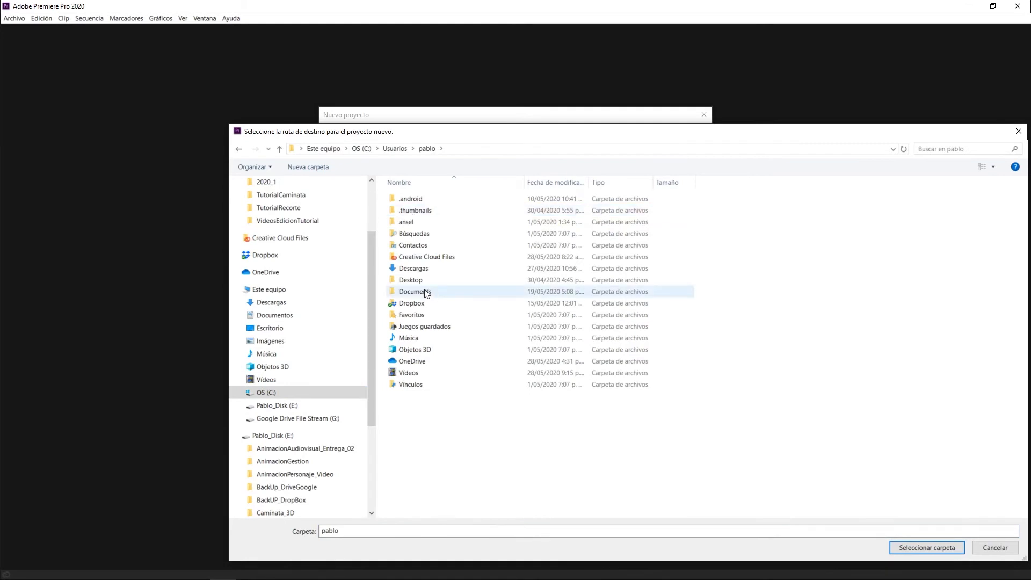
double_click(417, 292)
double_click(420, 199)
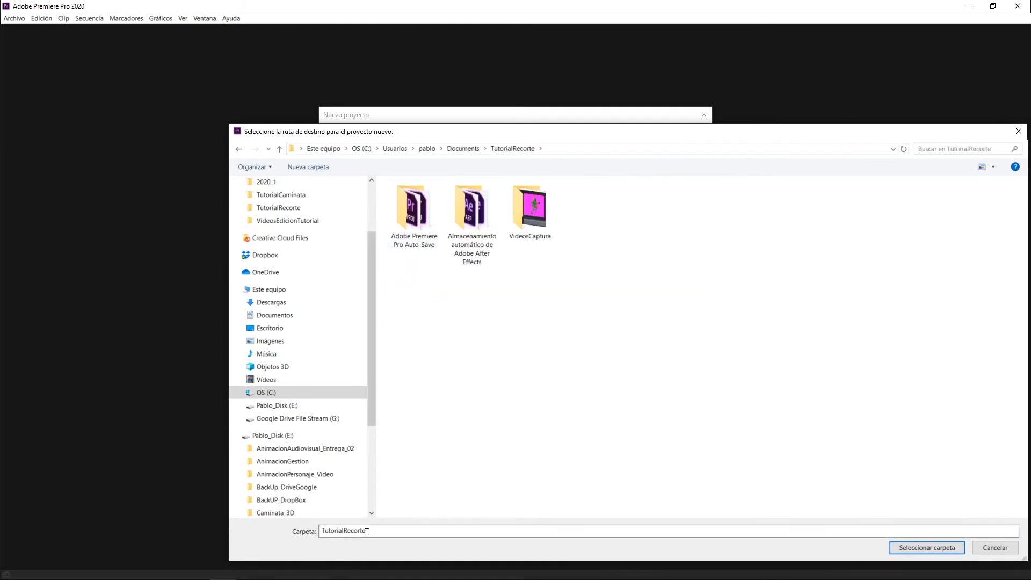
click(921, 547)
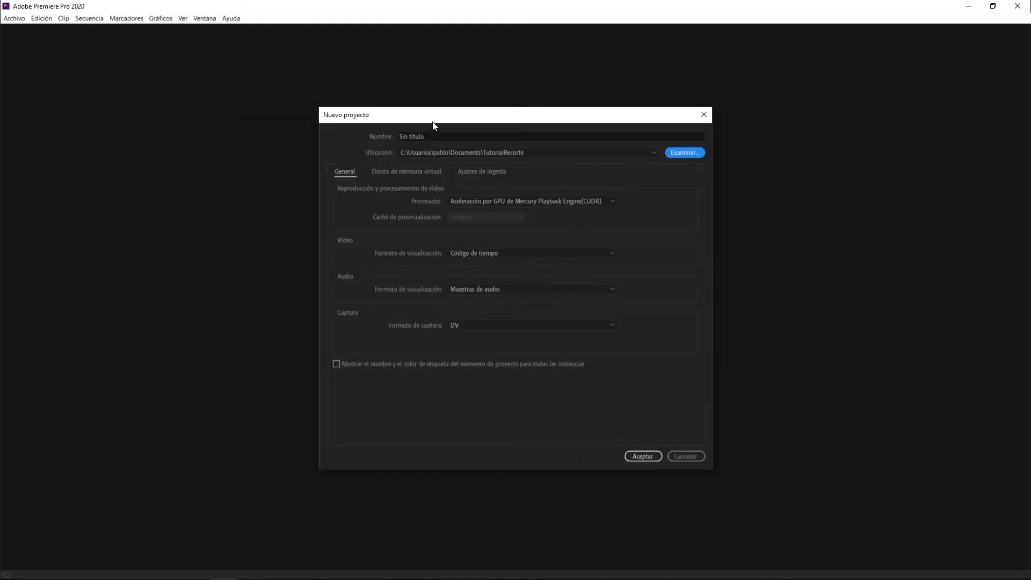
Name the new project EdicionDuende and create it.
click(435, 137)
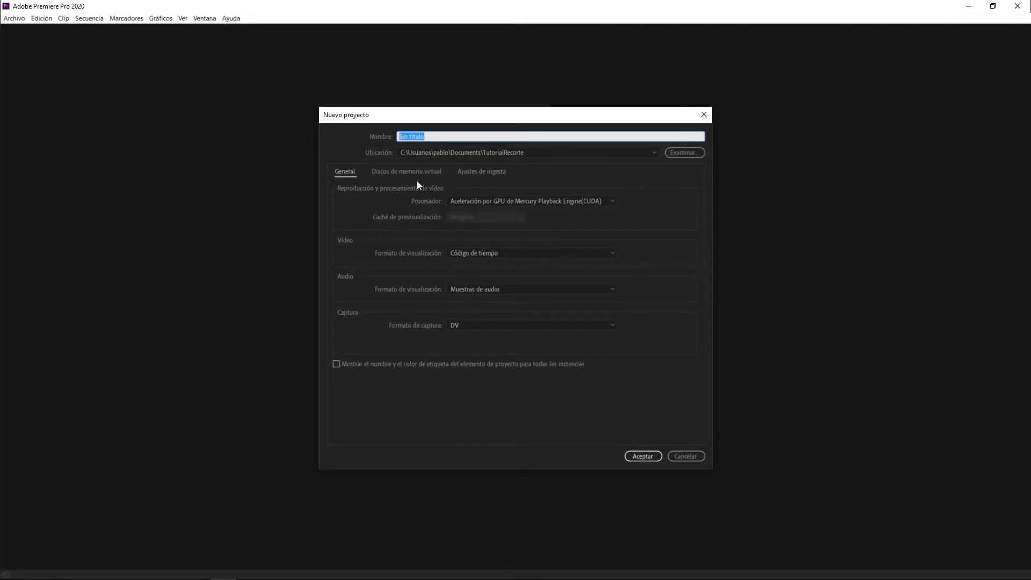
text(A)
click(645, 456)
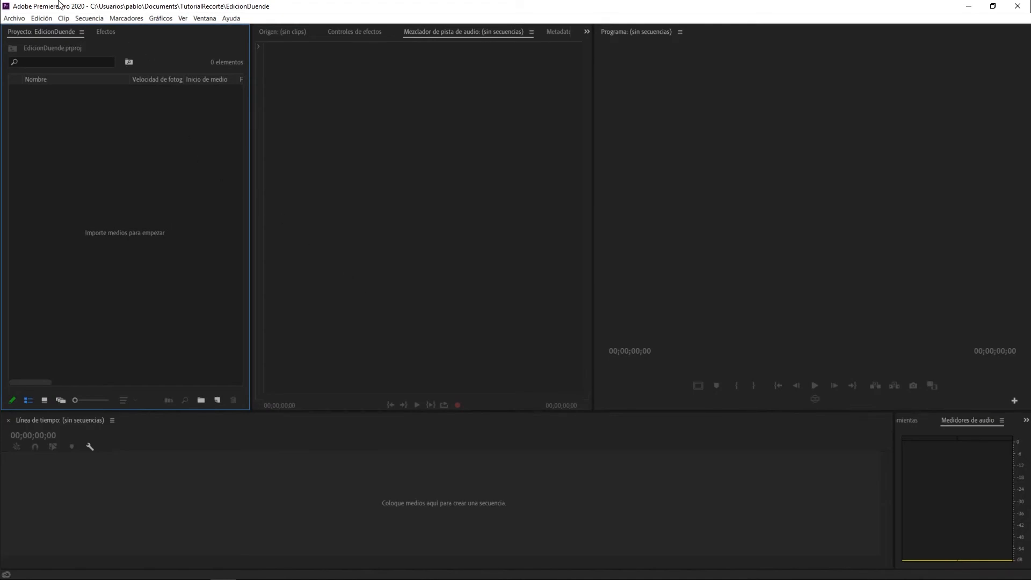
Start a new sequence using the custom preset HDTV 1920_1080 29.97.
click(14, 18)
mouse_move(169, 32)
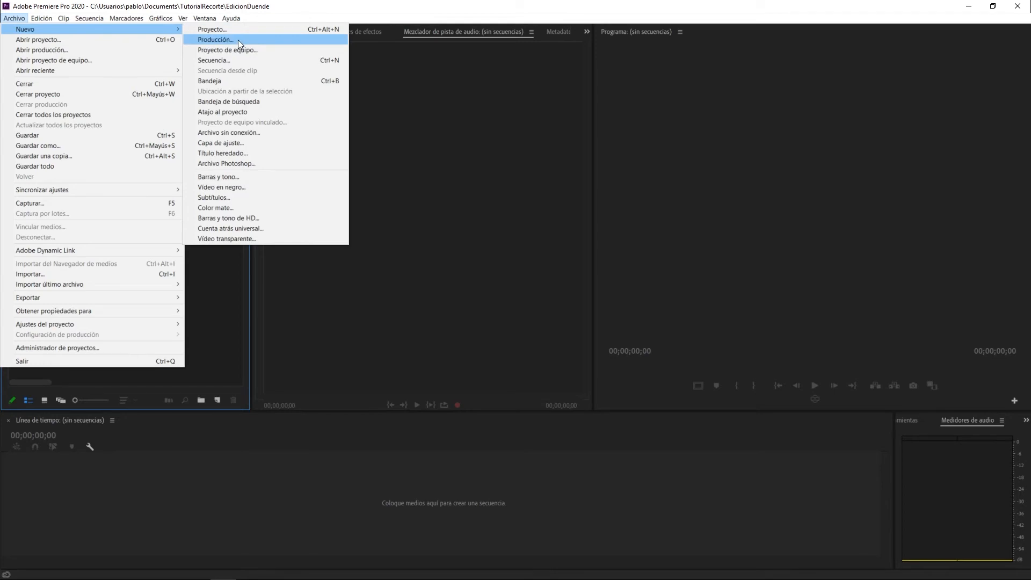
click(214, 62)
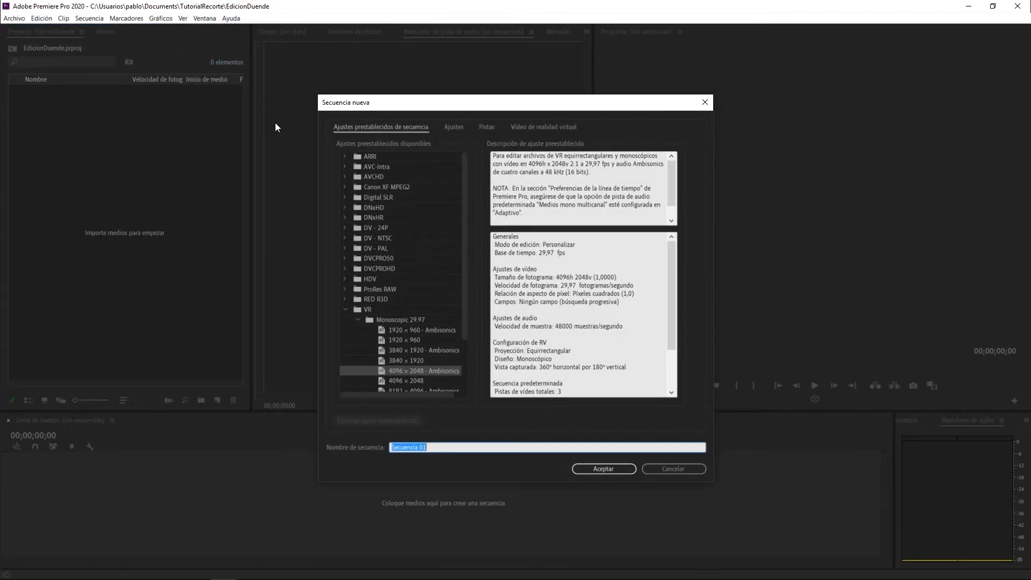
scroll(445, 270, down, 3)
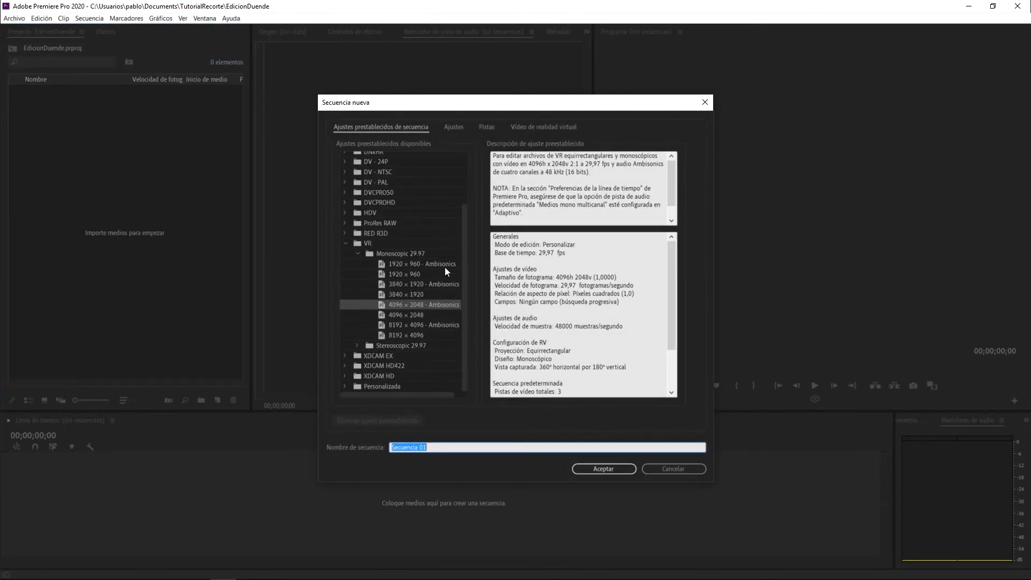
click(382, 389)
click(344, 384)
click(392, 387)
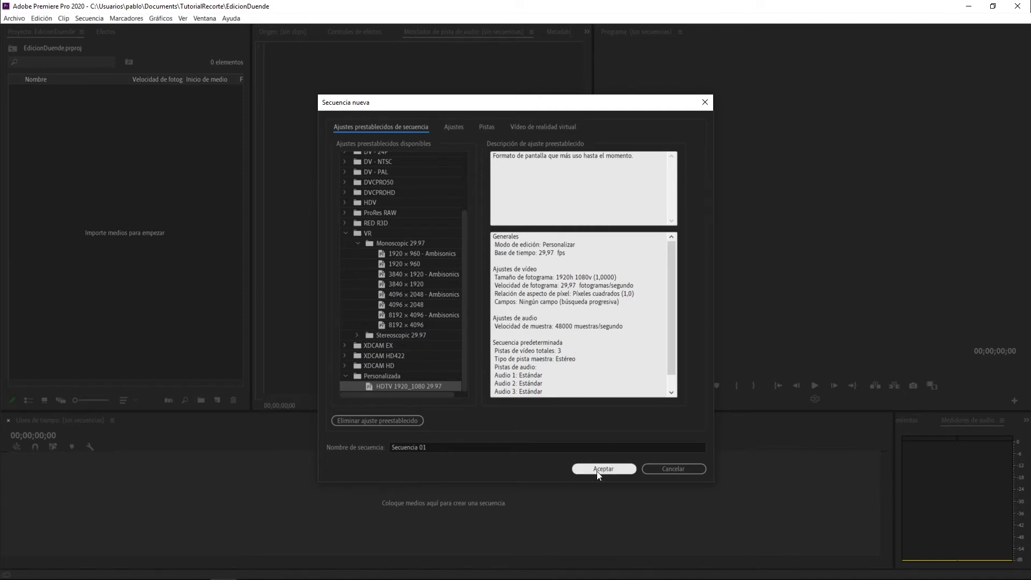
Create the sequence under the name Duende and widen the program monitor.
click(443, 447)
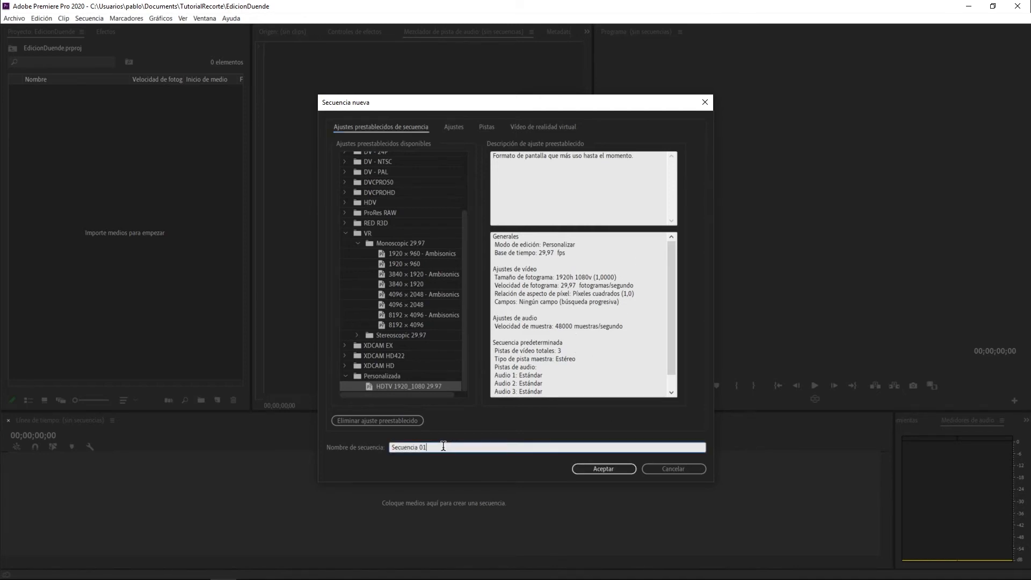
text(Edici)
click(588, 469)
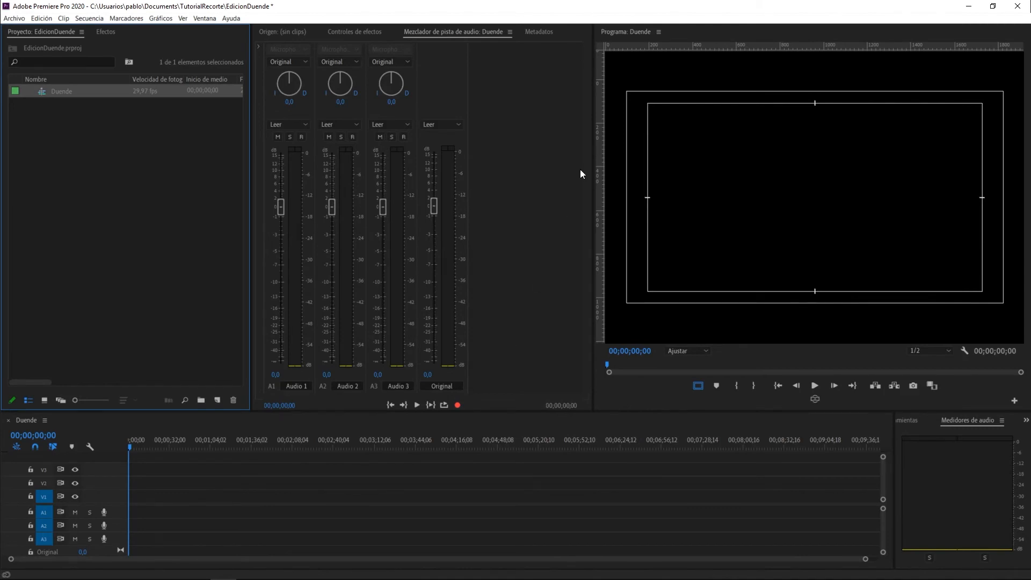
drag(593, 140, 480, 135)
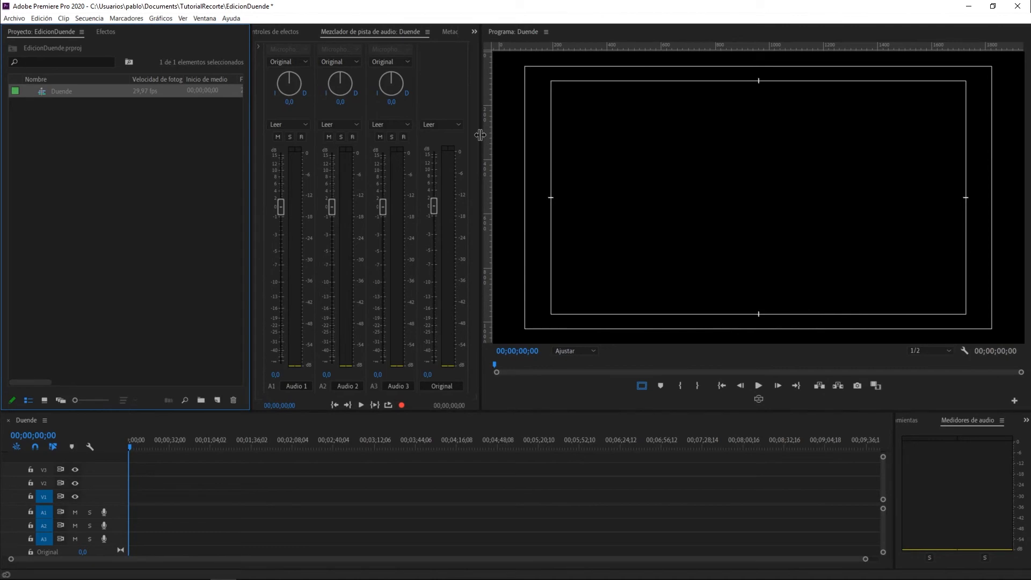
Import the Plano_01 composition from the PersonajeRecorte After Effects project in the TutorialRecorte folder.
double_click(51, 169)
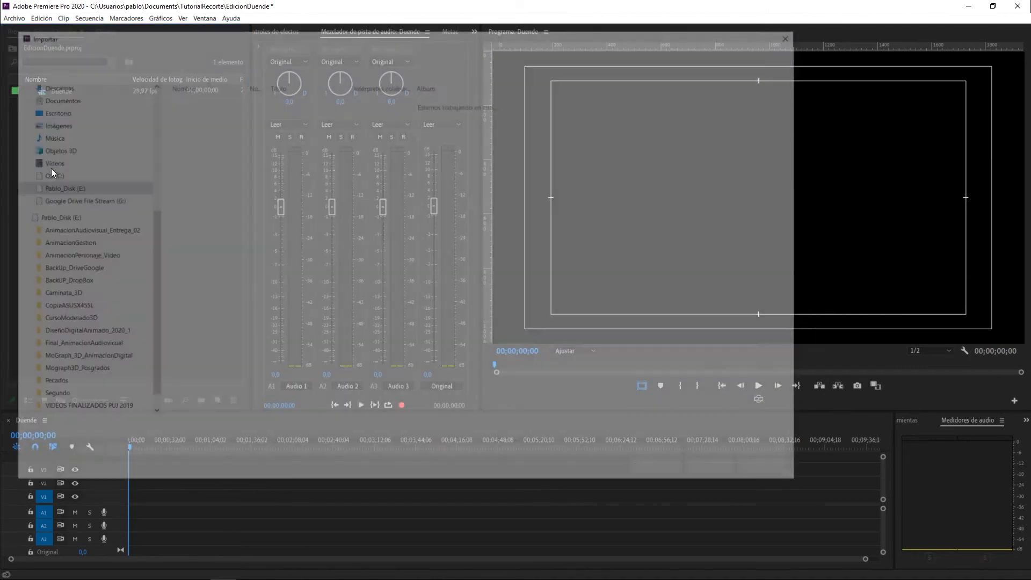
click(42, 386)
double_click(188, 99)
double_click(178, 111)
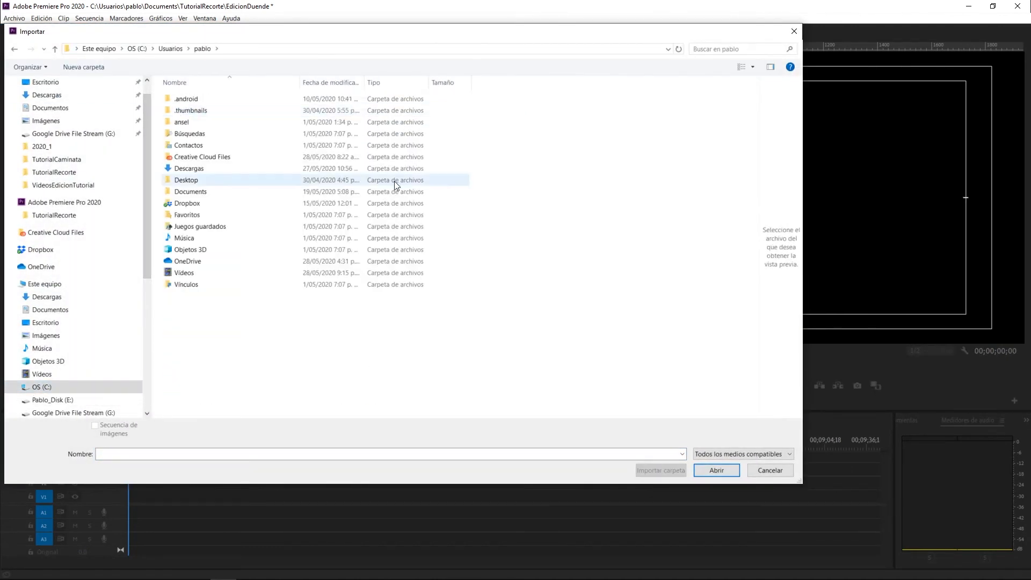
double_click(191, 192)
double_click(193, 110)
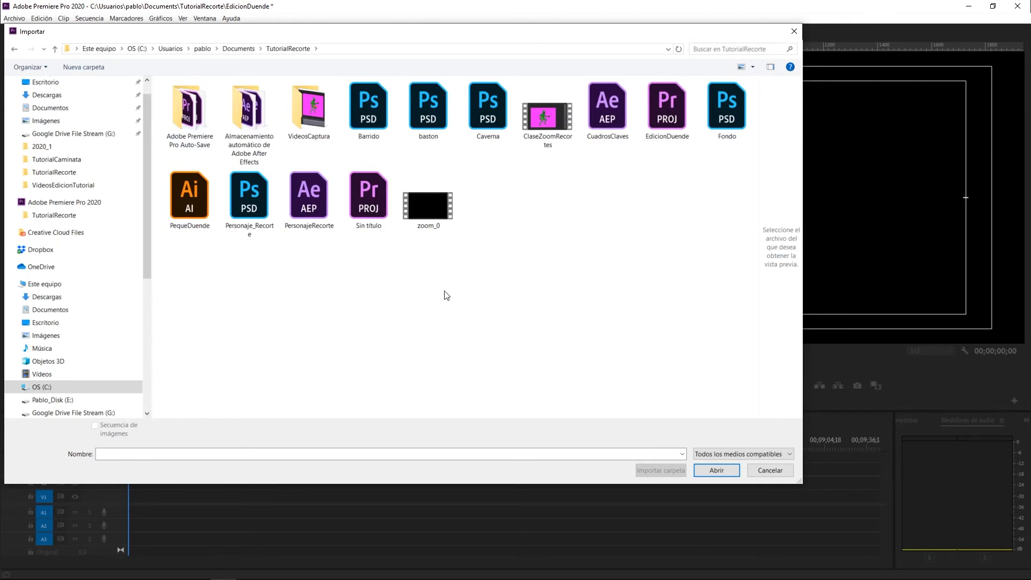
click(306, 202)
click(716, 471)
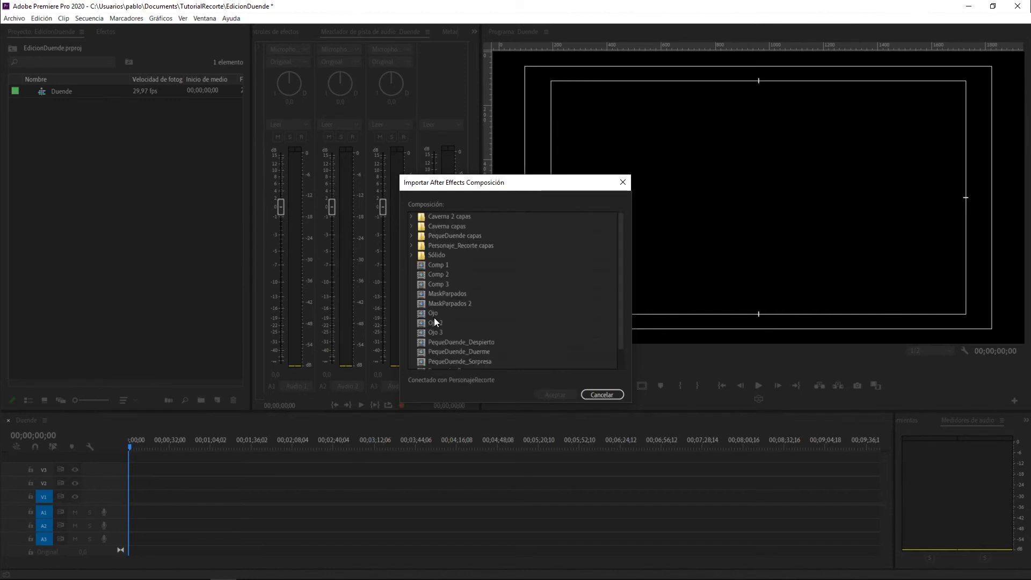
scroll(518, 304, down, 2)
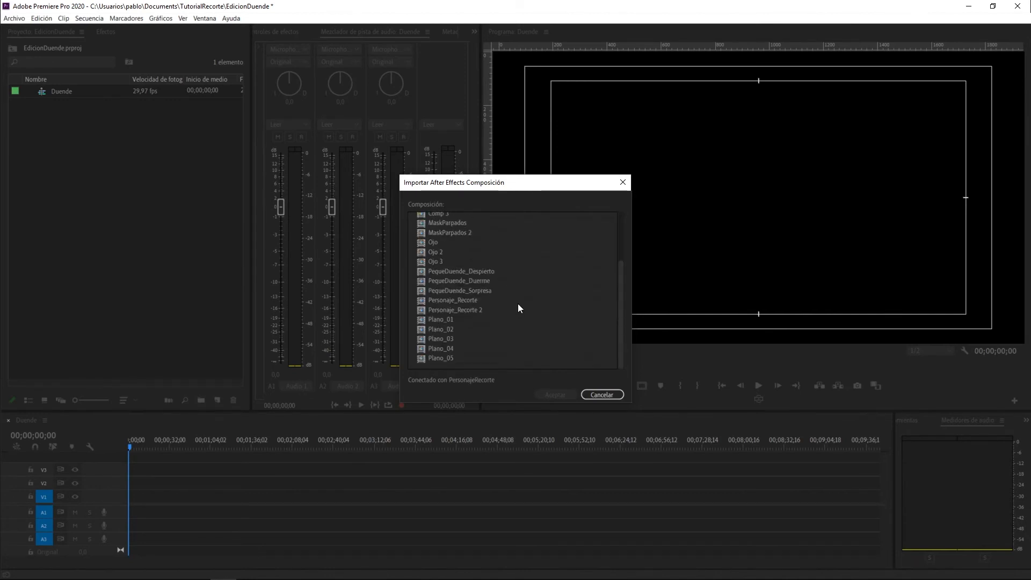
click(437, 319)
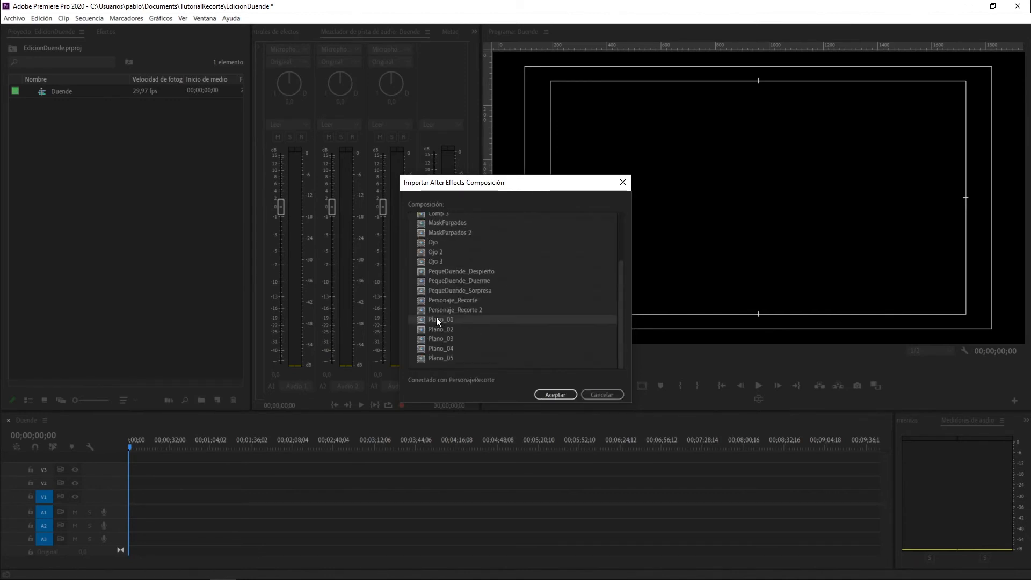
click(553, 394)
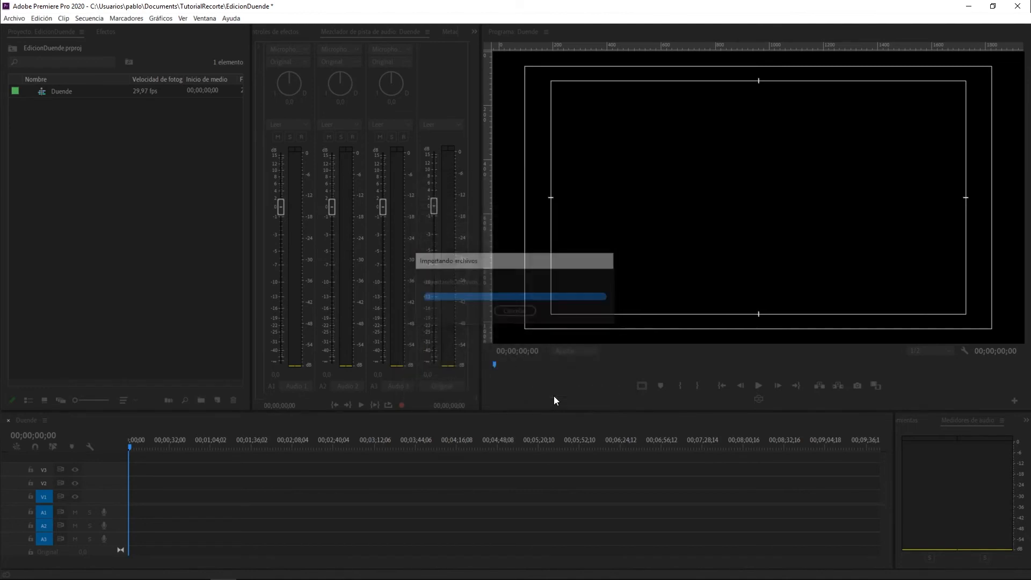
Import the Plano_02 composition from the PersonajeRecorte After Effects project.
double_click(125, 207)
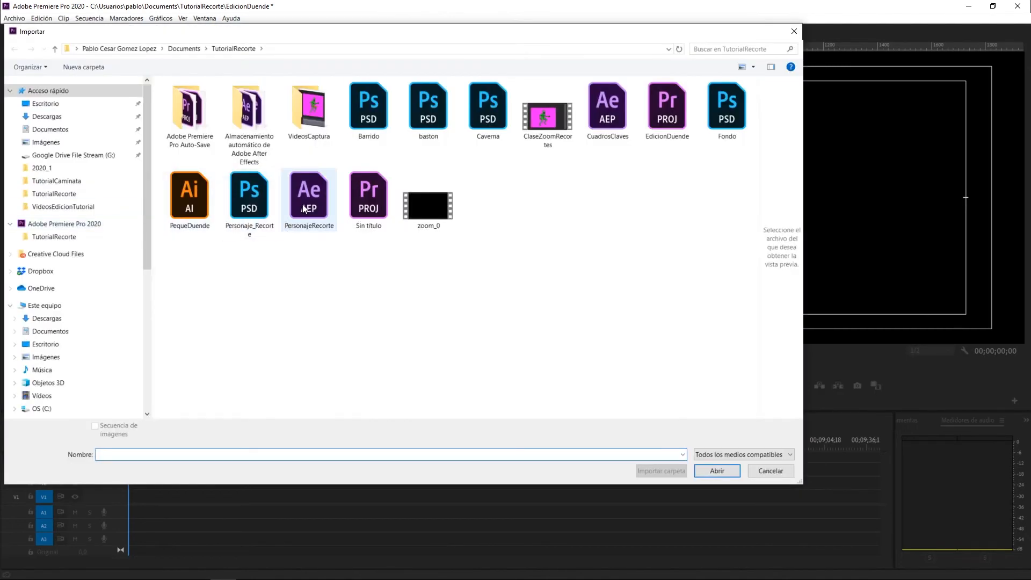
click(304, 209)
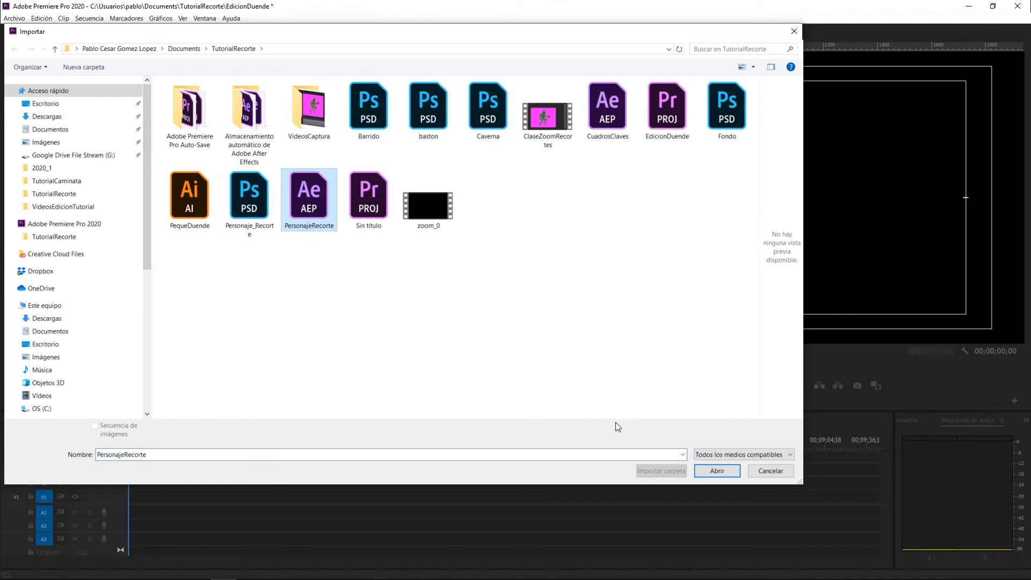
click(700, 472)
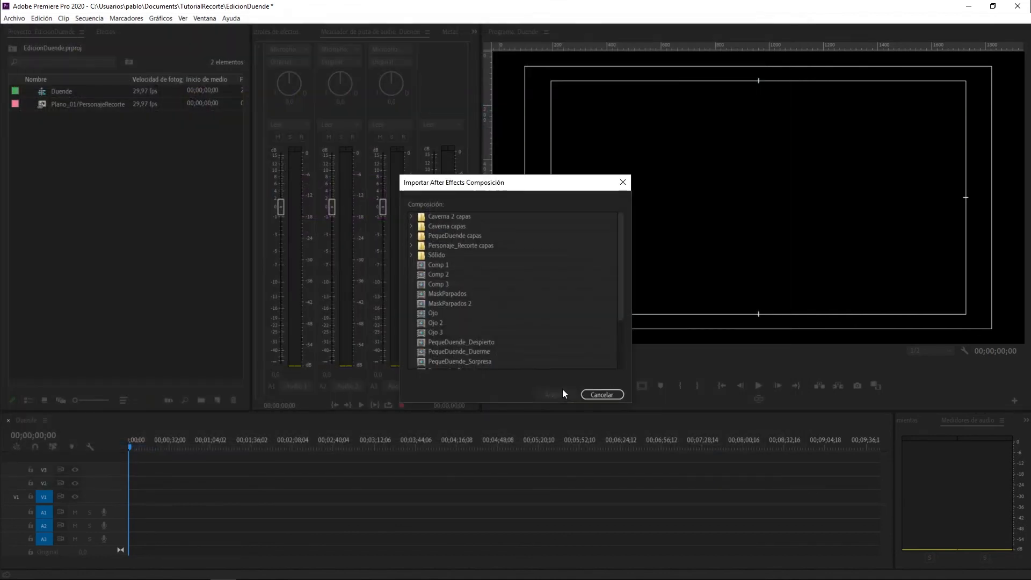
scroll(494, 300, down, 3)
click(441, 329)
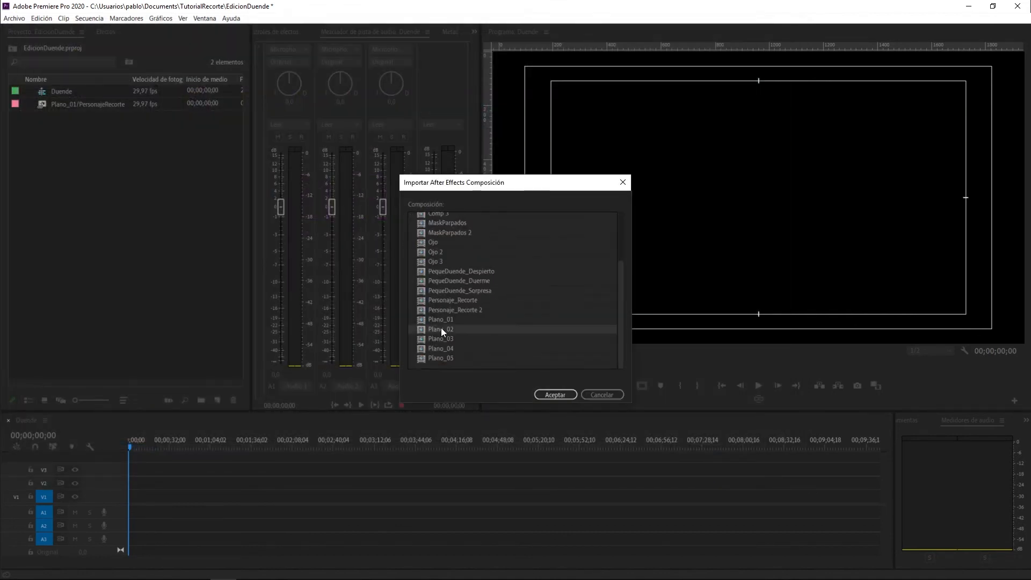
click(555, 397)
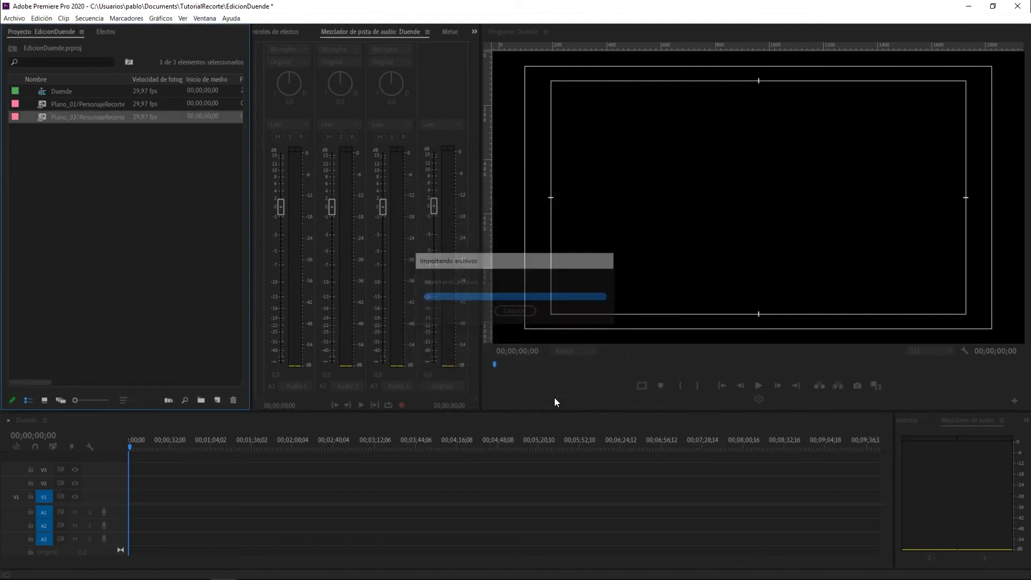
Import the Plano_03 composition from the PersonajeRecorte After Effects project.
double_click(162, 255)
click(309, 200)
click(706, 473)
click(507, 338)
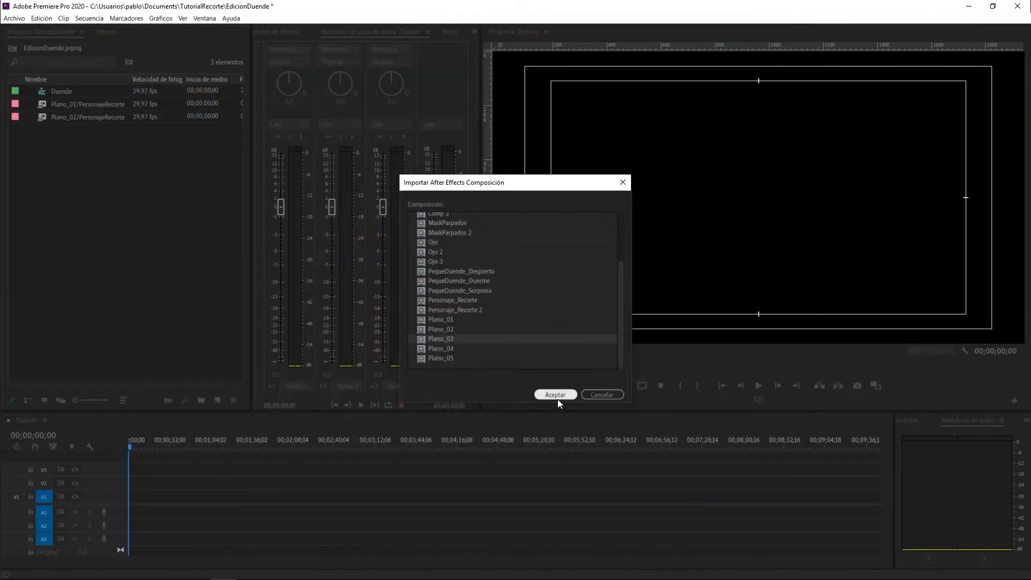
click(556, 398)
Import the Plano_04 composition from the PersonajeRecorte After Effects project.
double_click(161, 290)
click(310, 200)
click(707, 473)
scroll(453, 342, down, 3)
click(442, 352)
click(555, 394)
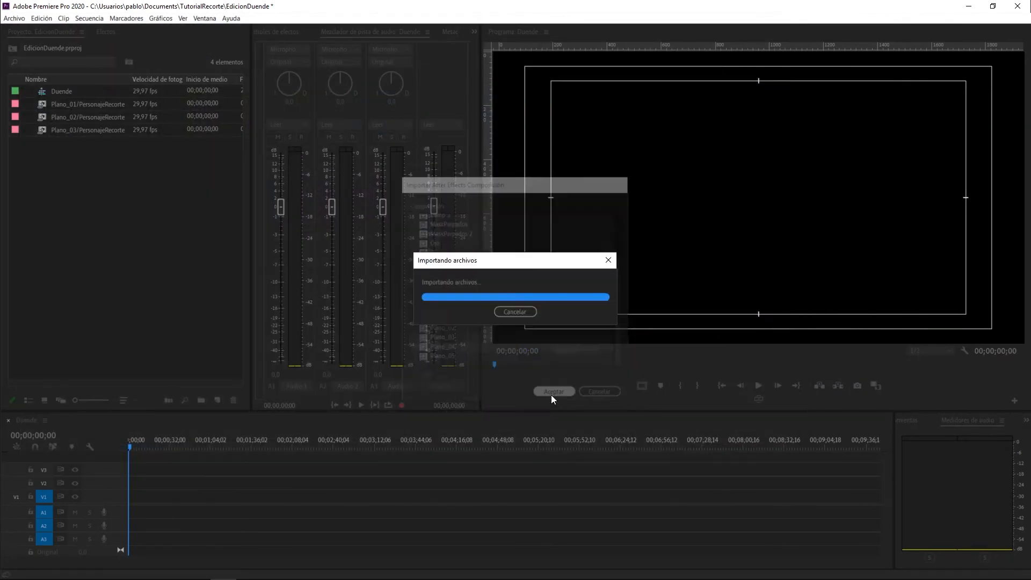
Import the Plano_05 composition from the PersonajeRecorte After Effects project.
double_click(163, 274)
click(309, 200)
click(717, 472)
scroll(491, 323, down, 3)
click(507, 358)
click(561, 395)
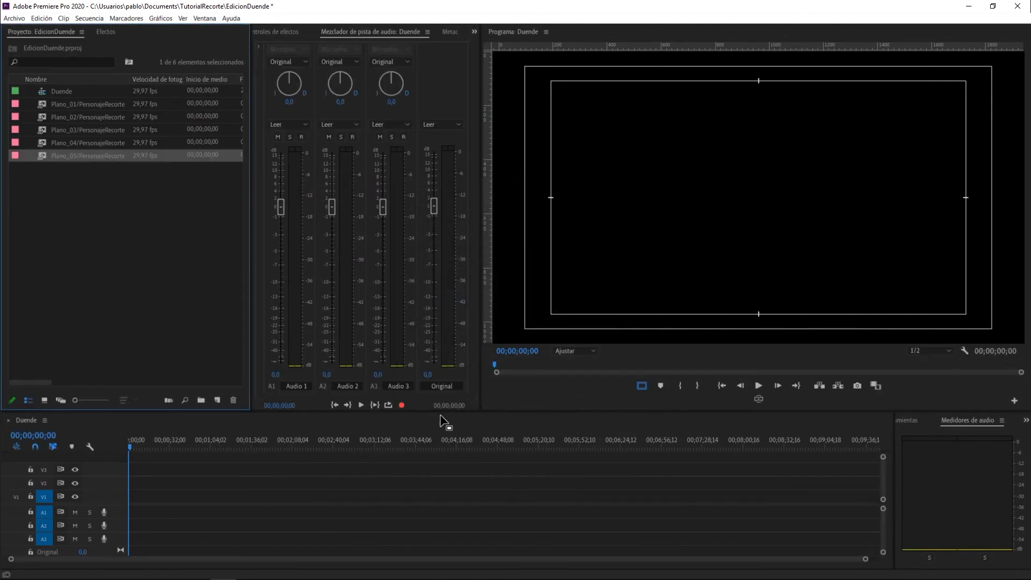
Place the five Plano_01 to Plano_05 compositions in order on track V1 from the start of the Duende sequence.
click(110, 241)
click(75, 105)
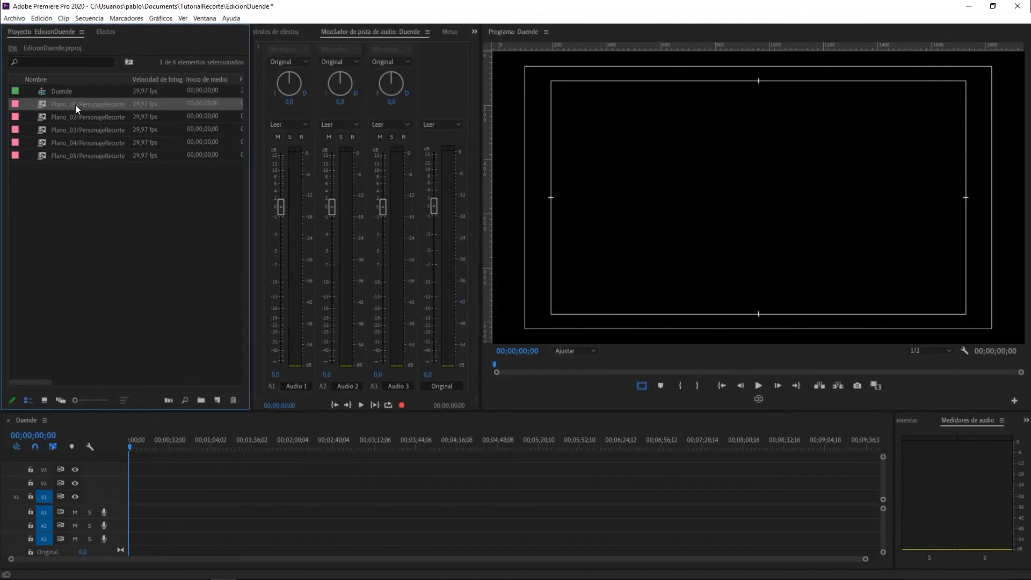
shift+click(83, 156)
drag(162, 258, 154, 499)
drag(813, 561, 564, 570)
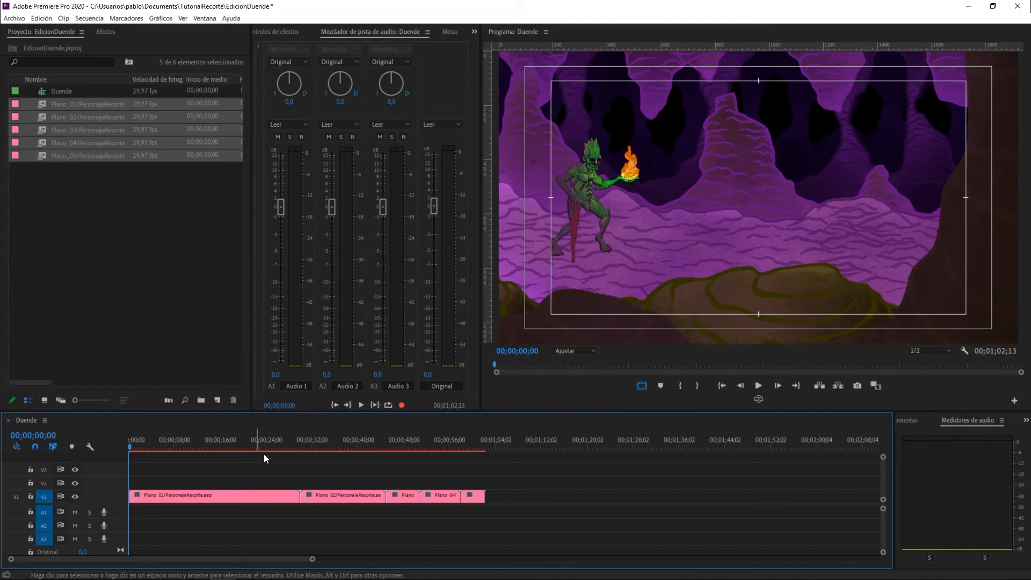
Move the Plano_01 clip up to track V2 and split it where Plano_02 begins.
drag(295, 442, 347, 446)
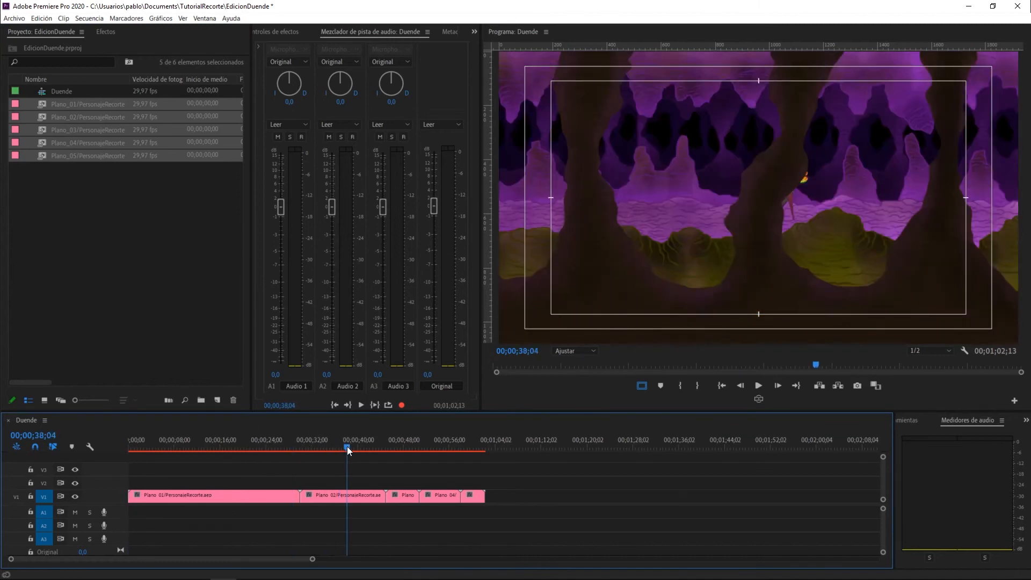
drag(232, 497, 320, 495)
key(c)
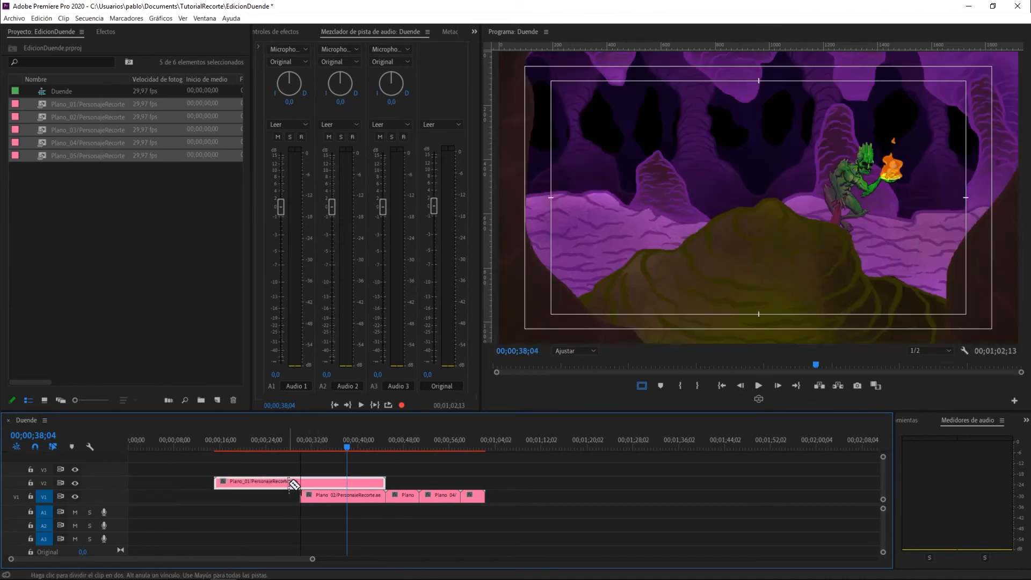
click(302, 481)
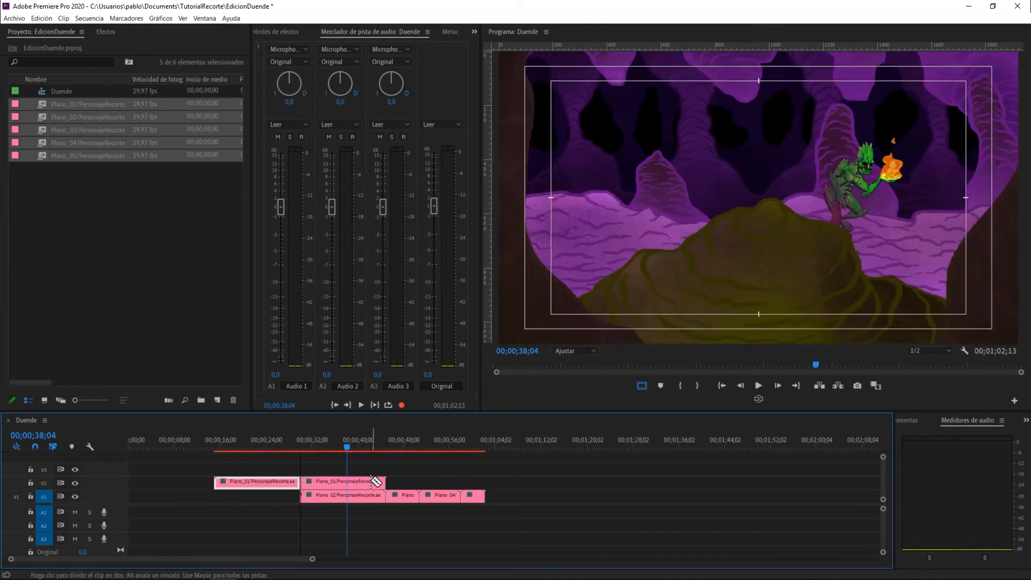
Move Plano_02 to the sequence start on V1 and park Plano_01's second half on V2 past the last clip.
key(v)
drag(355, 497, 185, 503)
drag(337, 484, 543, 482)
Place Plano_04 directly after Plano_01's first half and drop that half down to V1.
drag(347, 446, 294, 467)
click(400, 441)
drag(401, 440, 440, 439)
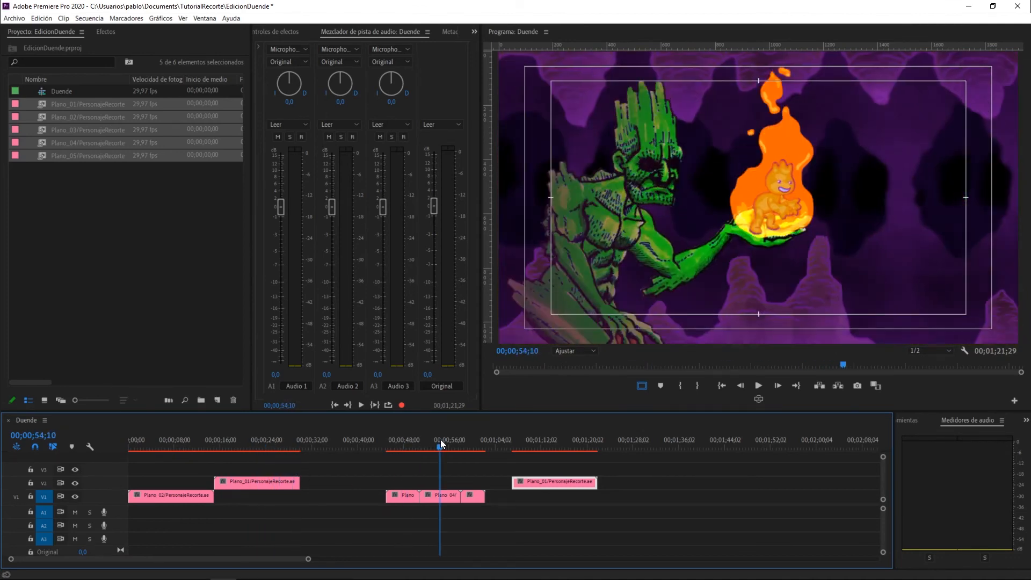
click(442, 495)
drag(444, 495, 343, 496)
drag(333, 499, 333, 499)
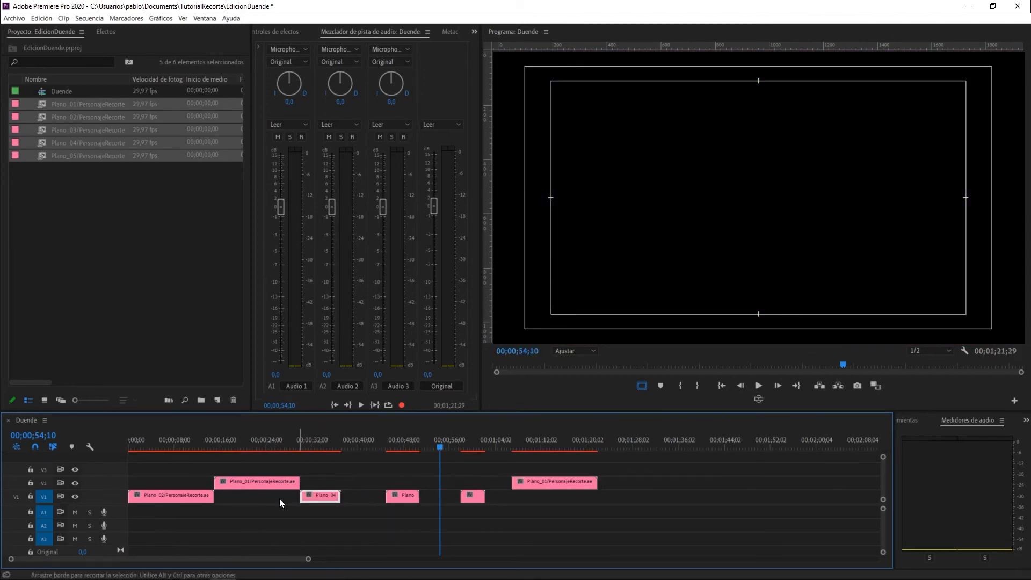
drag(269, 482, 270, 496)
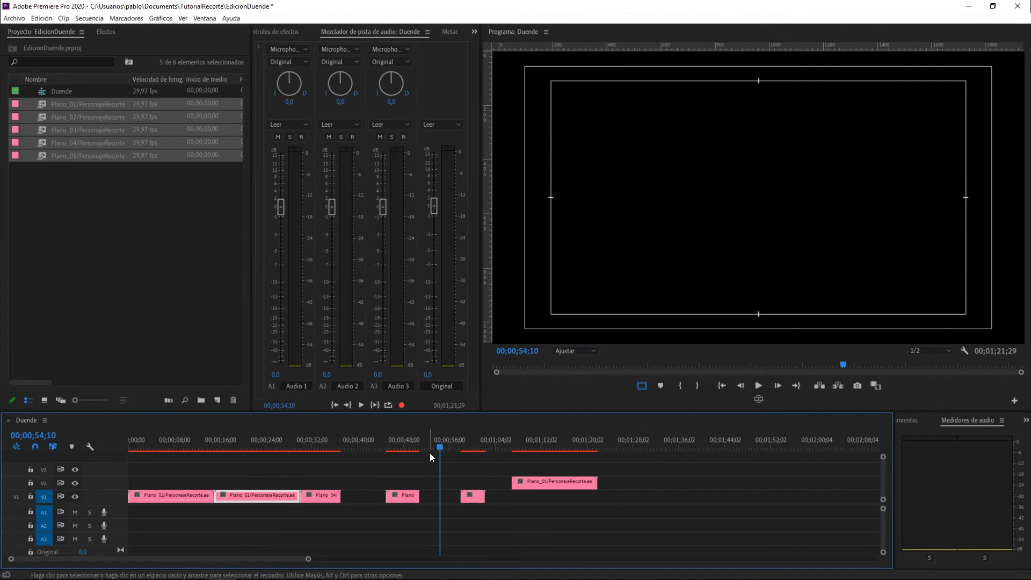
Ripple delete the gap between the Plano_04 and Plano_03 clips on V1.
drag(260, 451, 393, 453)
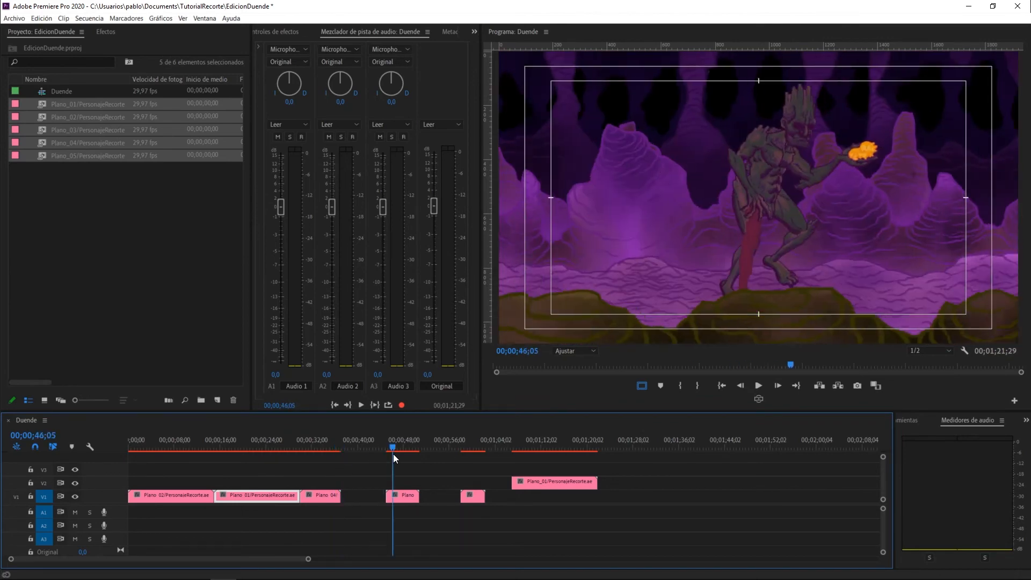
click(361, 500)
right_click(361, 501)
click(375, 503)
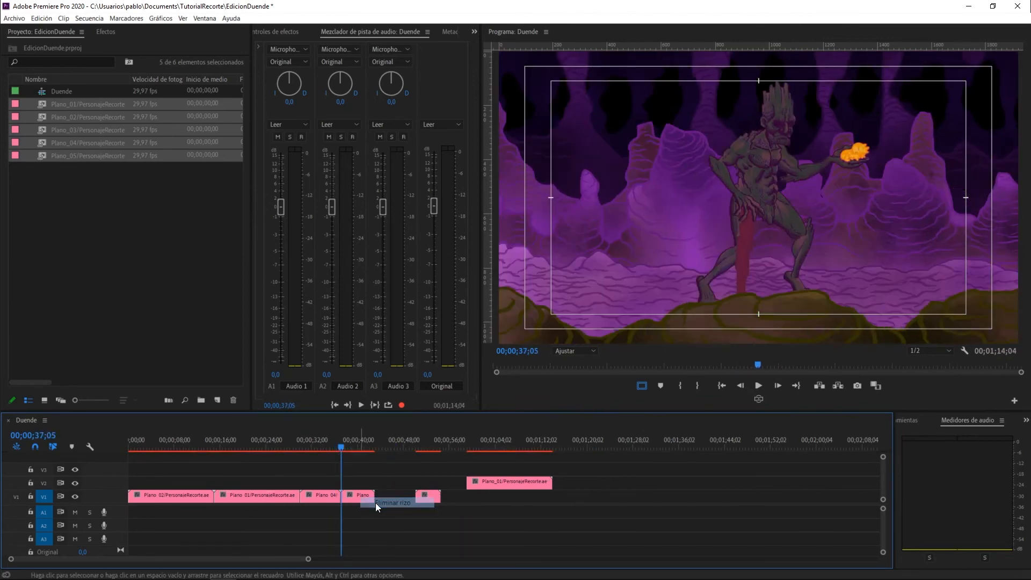
Split the Plano_03 clip at 00;00;39;05, where the flame creature leaves the frame.
click(342, 446)
drag(343, 445, 353, 445)
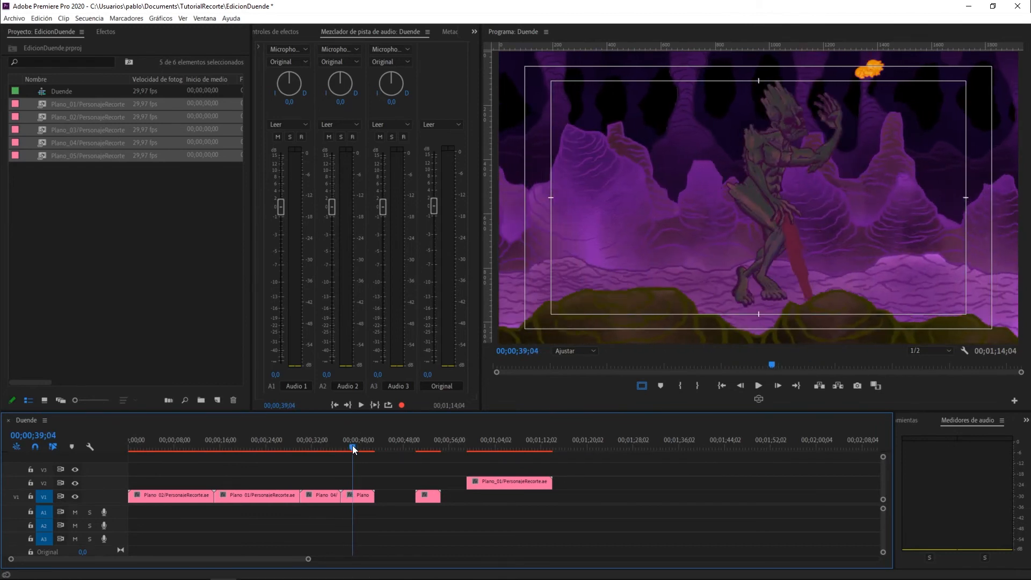
key(Right)
key(Left)
key(Left)
key(Left)
key(Right)
key(Right)
key(Right)
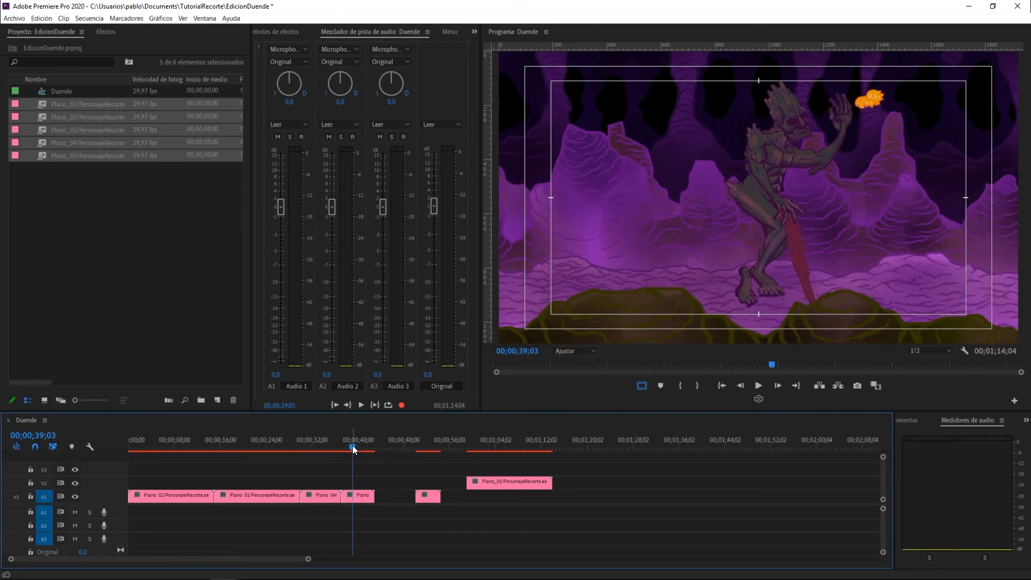
key(Left)
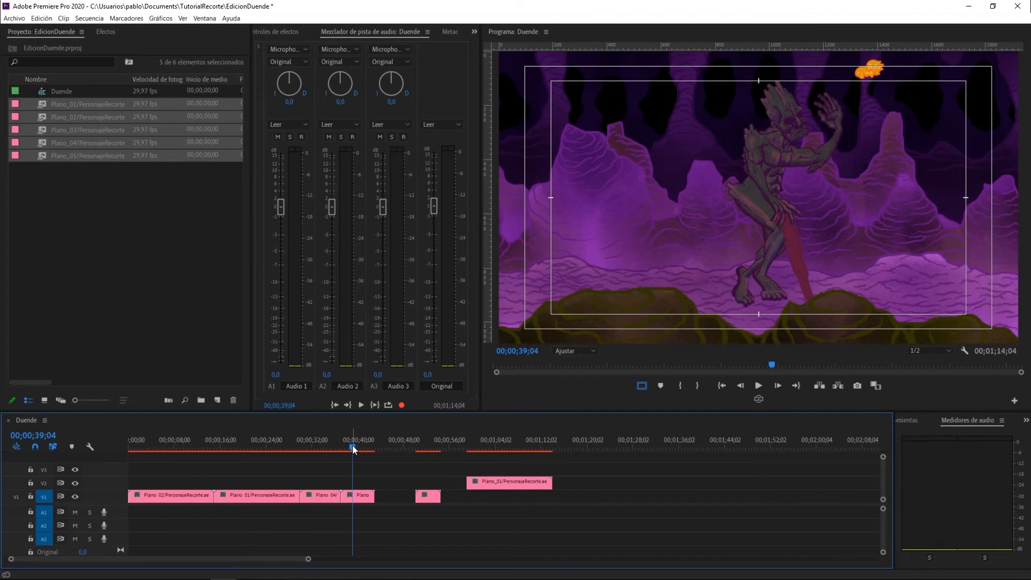
key(Right)
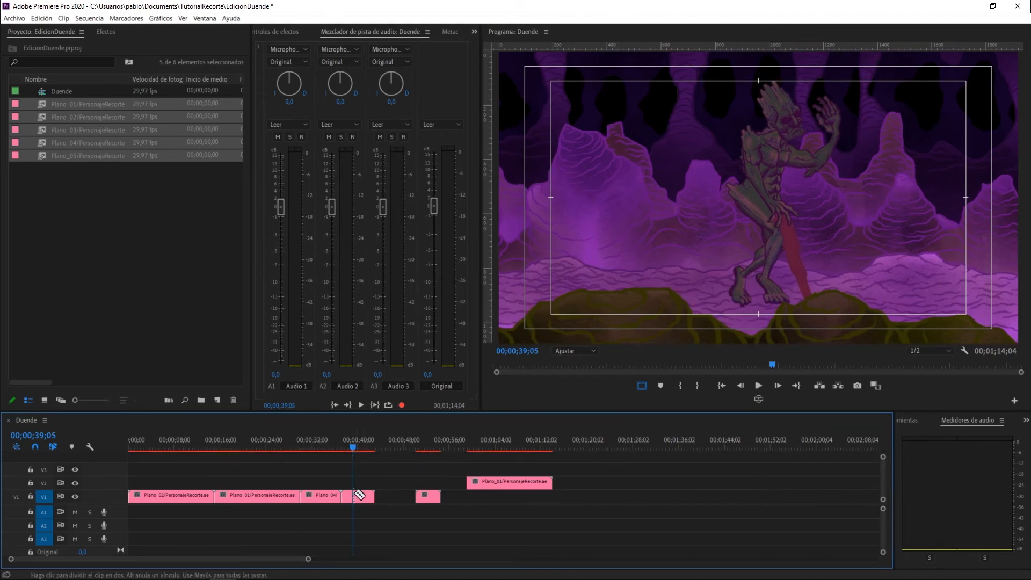
key(v)
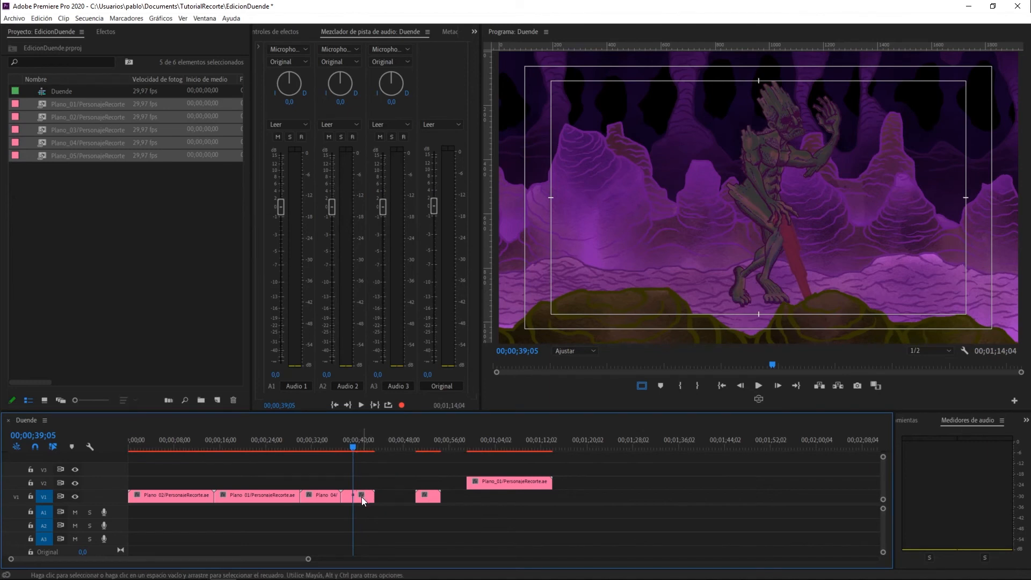
Insert Plano_05 between the two Plano_03 parts and ripple delete the gap left before the second part.
mouse_move(367, 501)
mouse_down()
mouse_move(428, 502)
mouse_move(369, 498)
mouse_up()
drag(355, 441, 369, 447)
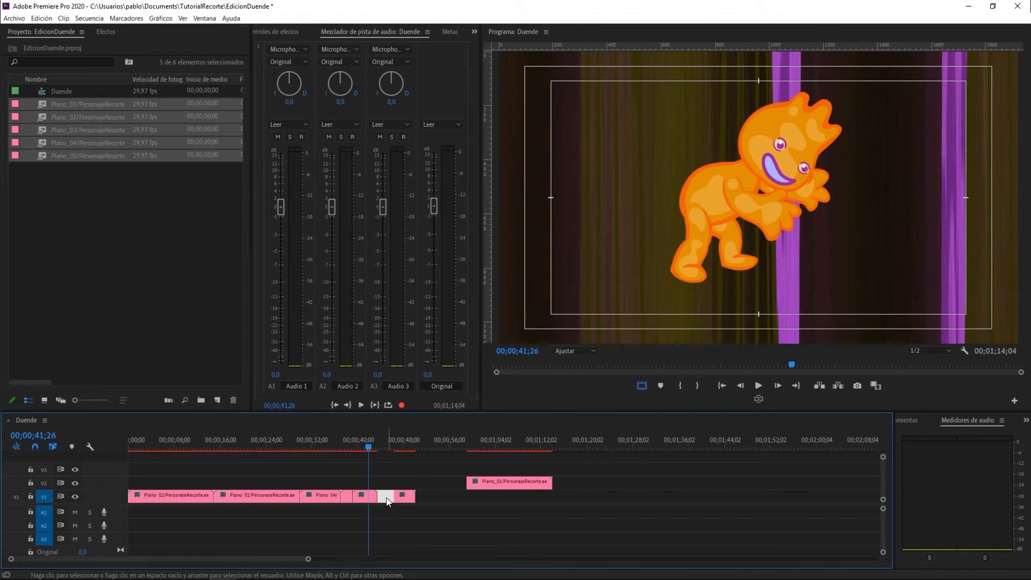
right_click(386, 497)
click(404, 504)
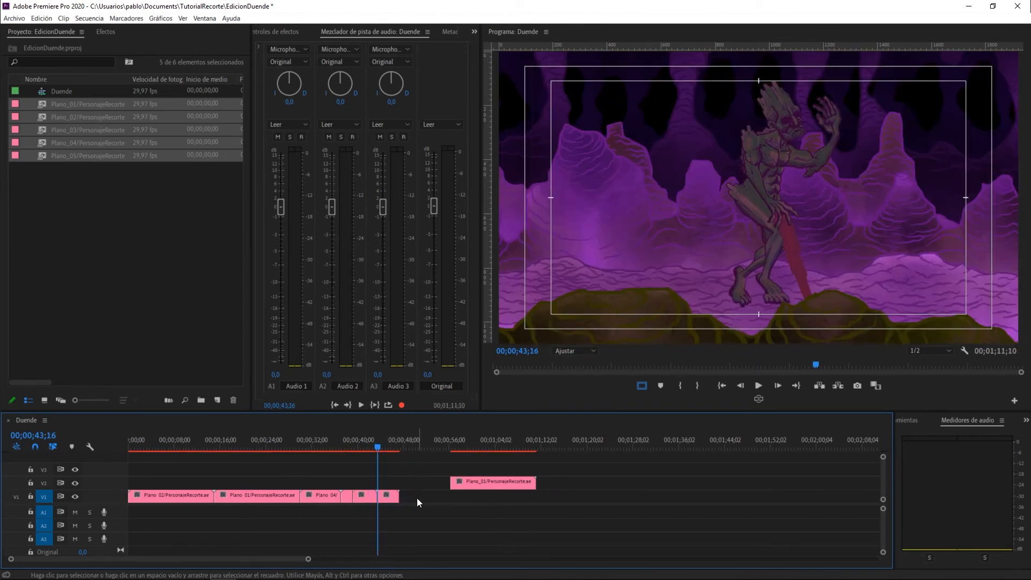
Drop Plano_01's second half down to V1 and ripple delete the gap in front of it.
drag(471, 483, 466, 501)
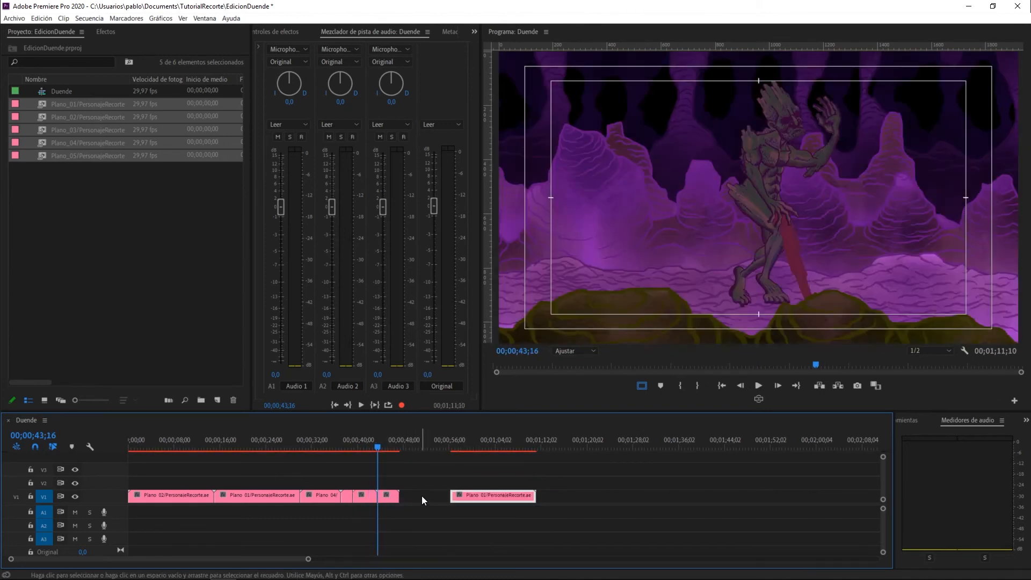
click(423, 498)
right_click(423, 498)
click(451, 505)
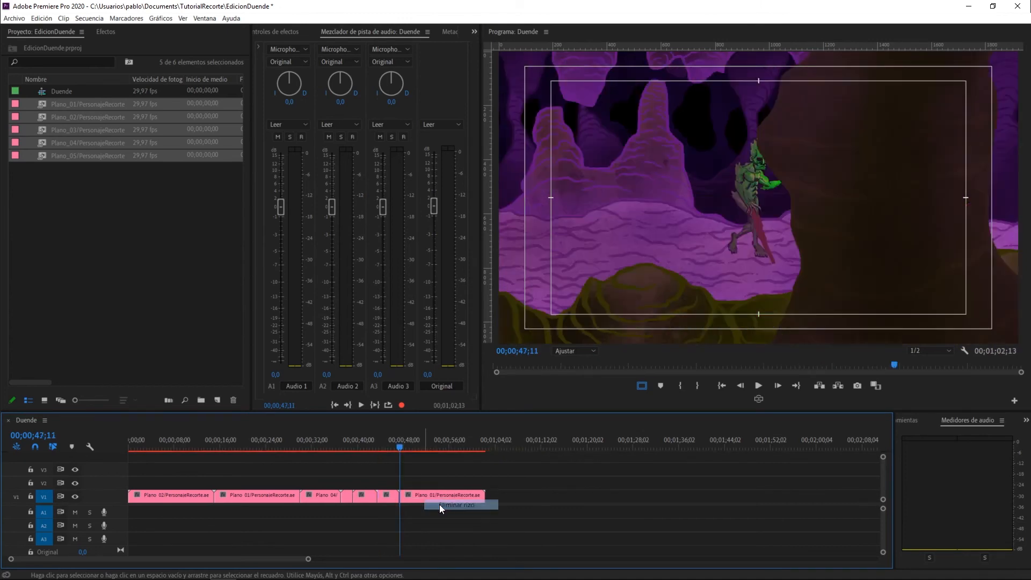
Render the sequence previews and play the edit from the beginning.
drag(397, 446, 428, 459)
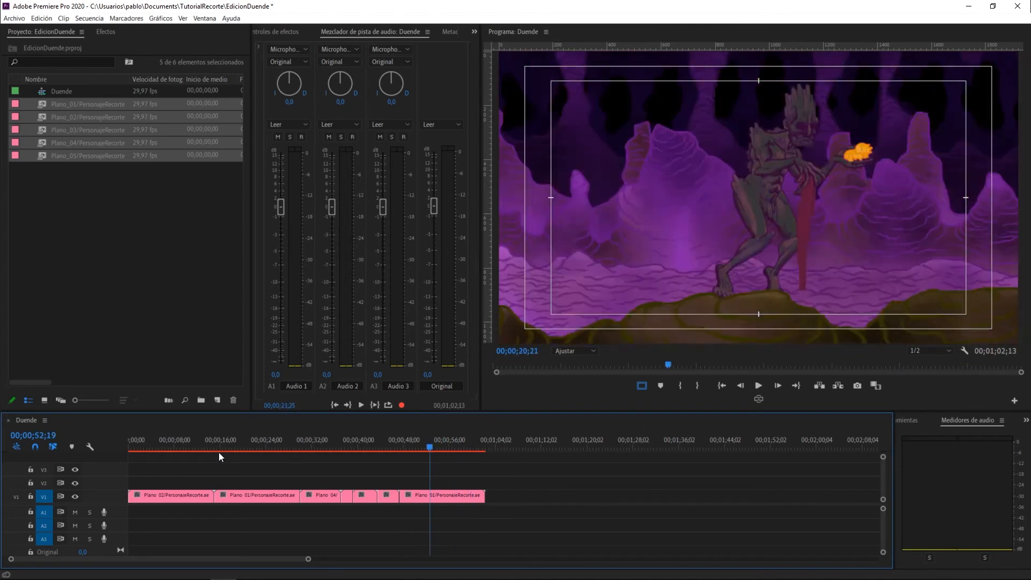
key(Home)
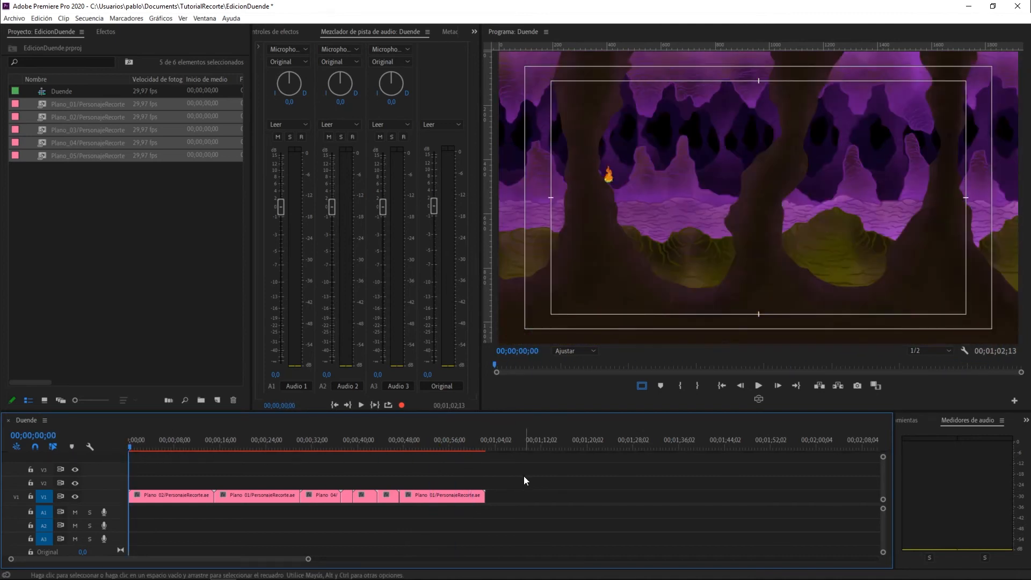
key(Return)
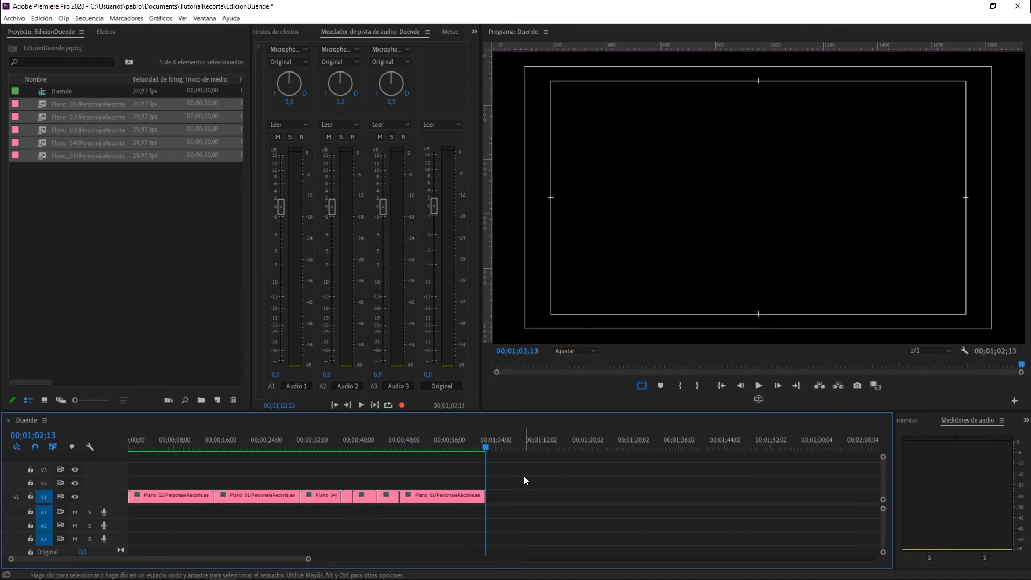
Split the opening Plano_02 clip at 00;00;05;00 and ripple it short, parking its remainder on V2 past the last clip.
click(33, 435)
text(500)
key(Return)
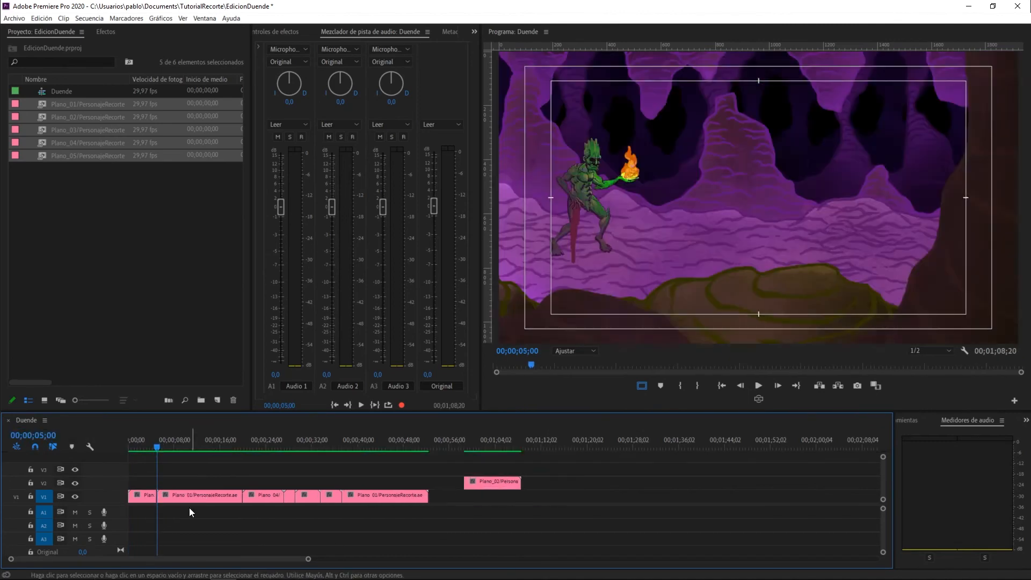
Ripple trim the first Plano_01 clip to end at about 15 seconds and play the sequence from the start.
drag(157, 446, 105, 444)
key(space)
key(space)
click(167, 446)
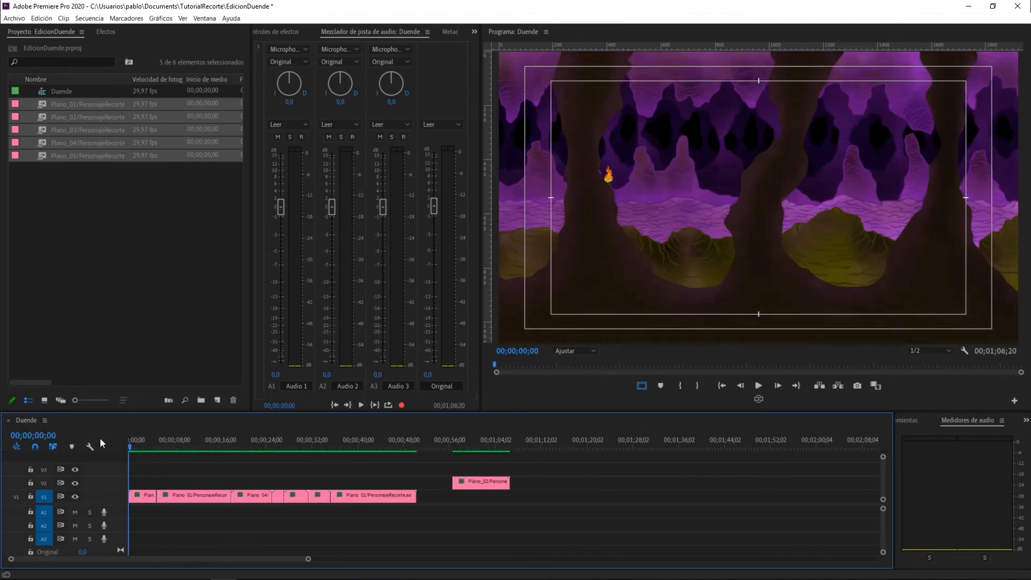
click(156, 449)
key(space)
click(213, 447)
ctrl+drag(230, 495, 213, 495)
key(Home)
key(space)
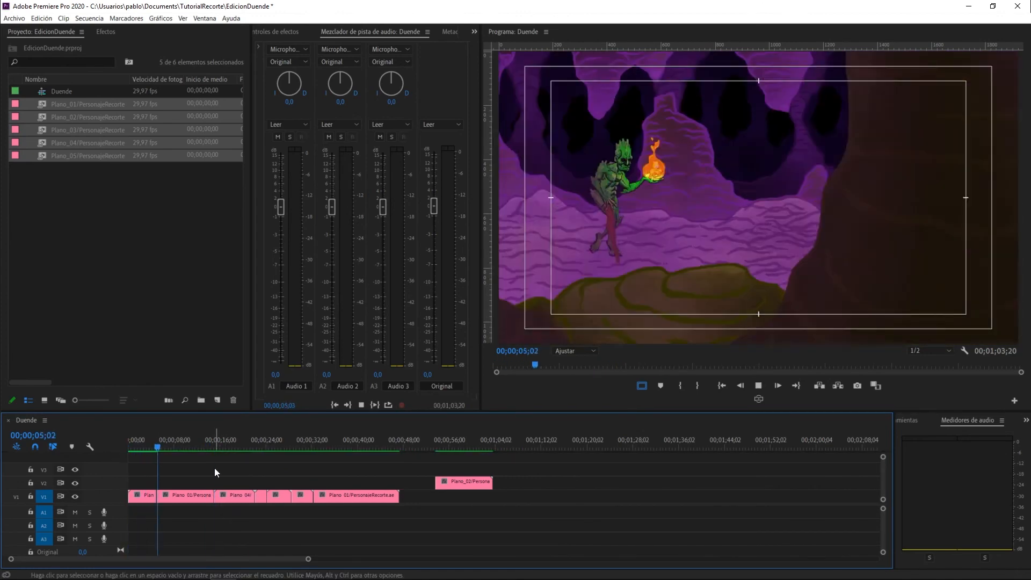
Split the last Plano_01 clip on V1 and ripple delete about 4 seconds from its beginning.
drag(315, 446, 375, 450)
key(ctrl+k)
click(329, 496)
key(shift+Delete)
key(Down)
key(shift+Left)
key(shift+Left)
key(shift+Left)
key(equal)
key(equal)
key(Up)
Split the last Plano_01 clip at about 40 seconds and delete the part after the cut.
click(38, 434)
drag(37, 434, 43, 433)
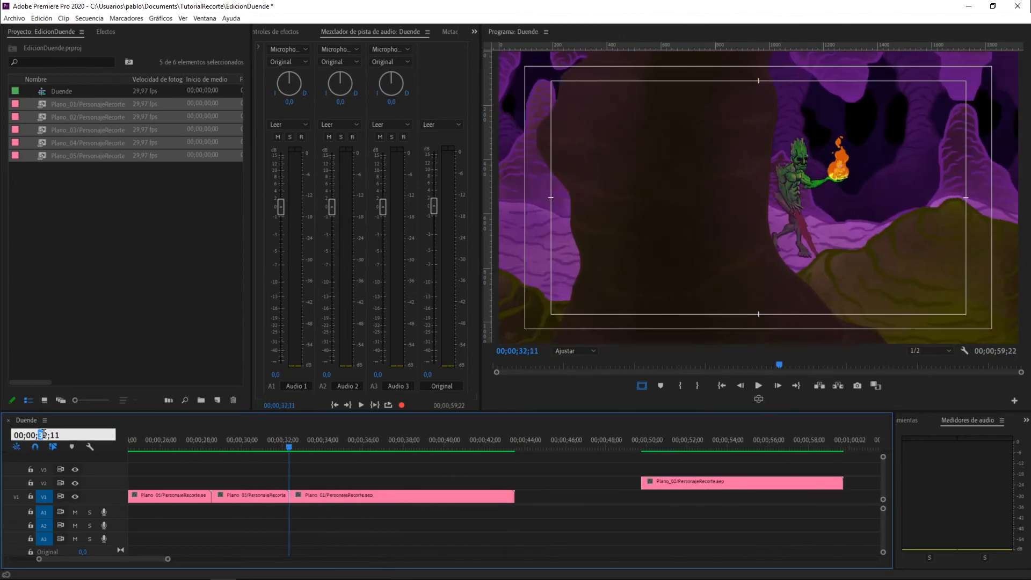
text(4)
key(Return)
drag(484, 448, 444, 440)
key(ctrl+k)
click(491, 495)
key(Delete)
Move the leftover Plano_02 clip onto V1 after the last Plano_01 clip, split it and delete its first part.
drag(699, 482, 465, 496)
click(529, 448)
key(ctrl+k)
click(498, 497)
key(Delete)
Trim the closing Plano_02 clip to end at 00;00;45;00 and play the sequence from the start.
drag(532, 448, 546, 454)
mouse_move(445, 496)
mouse_down()
mouse_move(523, 498)
mouse_move(444, 495)
mouse_up()
drag(552, 496, 546, 496)
drag(167, 559, 220, 559)
key(Home)
key(space)
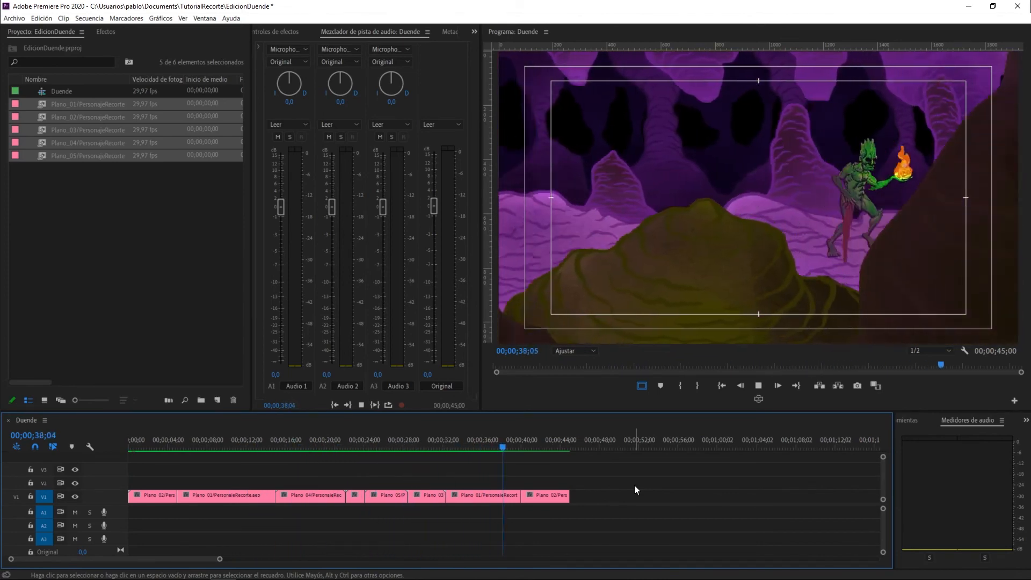
drag(564, 444, 129, 438)
Apply Disolución cruzada transitions at the Plano_02 to Plano_01 and Plano_01 to Plano_04 cuts and render the previews.
click(105, 32)
click(18, 114)
click(14, 156)
drag(63, 177, 177, 499)
drag(276, 498, 277, 498)
key(Return)
Add Disolución cruzada transitions at both ends of the last Plano_01 clip and at the sequence end, and render the previews.
drag(341, 446, 516, 447)
key(ctrl+d)
drag(63, 177, 520, 497)
drag(517, 447, 545, 447)
drag(63, 178, 566, 496)
key(Return)
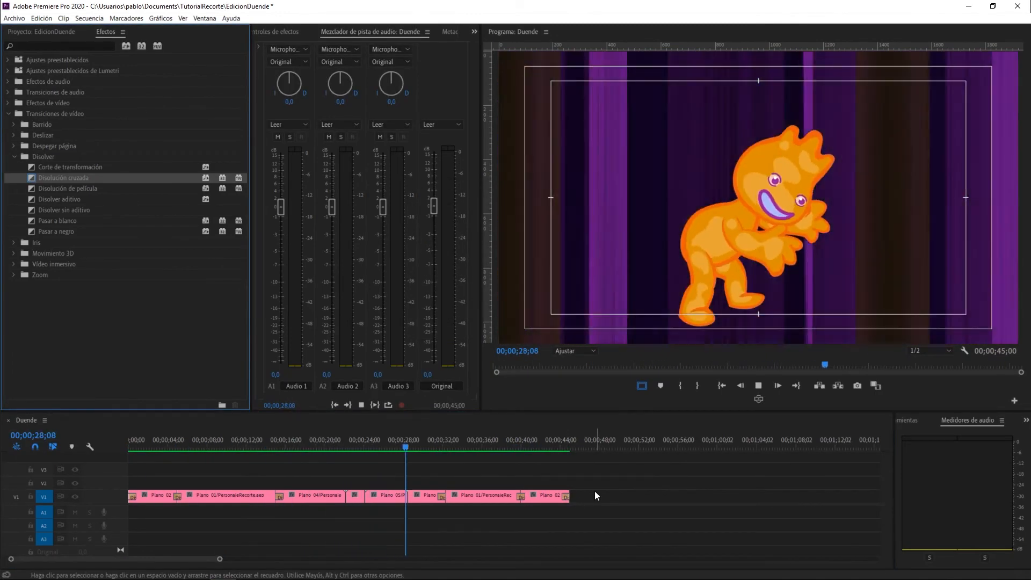
click(722, 385)
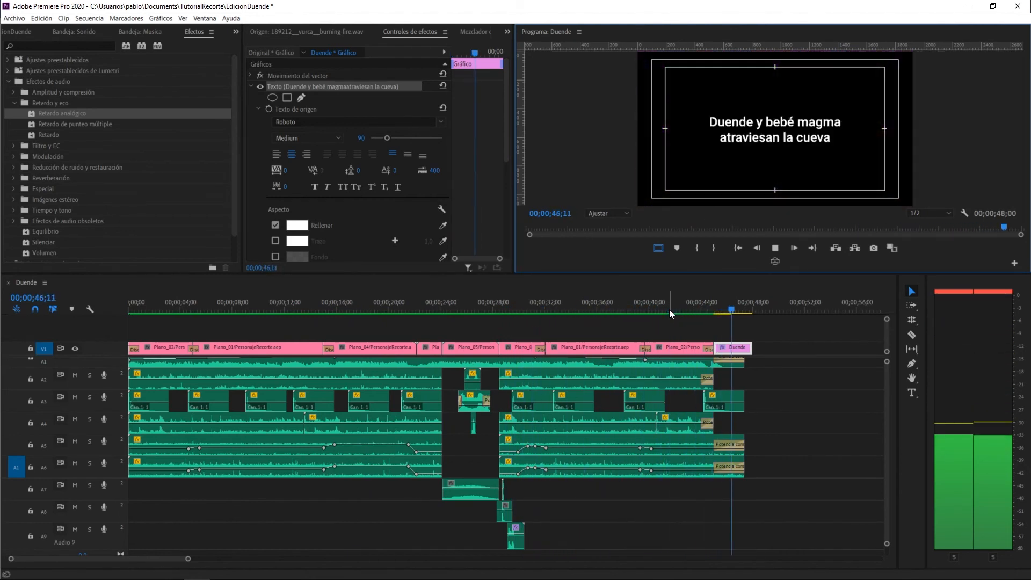
Delete the line "atraviesan la cueva" from the closing title so it reads "Duende y bebé magma".
drag(752, 309, 736, 310)
double_click(721, 139)
drag(720, 139, 873, 154)
key(BackSpace)
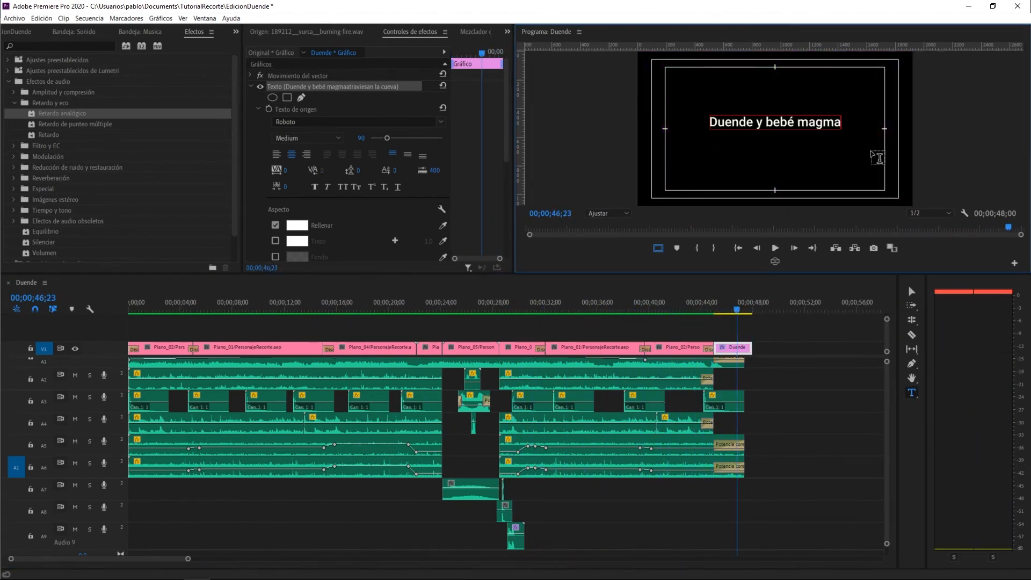
click(912, 291)
Add a text layer at 00;00;48;00 and paste the Original Dixieland Jazz Band music credit copied from the other window.
key(Down)
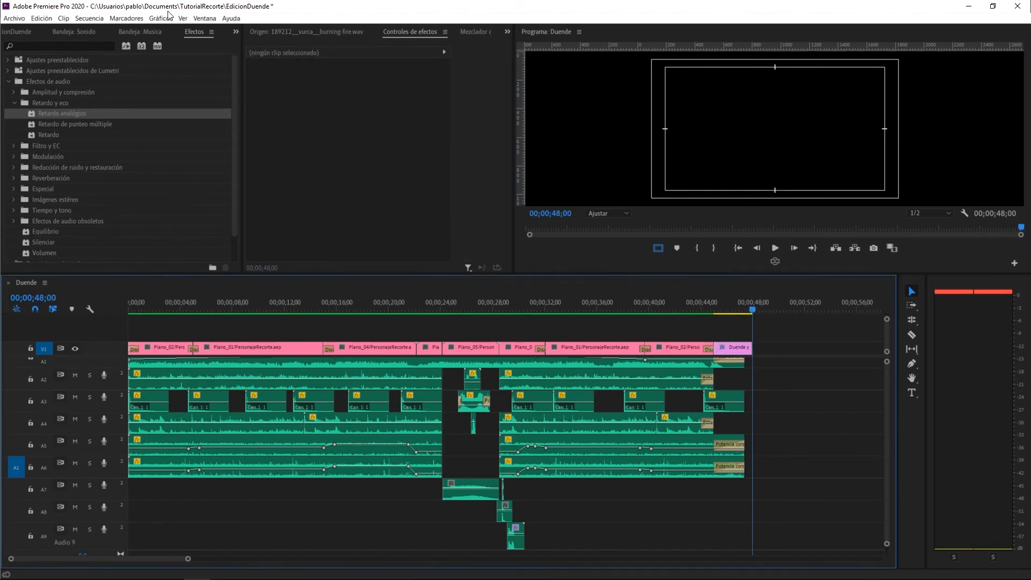
click(160, 19)
mouse_move(278, 55)
click(344, 52)
key(alt+Tab)
drag(290, 200, 594, 267)
key(ctrl+c)
key(alt+Tab)
key(ctrl+v)
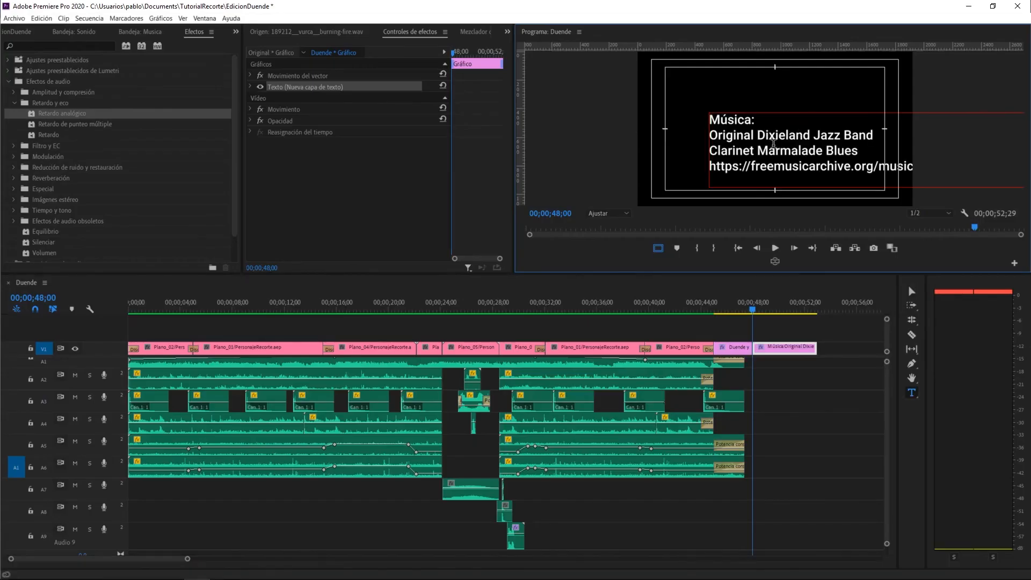
Move the music credit to the left safe margin in the frame's lower half and set its font size to 60.
key(Escape)
click(251, 86)
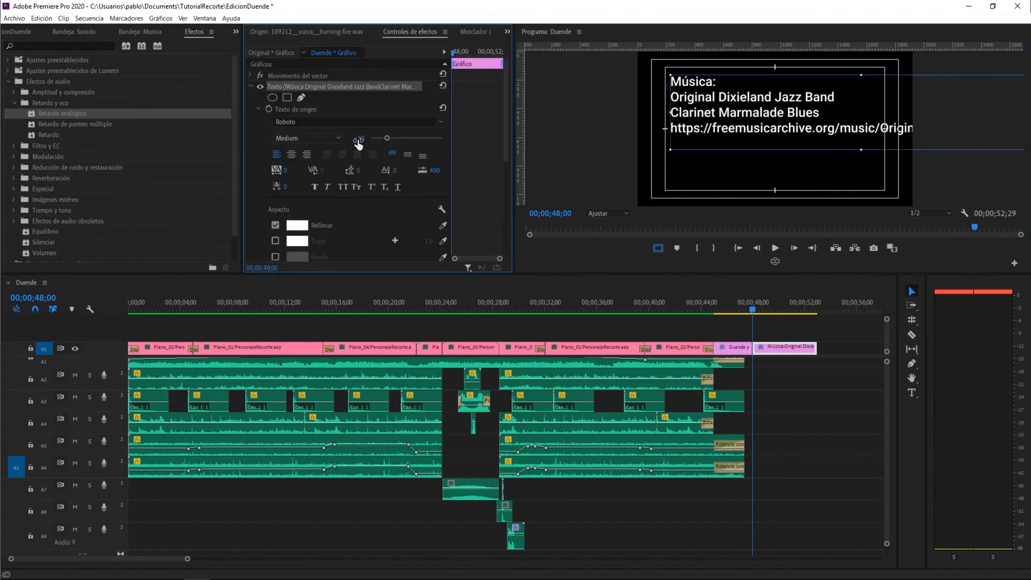
drag(715, 98, 694, 149)
click(361, 138)
text(70)
click(710, 173)
click(361, 138)
text(65)
key(Return)
click(364, 139)
key(Return)
Set the font size of the music credit's freemusicarchive.org link line to 50.
key(t)
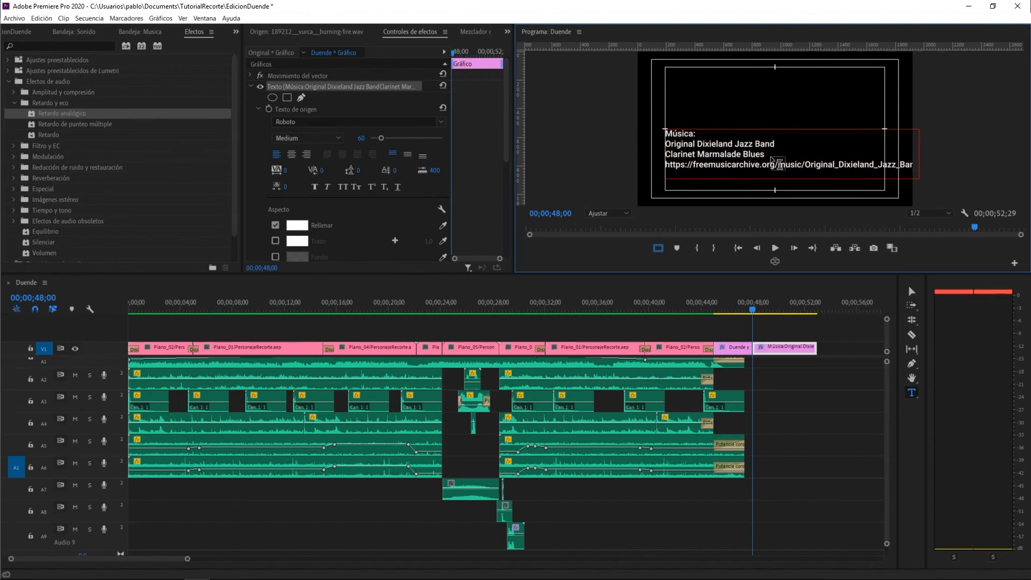
triple_click(783, 161)
click(355, 139)
text(50)
key(Return)
click(912, 290)
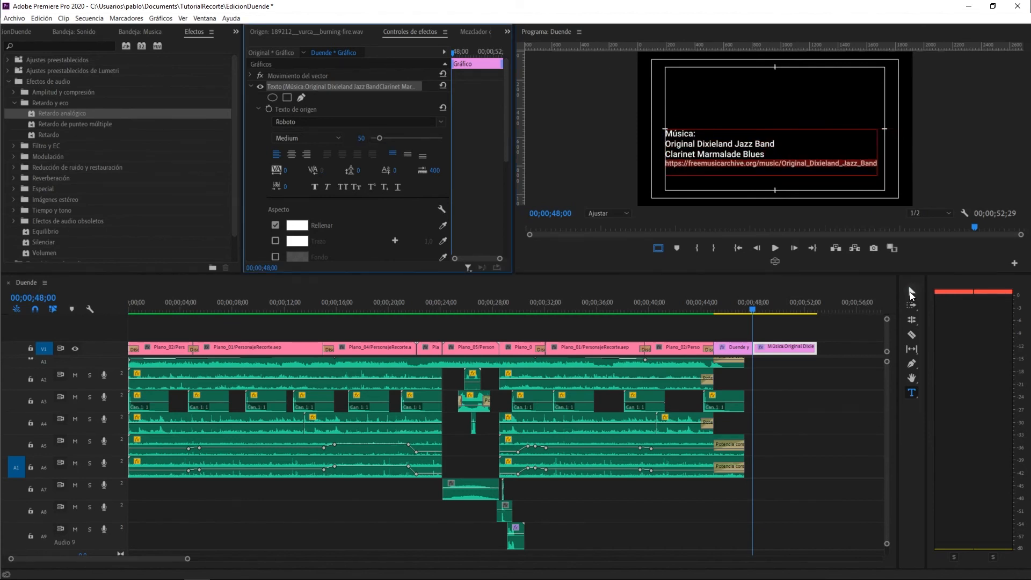
Move the music credit slightly lower and further right within the title-safe margin.
key(Up)
key(Down)
drag(757, 169, 756, 164)
click(753, 195)
Cut the music credit clip at 00;00;50;00 and select its second part.
drag(739, 305, 778, 308)
key(c)
click(779, 348)
key(v)
click(803, 351)
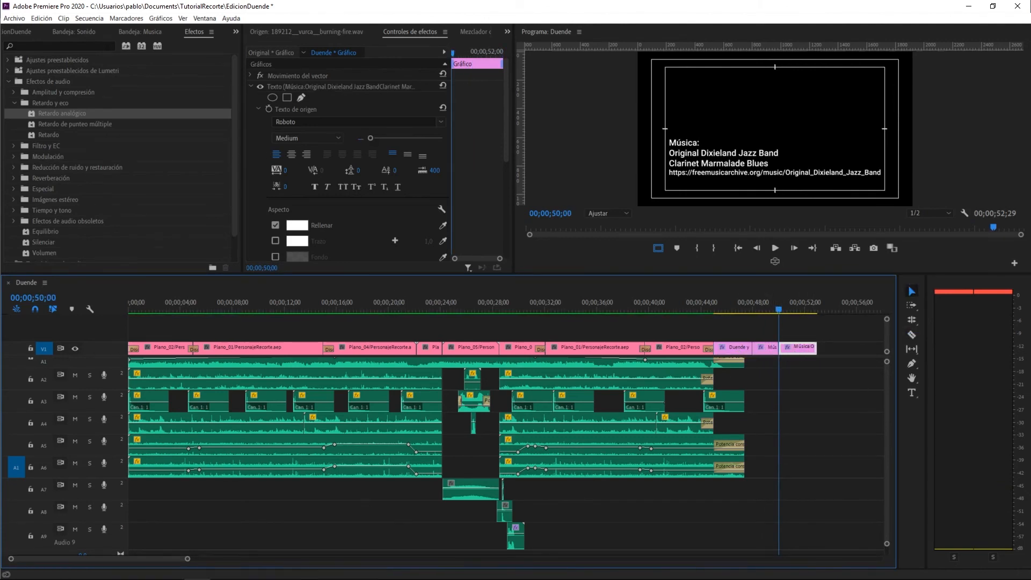
Replace the second part's text with the author's full name and 2020, copied from the other window.
key(alt+Tab)
text(2020)
drag(290, 289, 363, 350)
key(alt+Tab)
double_click(670, 140)
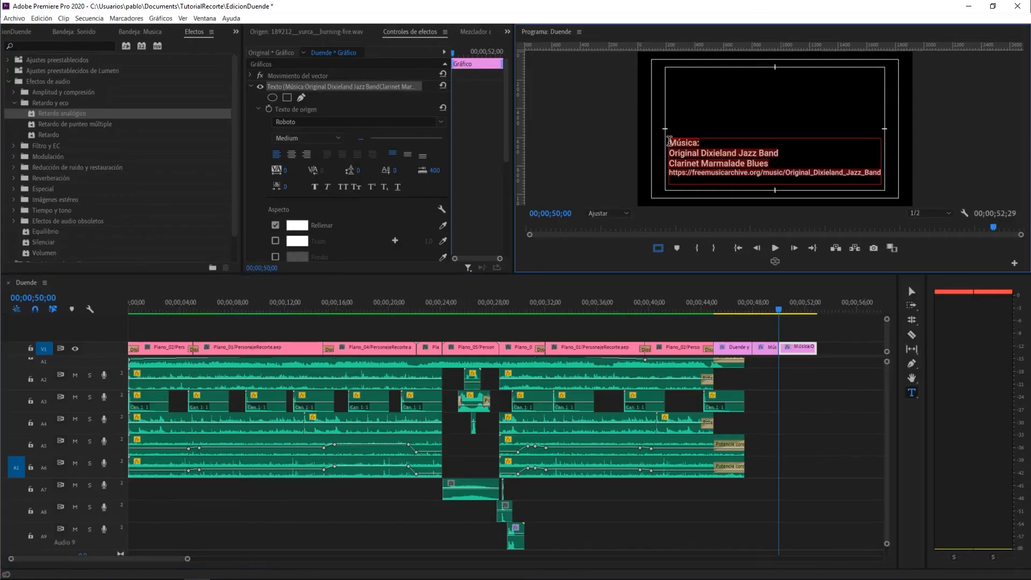
key(ctrl+v)
click(911, 291)
click(701, 162)
key(Escape)
Centre-align the author credit, move it to the middle of the frame and set its font size to 70.
click(291, 154)
drag(714, 144, 802, 128)
click(970, 127)
click(803, 128)
click(361, 138)
text(70)
key(Return)
click(963, 137)
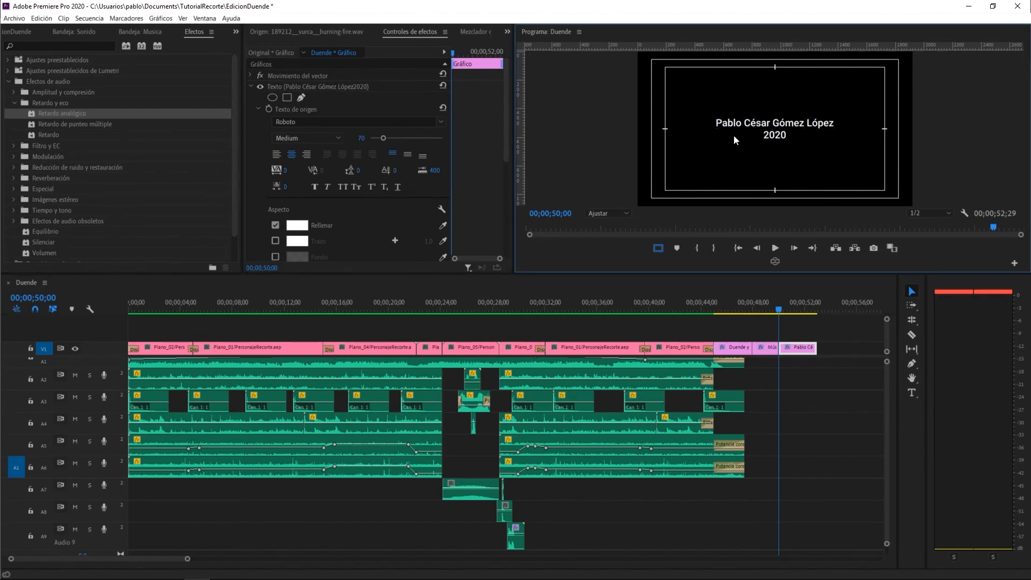
Remove the 2020 line from the author credit and centre the remaining name on the frame's guides.
key(t)
click(772, 140)
key(Escape)
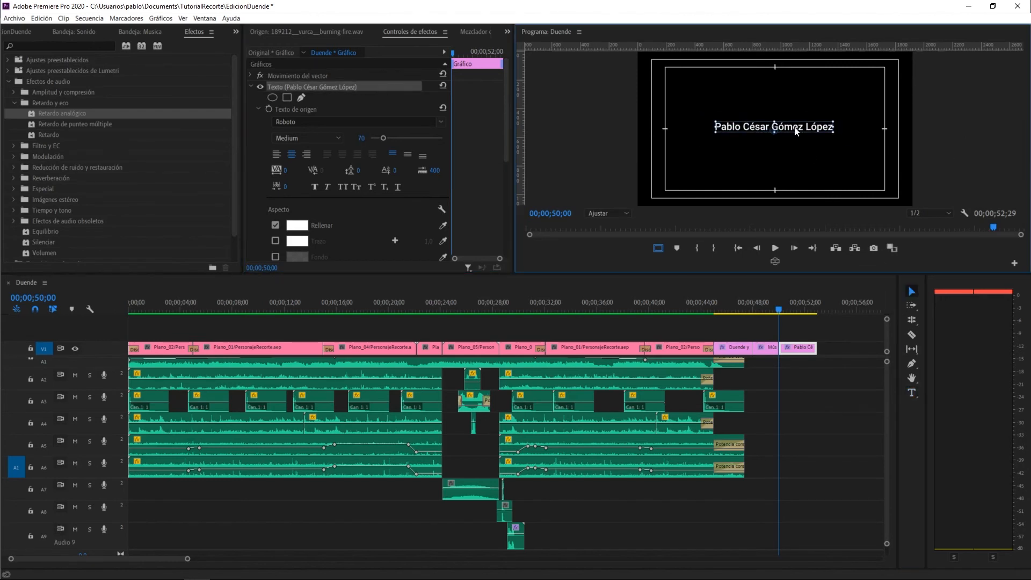
drag(928, 130, 929, 128)
drag(808, 128, 810, 130)
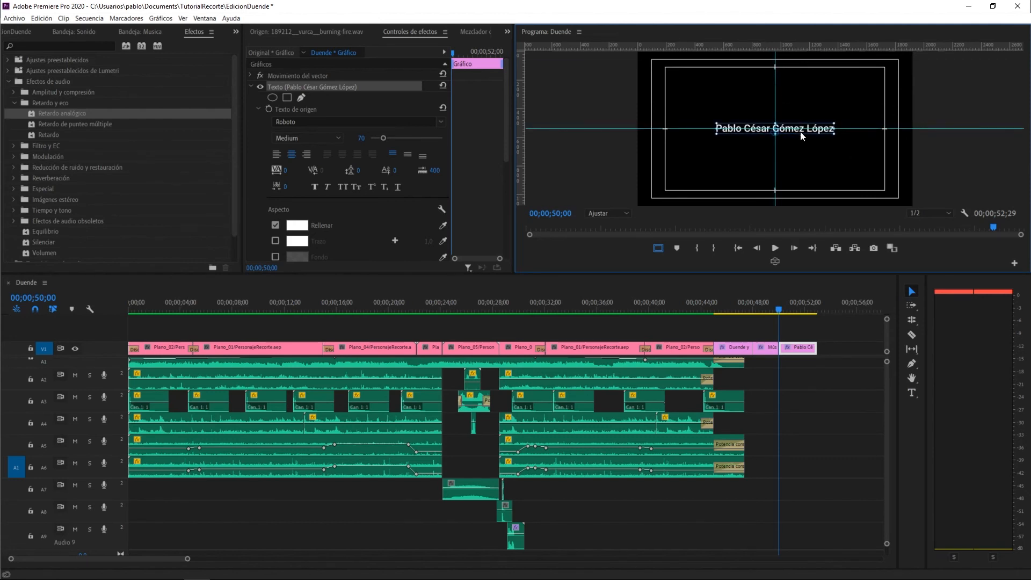
click(945, 101)
Trim the author credit clip to end at 00;00;52;00 and save the project.
drag(777, 307, 741, 310)
click(729, 352)
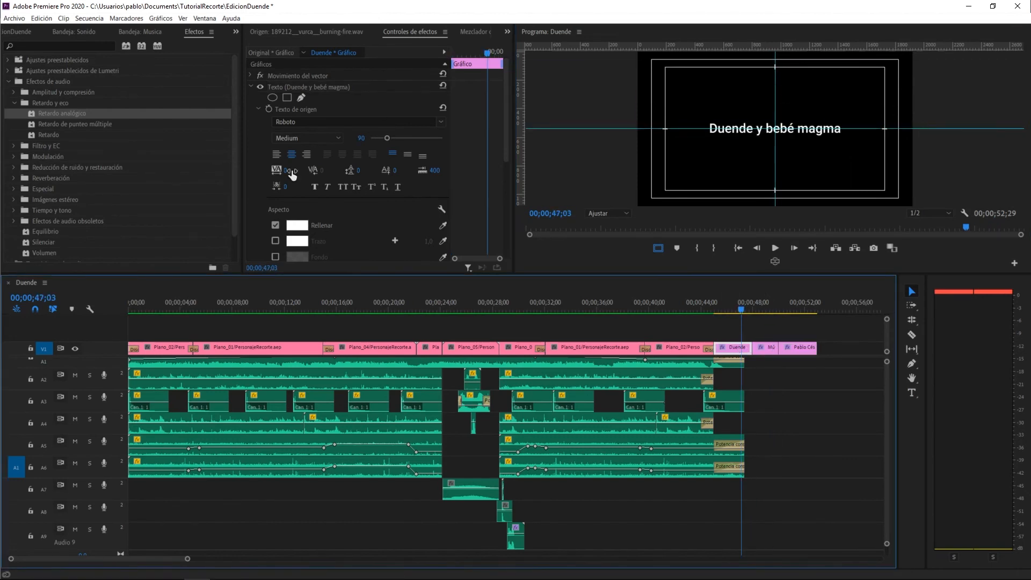
click(787, 311)
click(795, 347)
text(5200)
key(Return)
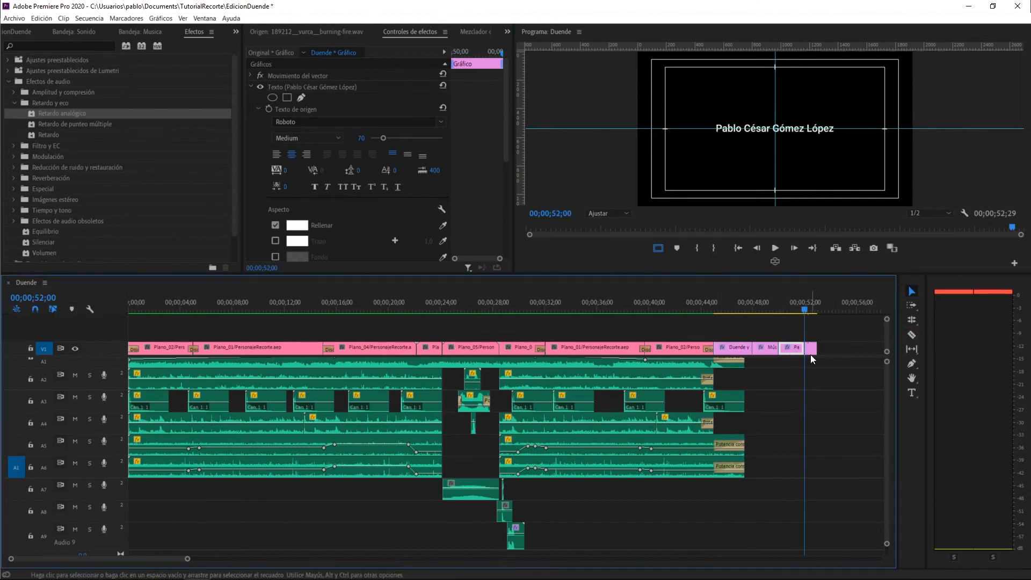
drag(776, 308, 799, 307)
key(ctrl+s)
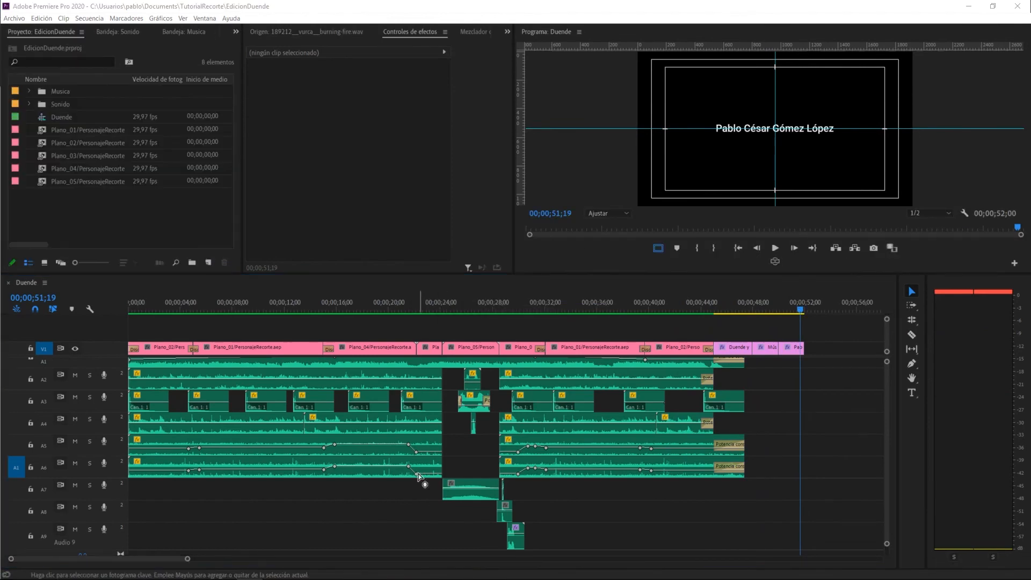
Import AlfaIMACINELogo.png and place it on V1 directly after the author credit.
click(81, 213)
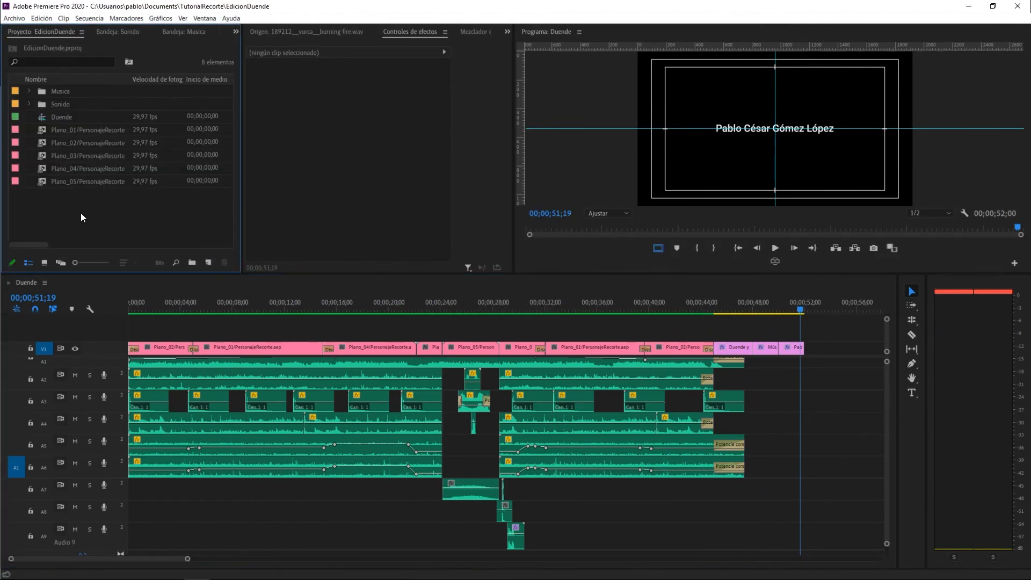
double_click(81, 217)
click(769, 137)
click(941, 496)
drag(80, 91, 804, 350)
Shift the logo horizontally to position 795, 540 so its lettering is centred in the frame.
drag(800, 310, 825, 309)
click(840, 349)
click(251, 76)
drag(820, 109, 797, 108)
click(959, 103)
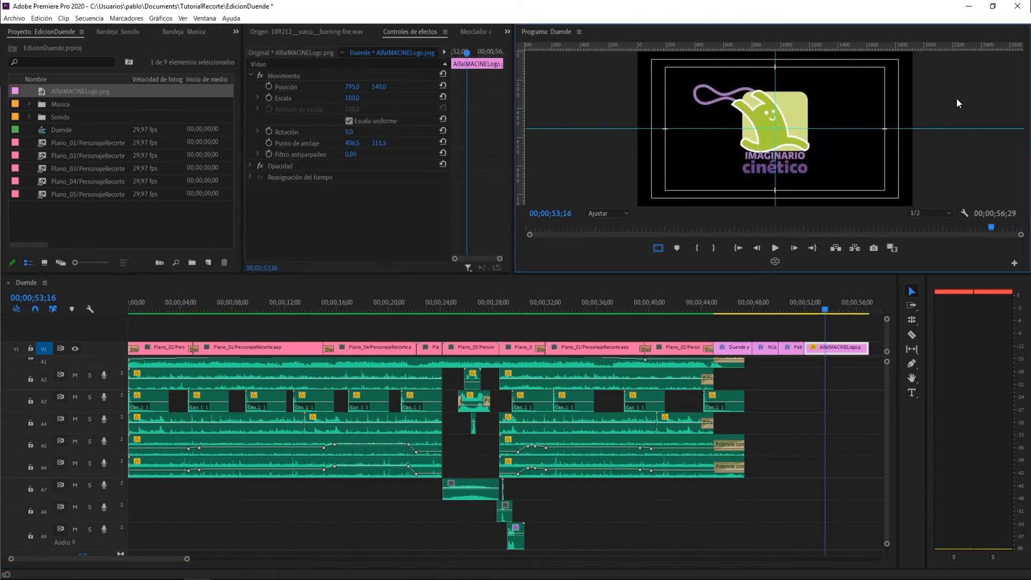
Scale the logo to 70 and recentre it horizontally at position 840, 540.
click(350, 98)
text(70)
key(Return)
drag(763, 117, 769, 116)
click(970, 94)
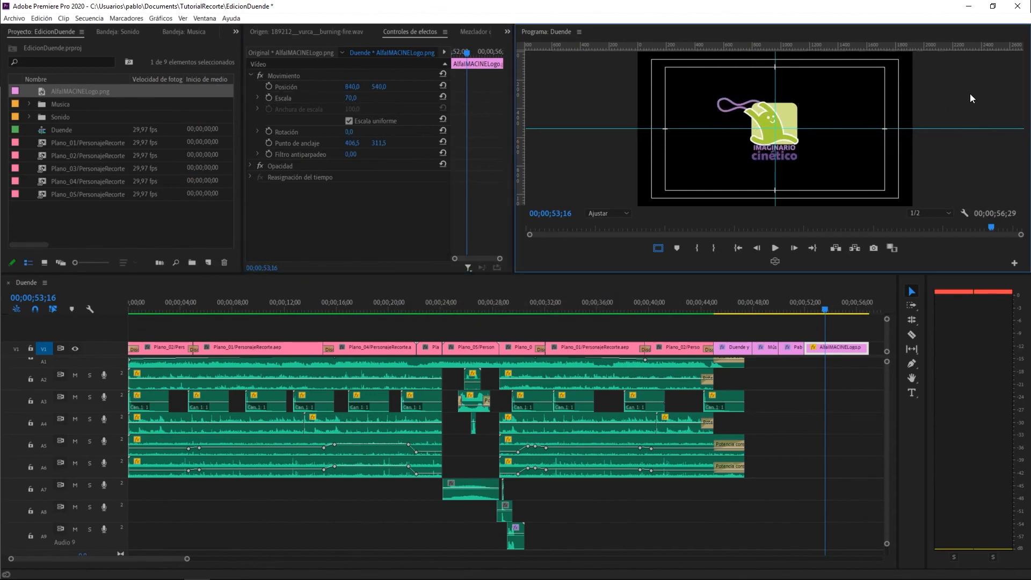
Cut the logo clip at 00;00;54;00, delete the remainder and play the sequence from the start.
click(805, 308)
mouse_move(828, 308)
mouse_down()
mouse_move(783, 304)
mouse_move(819, 298)
mouse_move(712, 287)
mouse_move(818, 291)
mouse_up()
key(c)
click(830, 348)
key(v)
click(852, 347)
key(Delete)
key(Home)
key(space)
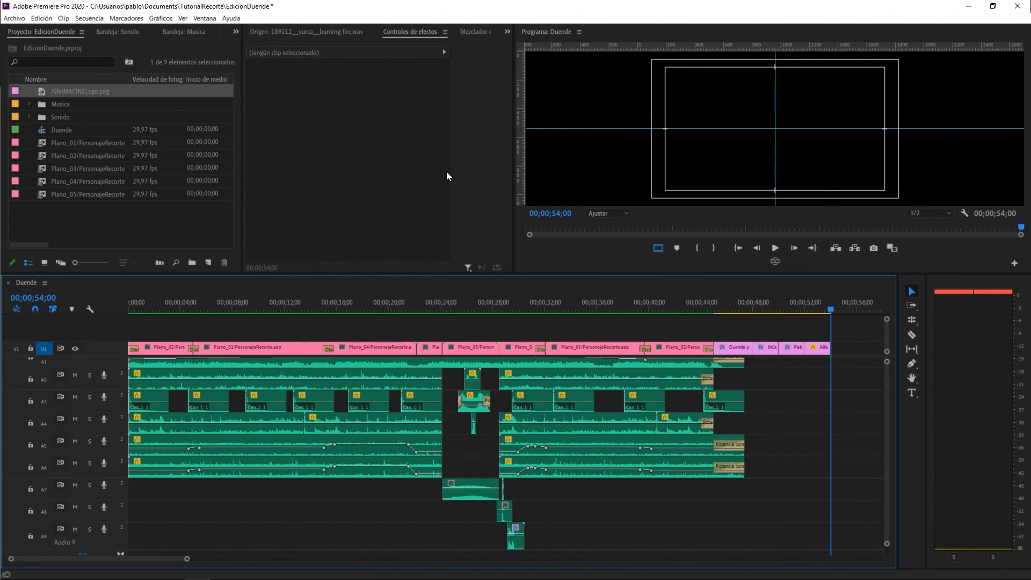
Open the media export settings and set the output file to Duende.mp4 in the TutorialRecorte folder.
click(14, 18)
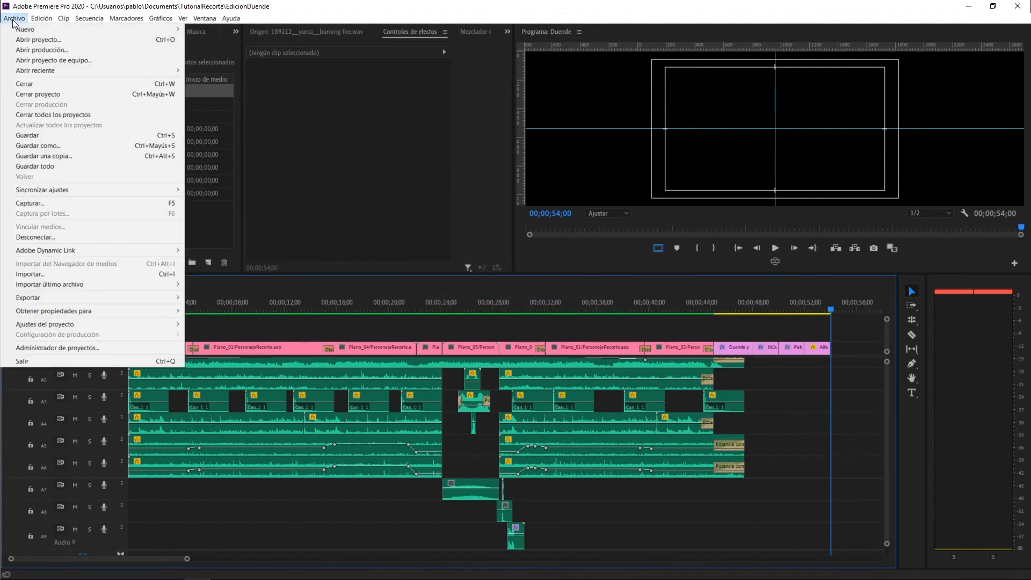
mouse_move(134, 300)
click(222, 299)
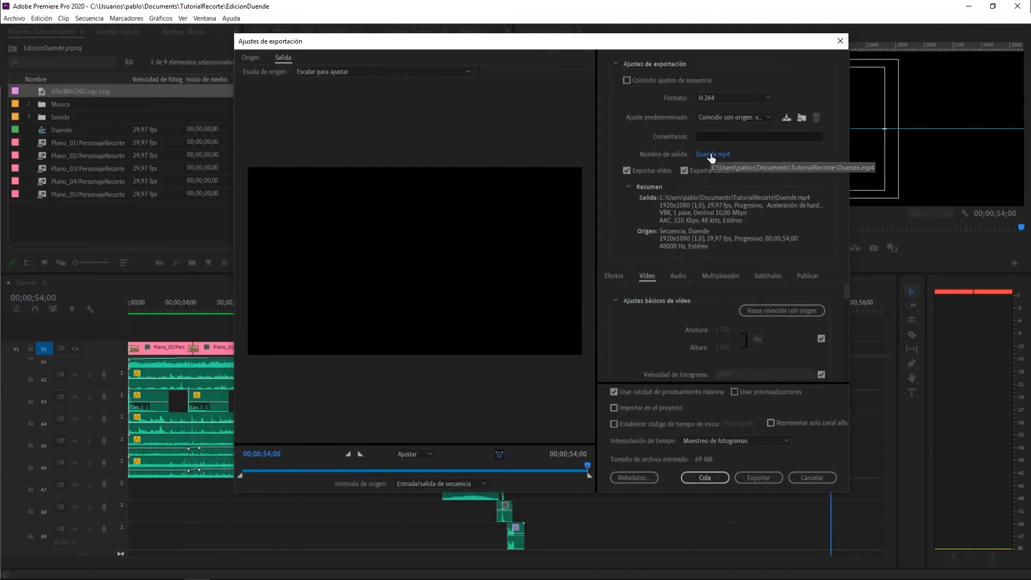
click(711, 155)
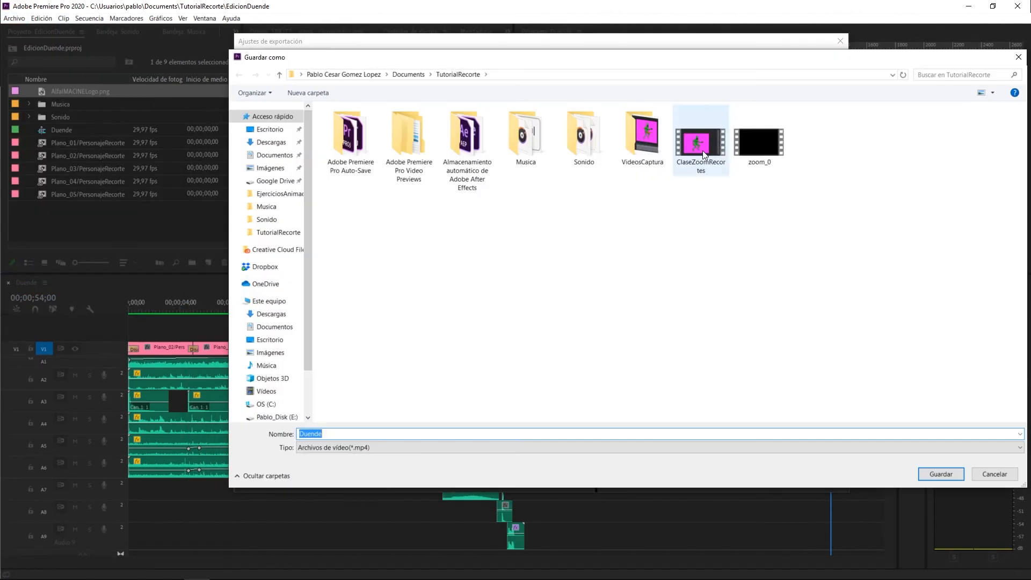
click(940, 474)
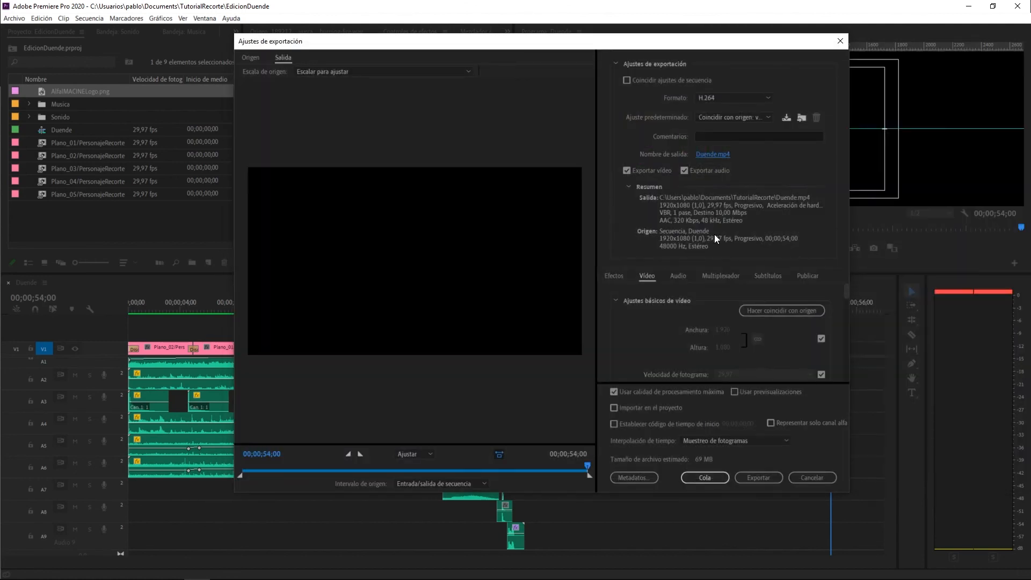
Enable processing at maximum depth and export the sequence as H.264 video.
scroll(846, 290, down, 5)
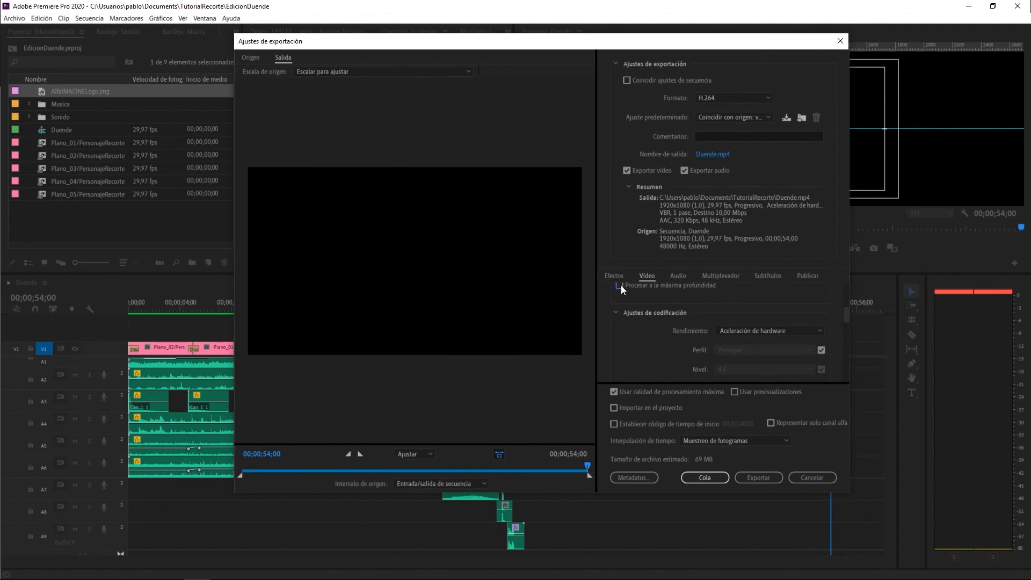
drag(848, 312, 858, 277)
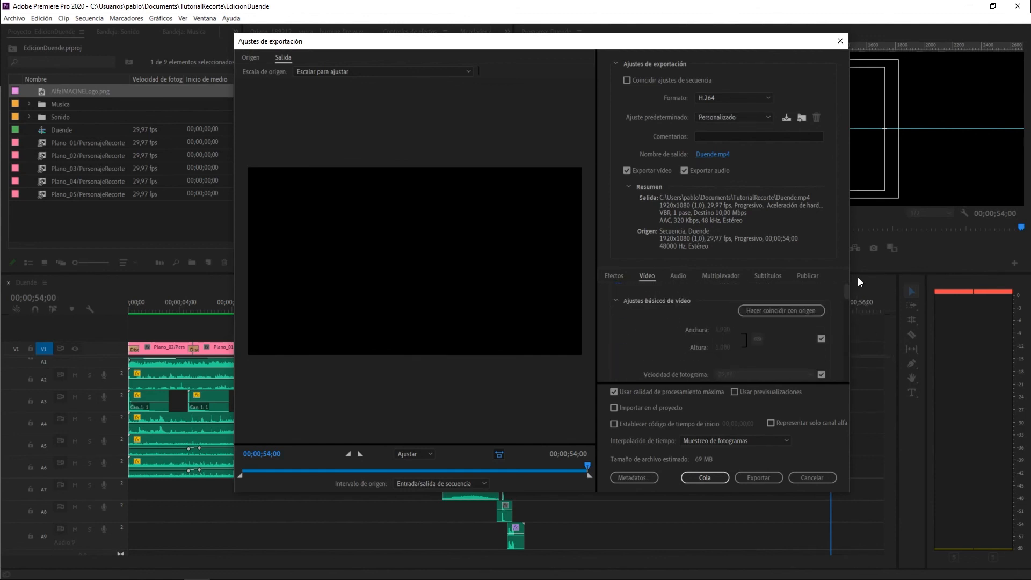
click(759, 477)
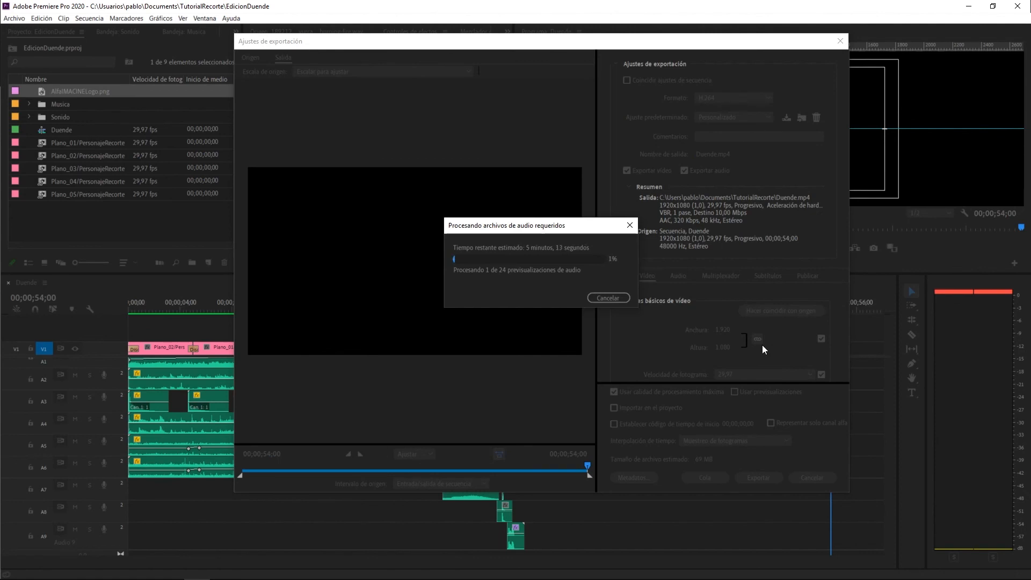